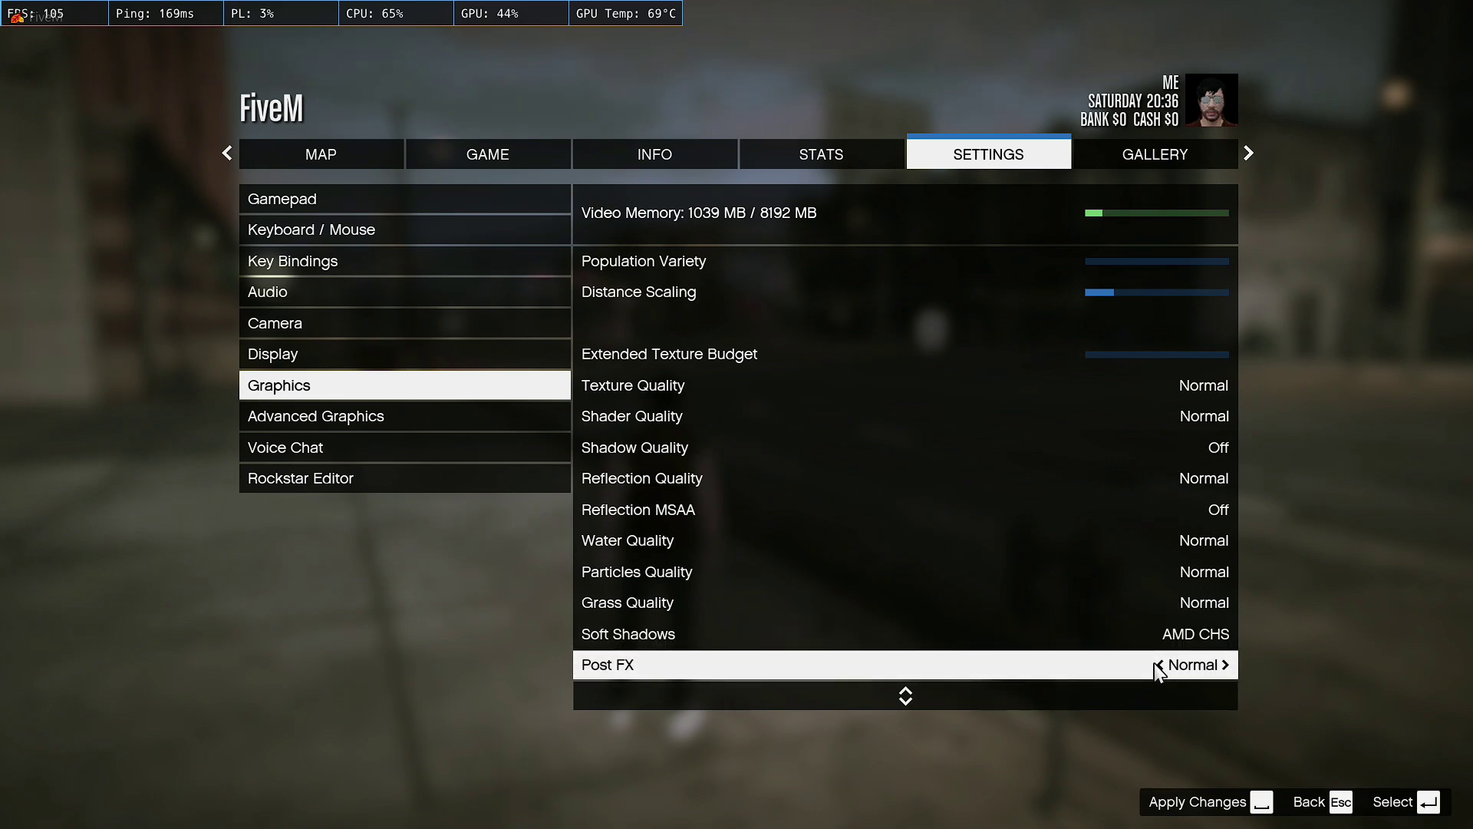
- Review the remaining graphics options down to Tessellation, then apply the graphics changes and agree to continue in the online session
{"action": "scroll", "coordinate": [1159, 671], "scroll_direction": "down", "scroll_amount": 4}
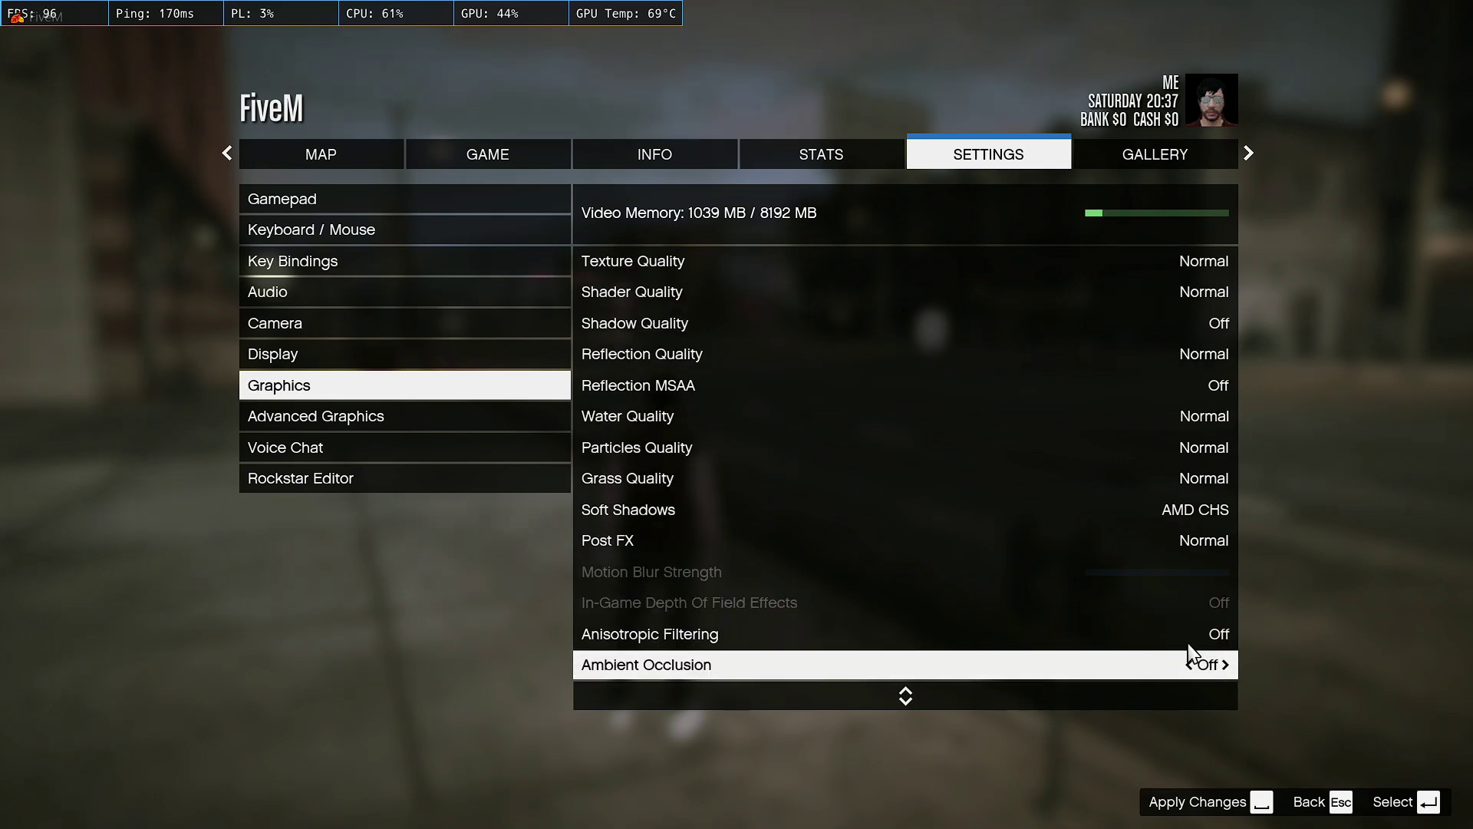
{"action": "scroll", "coordinate": [1166, 650], "scroll_direction": "down", "scroll_amount": 3}
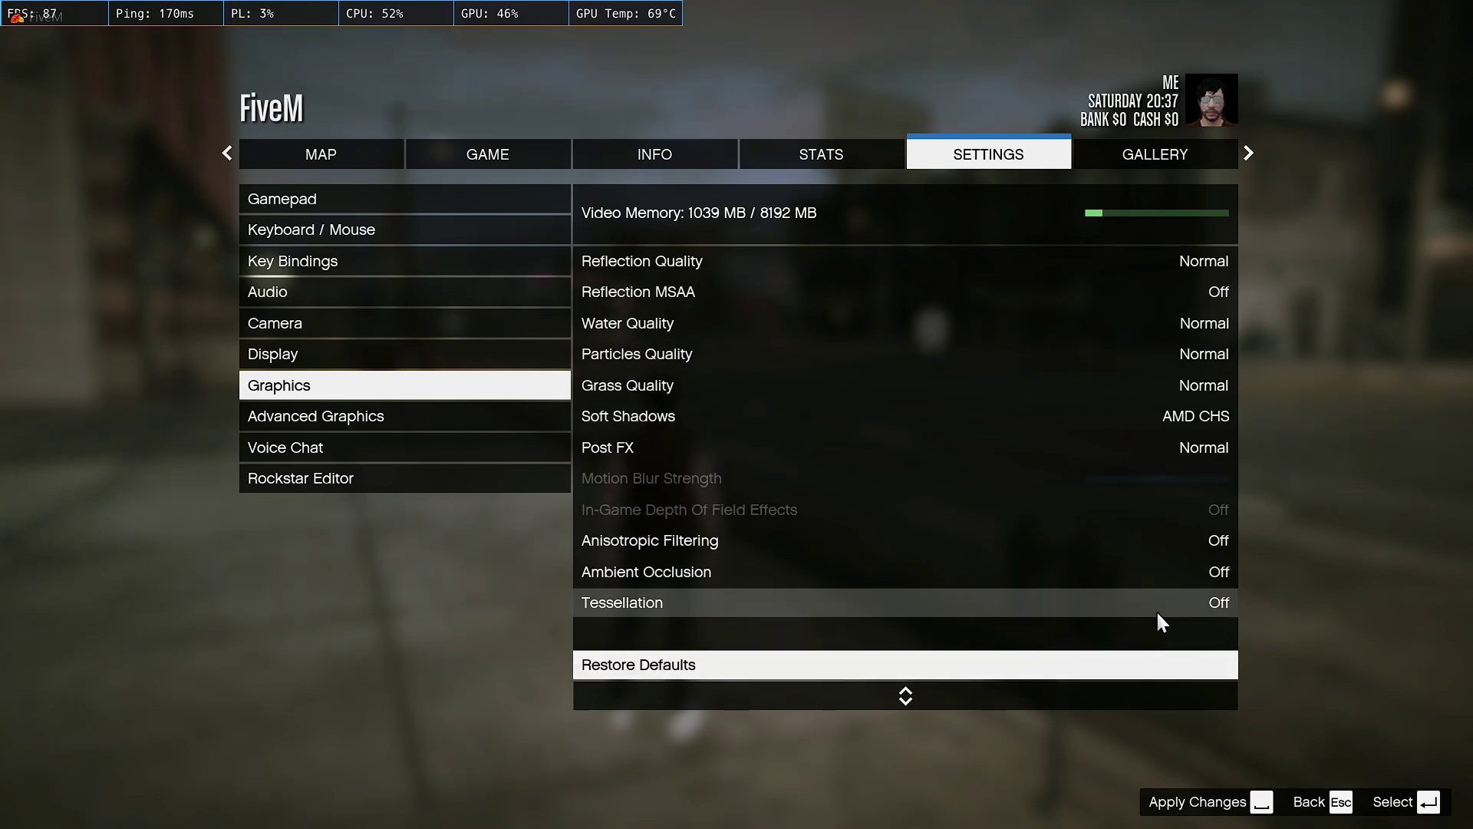
{"action": "left_click", "coordinate": [1195, 801]}
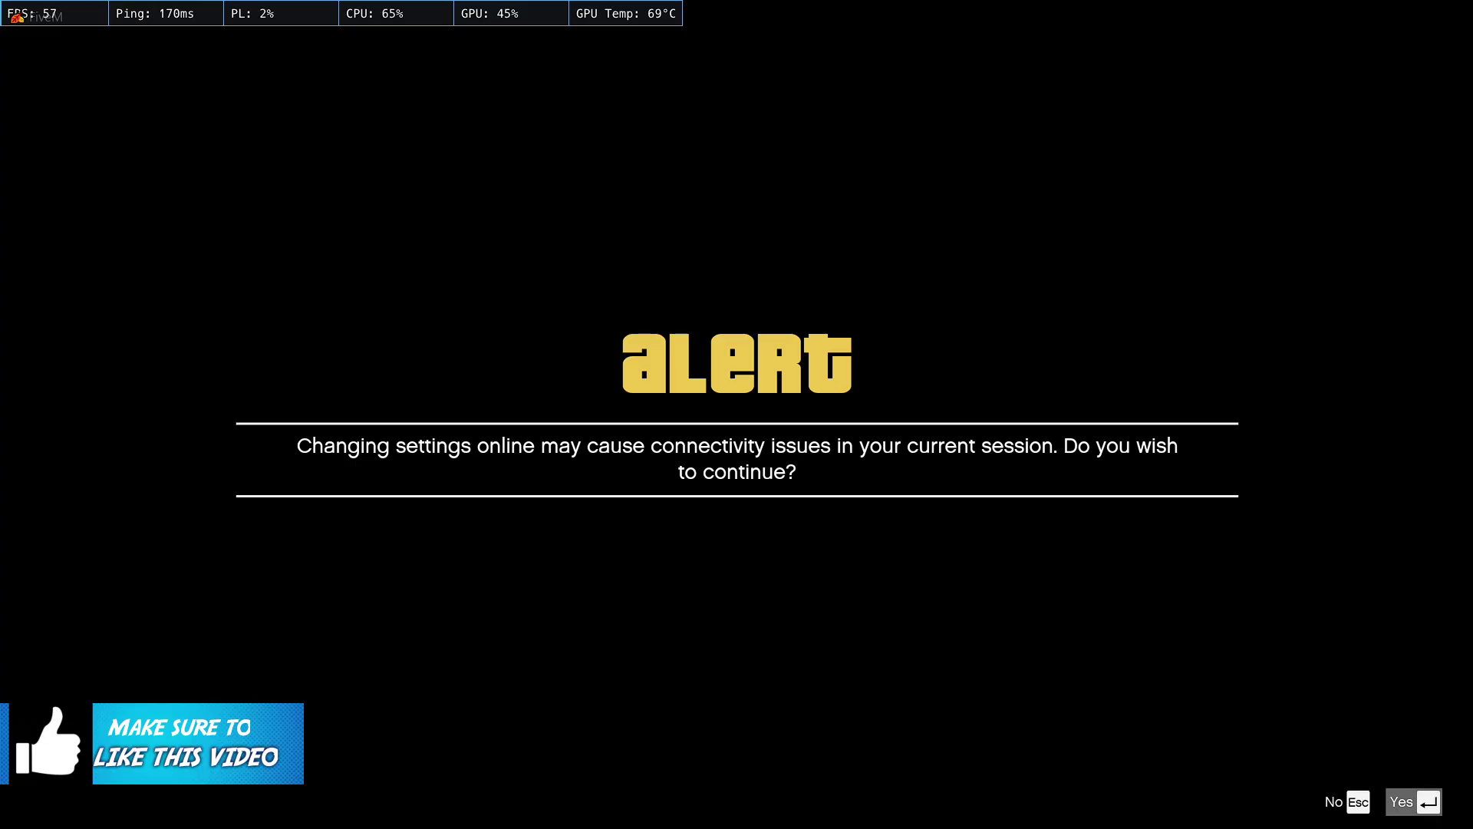
{"action": "key", "text": "Return"}
- In the advanced graphics settings, keep Long Shadows, High Resolution Shadows and High Detail Streaming While Flying set to Off
{"action": "left_click", "coordinate": [333, 415]}
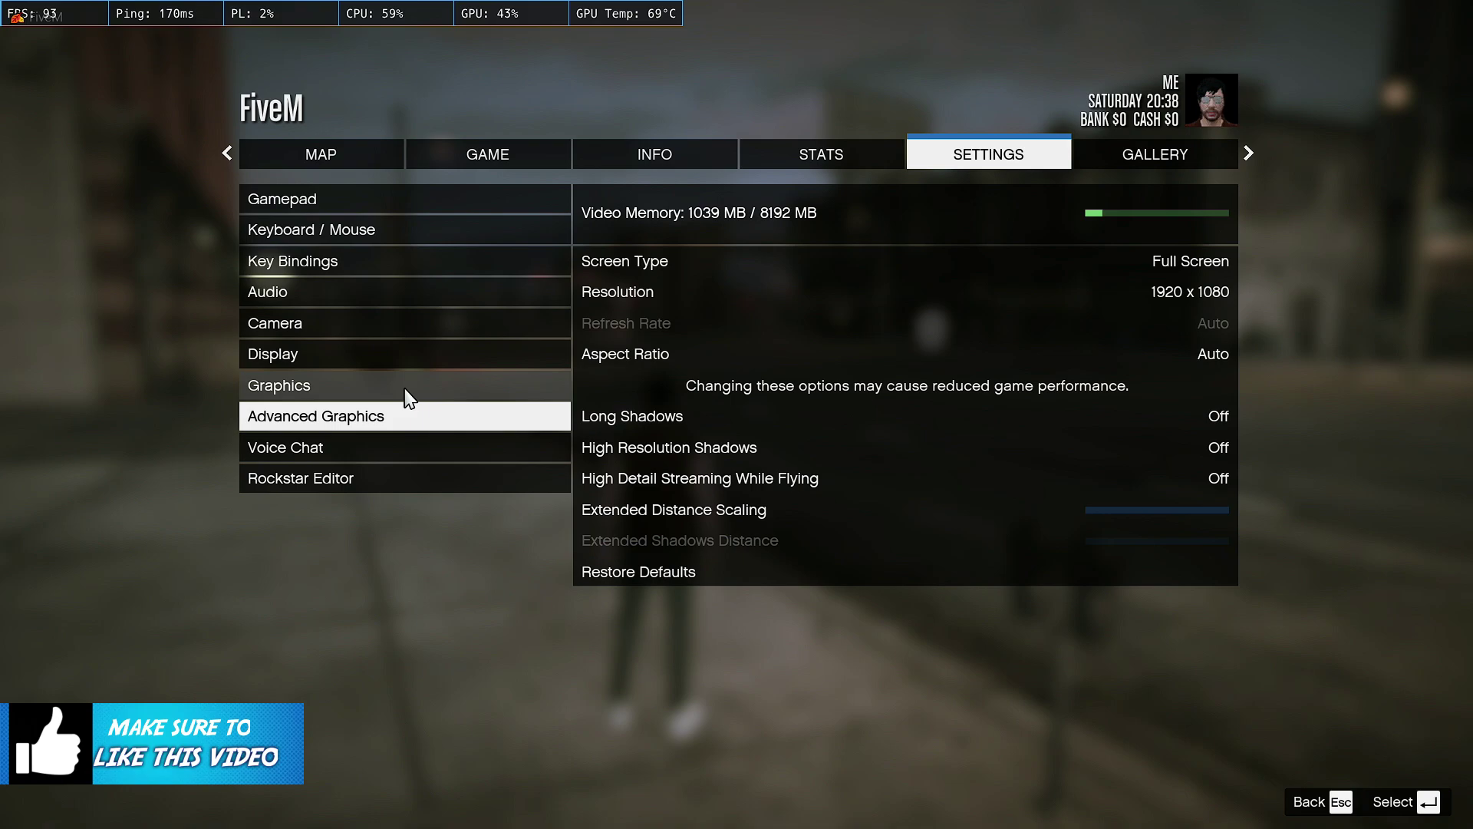
{"action": "left_click", "coordinate": [1074, 355]}
{"action": "left_click", "coordinate": [718, 415]}
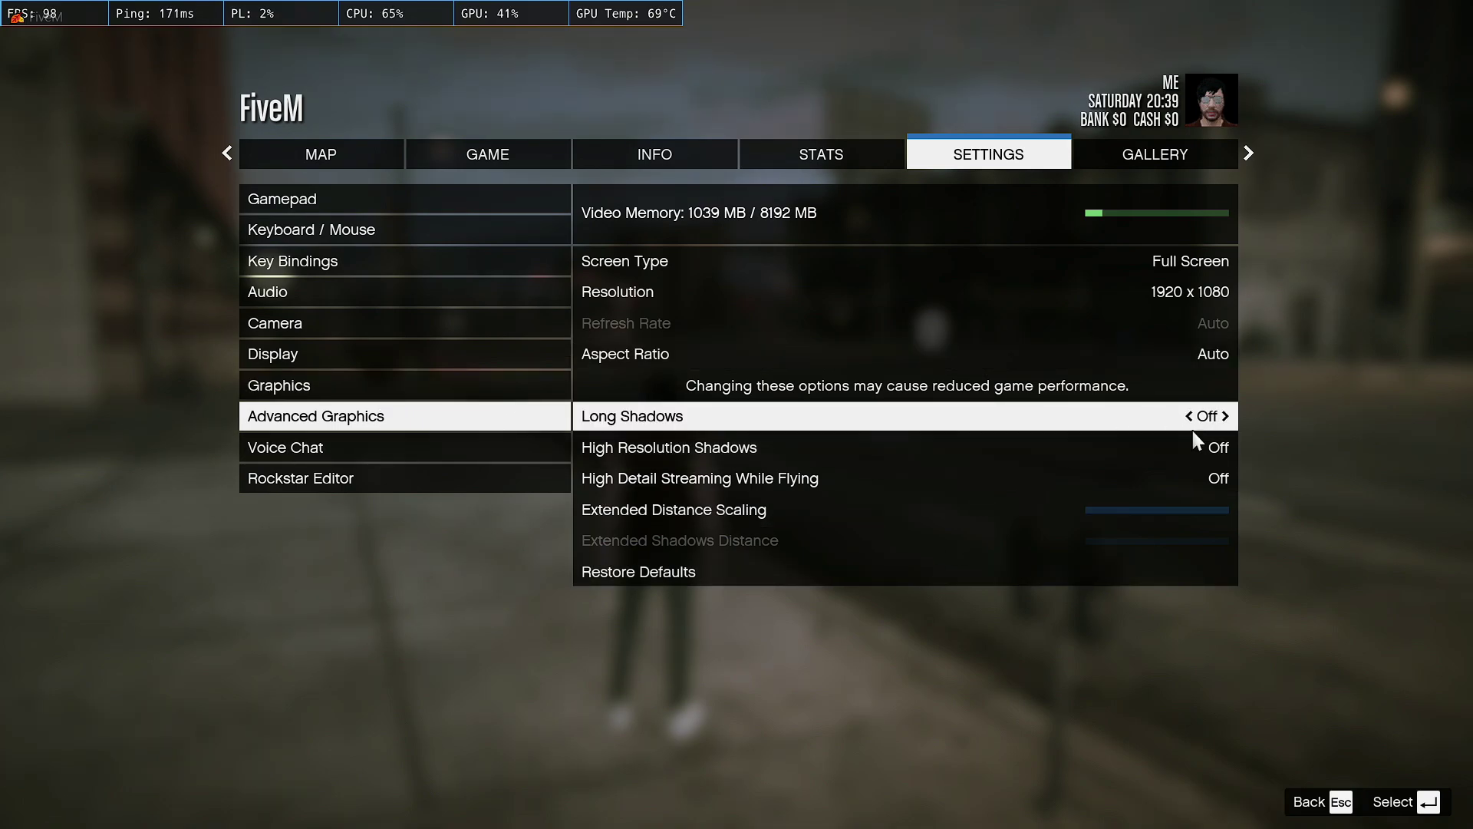
{"action": "left_click", "coordinate": [1190, 452]}
{"action": "left_click", "coordinate": [1191, 452]}
{"action": "left_click", "coordinate": [1196, 454]}
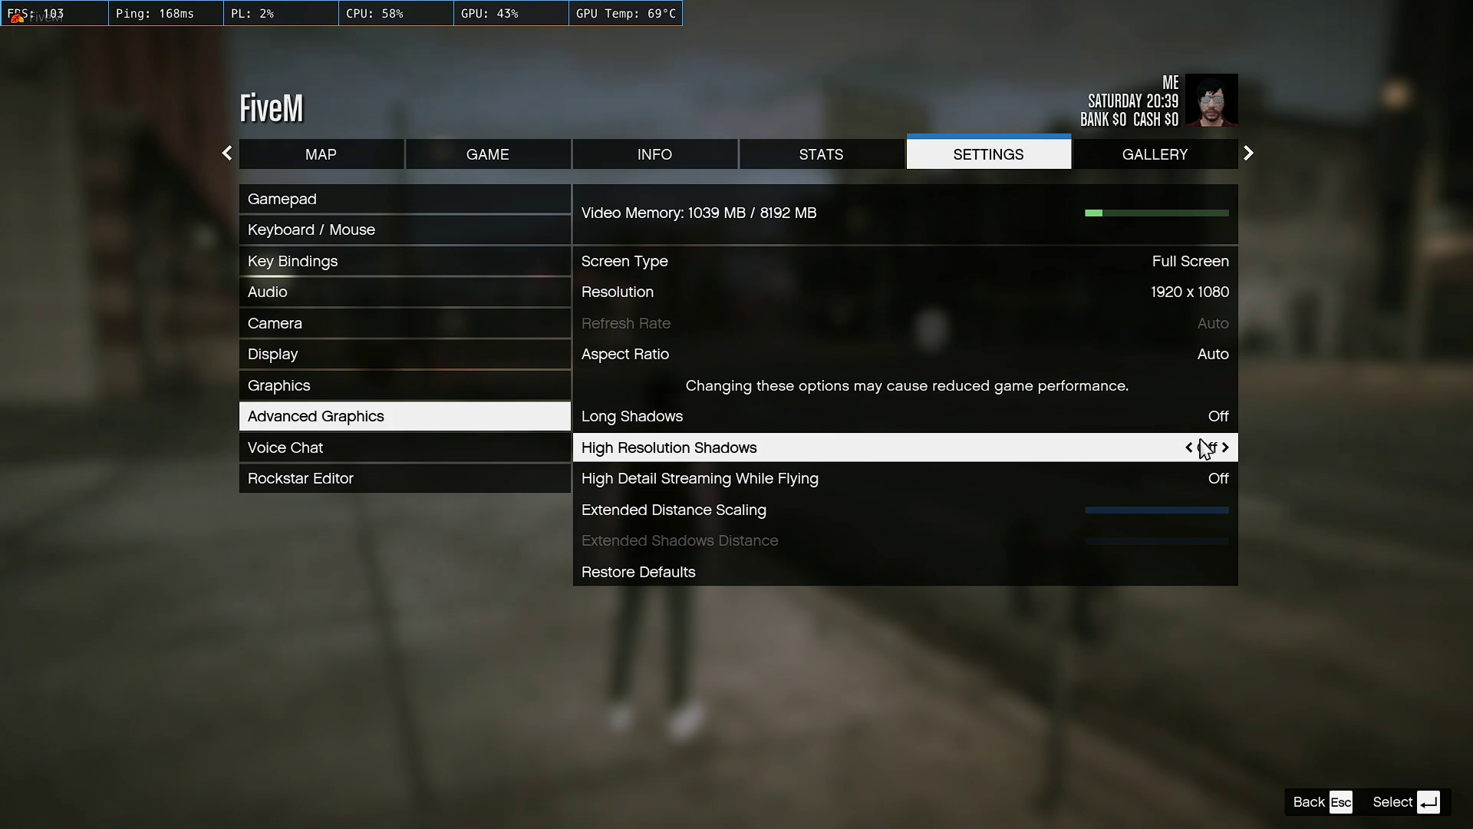
{"action": "left_click", "coordinate": [1186, 477]}
{"action": "left_click", "coordinate": [1188, 478]}
{"action": "left_click", "coordinate": [1211, 489]}
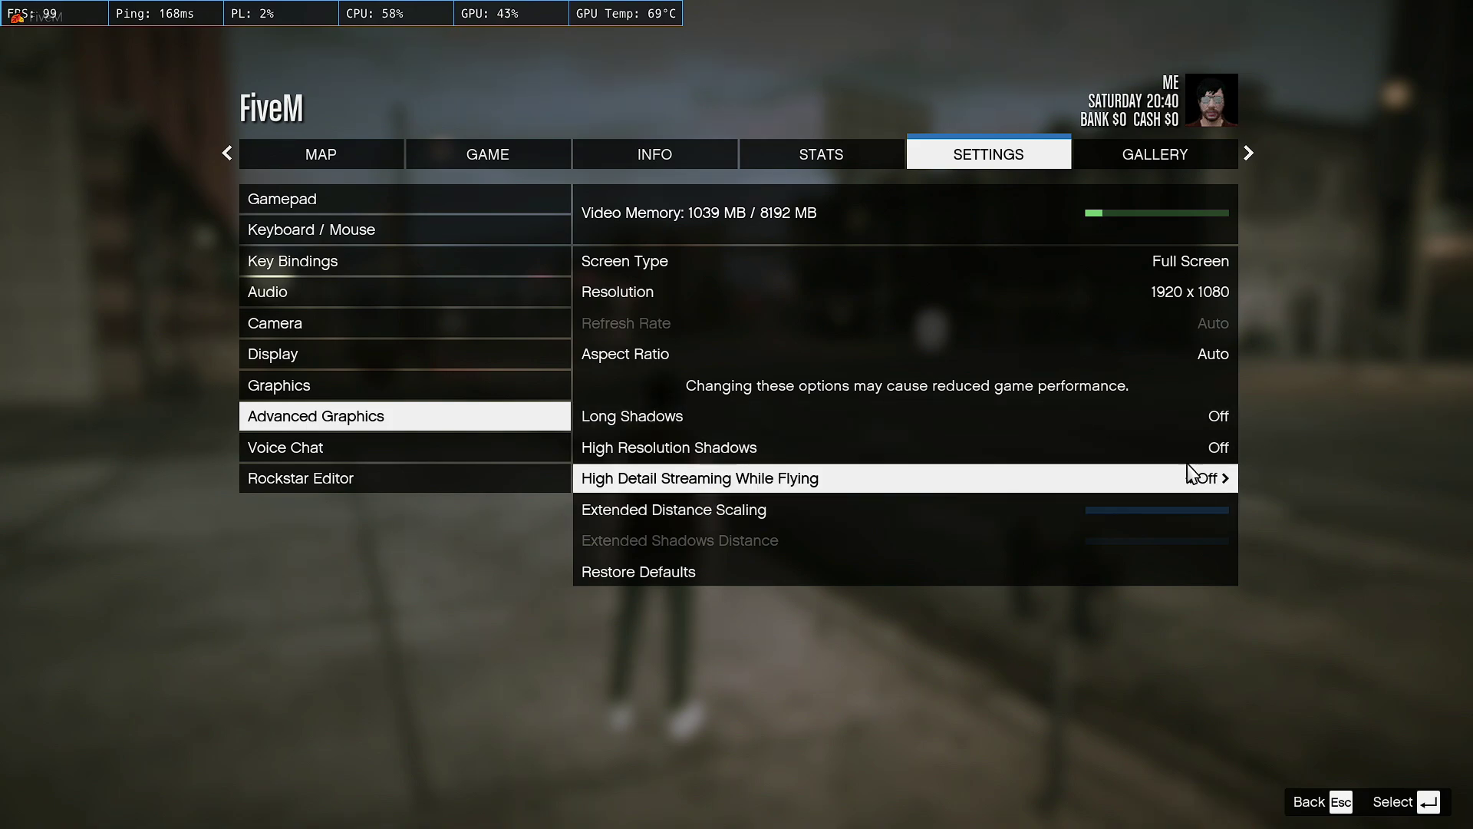
- Set Extended Distance Scaling to its minimum in the advanced graphics settings
{"action": "left_click", "coordinate": [798, 522]}
{"action": "left_click", "coordinate": [1151, 520]}
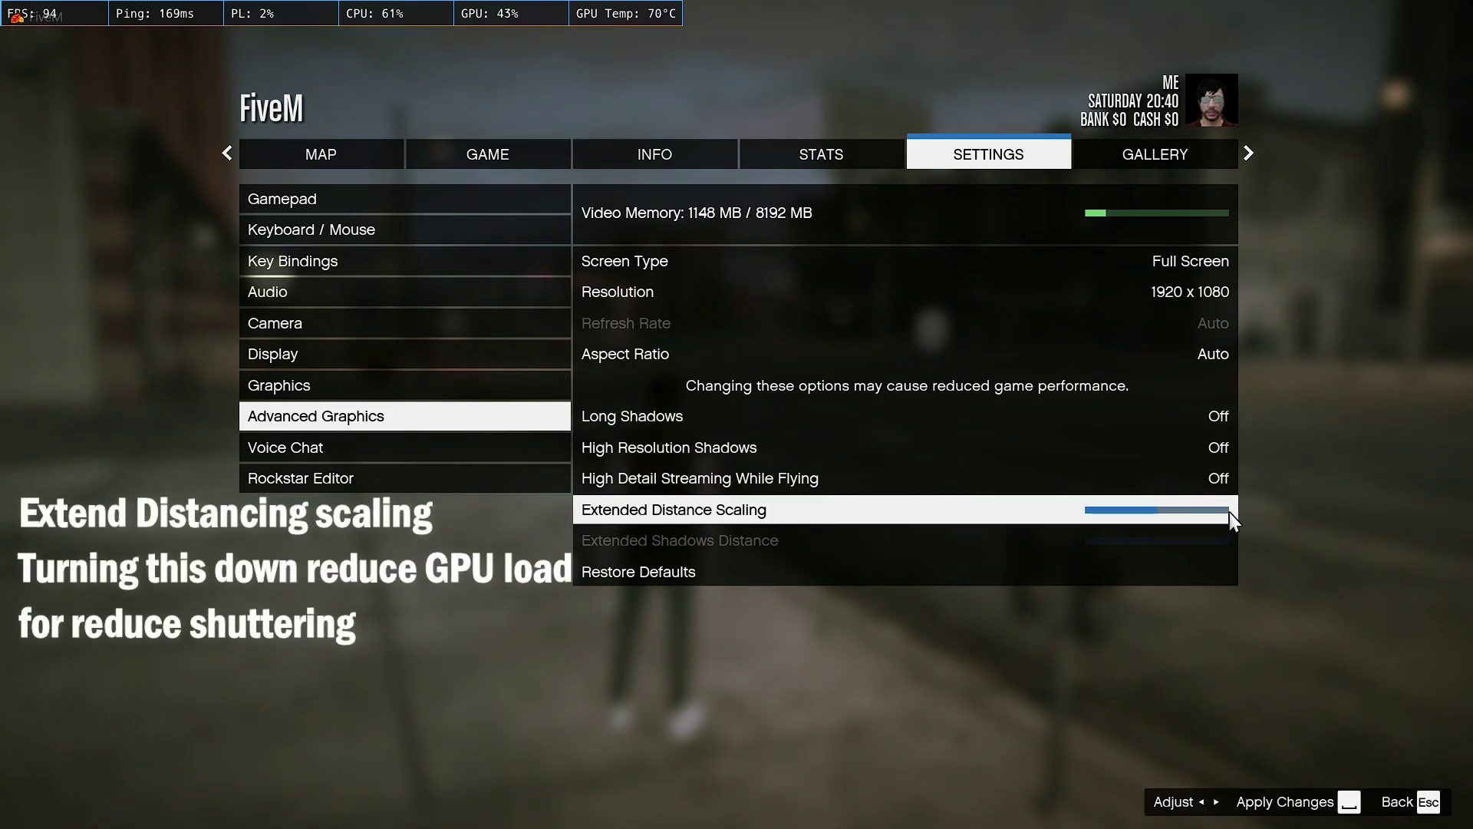
{"action": "left_click", "coordinate": [1082, 512]}
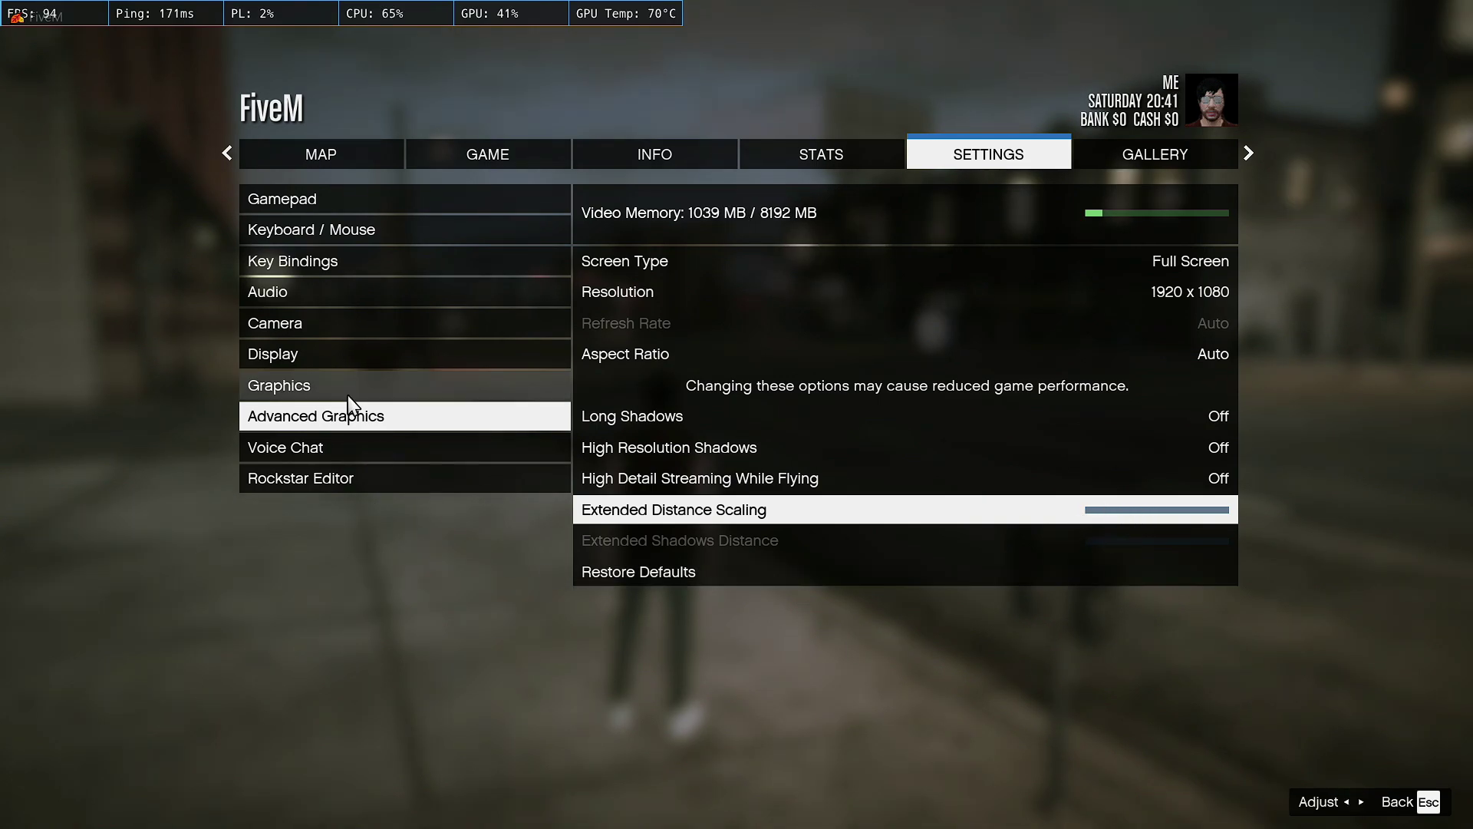
- Set the Mouse Input Method to DirectInput in the keyboard and mouse settings, then leave the settings
{"action": "left_click", "coordinate": [330, 230]}
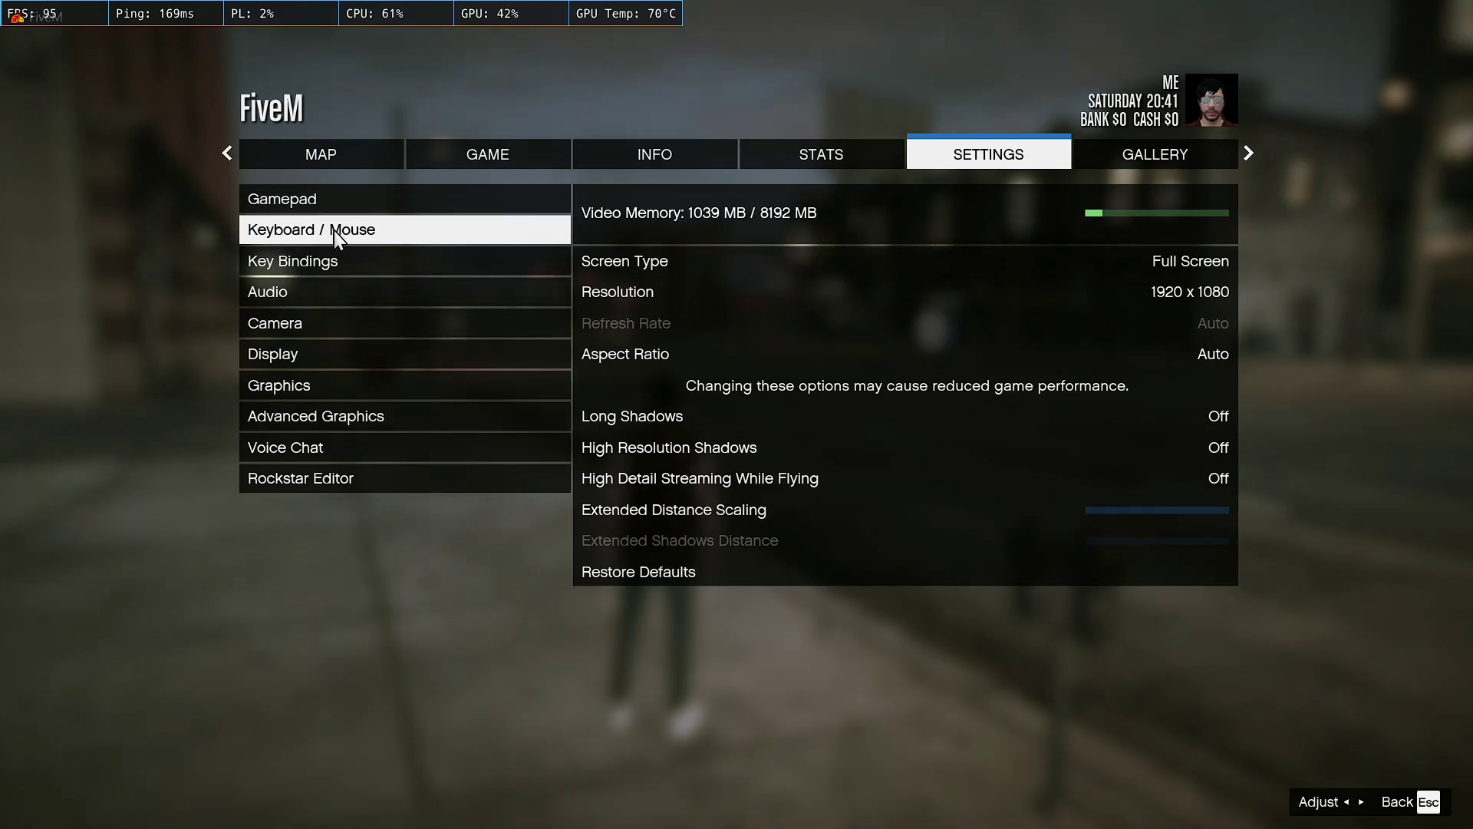
{"action": "left_click", "coordinate": [733, 206]}
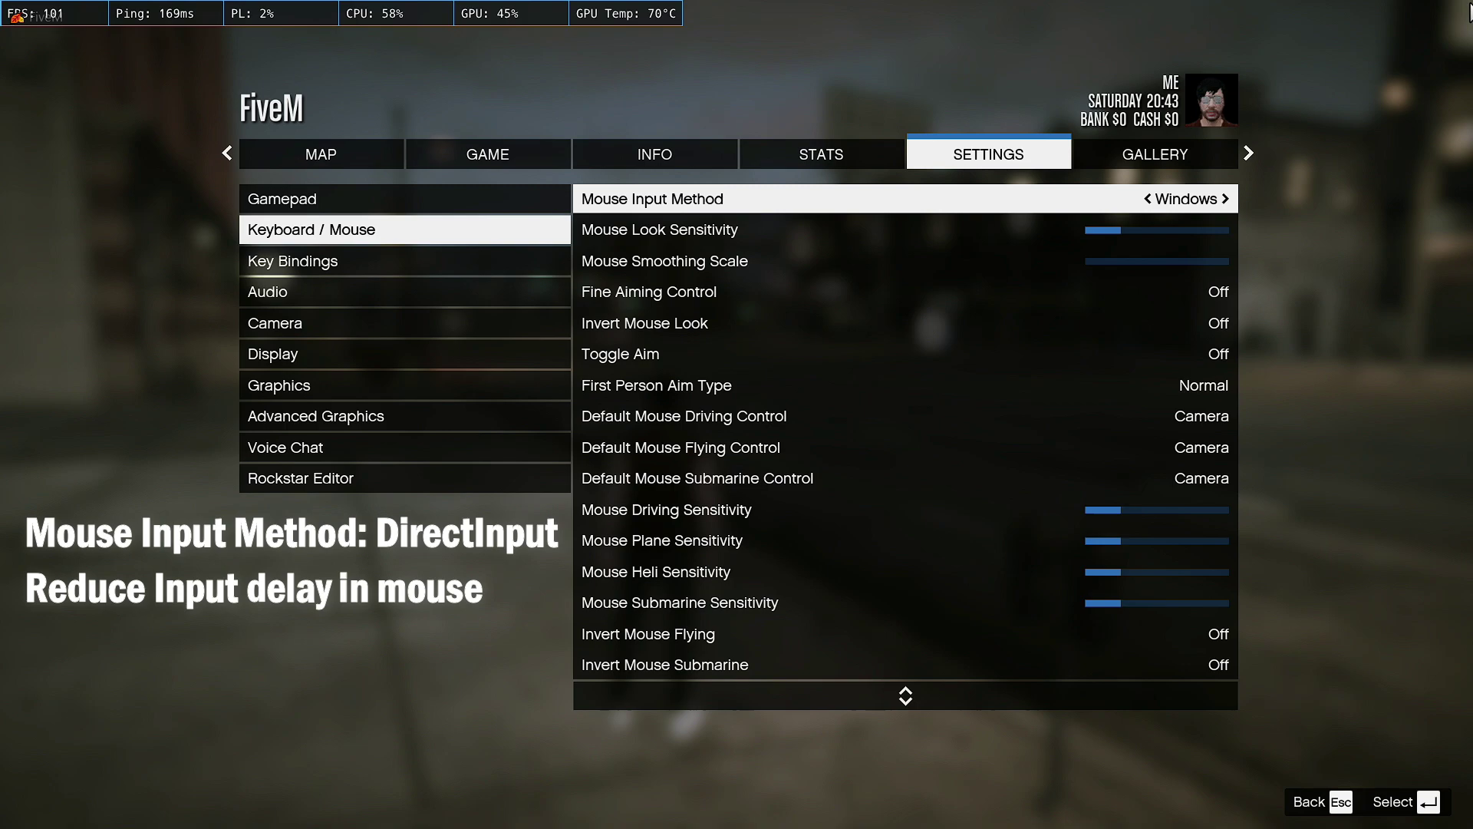
{"action": "key", "text": "Right"}
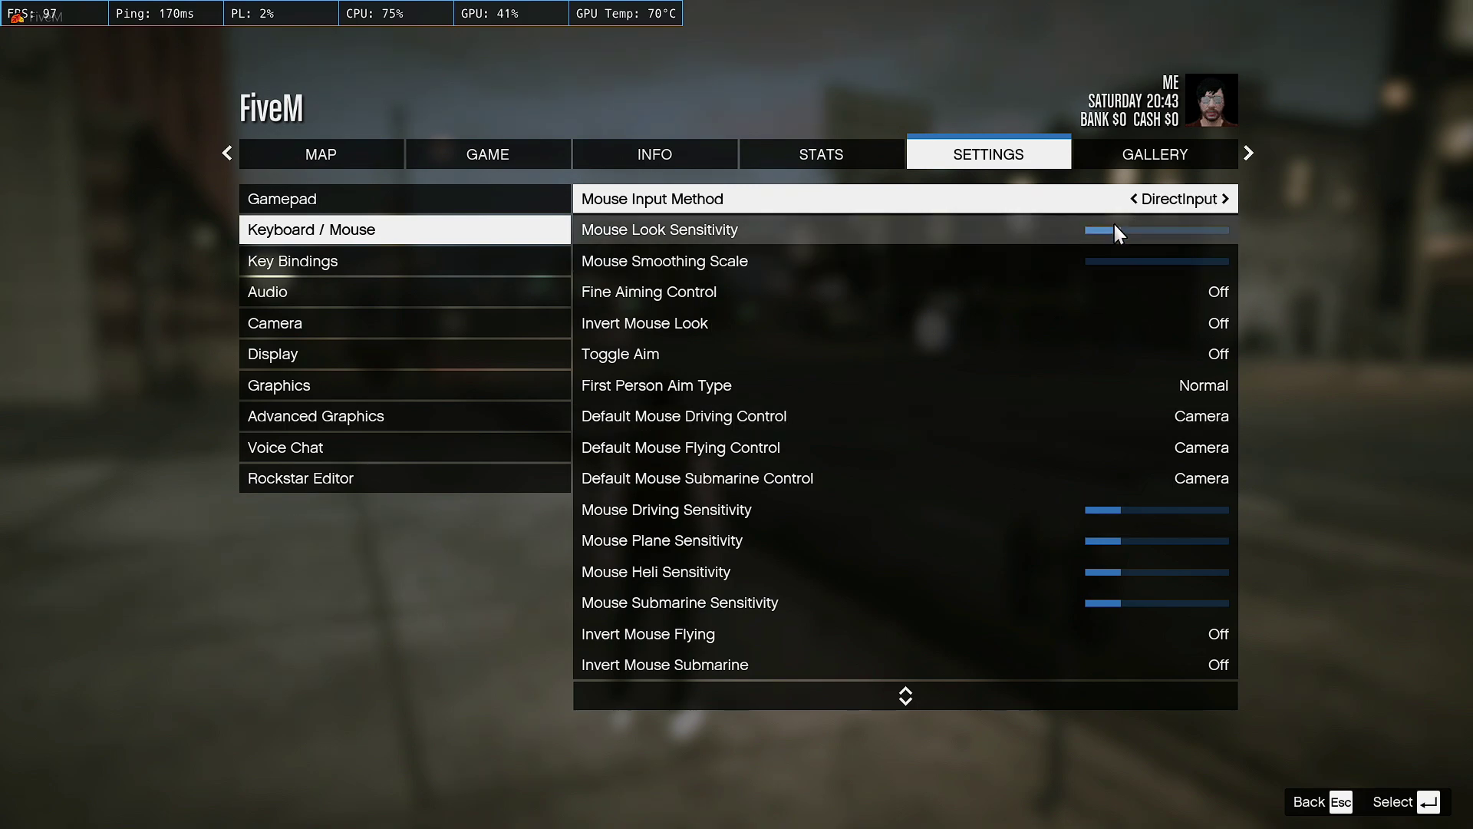
{"action": "key", "text": "Right"}
{"action": "key", "text": "Left"}
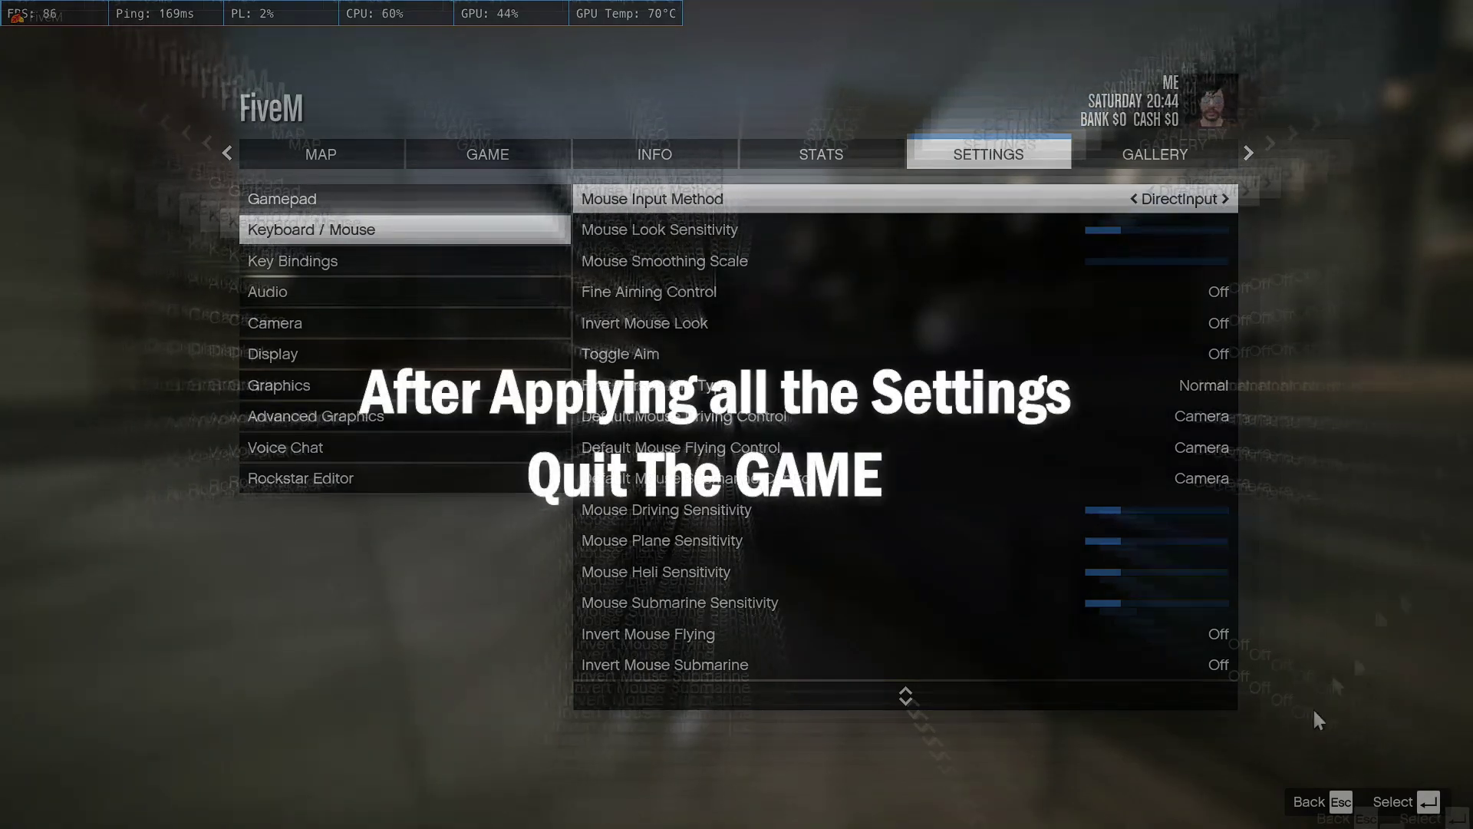
{"action": "key", "text": "Escape"}
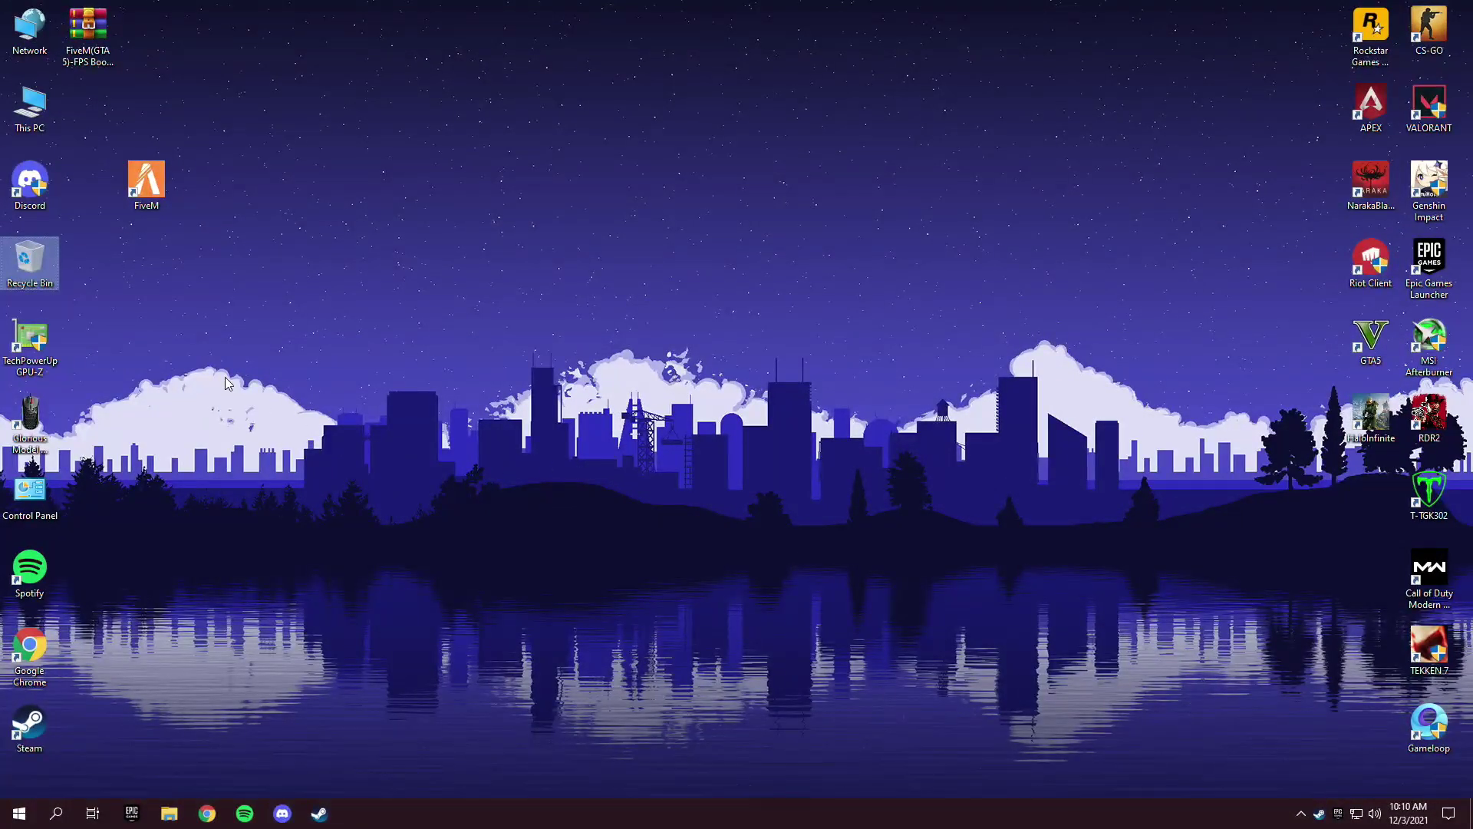
- Disable fullscreen optimizations in the compatibility properties of the FiveM desktop shortcut
{"action": "right_click", "coordinate": [136, 201]}
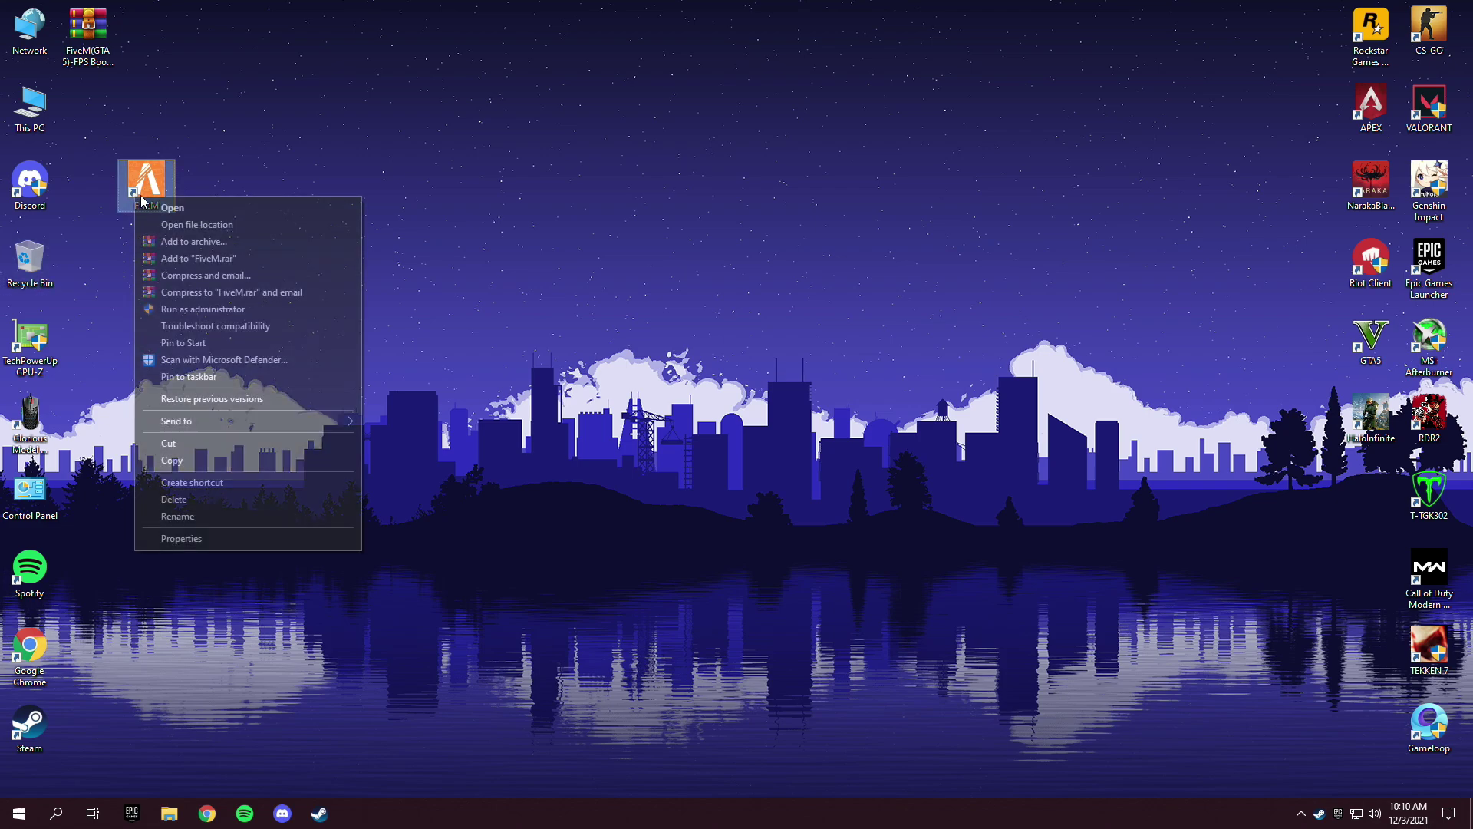
{"action": "left_click", "coordinate": [181, 539]}
{"action": "left_click_drag", "start_coordinate": [250, 220], "coordinate": [279, 128]}
{"action": "left_click", "coordinate": [391, 163]}
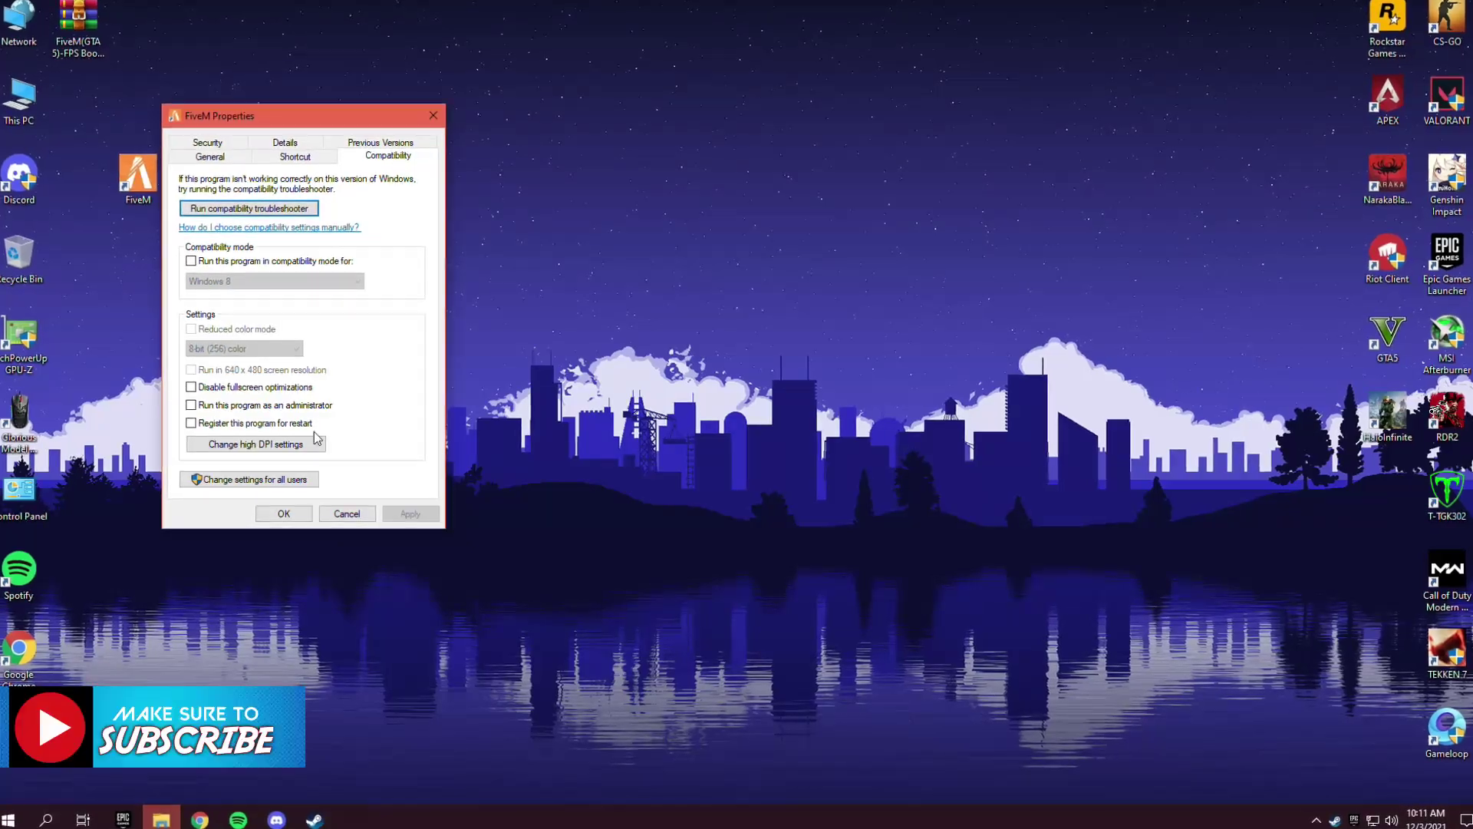
{"action": "left_click", "coordinate": [224, 387]}
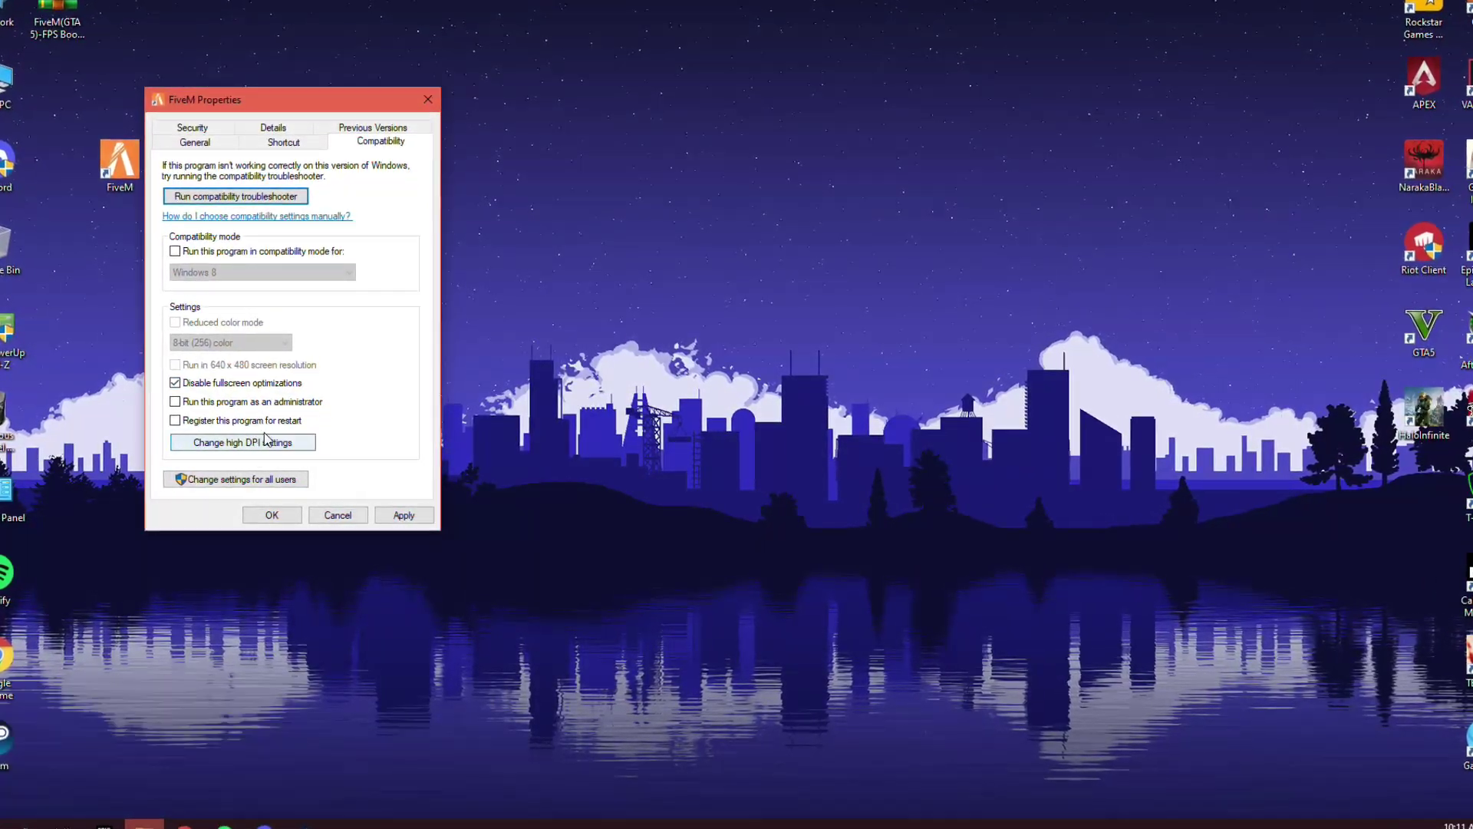
- Override FiveM's high DPI scaling behavior with scaling performed by Application, then apply and close the shortcut's properties
{"action": "left_click", "coordinate": [265, 437]}
{"action": "left_click_drag", "start_coordinate": [298, 176], "coordinate": [593, 172]}
{"action": "left_click", "coordinate": [498, 405]}
{"action": "left_click", "coordinate": [521, 429]}
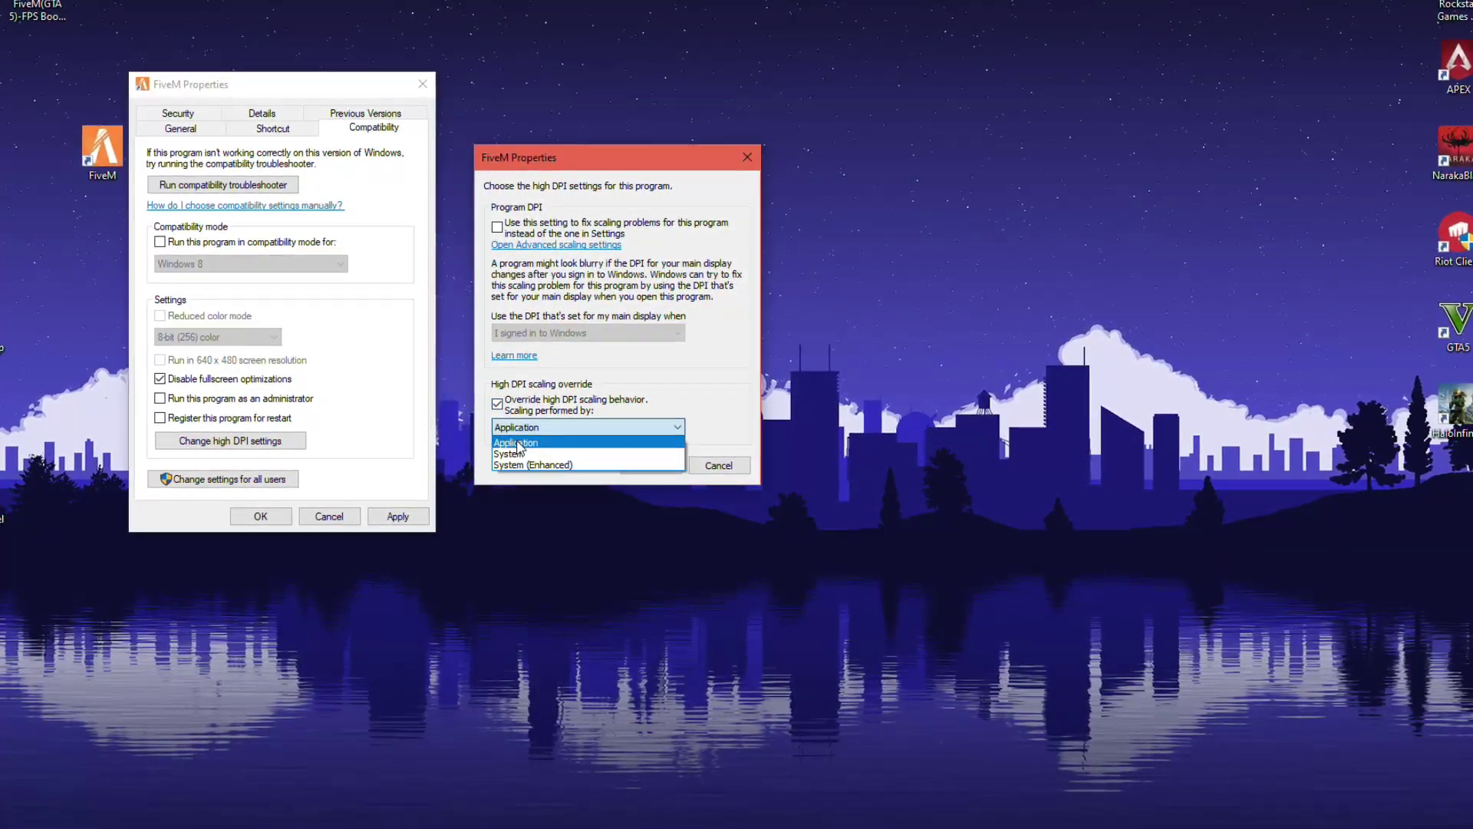
{"action": "left_click", "coordinate": [499, 426]}
{"action": "left_click", "coordinate": [650, 465]}
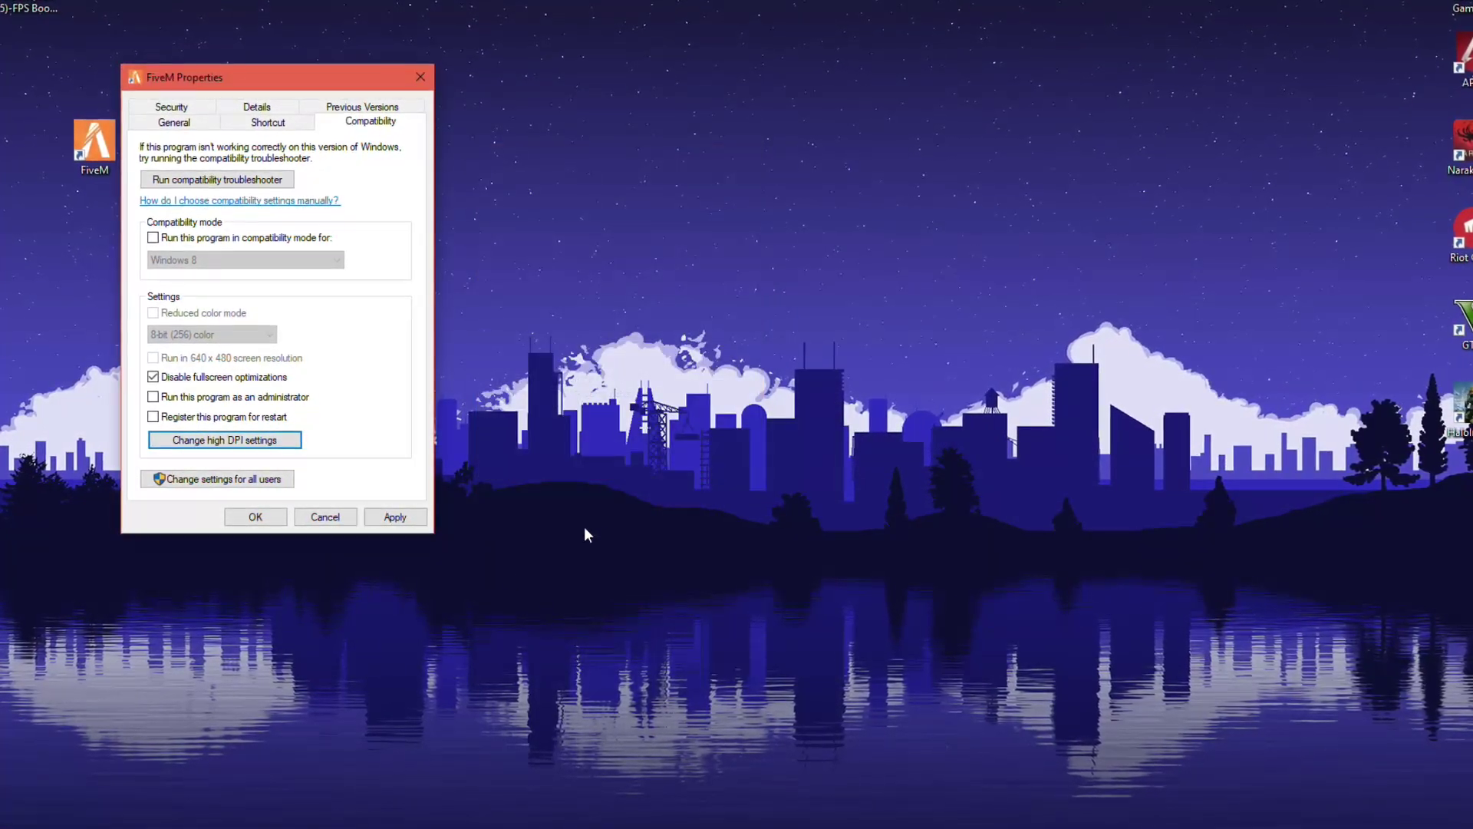
{"action": "left_click", "coordinate": [393, 517]}
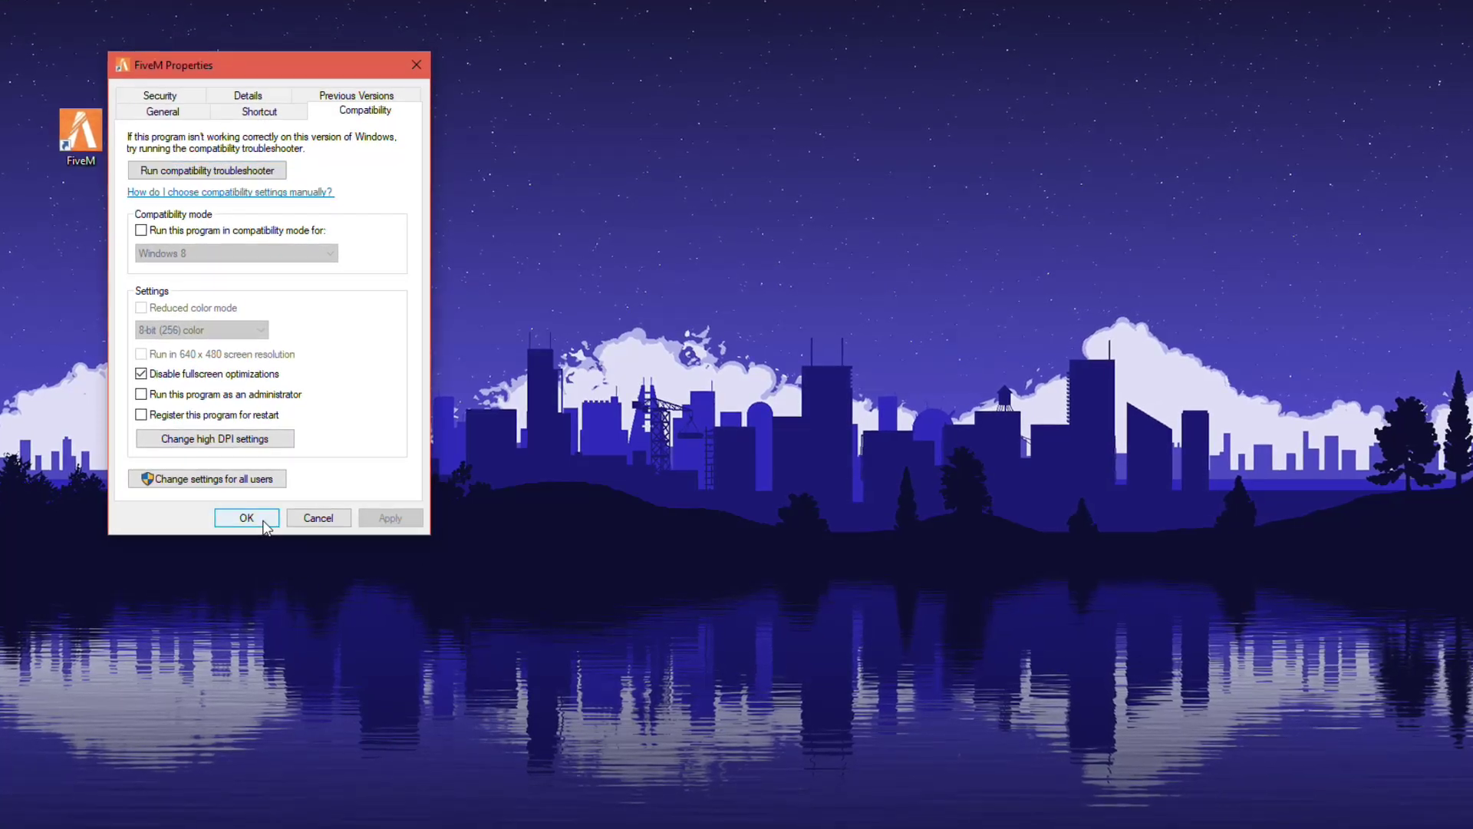
{"action": "left_click", "coordinate": [251, 517]}
- Open Device Manager in Computer Management for This PC and expand the System devices category
{"action": "left_click", "coordinate": [42, 129]}
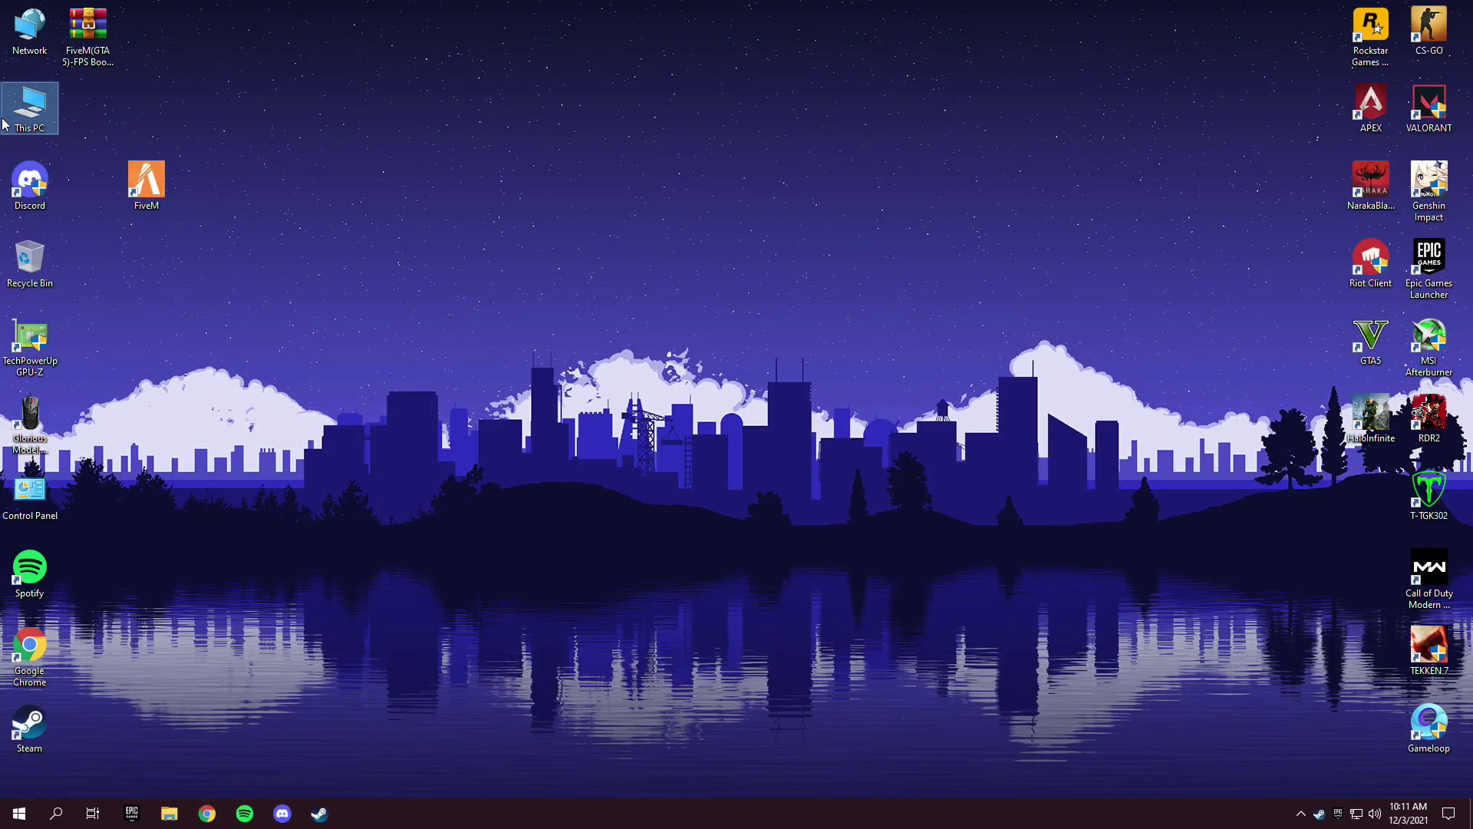
{"action": "right_click", "coordinate": [38, 110]}
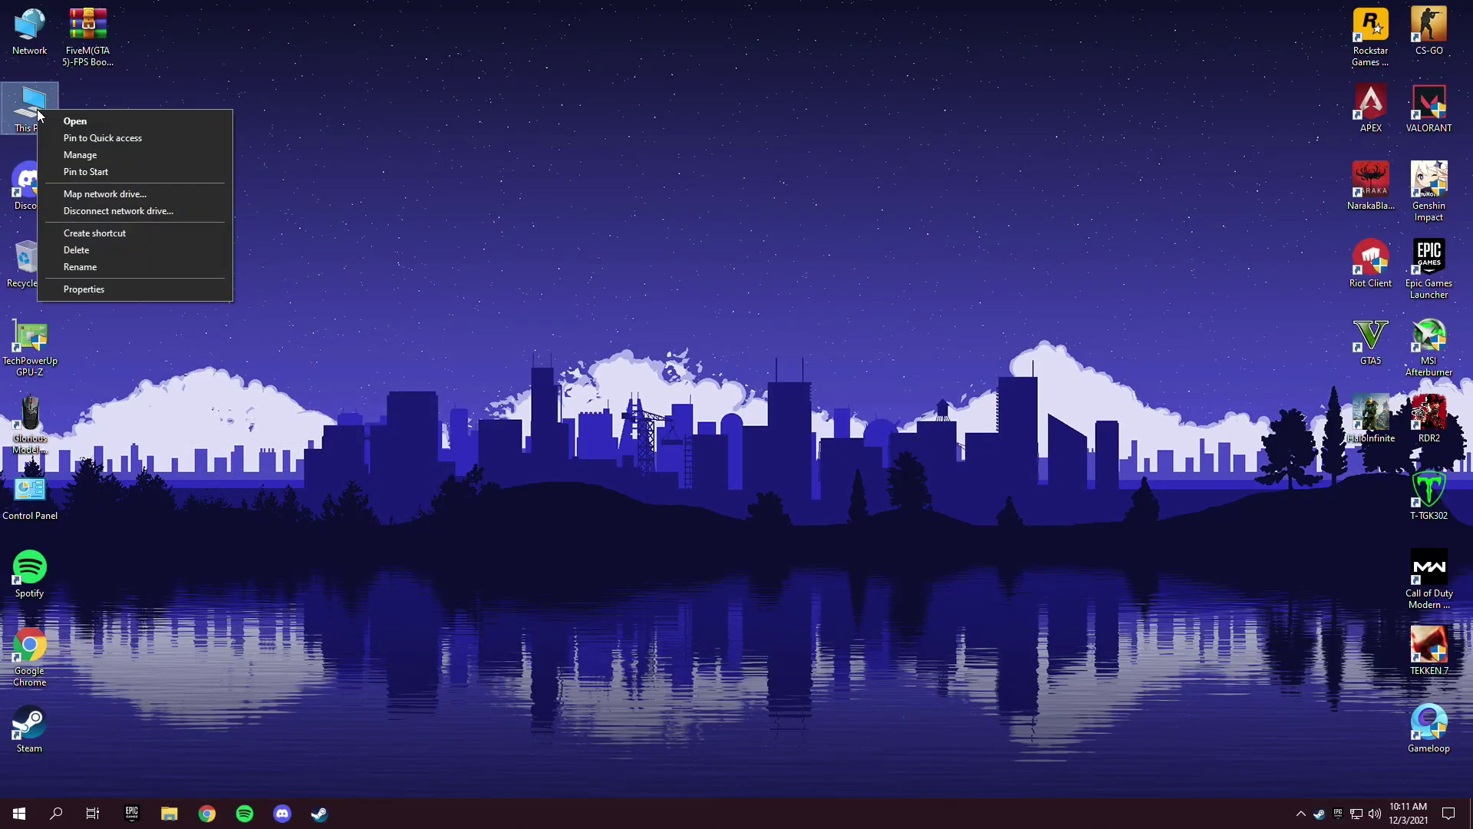
{"action": "left_click", "coordinate": [98, 156]}
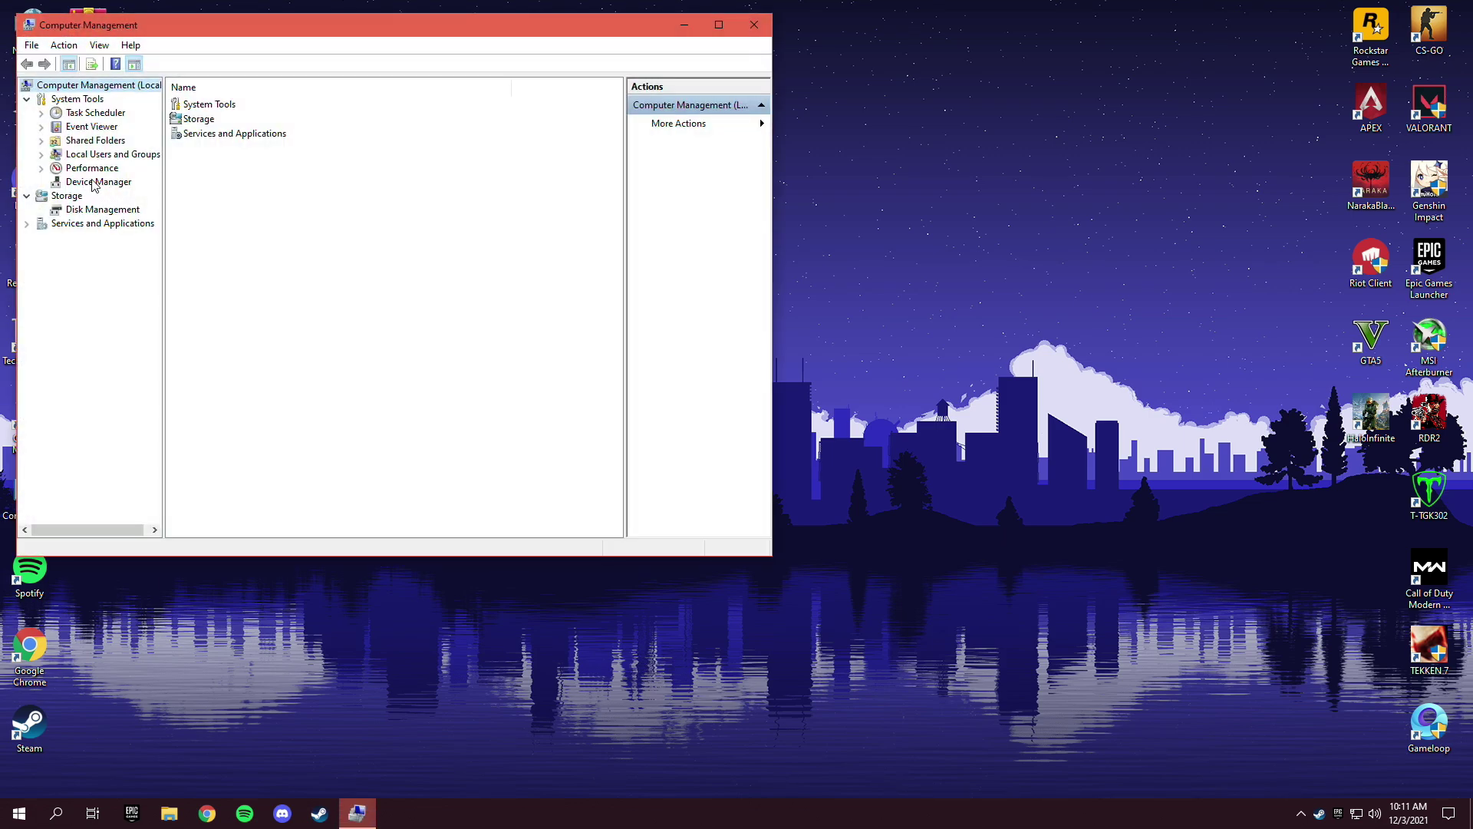
{"action": "left_click", "coordinate": [92, 183]}
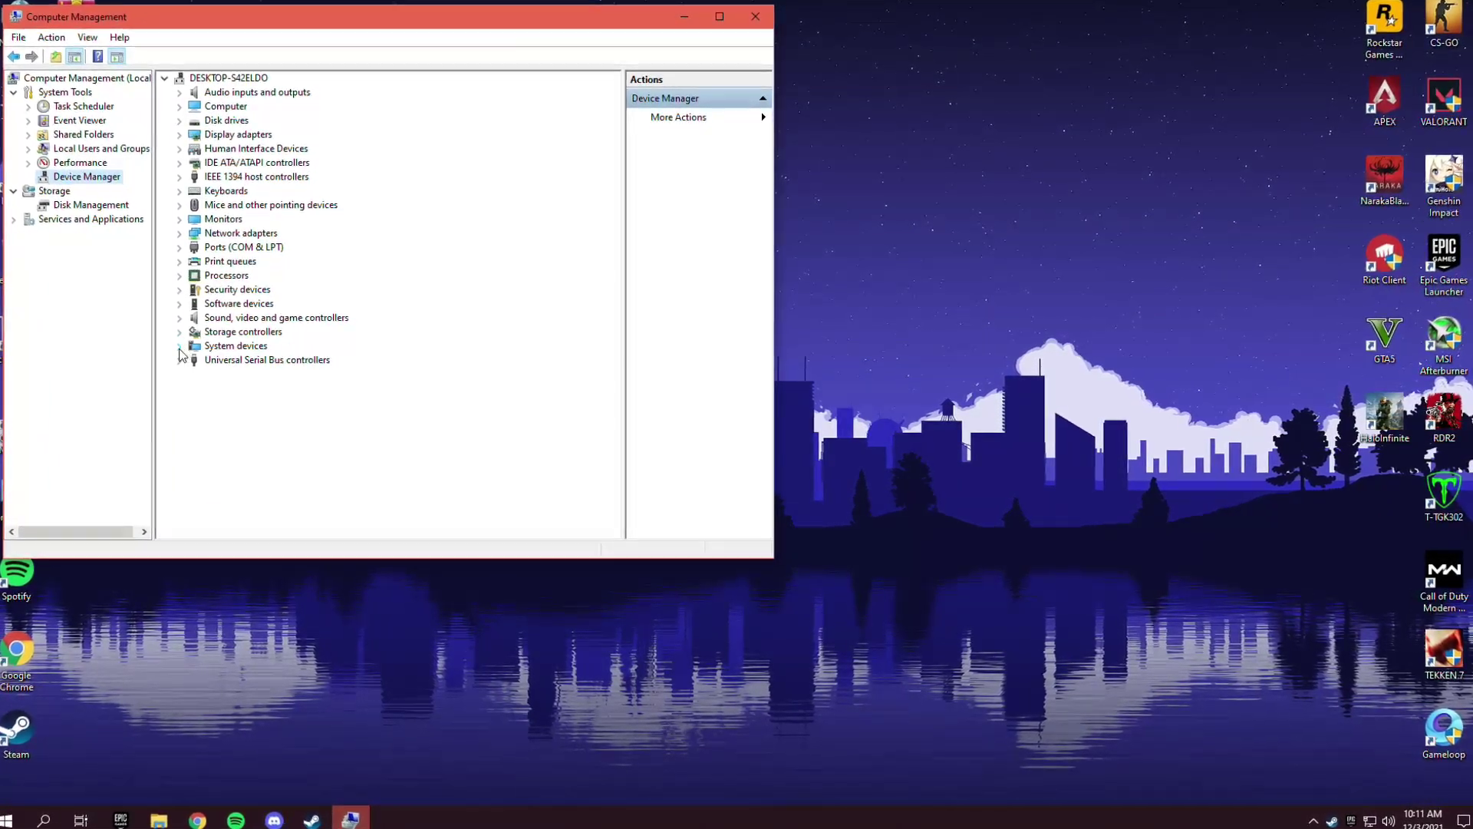
{"action": "left_click", "coordinate": [183, 346]}
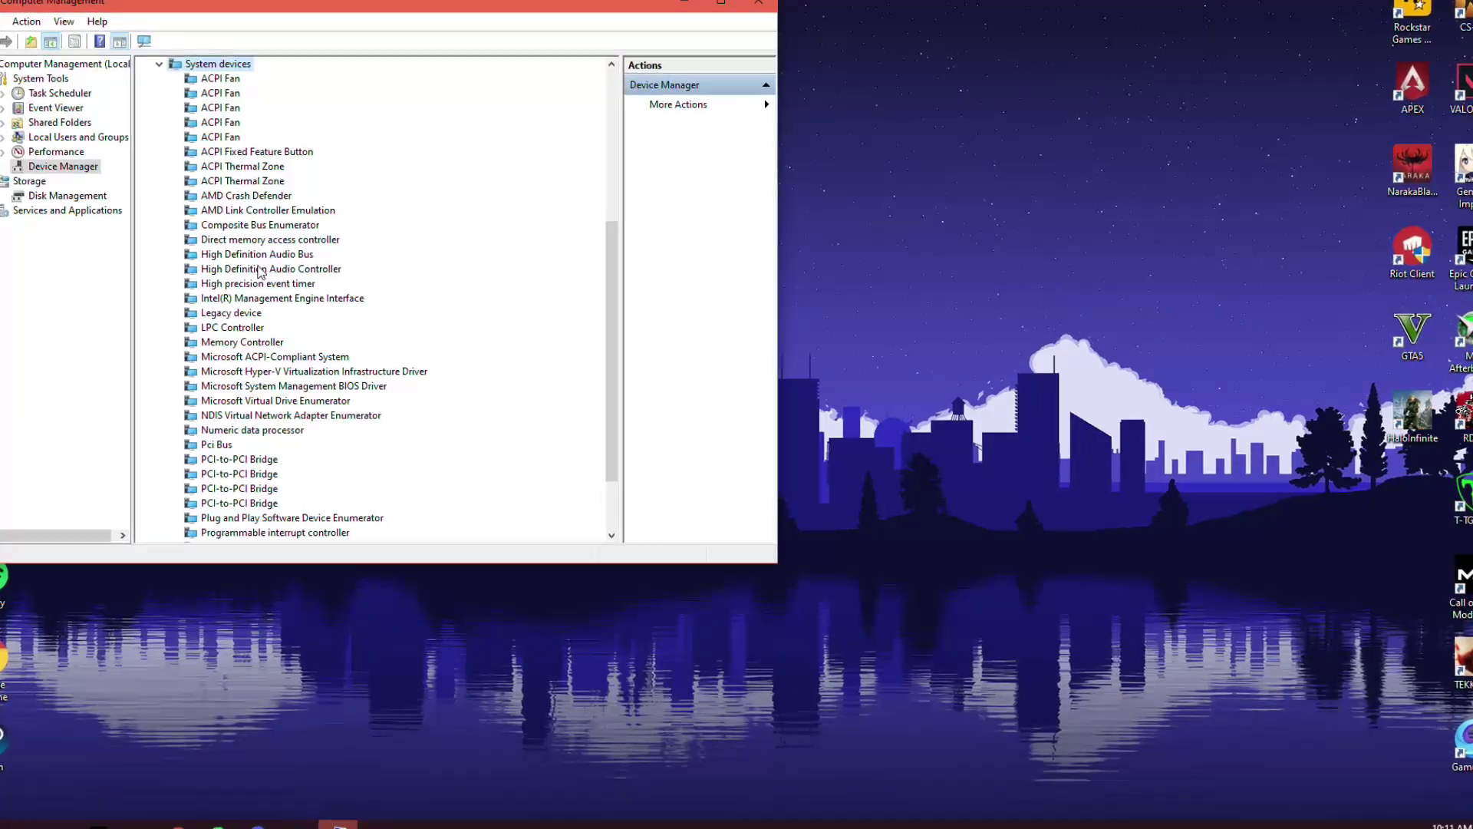
- Disable the High precision event timer device through its driver properties, then close Computer Management
{"action": "left_click", "coordinate": [290, 285]}
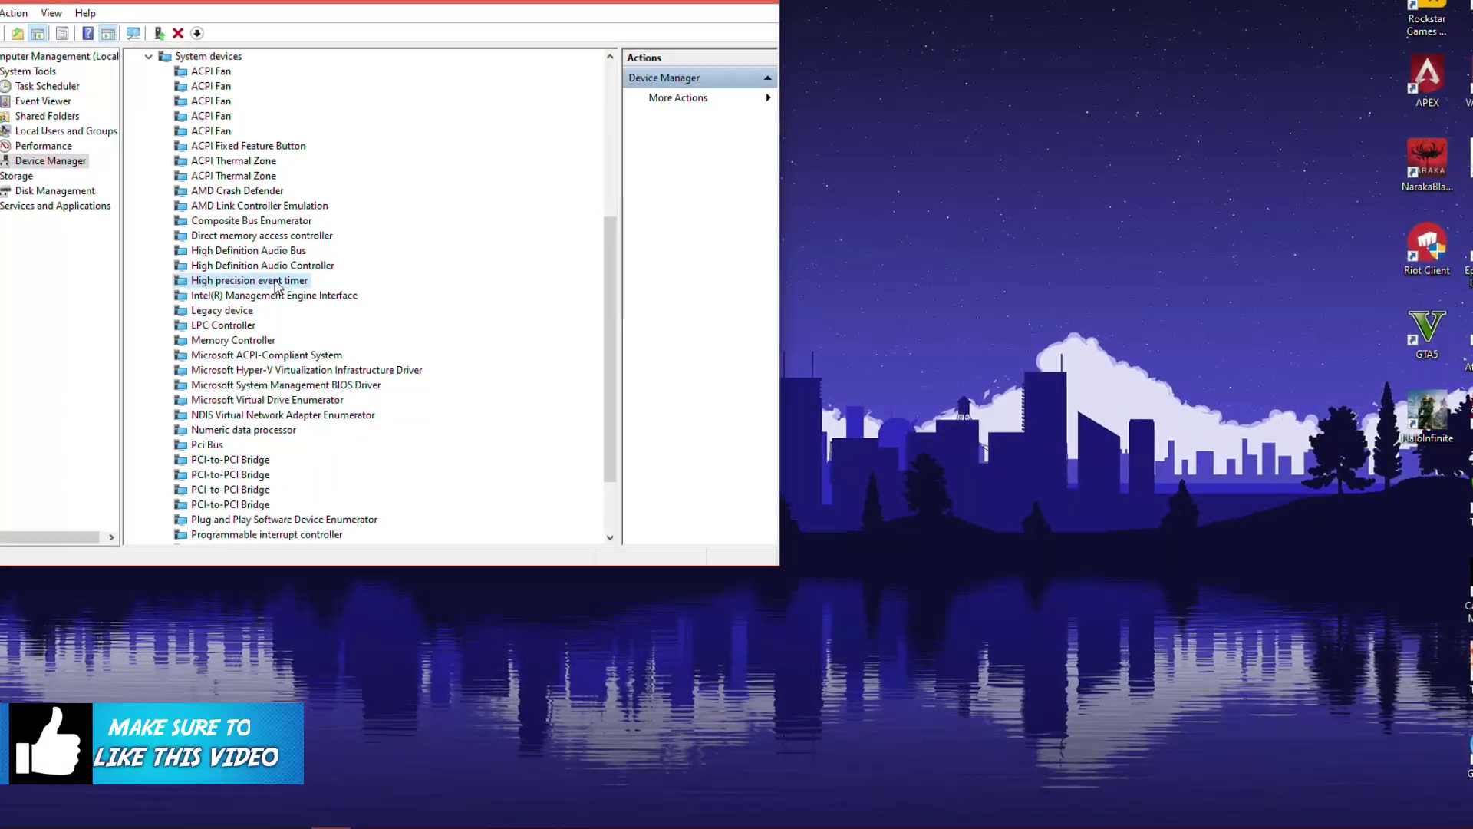
{"action": "right_click", "coordinate": [284, 290]}
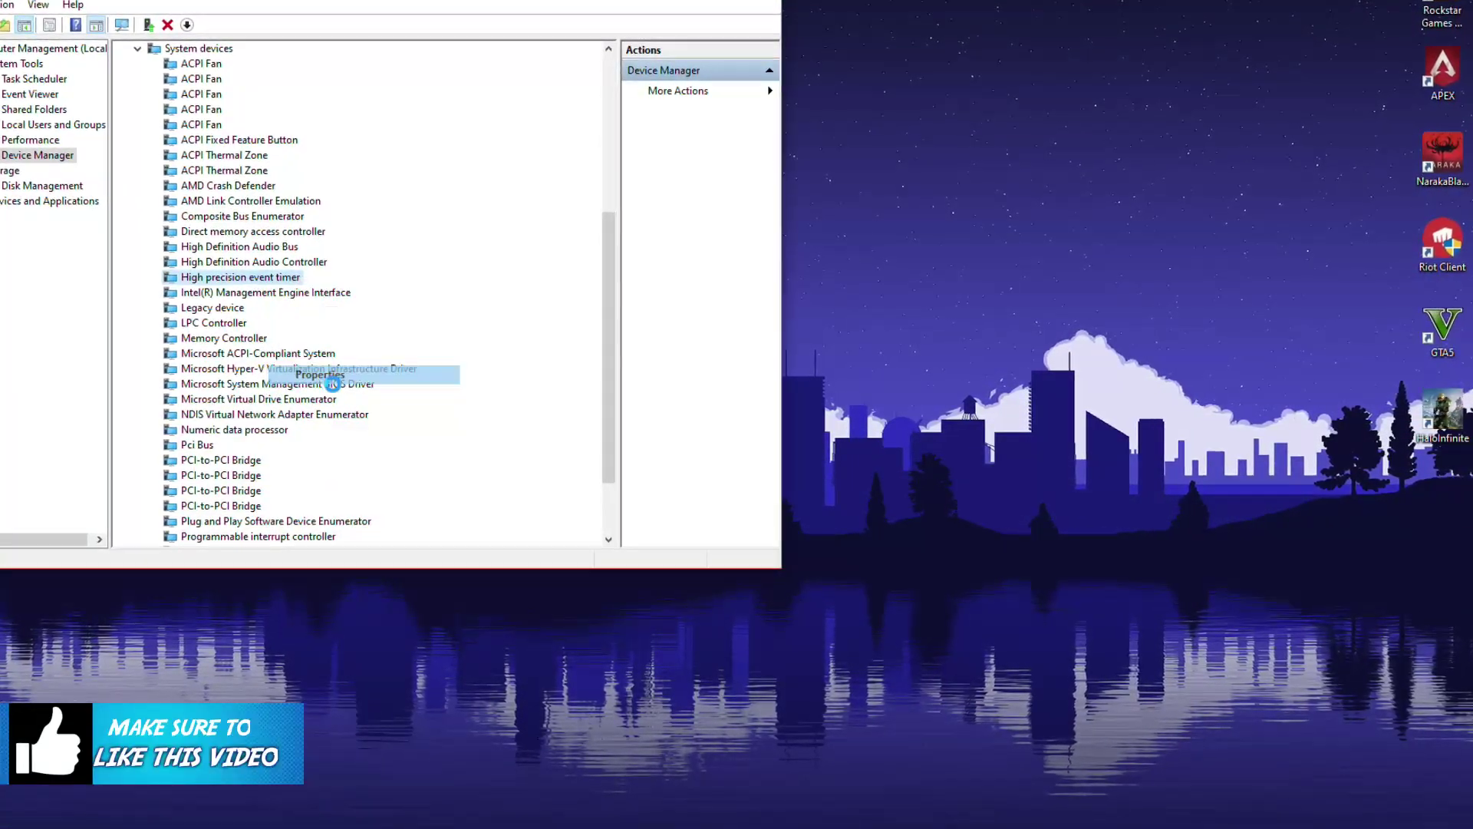
{"action": "left_click", "coordinate": [332, 375]}
{"action": "left_click_drag", "start_coordinate": [345, 80], "coordinate": [864, 132]}
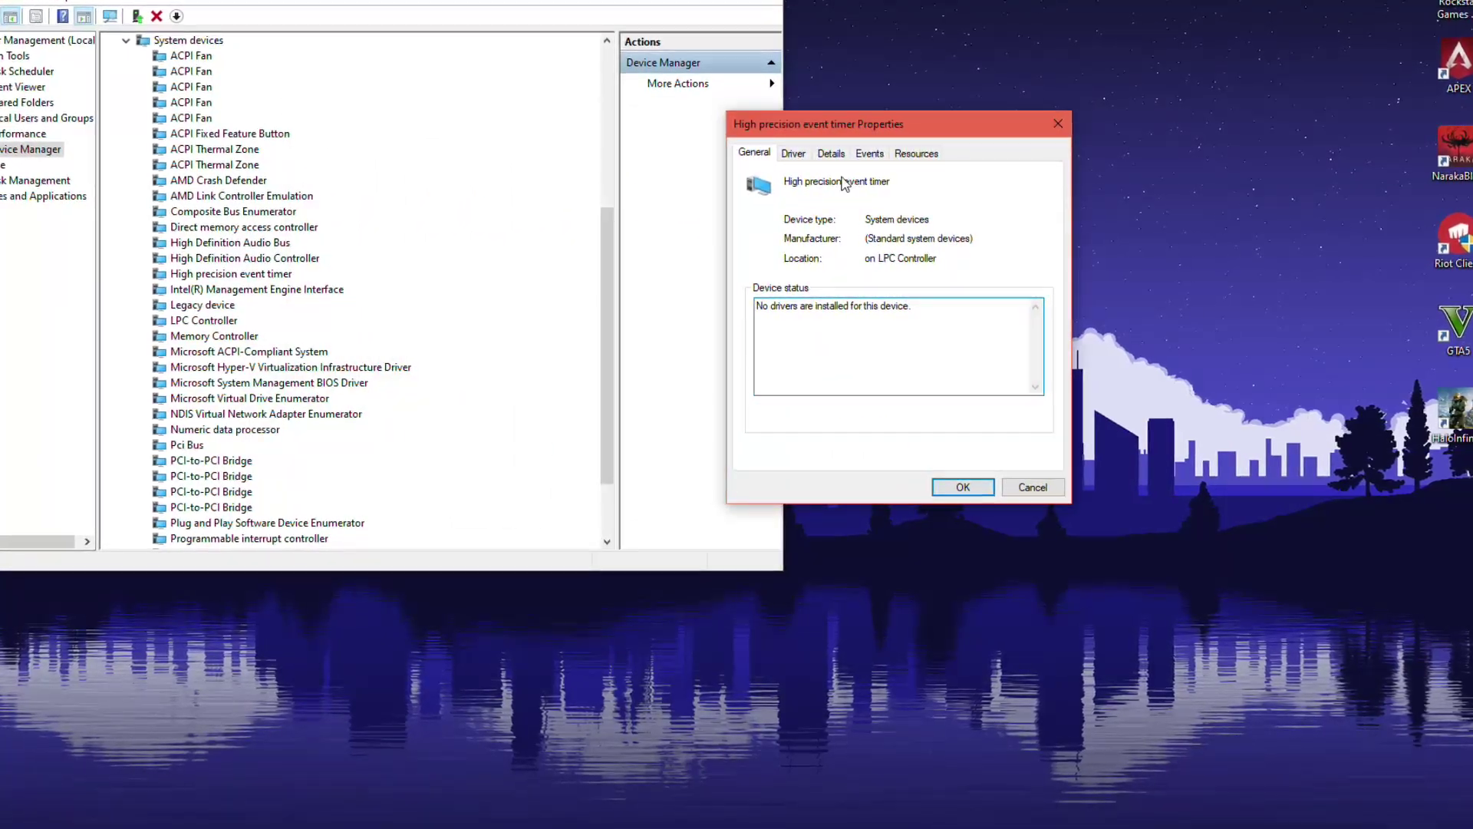
{"action": "left_click", "coordinate": [788, 154]}
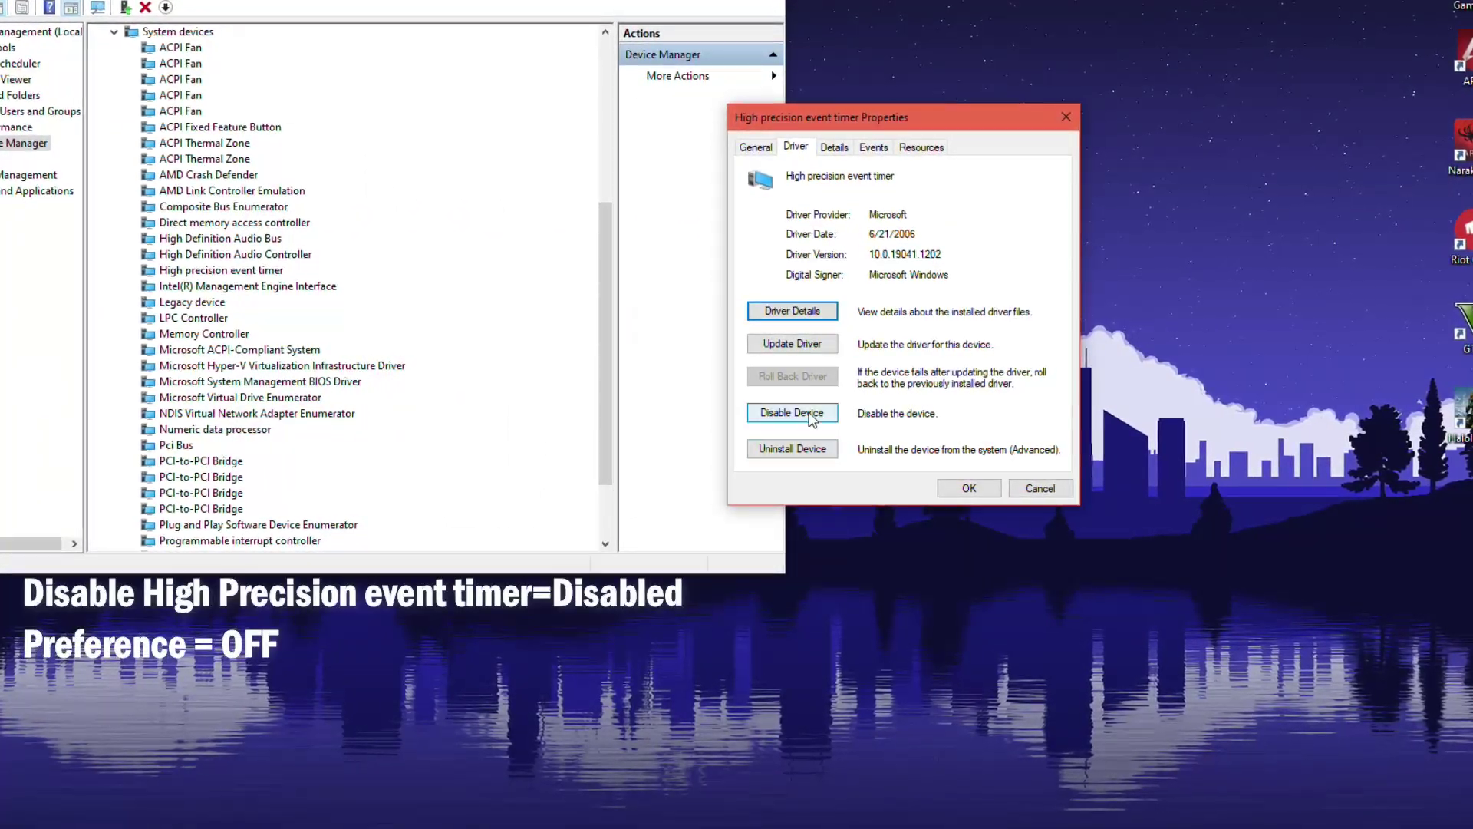
{"action": "left_click", "coordinate": [791, 412]}
{"action": "left_click", "coordinate": [798, 420]}
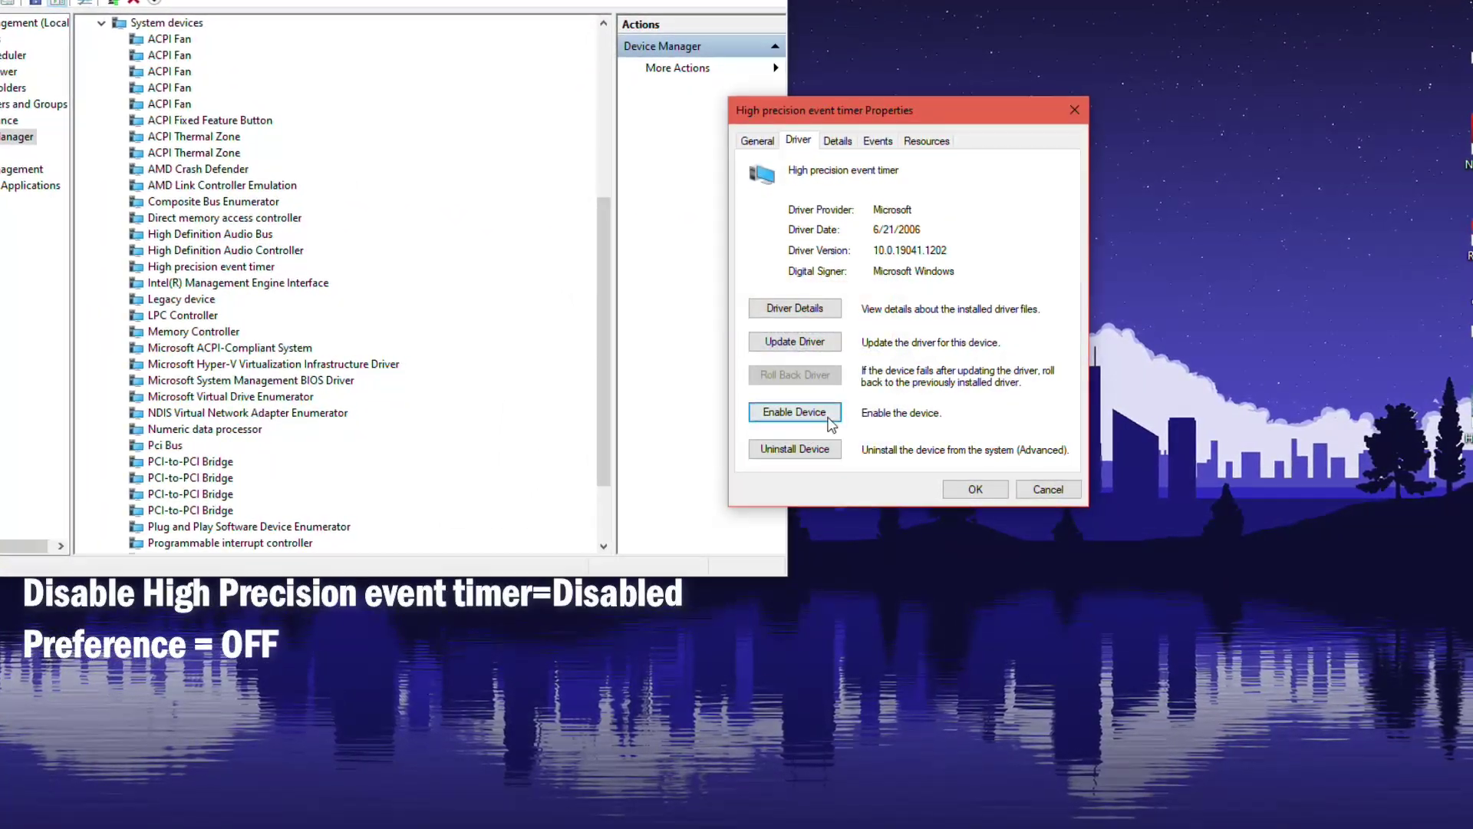
{"action": "left_click", "coordinate": [986, 491]}
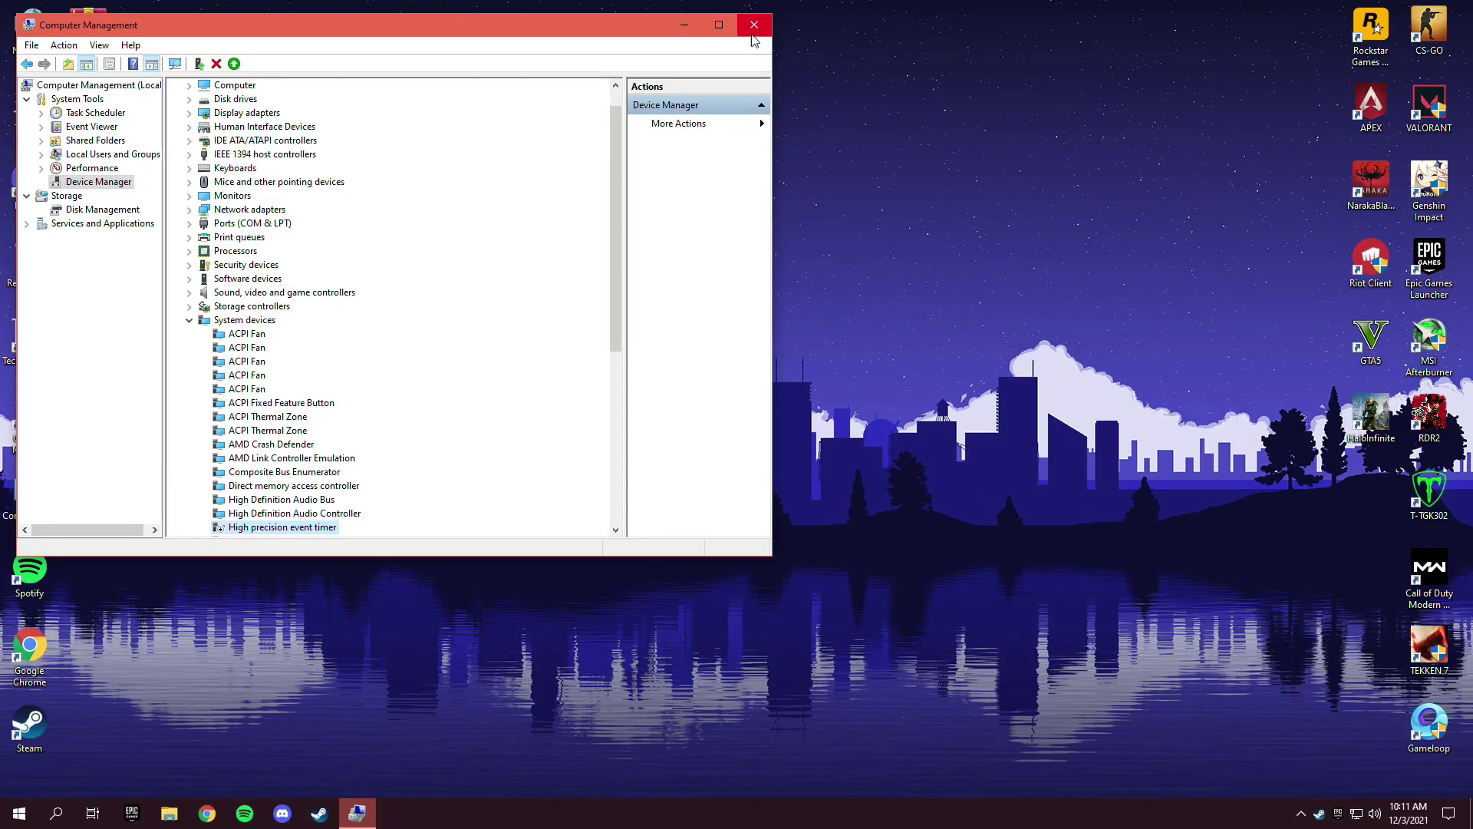
{"action": "left_click", "coordinate": [753, 25]}
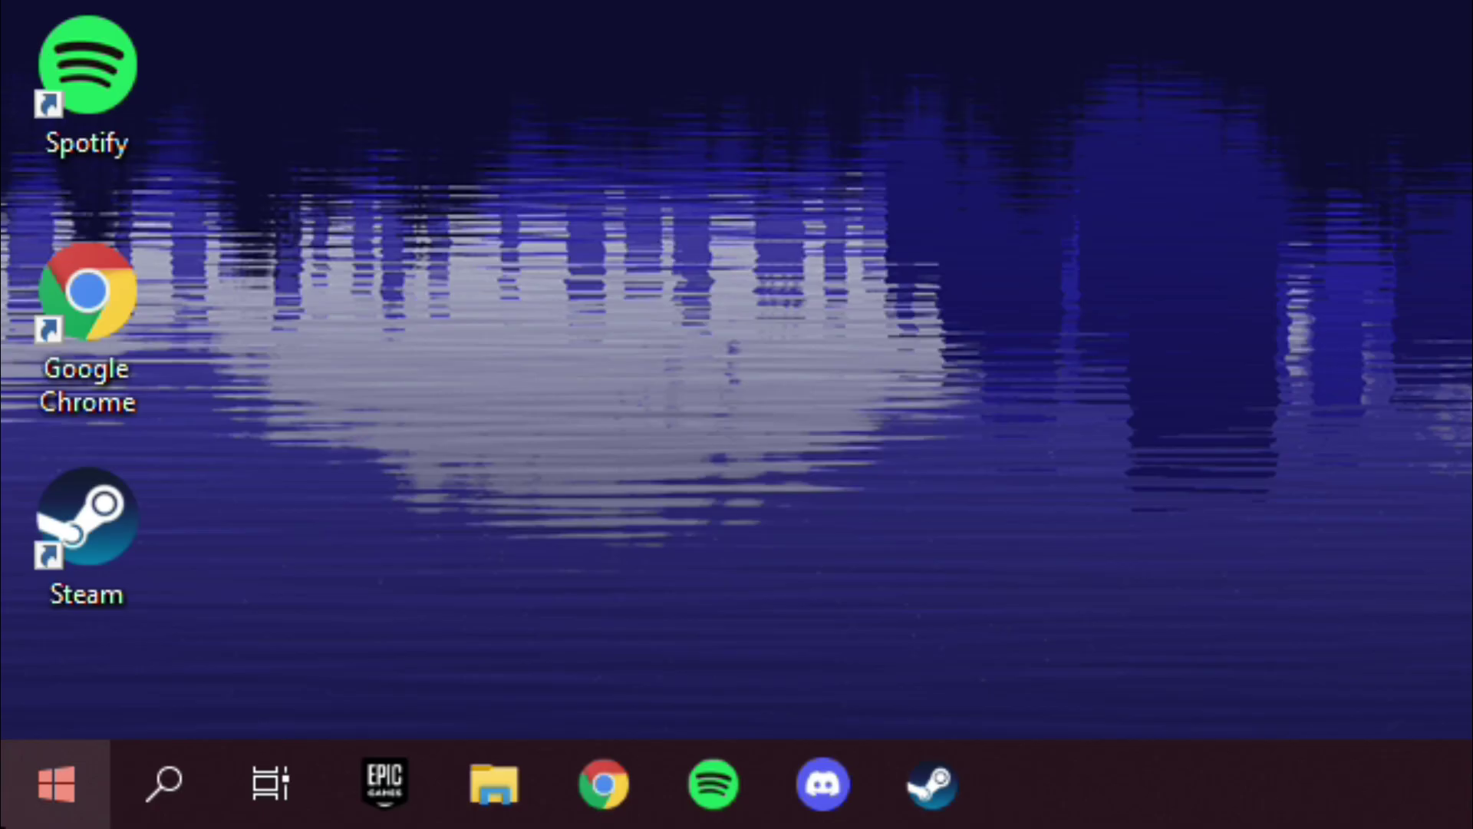
- Open the Background apps page in the Windows Privacy settings
{"action": "right_click", "coordinate": [19, 814]}
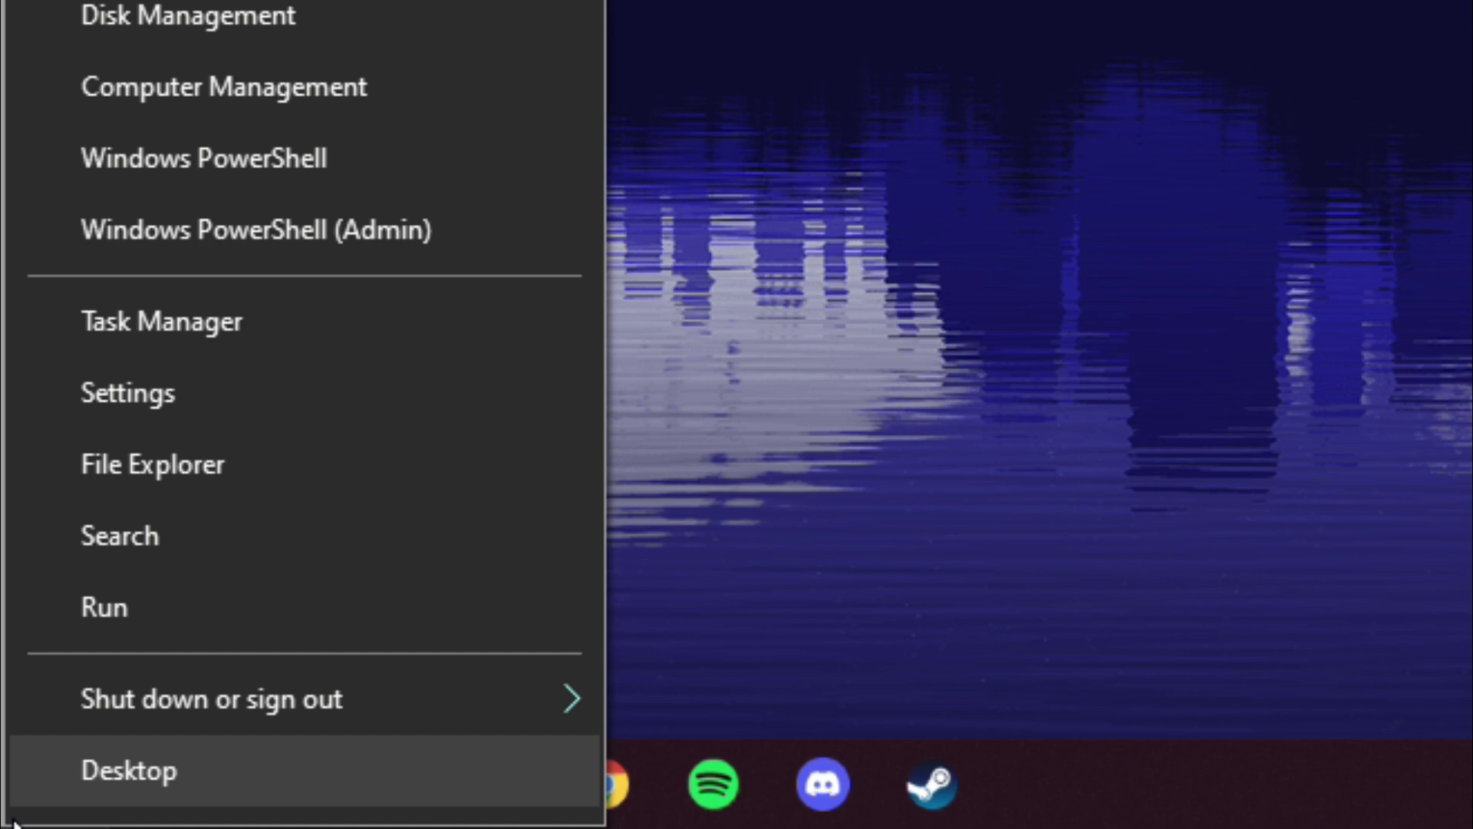
{"action": "left_click", "coordinate": [259, 391]}
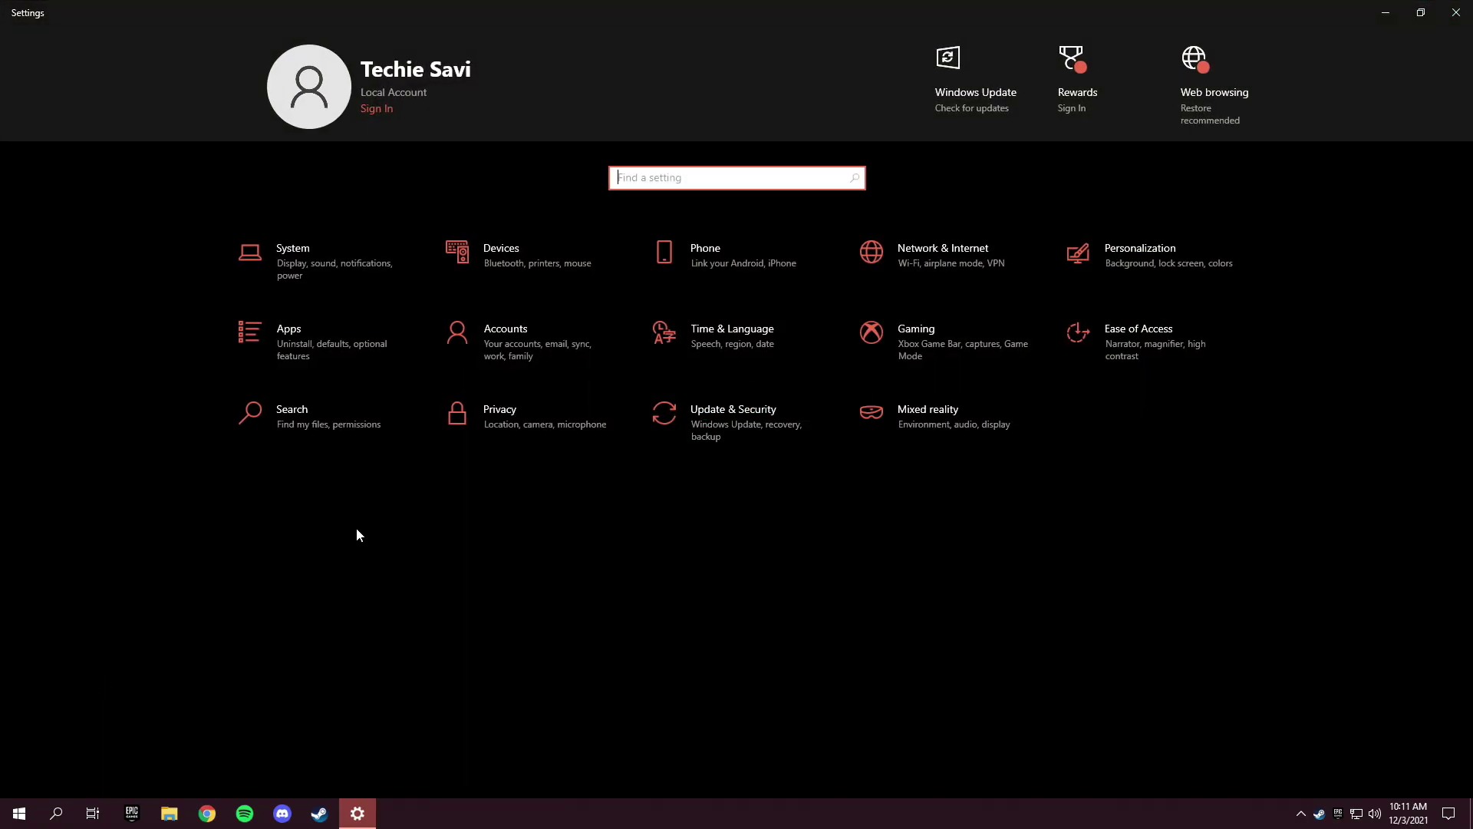
{"action": "left_click", "coordinate": [522, 412]}
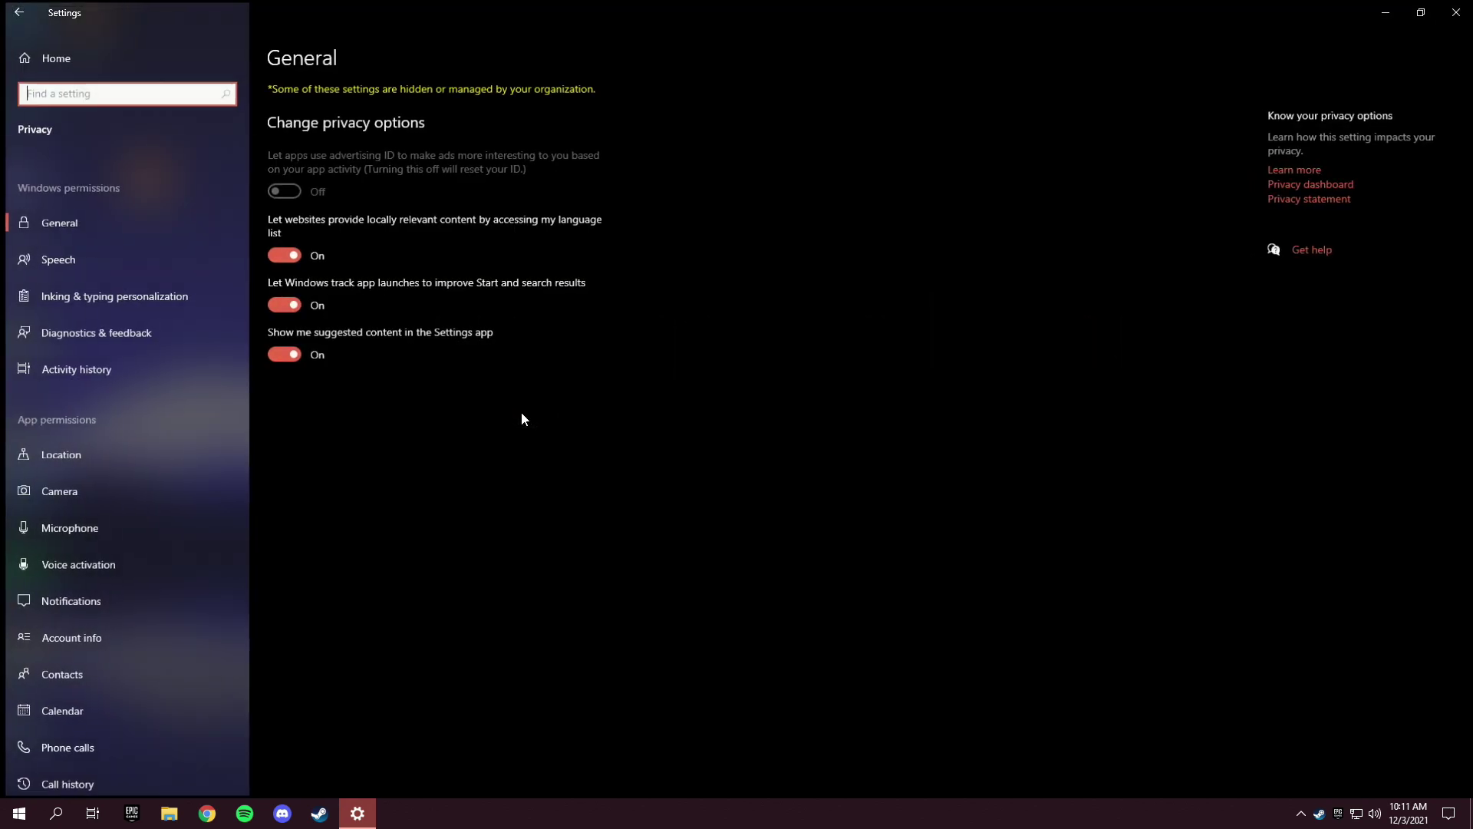
{"action": "scroll", "coordinate": [173, 587], "scroll_direction": "down", "scroll_amount": 5}
{"action": "scroll", "coordinate": [168, 606], "scroll_direction": "down", "scroll_amount": 3}
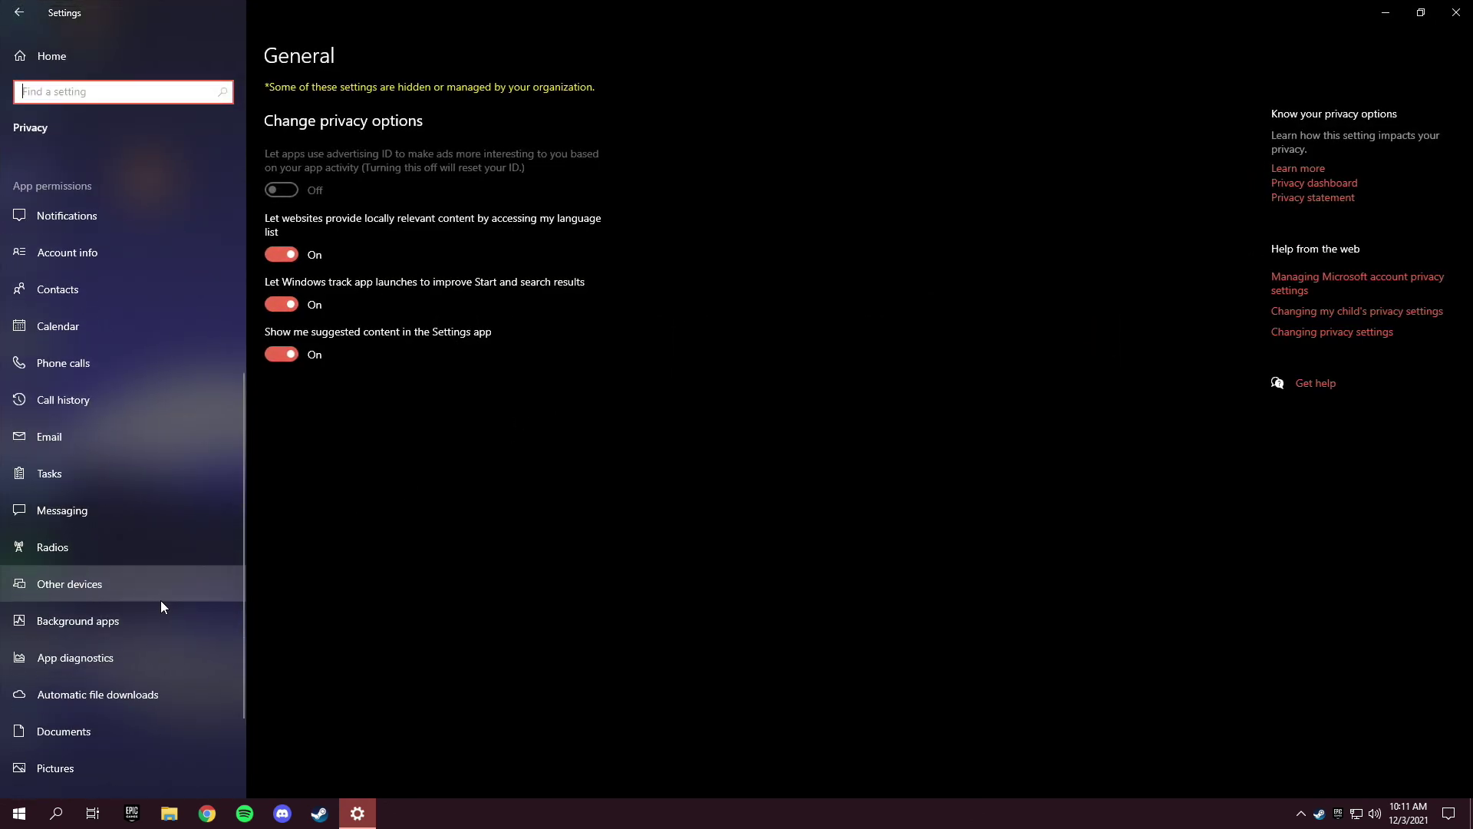
{"action": "left_click", "coordinate": [91, 621]}
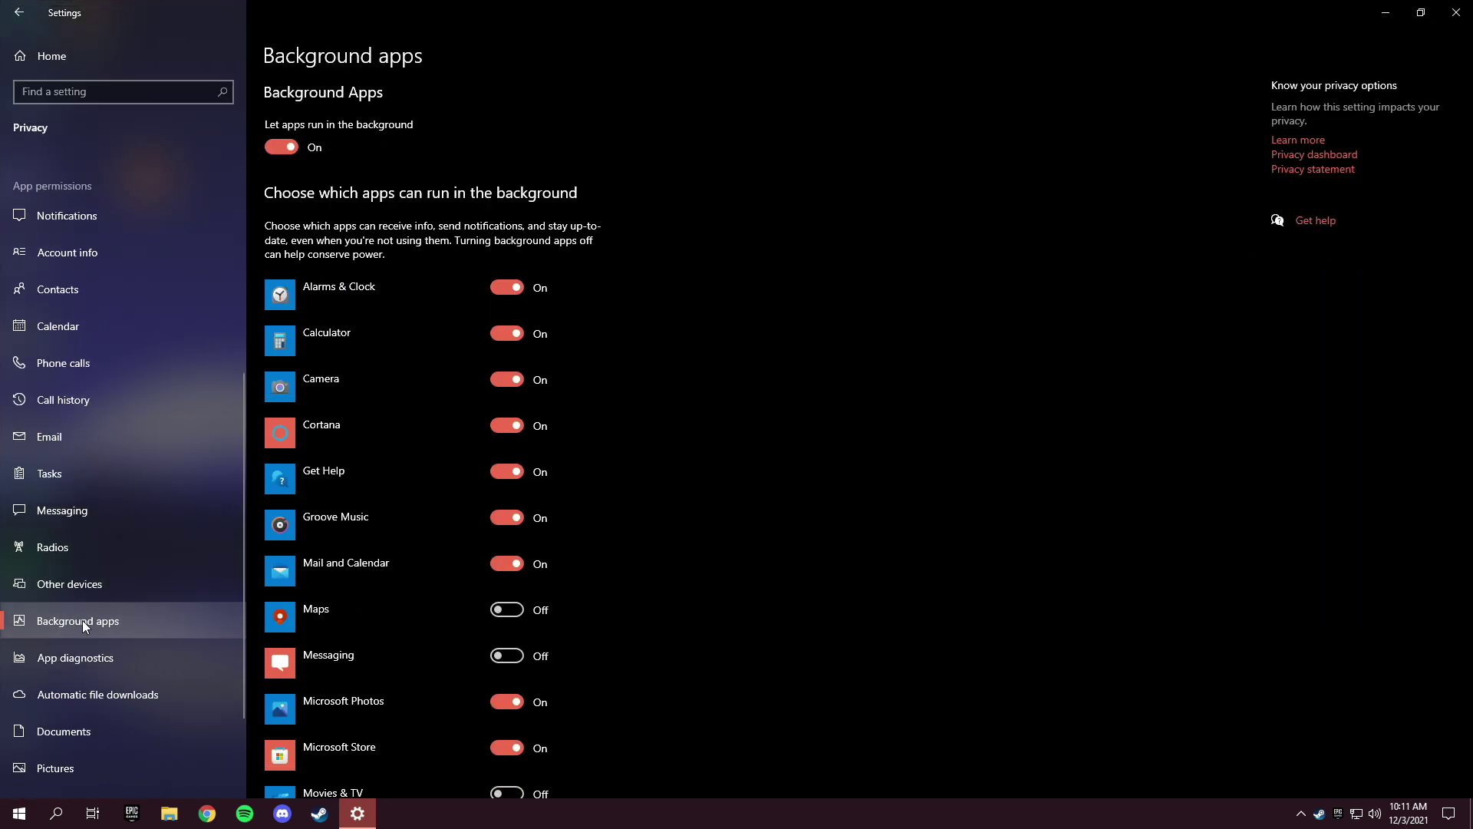
- Turn off background running for Alarms & Clock, Calculator, Cortana, Get Help and Mail and Calendar, then disable it for all apps and close Settings
{"action": "left_click", "coordinate": [504, 291]}
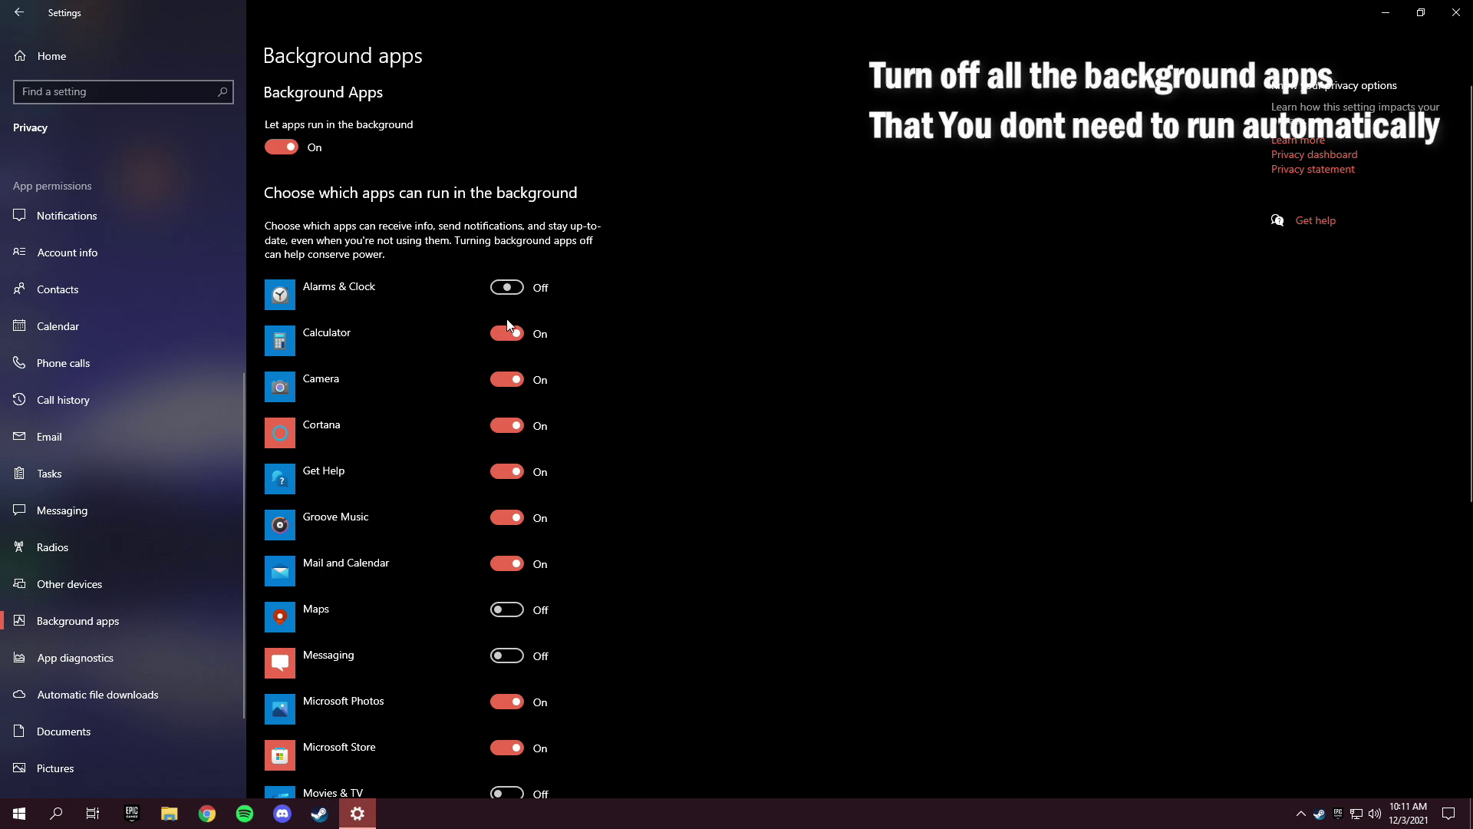
{"action": "left_click", "coordinate": [507, 333]}
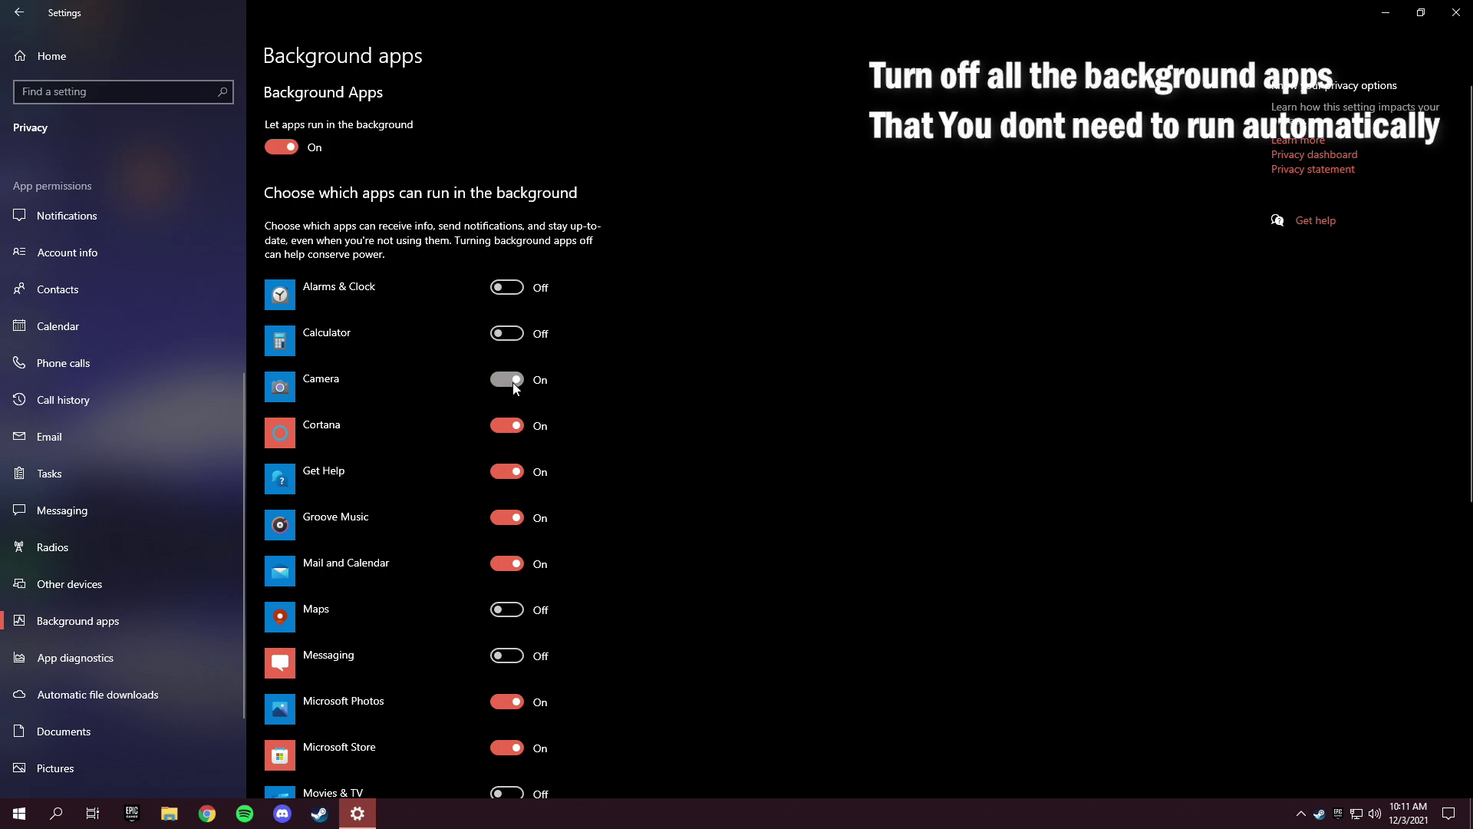
{"action": "left_click", "coordinate": [513, 575]}
{"action": "scroll", "coordinate": [469, 645], "scroll_direction": "down", "scroll_amount": 5}
{"action": "scroll", "coordinate": [503, 581], "scroll_direction": "up", "scroll_amount": 5}
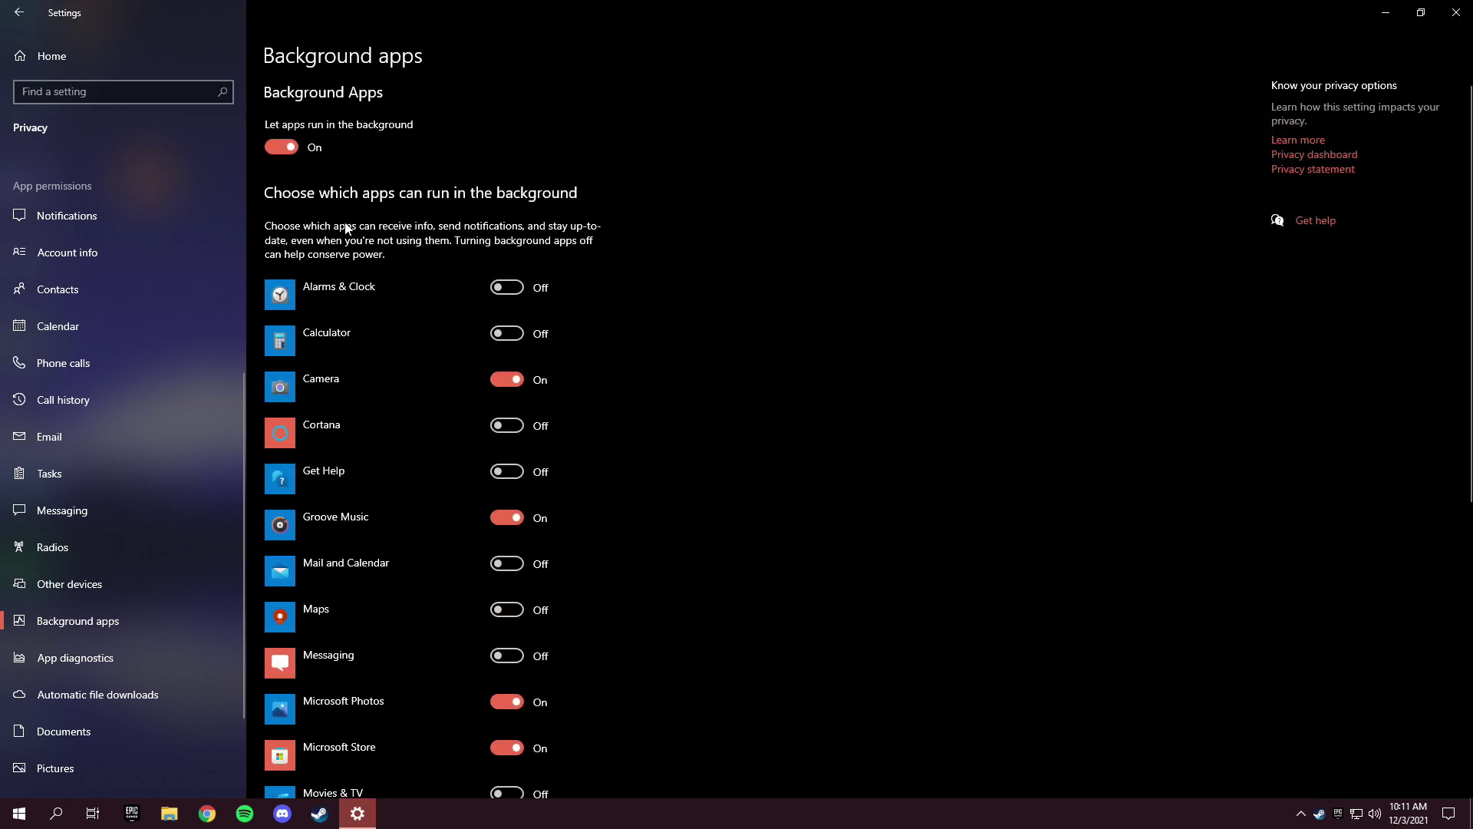
{"action": "left_click", "coordinate": [276, 149]}
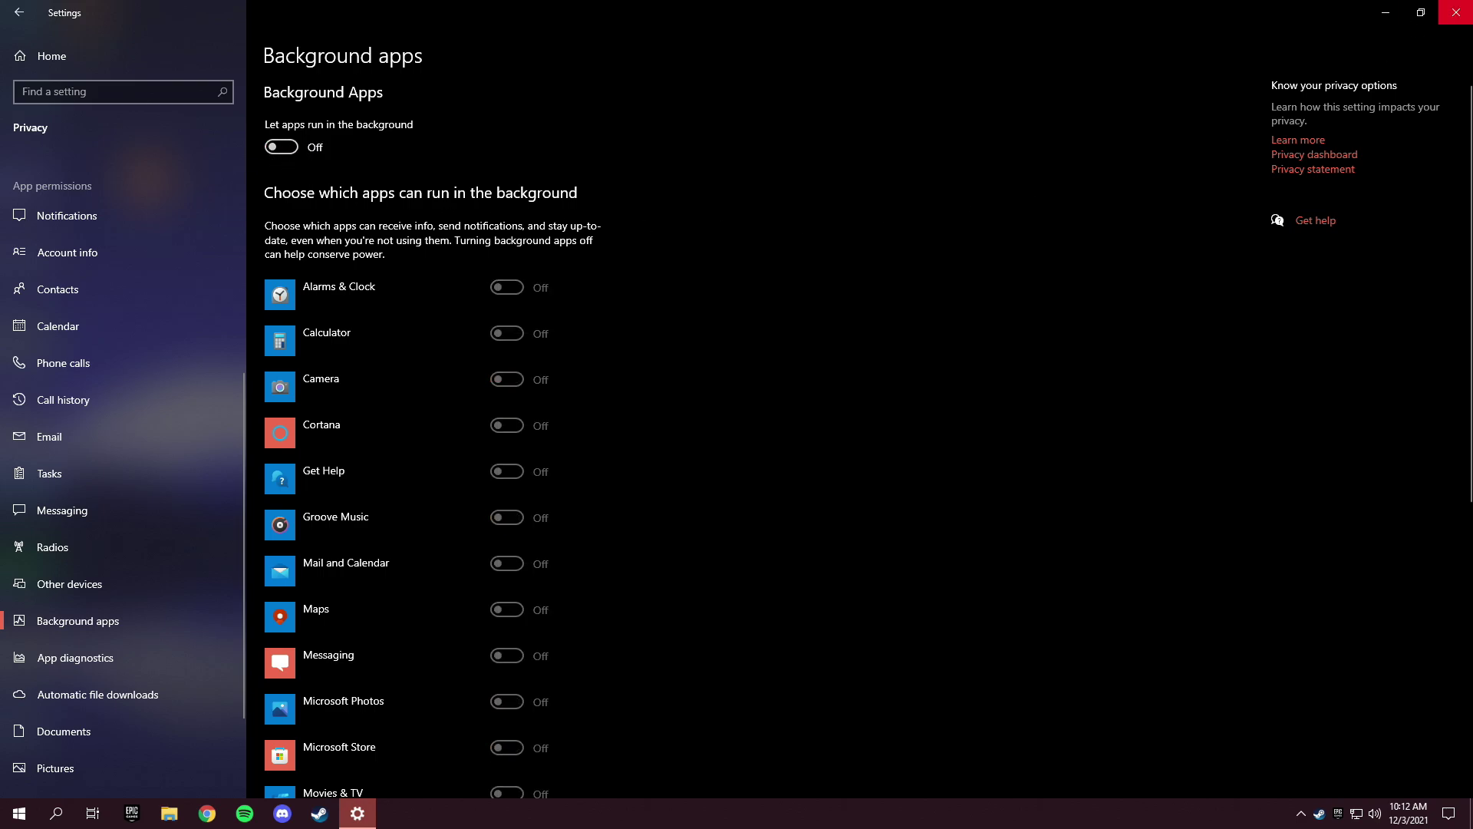
{"action": "left_click", "coordinate": [1468, 7]}
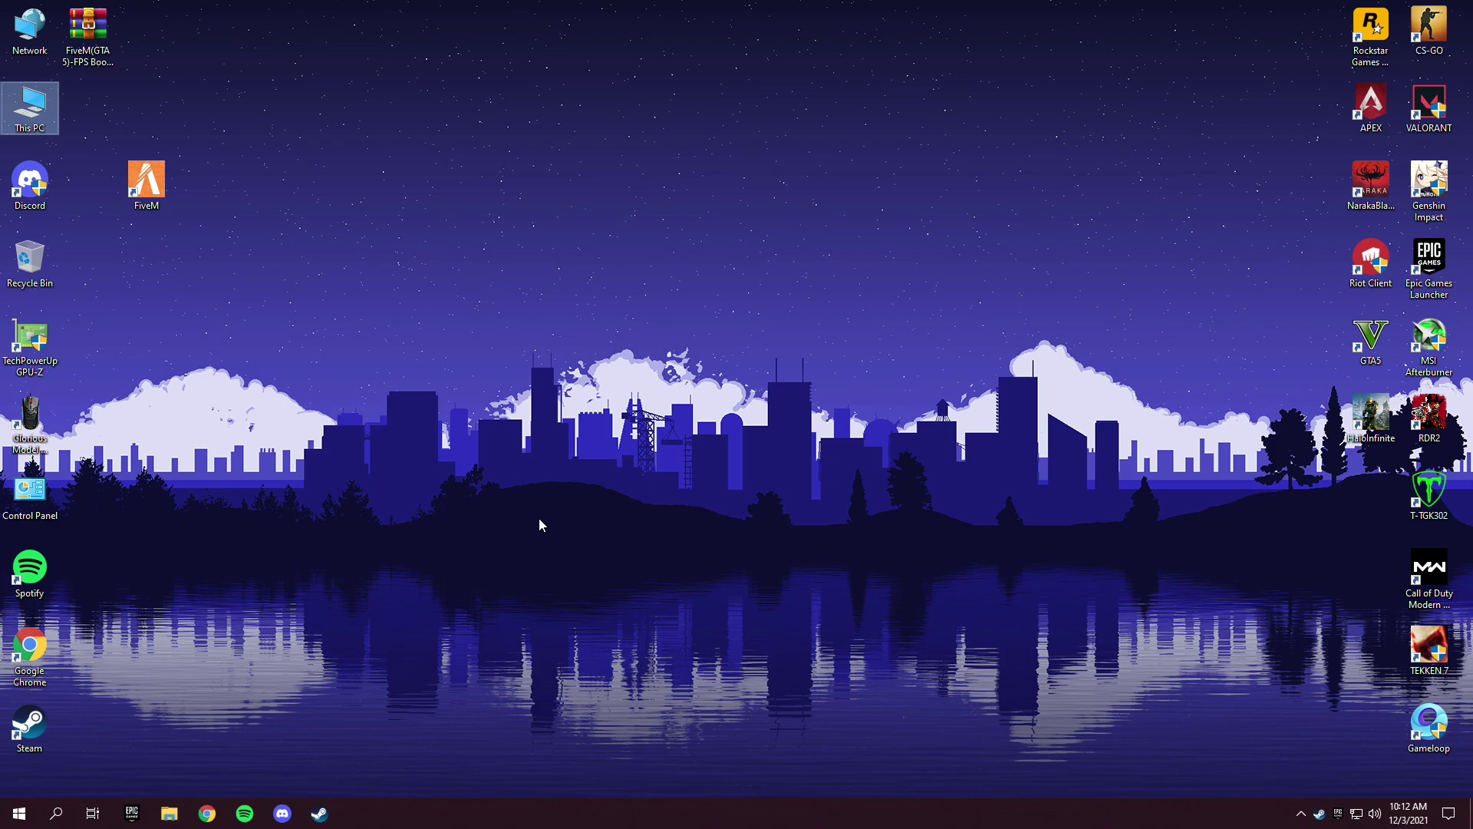
- Open the Temporary files page for the local disk in the System Storage settings
{"action": "right_click", "coordinate": [19, 813]}
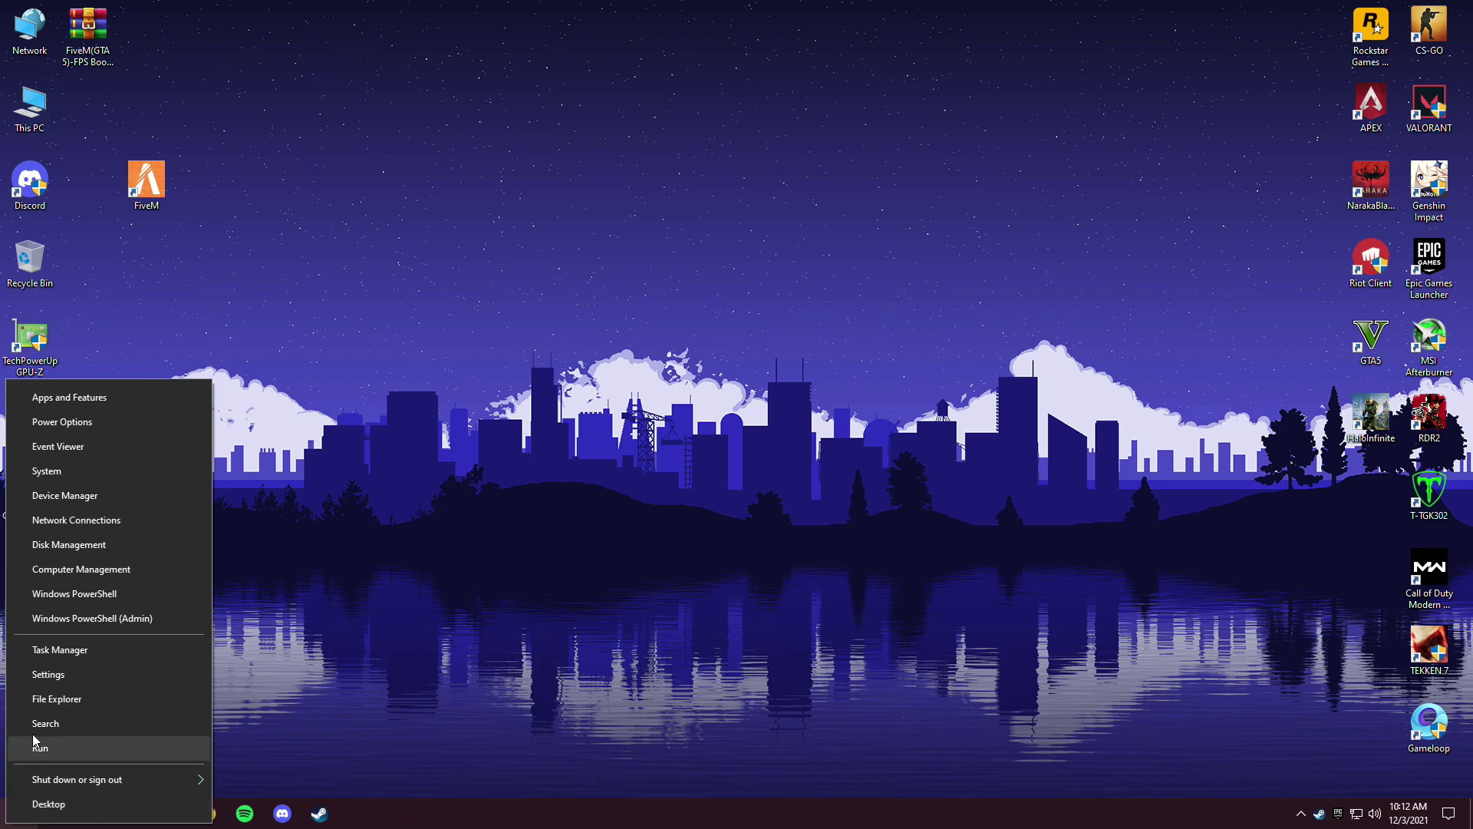
{"action": "left_click", "coordinate": [78, 674]}
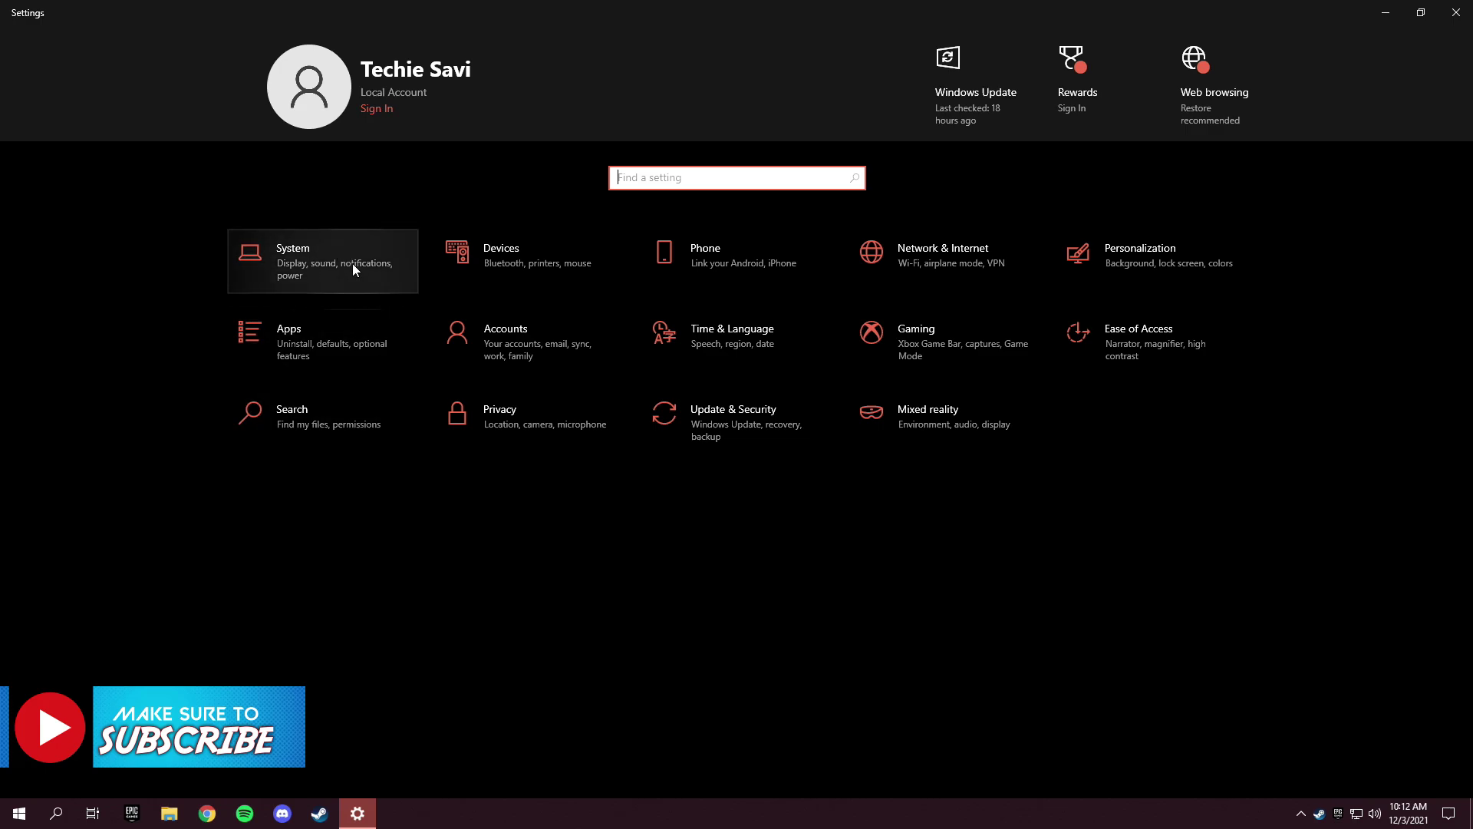
{"action": "left_click", "coordinate": [336, 262]}
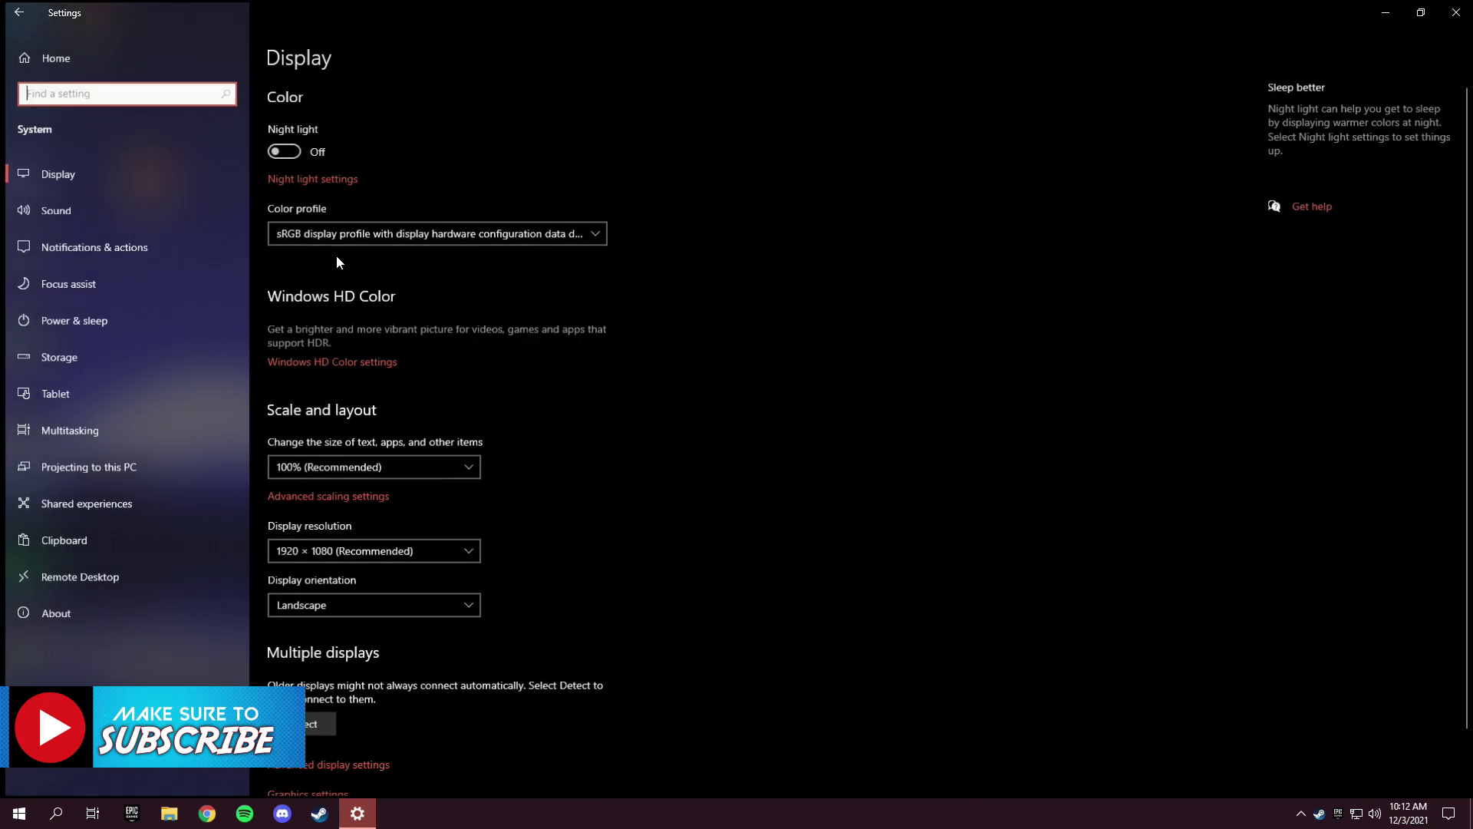
{"action": "left_click", "coordinate": [75, 356]}
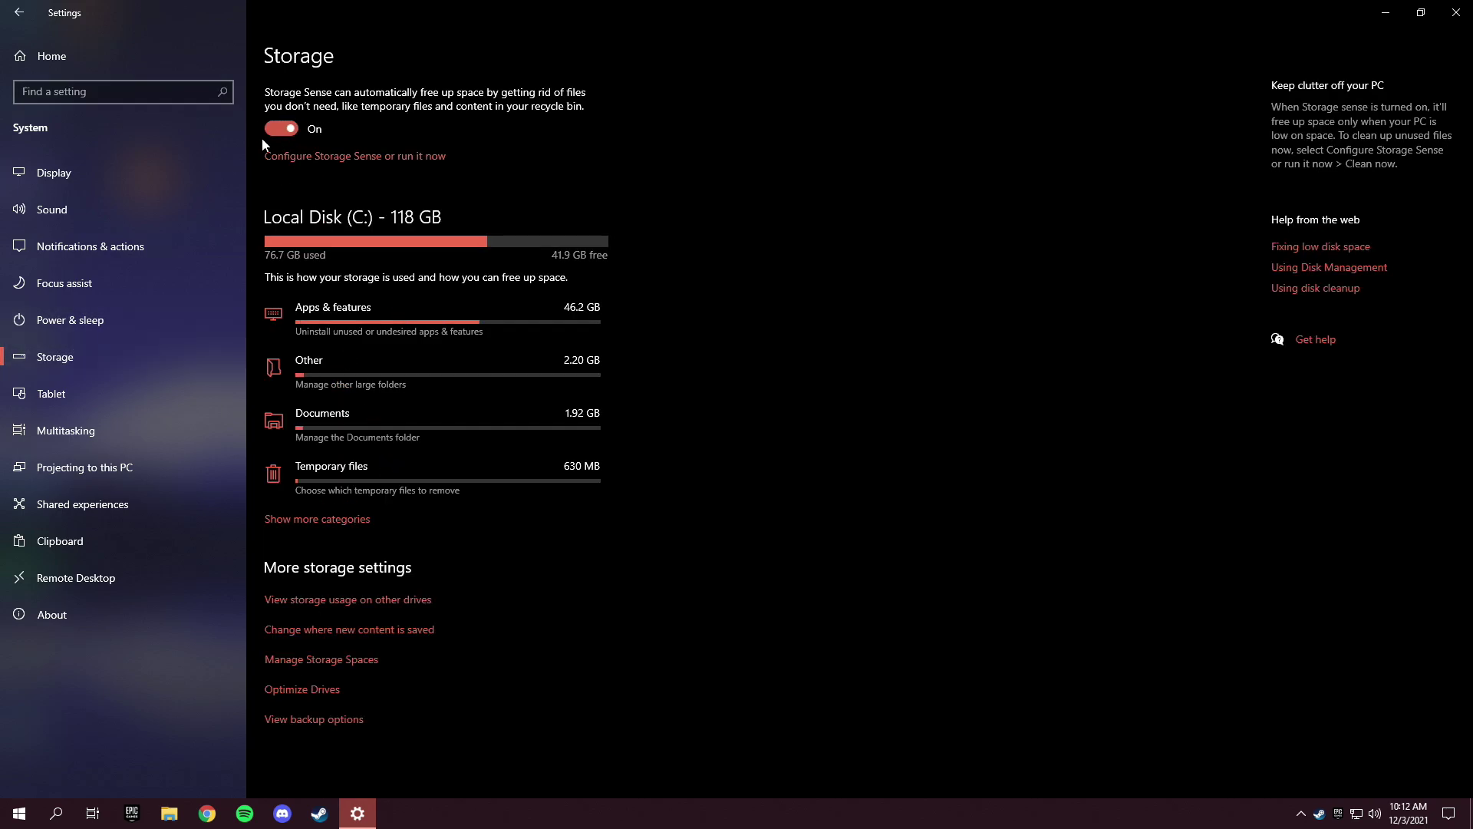
{"action": "left_click", "coordinate": [451, 472]}
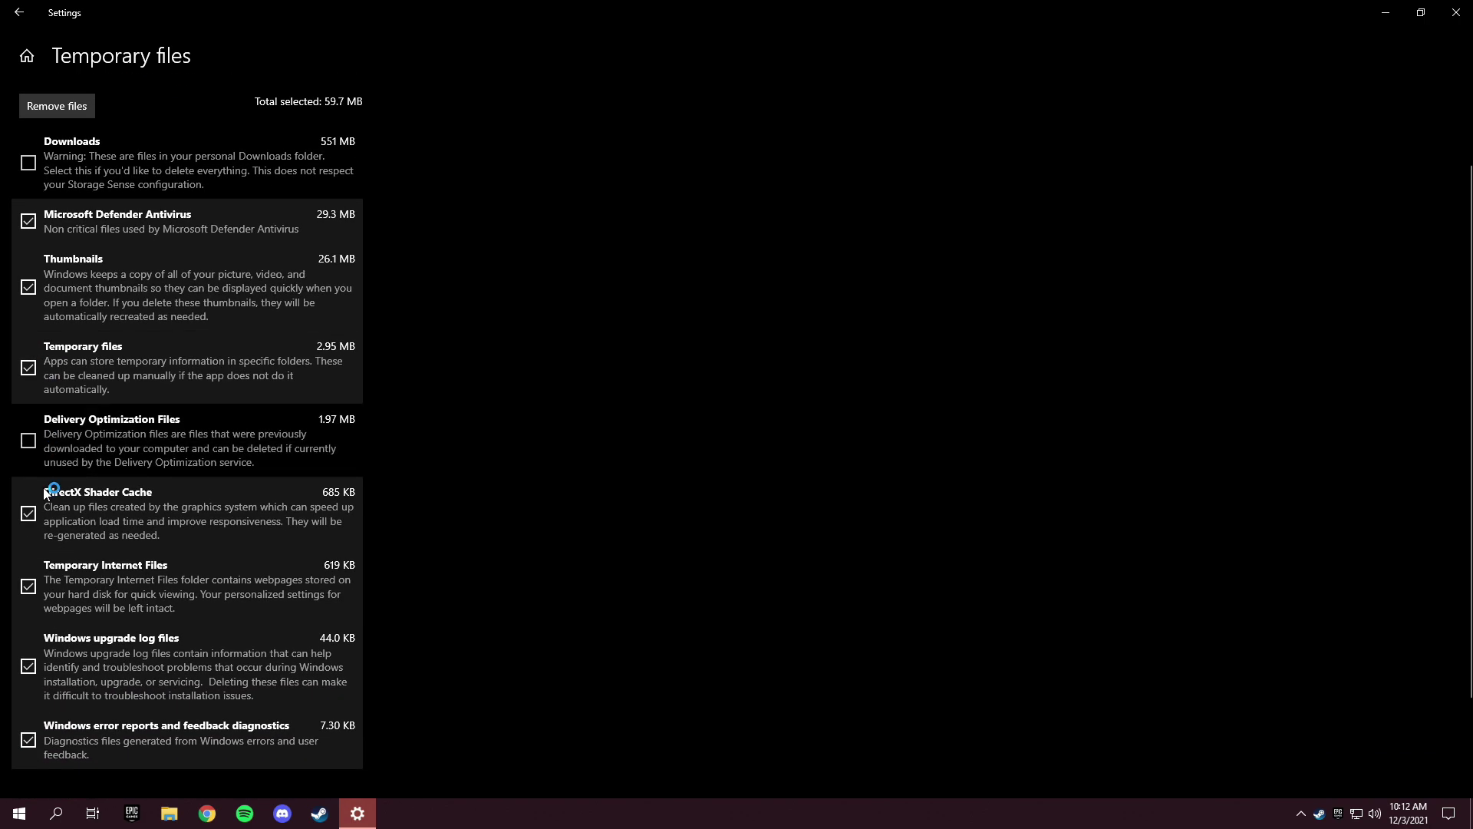
- Add Delivery Optimization Files to the selected categories, remove the selected temporary files while keeping Downloads, and close Settings
{"action": "left_click", "coordinate": [34, 443]}
{"action": "scroll", "coordinate": [131, 465], "scroll_direction": "up", "scroll_amount": 1}
{"action": "scroll", "coordinate": [111, 601], "scroll_direction": "down", "scroll_amount": 2}
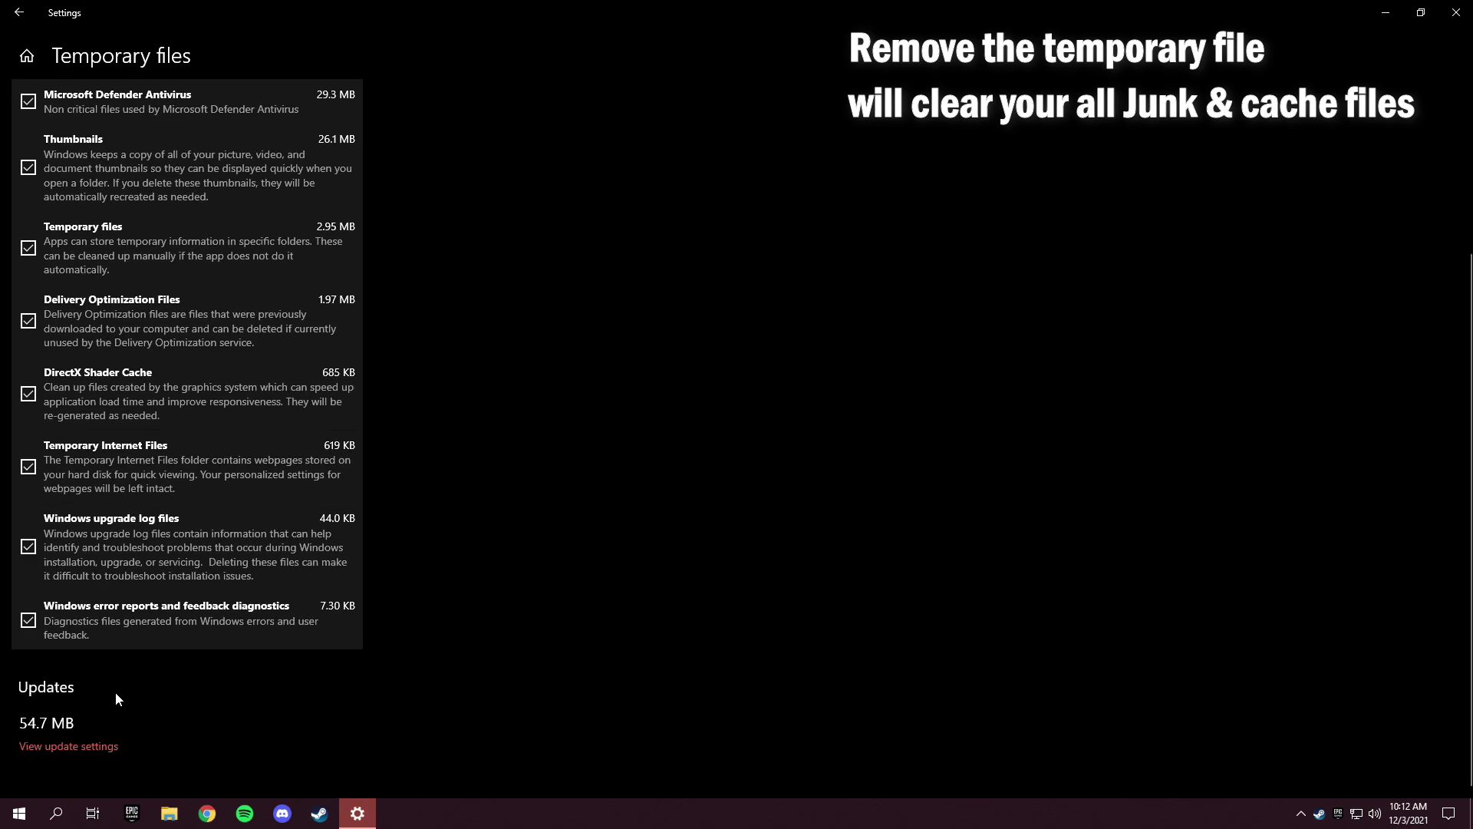
{"action": "scroll", "coordinate": [115, 692], "scroll_direction": "up", "scroll_amount": 3}
{"action": "left_click", "coordinate": [72, 214]}
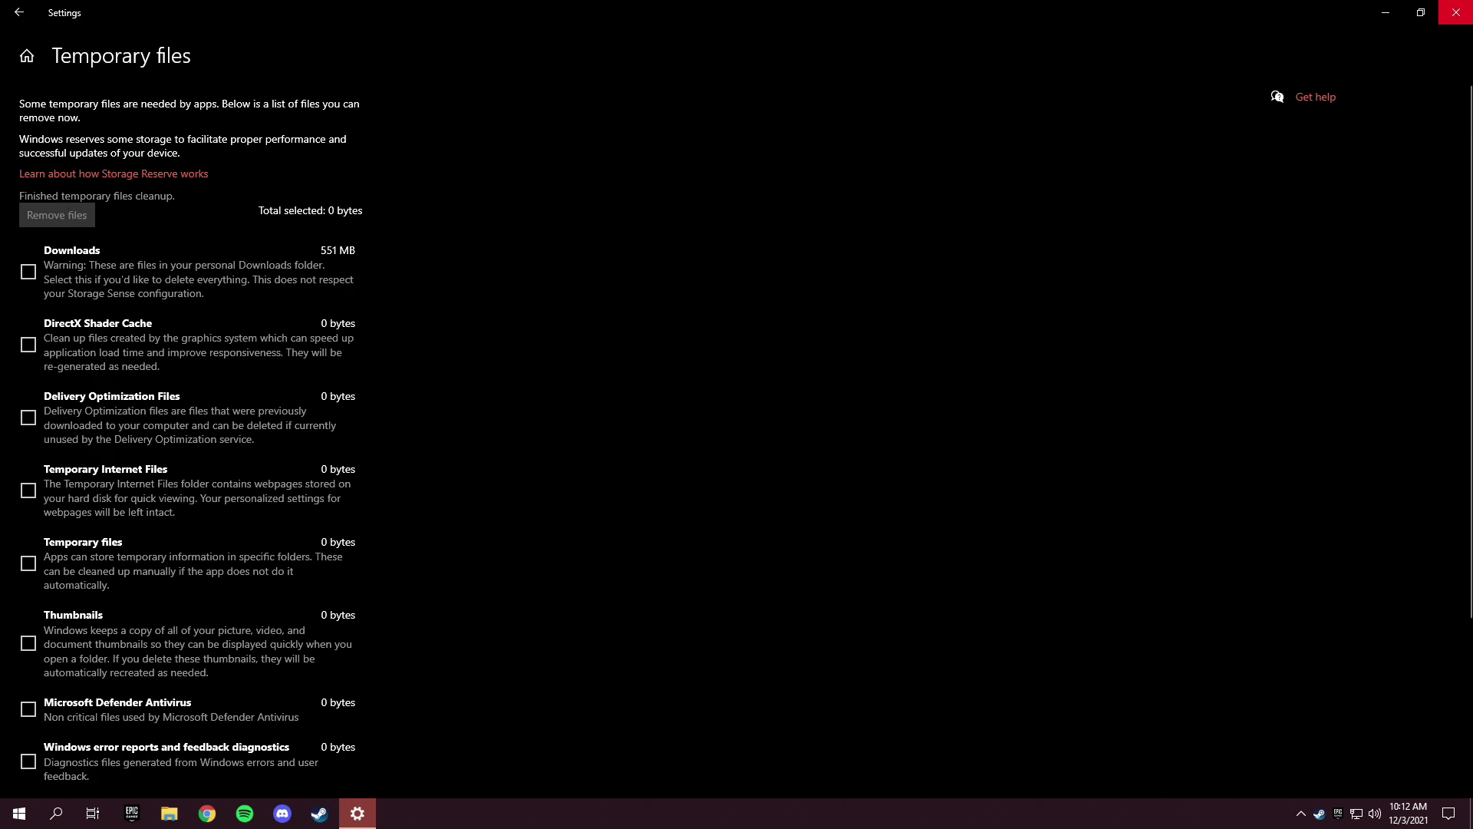
{"action": "left_click", "coordinate": [1455, 12]}
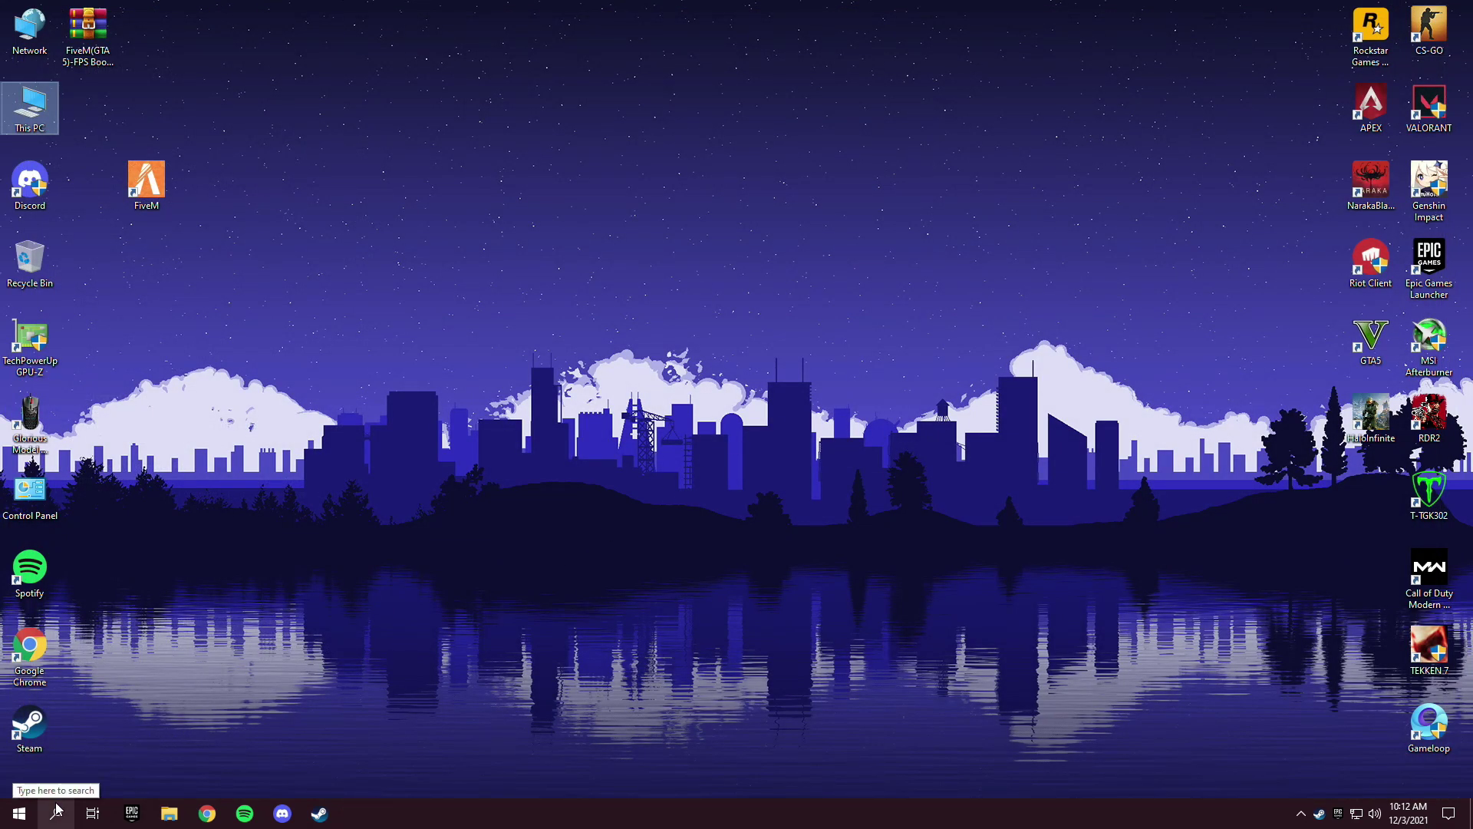
- Open System Configuration by running the msconfig command
{"action": "right_click", "coordinate": [19, 815]}
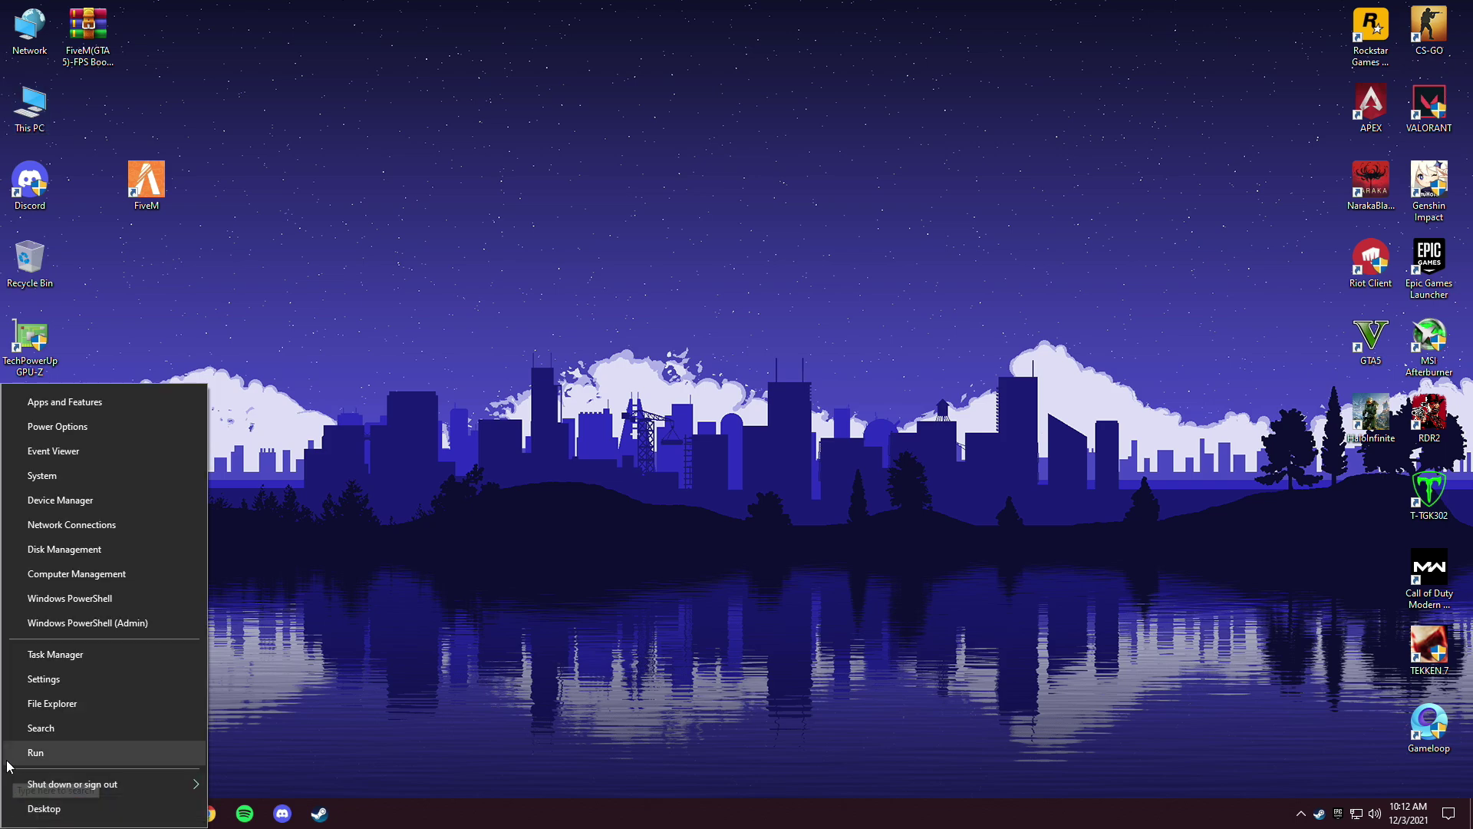
{"action": "left_click", "coordinate": [94, 751]}
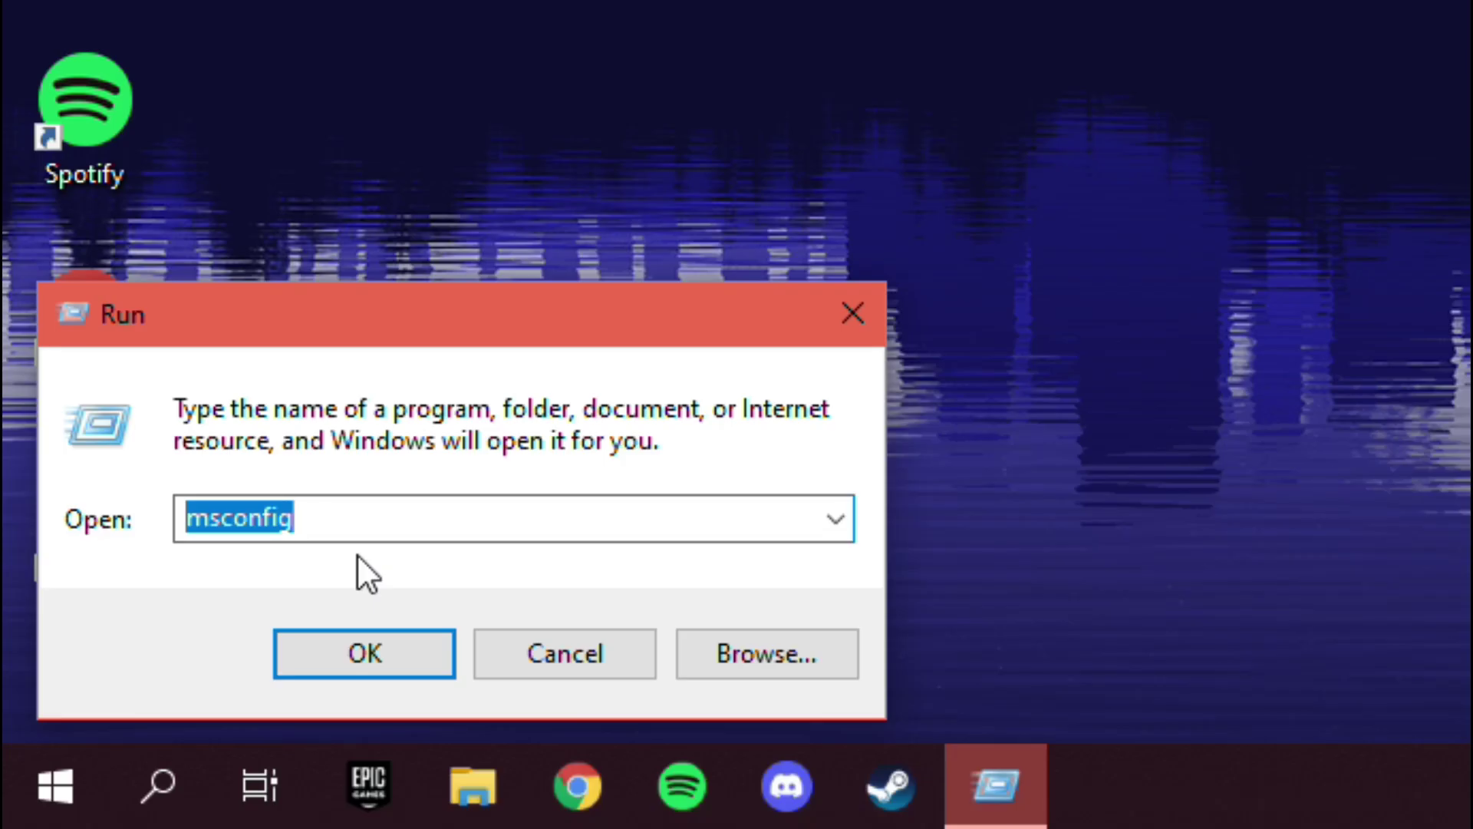
{"action": "key", "text": "BackSpace"}
{"action": "type", "text": "msc"}
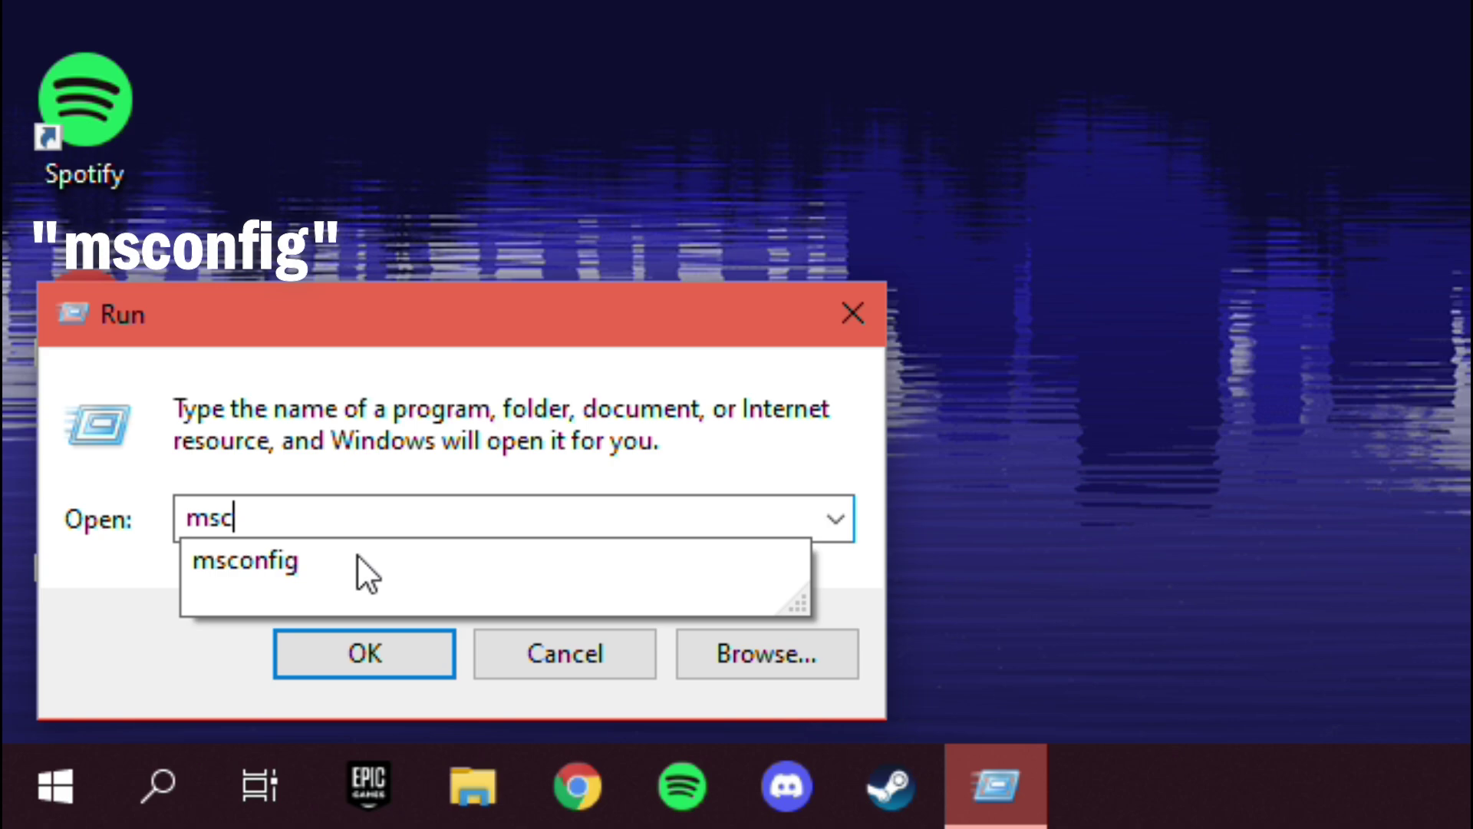
{"action": "type", "text": "onfi"}
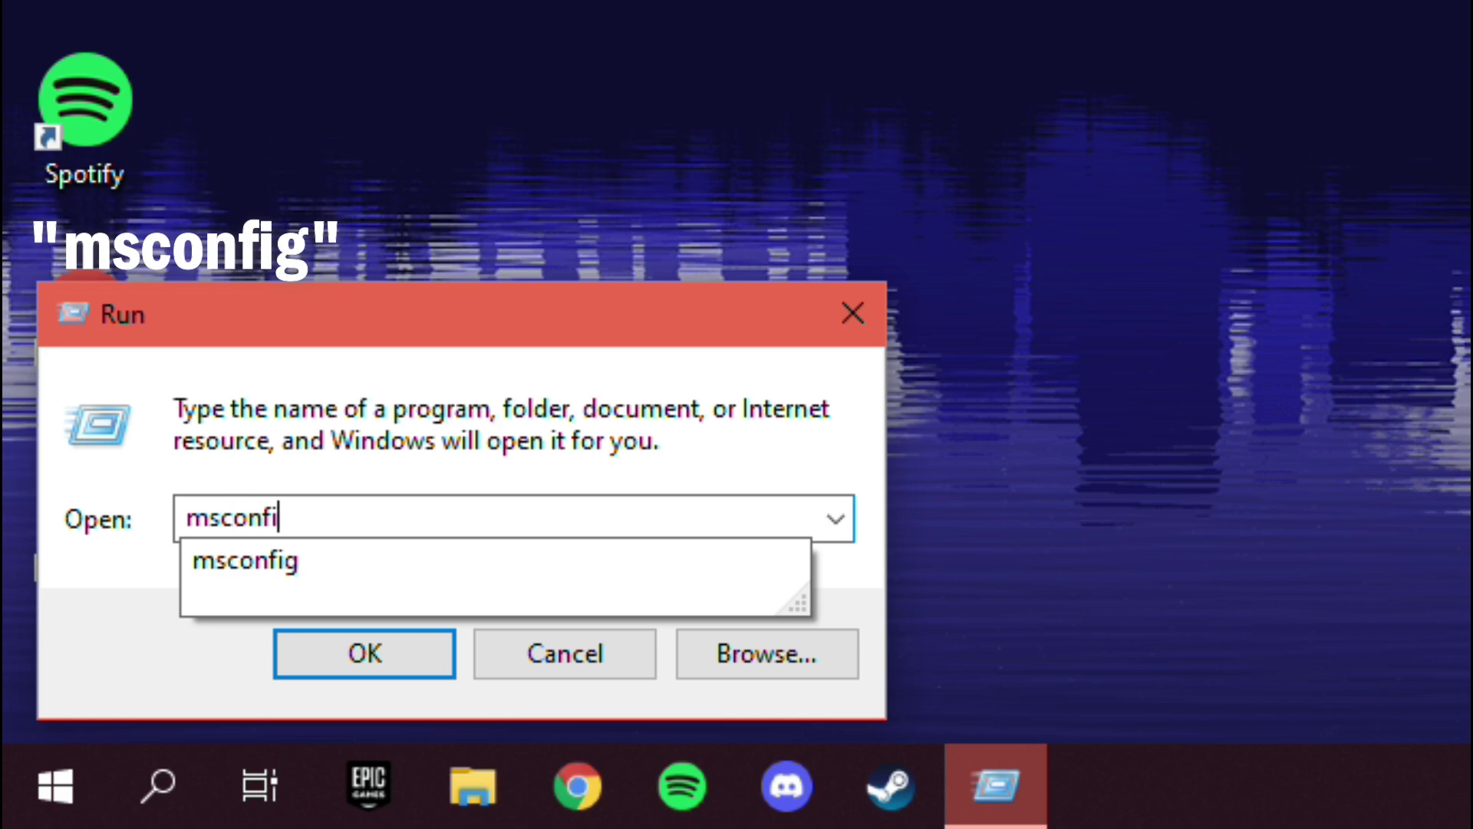
{"action": "type", "text": "g"}
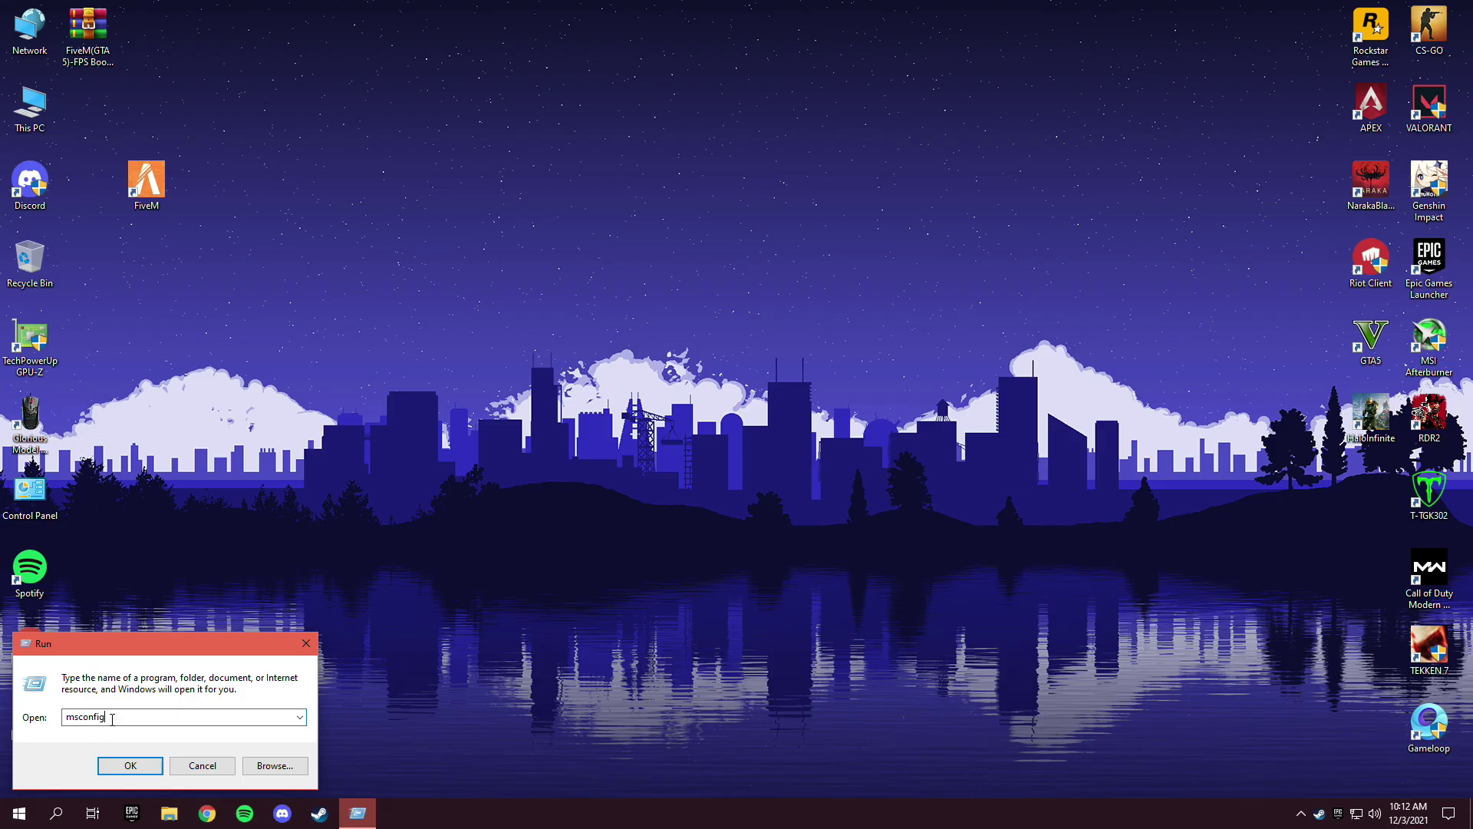
{"action": "left_click", "coordinate": [132, 766]}
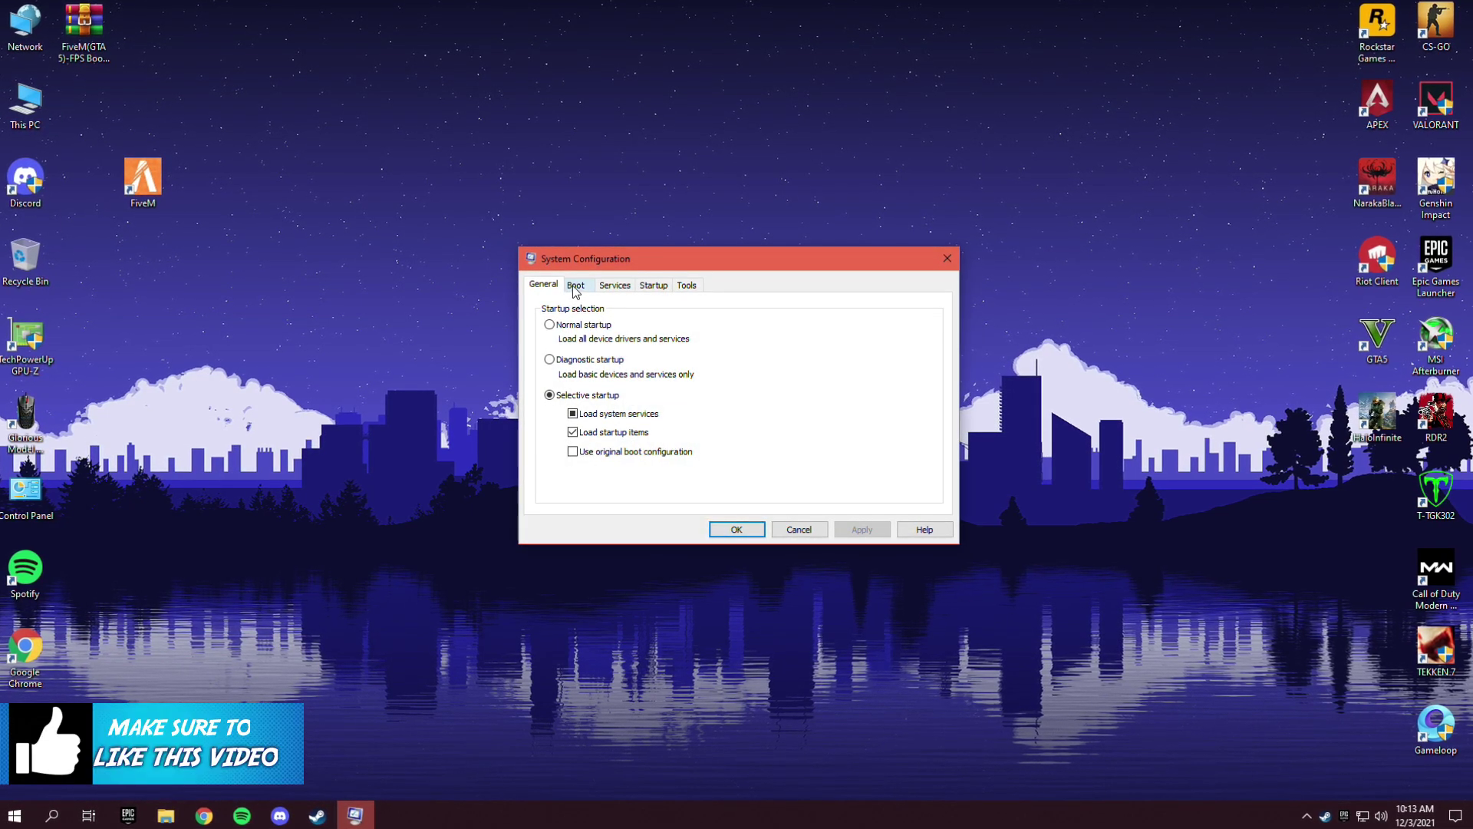
- Set the number of processors to 8 in the advanced boot options of Windows 10 and confirm
{"action": "left_click", "coordinate": [577, 289]}
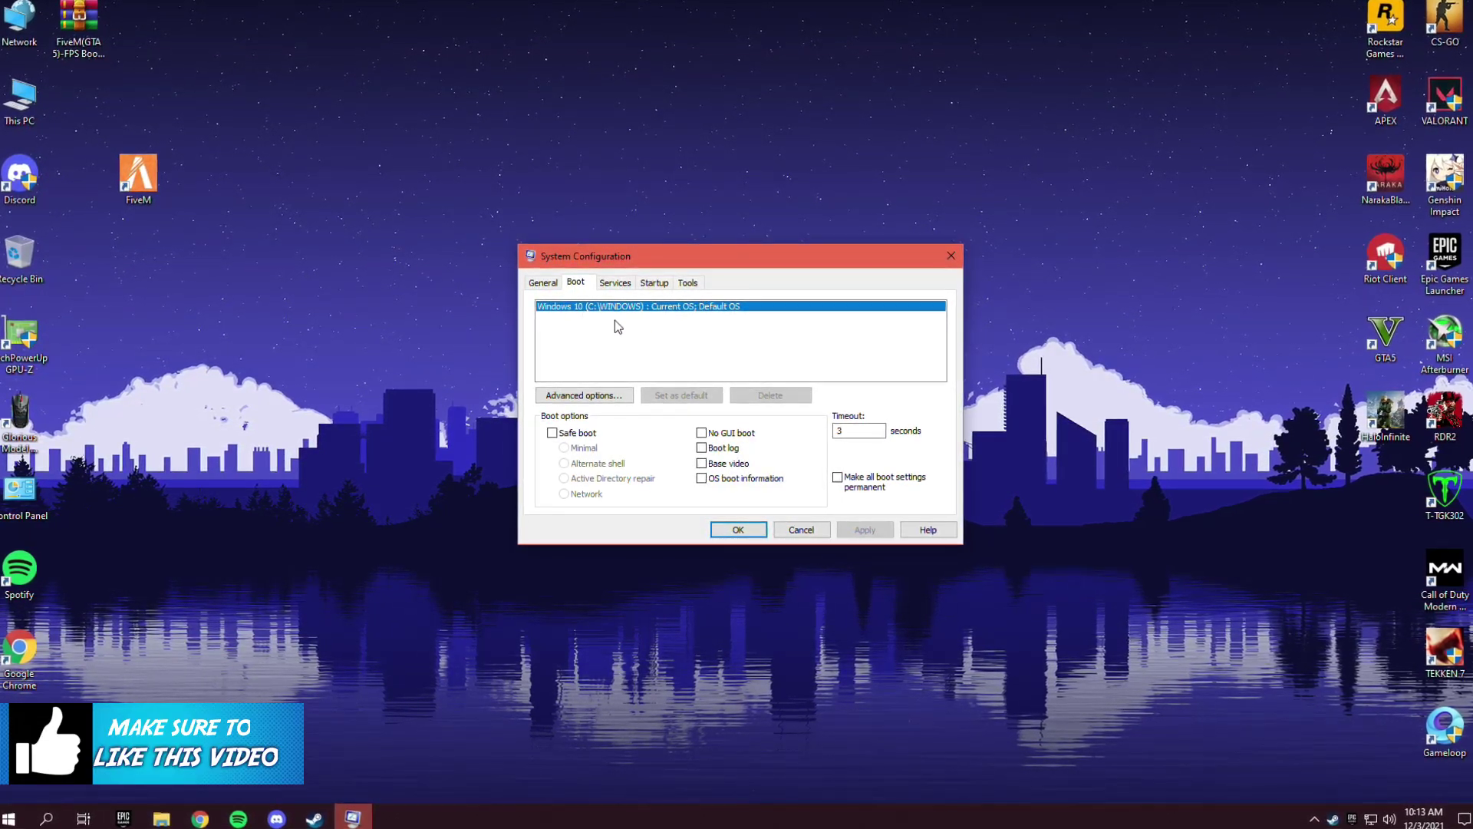
{"action": "left_click", "coordinate": [597, 396]}
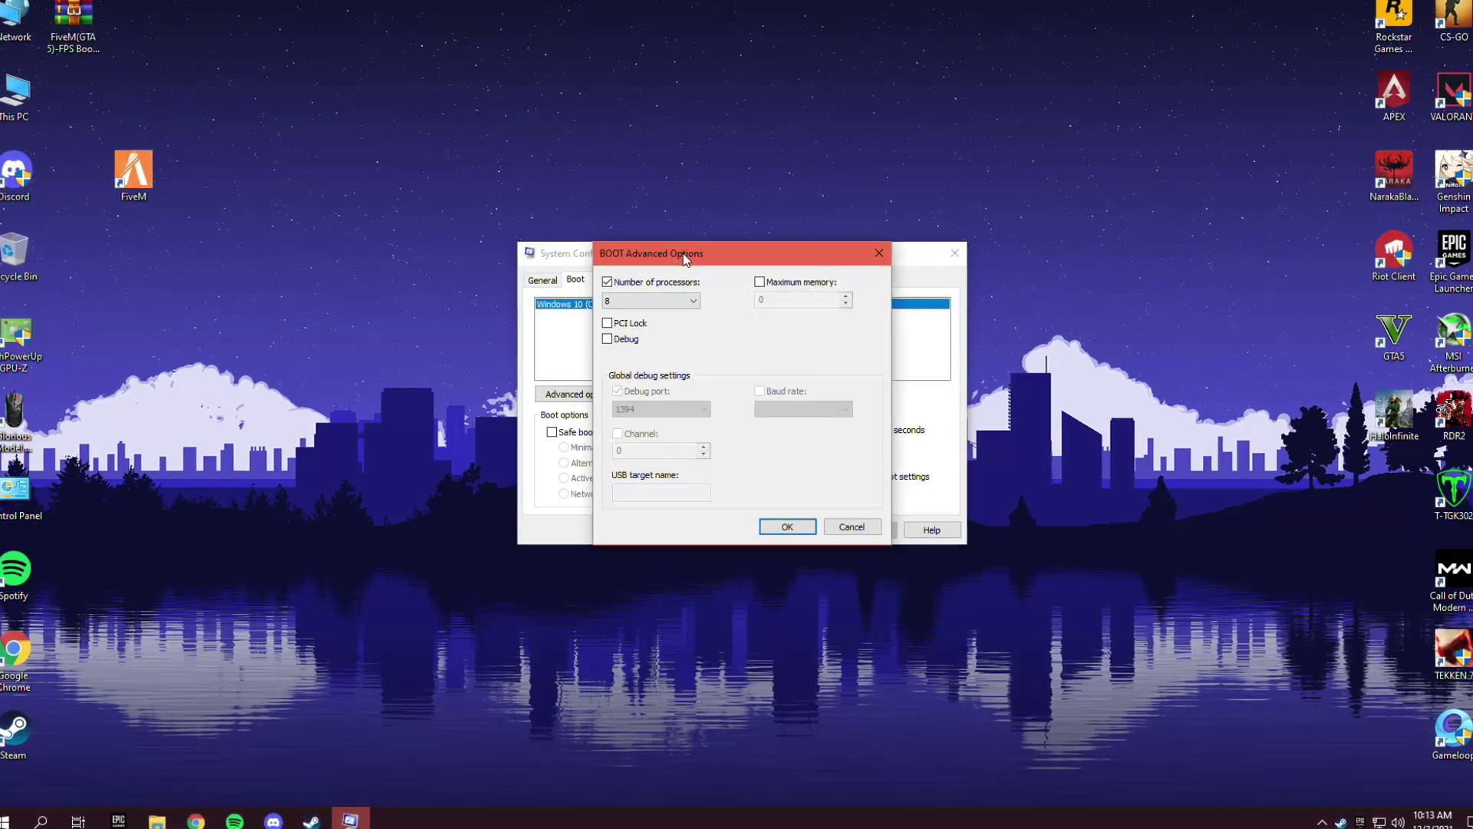
{"action": "left_click_drag", "start_coordinate": [686, 253], "coordinate": [289, 215]}
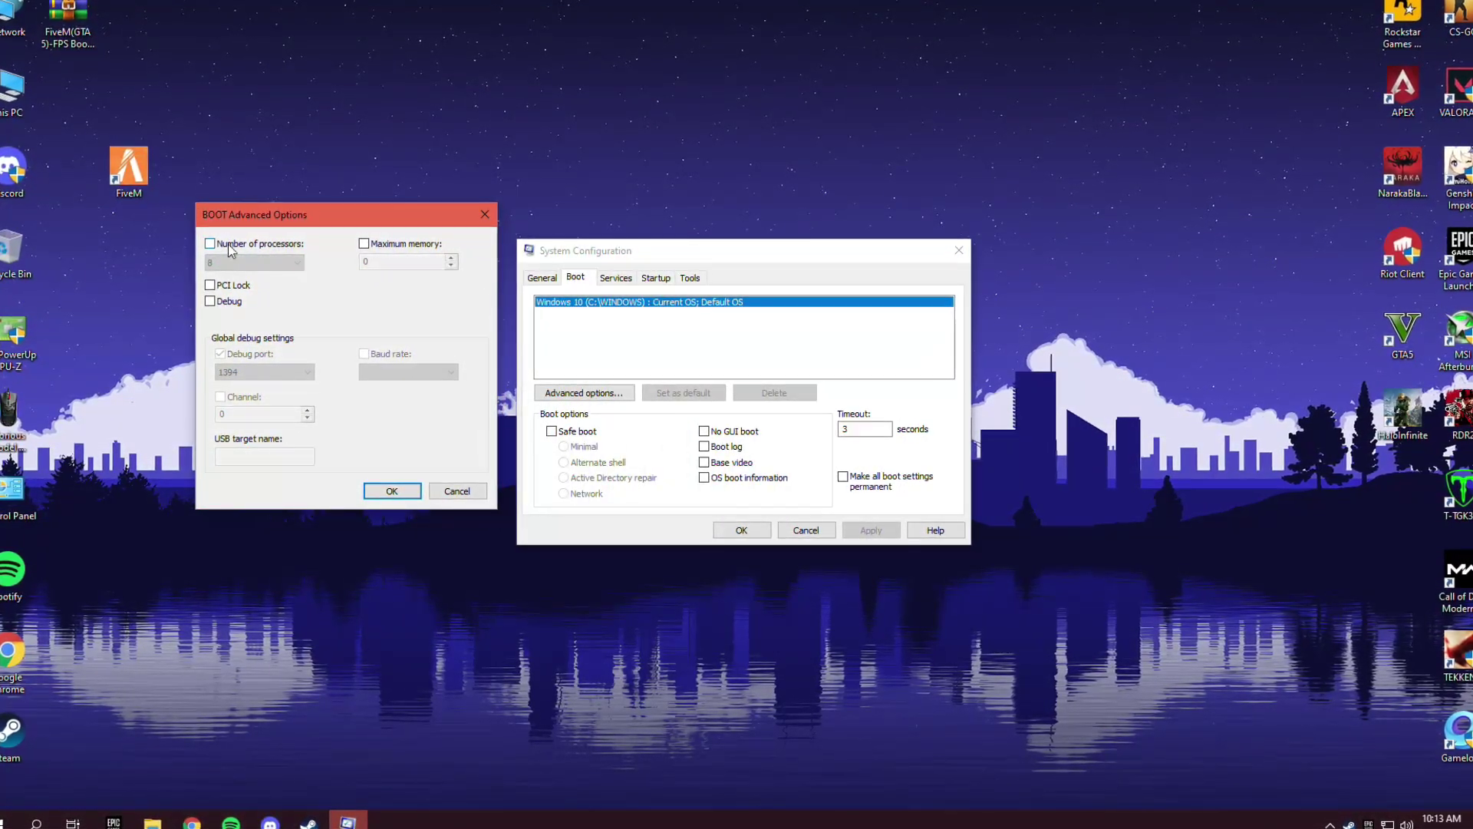
{"action": "left_click", "coordinate": [231, 262]}
{"action": "left_click", "coordinate": [228, 350]}
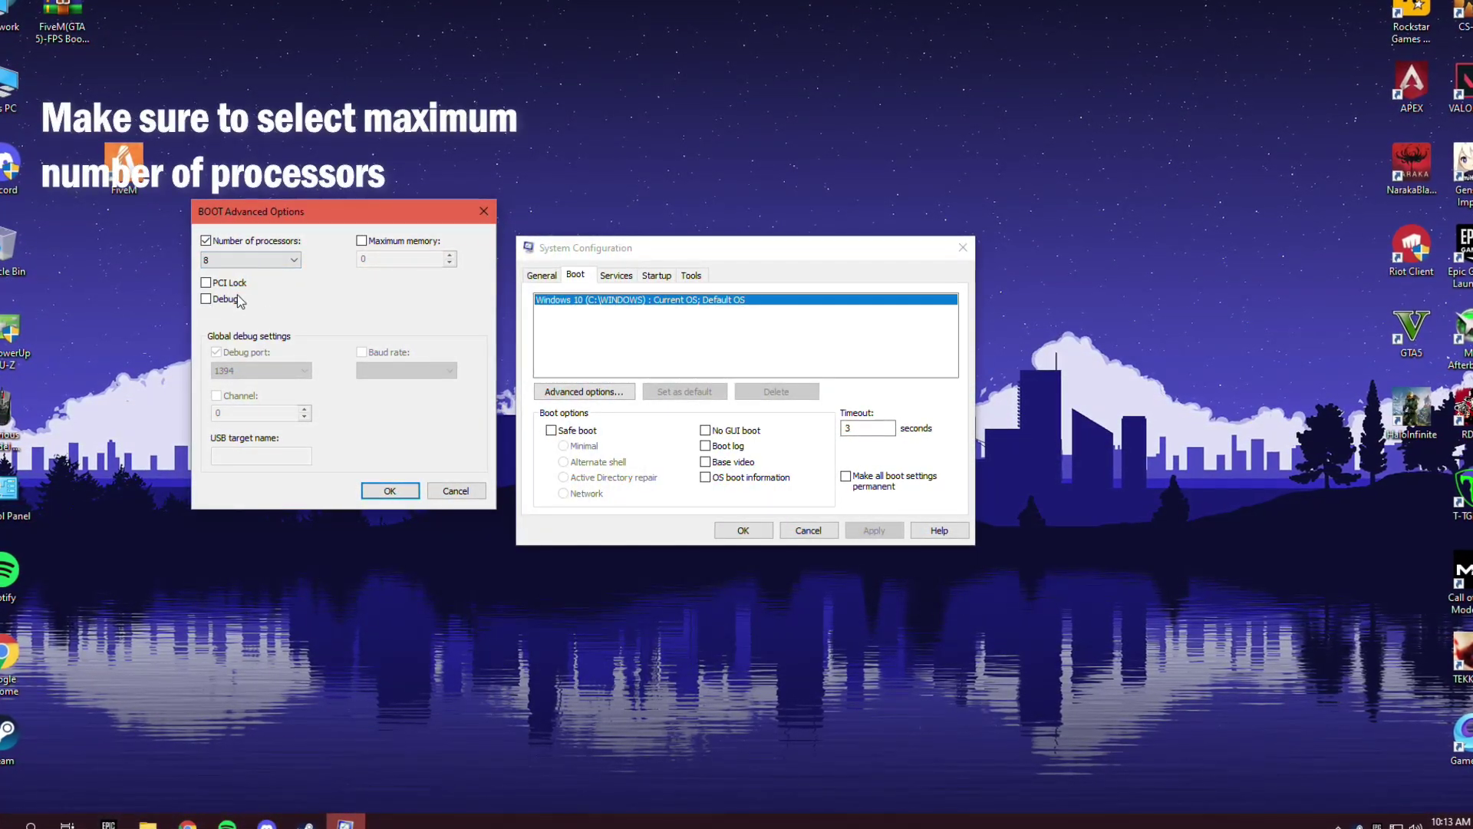
{"action": "left_click", "coordinate": [384, 490]}
- Hide all Microsoft services and disable AMD External Events Utility, AMD User Experience Program, BattlEye, EasyAntiCheat, the Google services and QMEmulatorService
{"action": "left_click", "coordinate": [620, 270]}
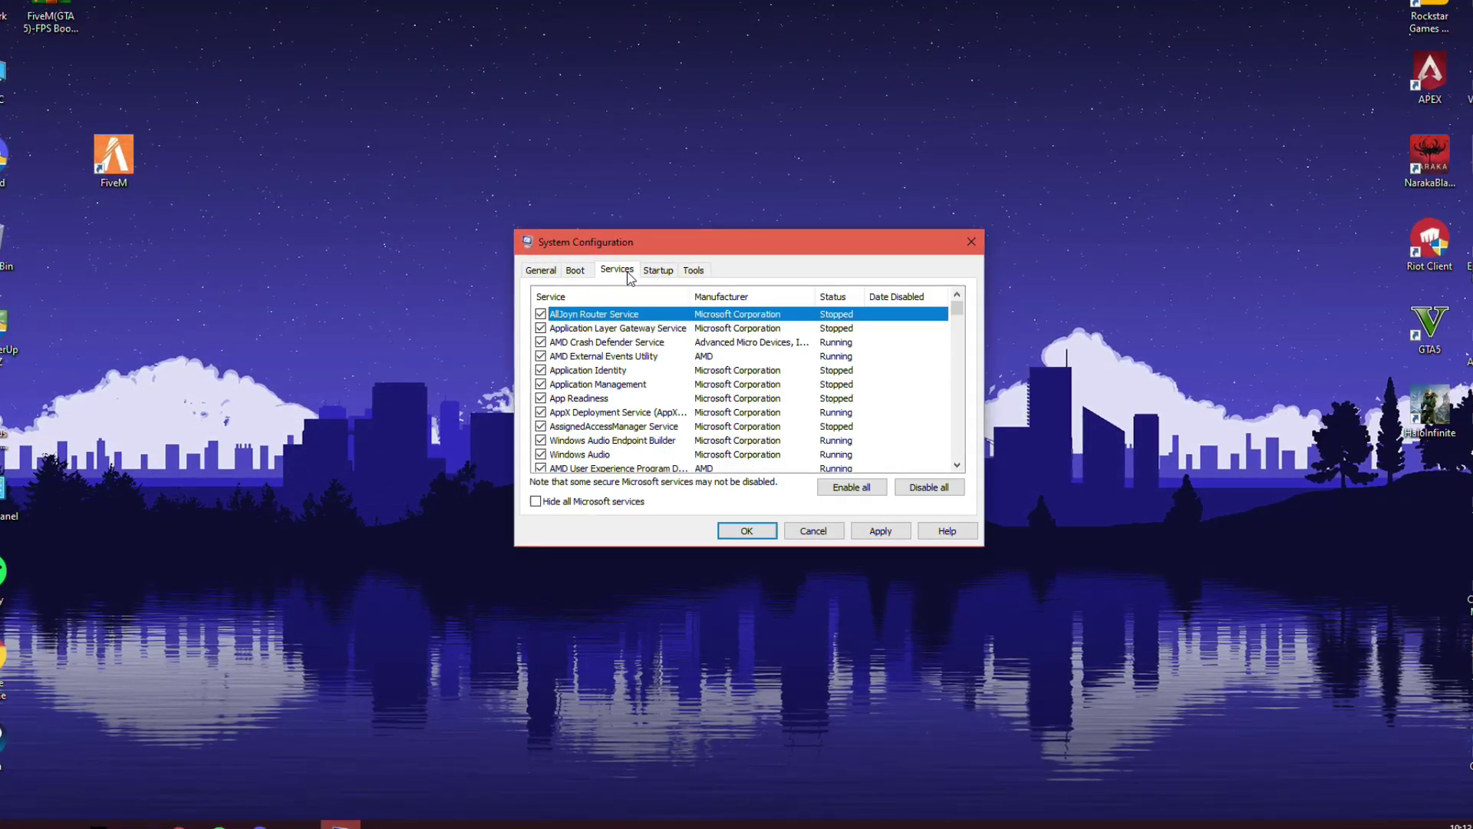
{"action": "left_click", "coordinate": [551, 502]}
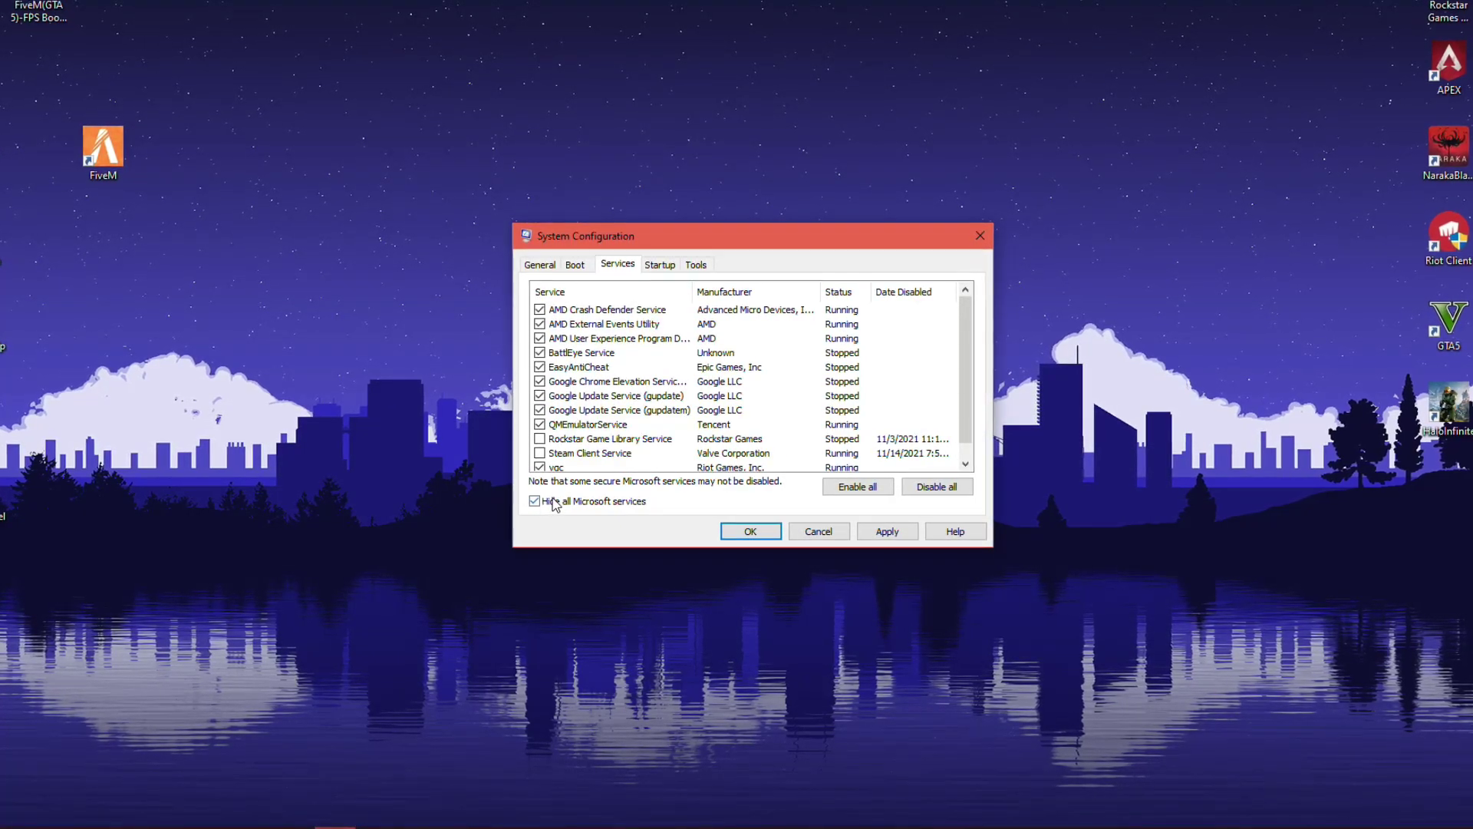
{"action": "left_click", "coordinate": [540, 324]}
{"action": "left_click", "coordinate": [539, 338]}
{"action": "left_click", "coordinate": [539, 351]}
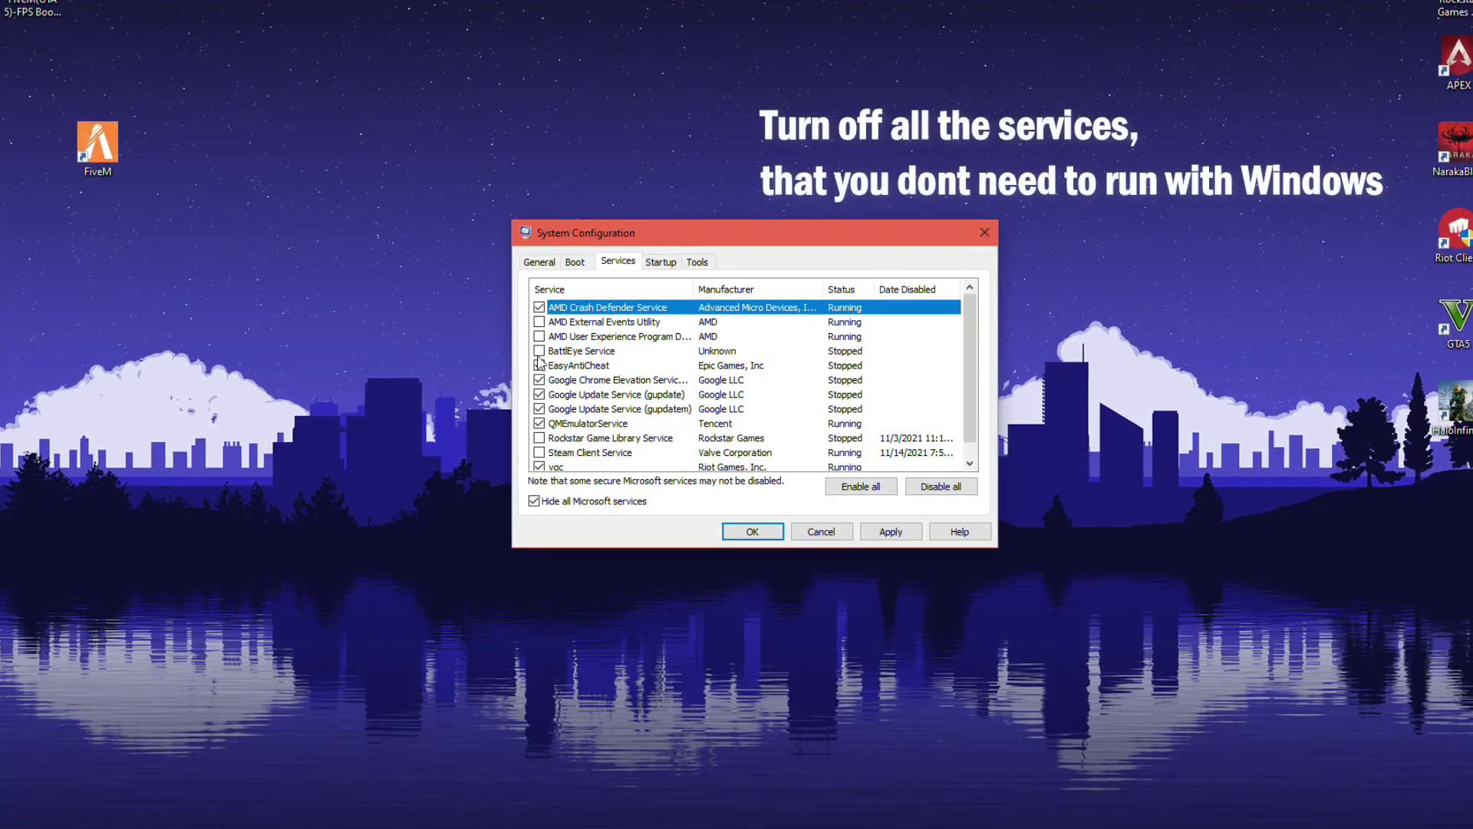
{"action": "left_click", "coordinate": [539, 366]}
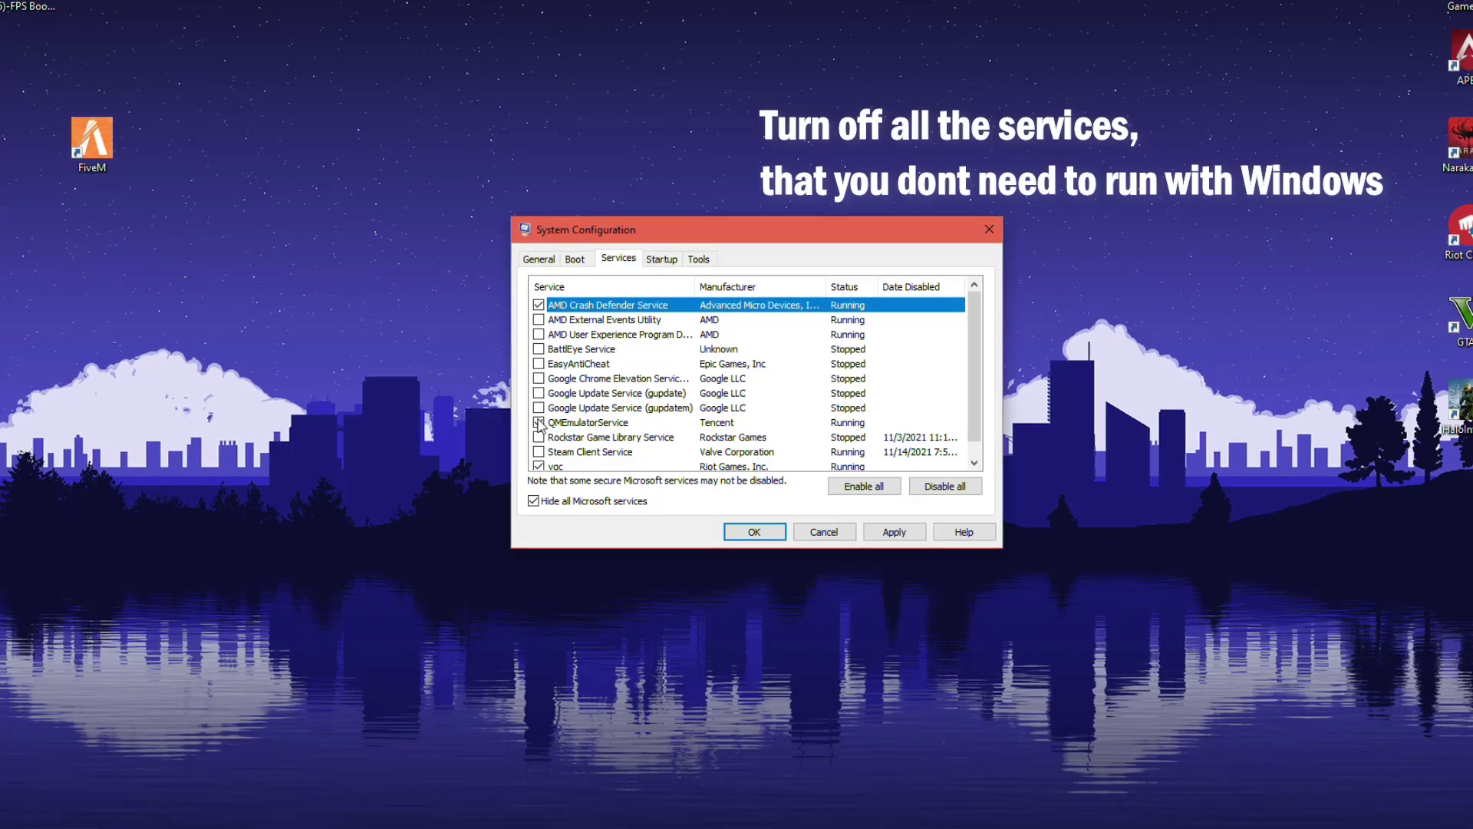
- Apply the System Configuration changes and exit without restarting the computer
{"action": "left_click", "coordinate": [905, 532]}
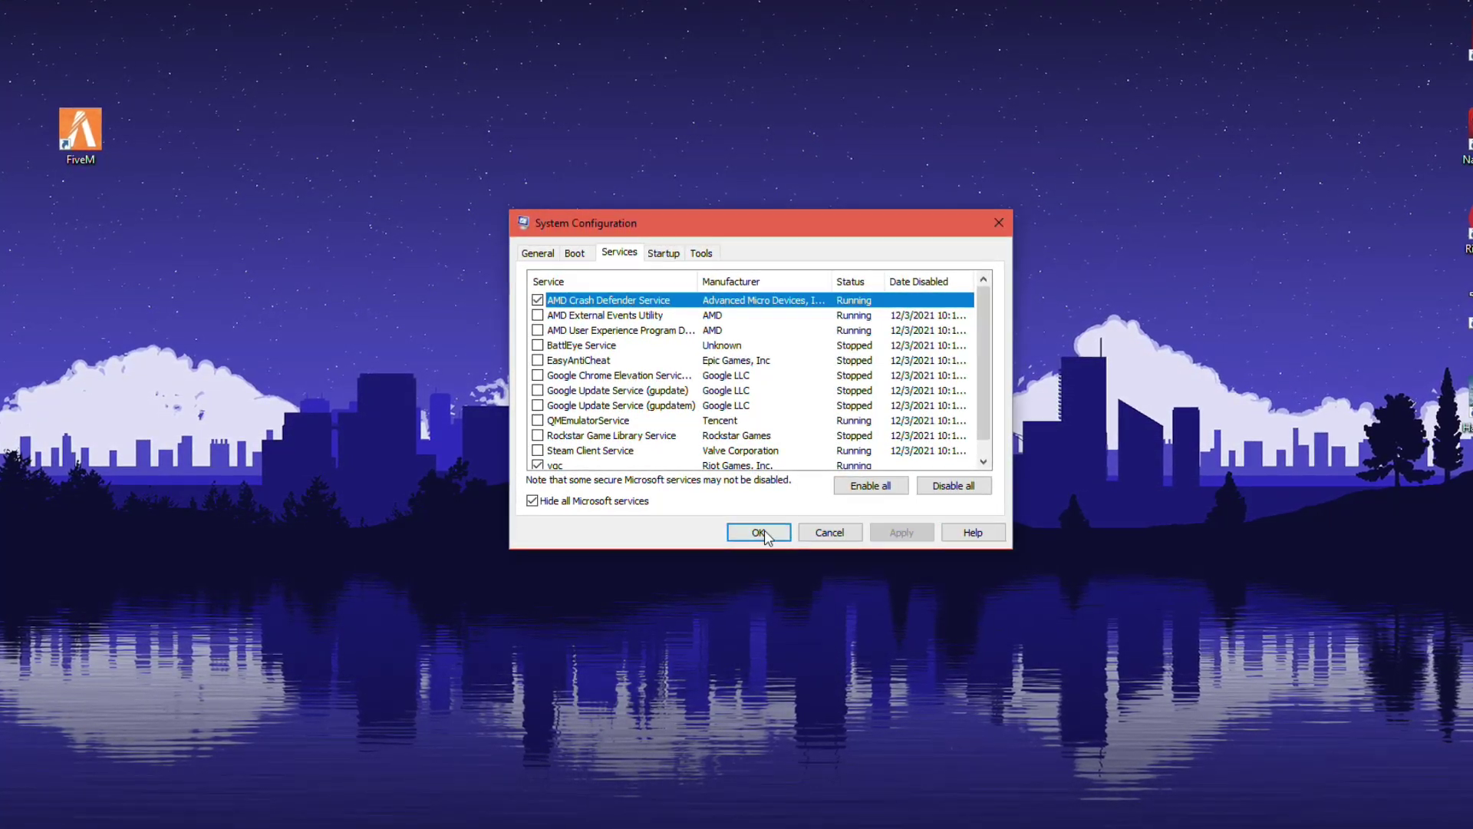
{"action": "left_click", "coordinate": [760, 531]}
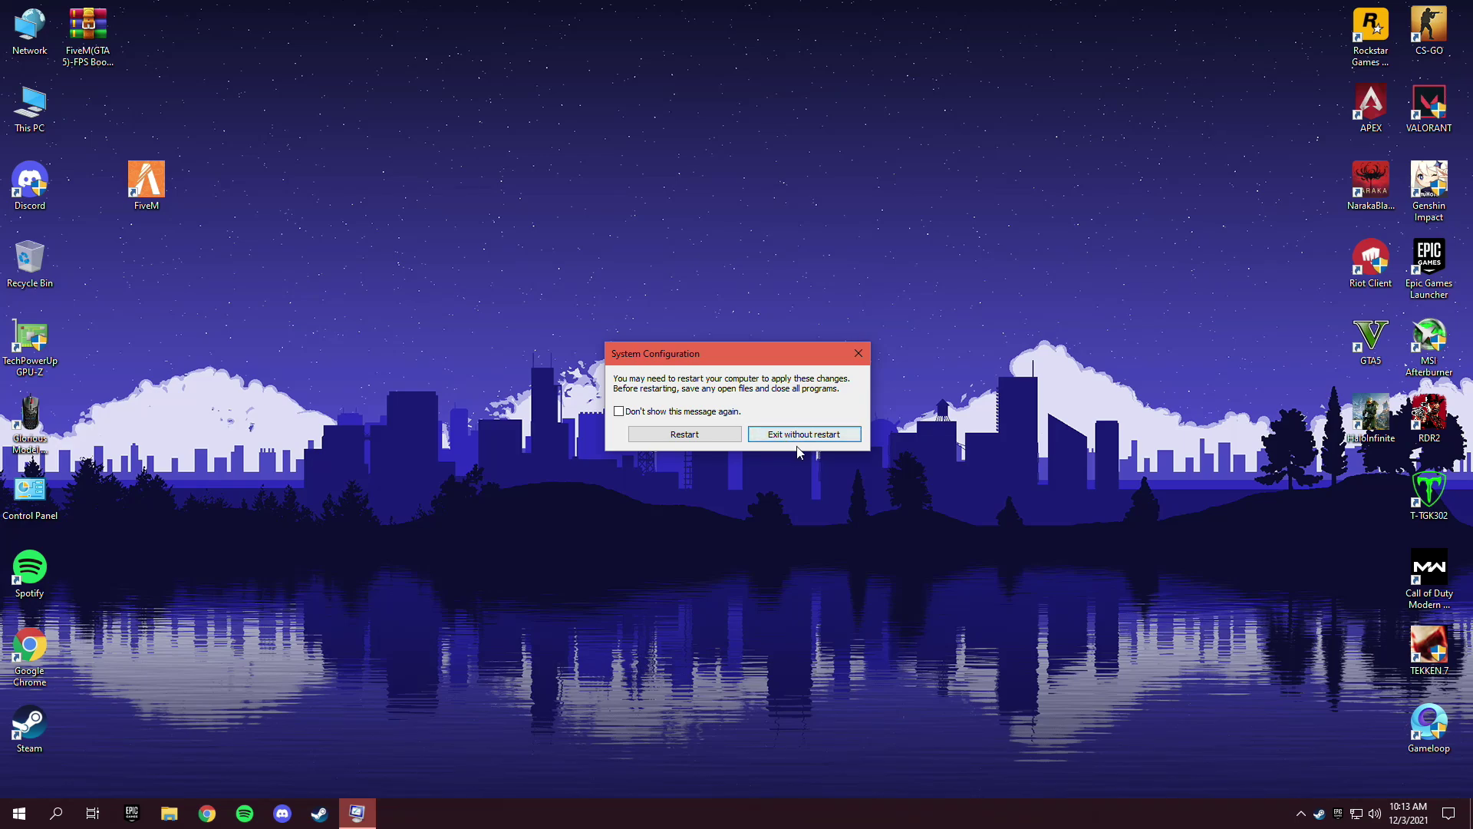
{"action": "left_click", "coordinate": [815, 439]}
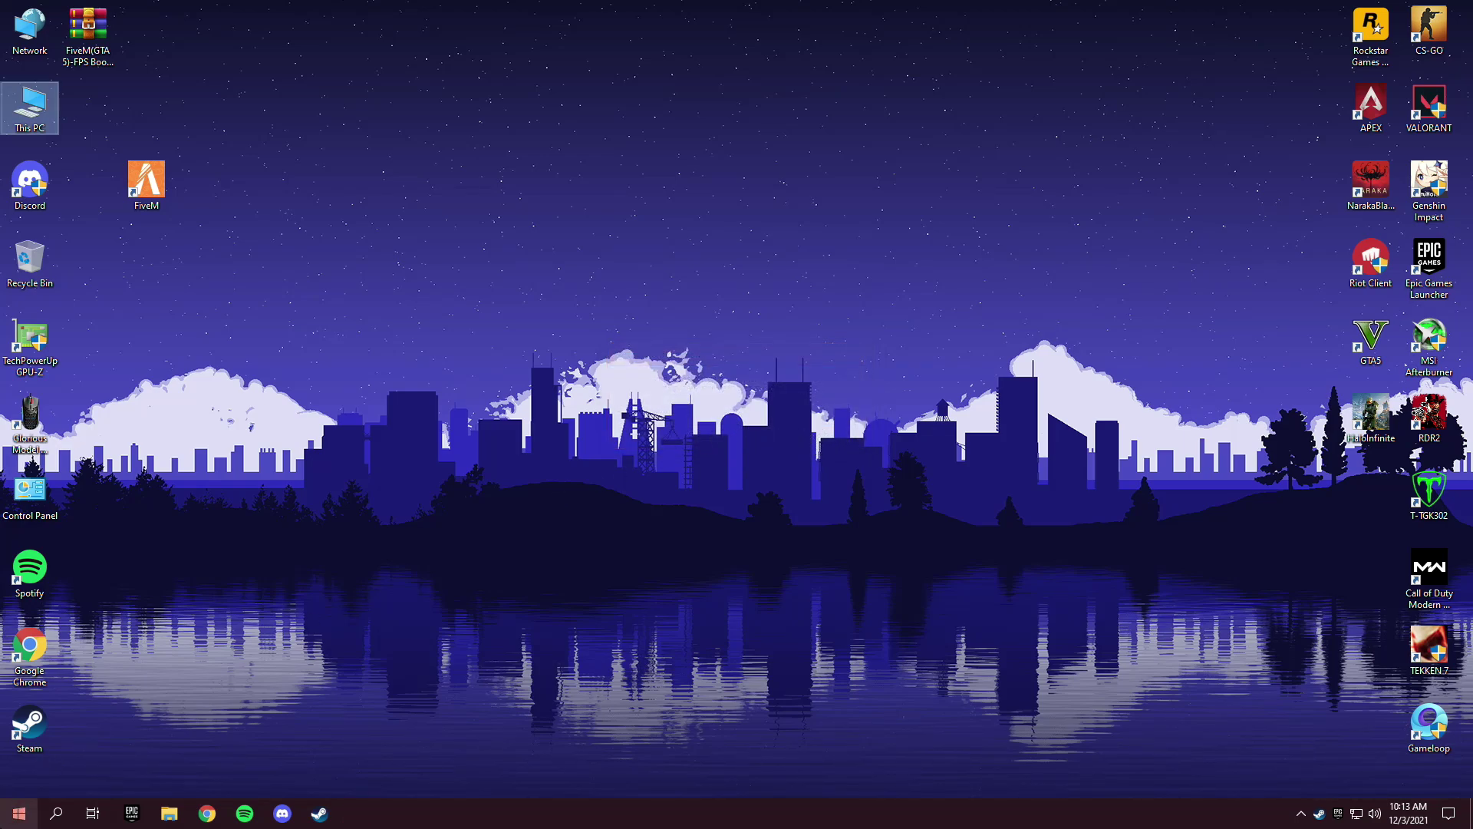
- Open the Windows Temp folder by running the temp command
{"action": "right_click", "coordinate": [6, 821]}
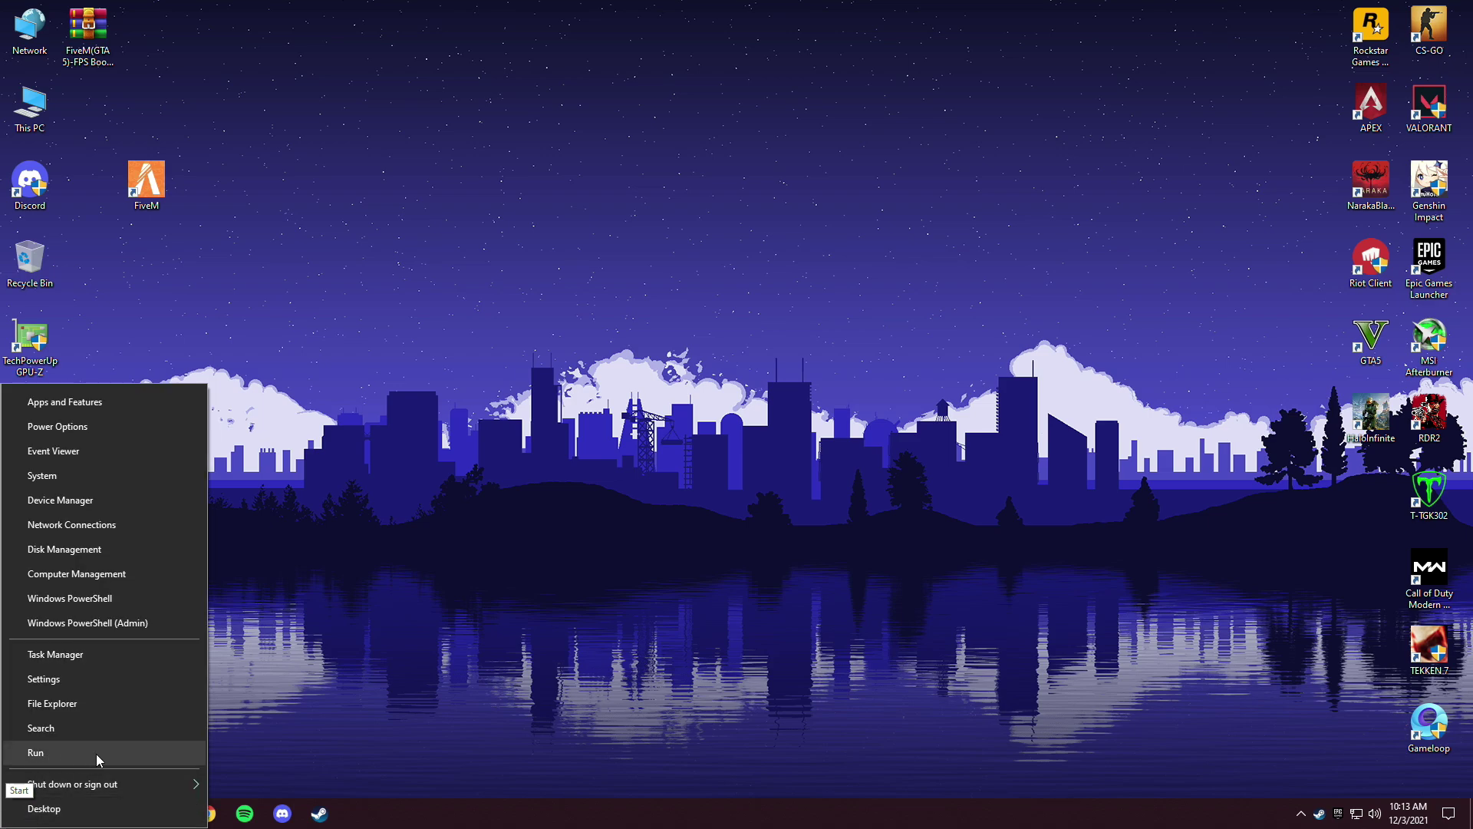
{"action": "left_click", "coordinate": [52, 753]}
{"action": "key", "text": "BackSpace"}
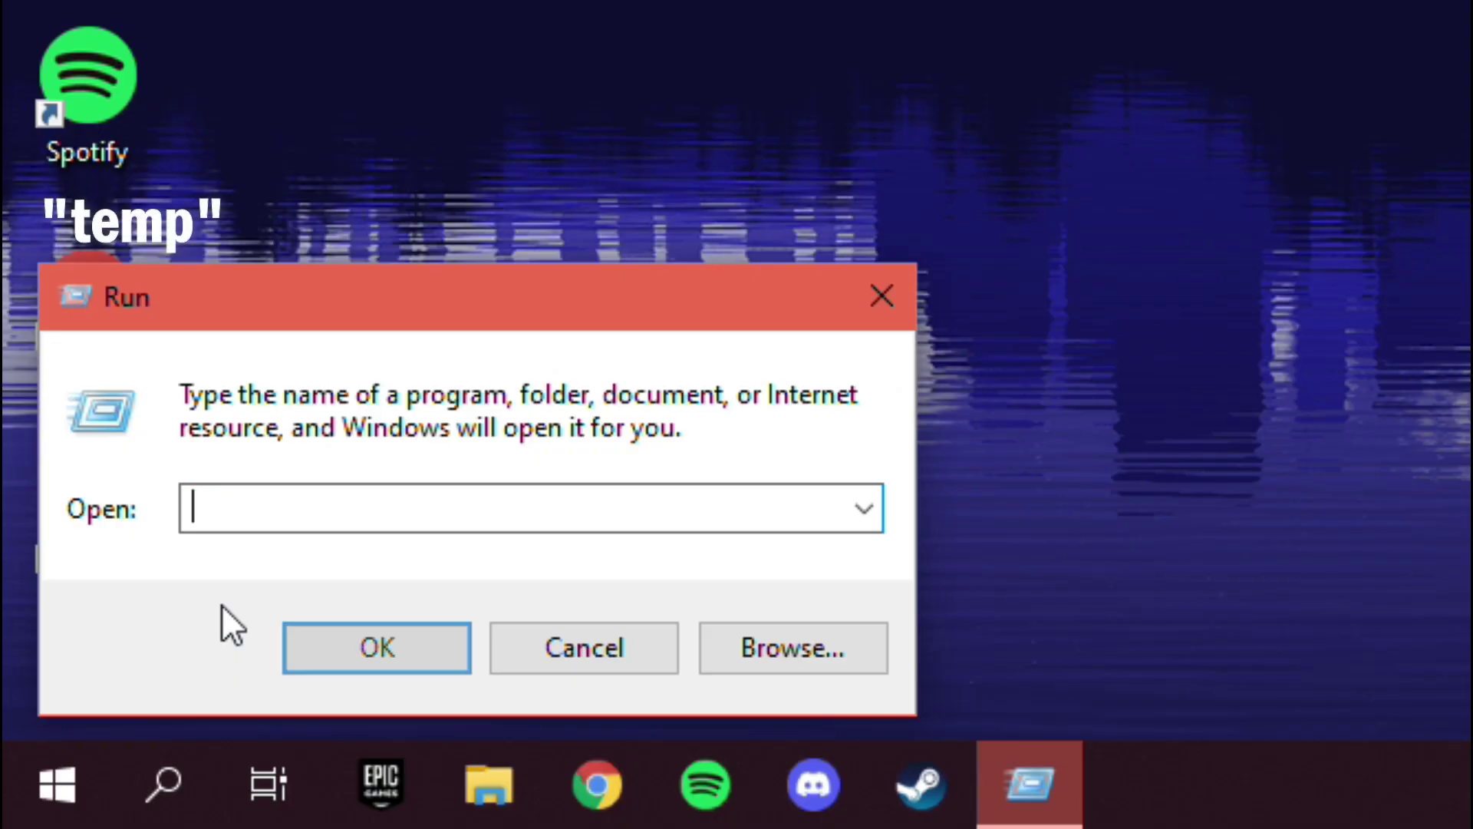
{"action": "type", "text": "temp"}
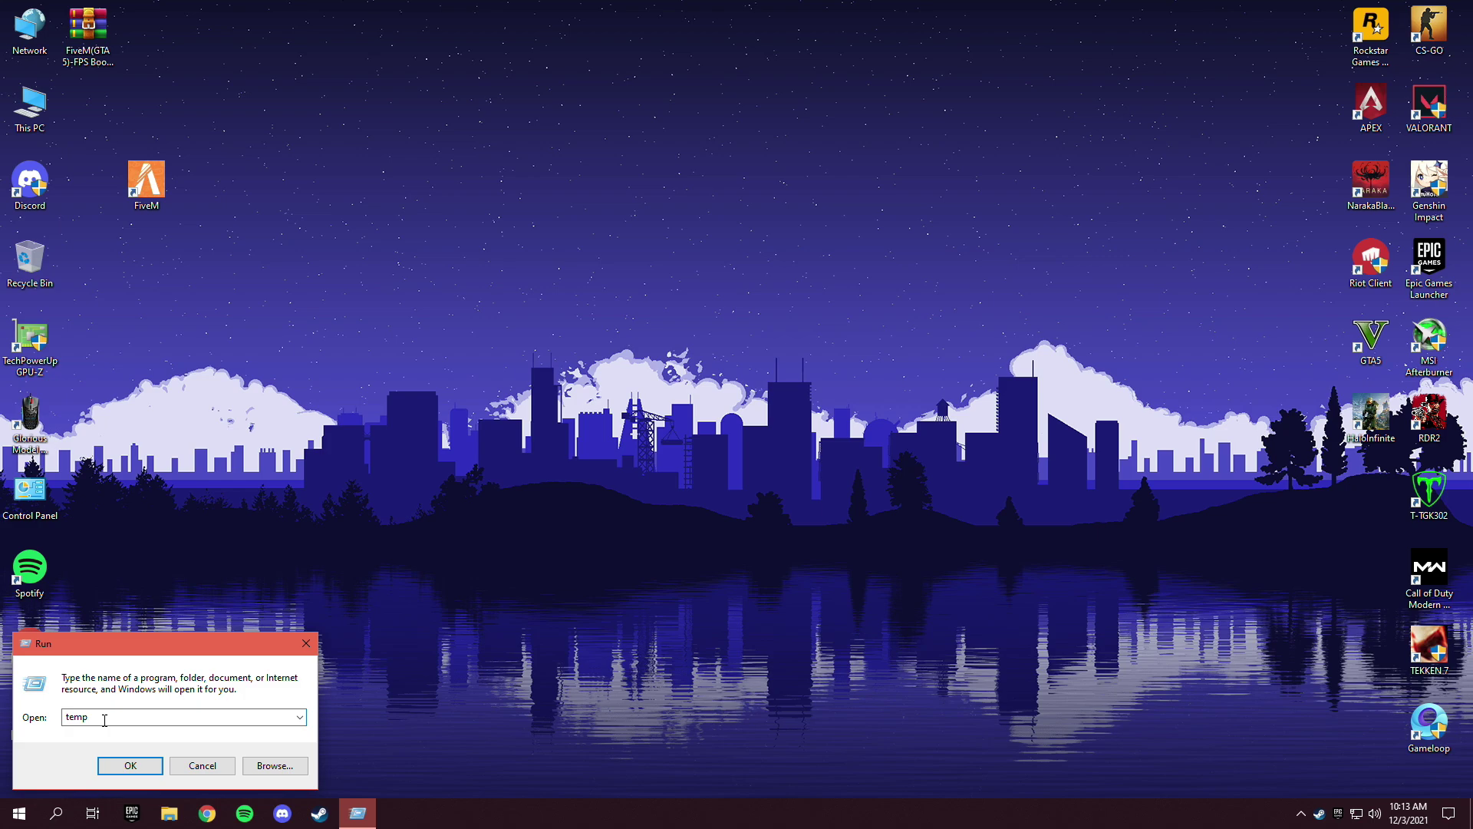
{"action": "left_click", "coordinate": [127, 763]}
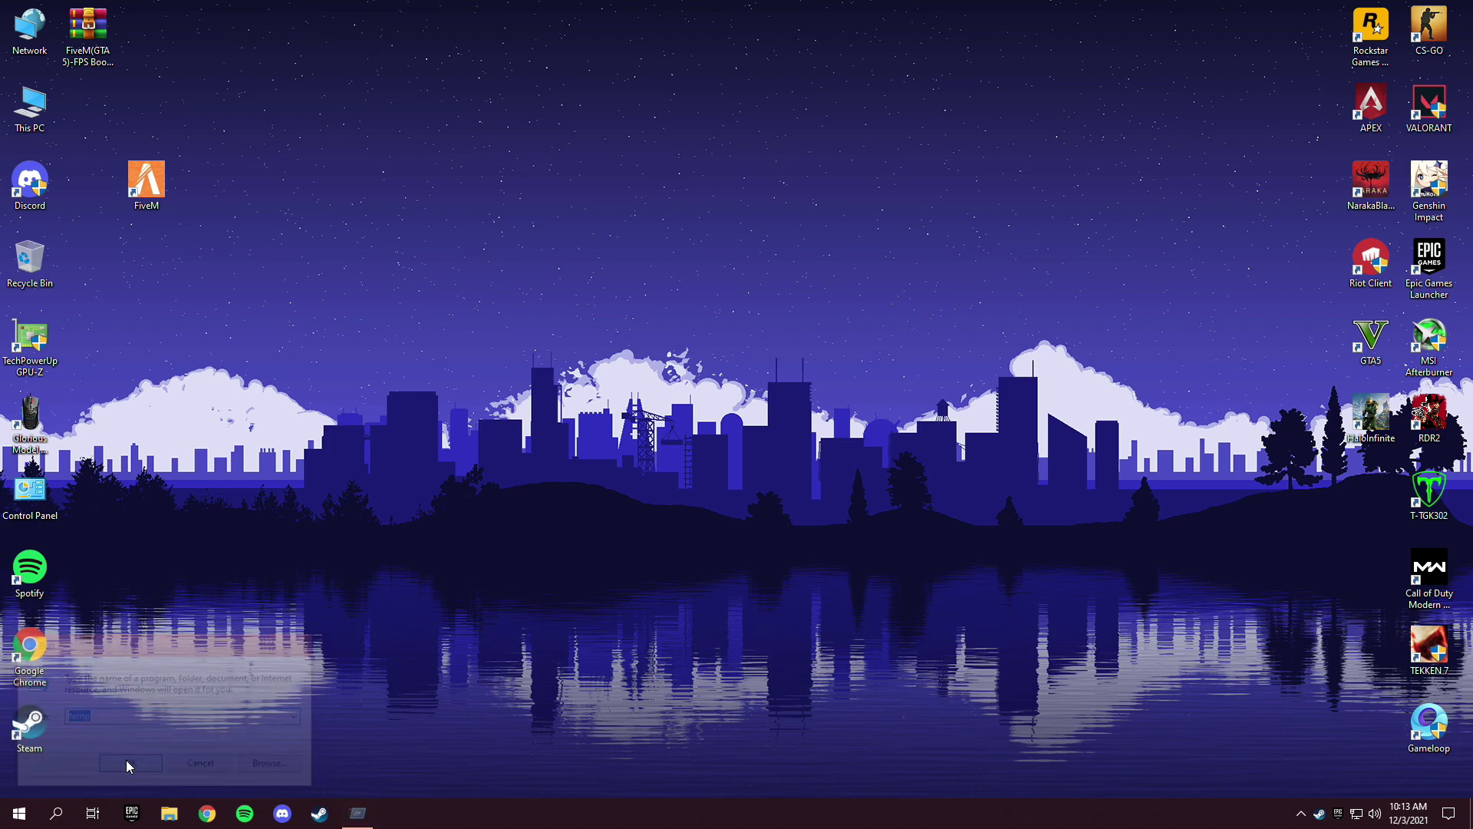
- Delete all files and folders in the Windows Temp folder and close its window
{"action": "left_click_drag", "start_coordinate": [324, 371], "coordinate": [415, 146]}
{"action": "right_click", "coordinate": [437, 207]}
{"action": "left_click", "coordinate": [480, 404]}
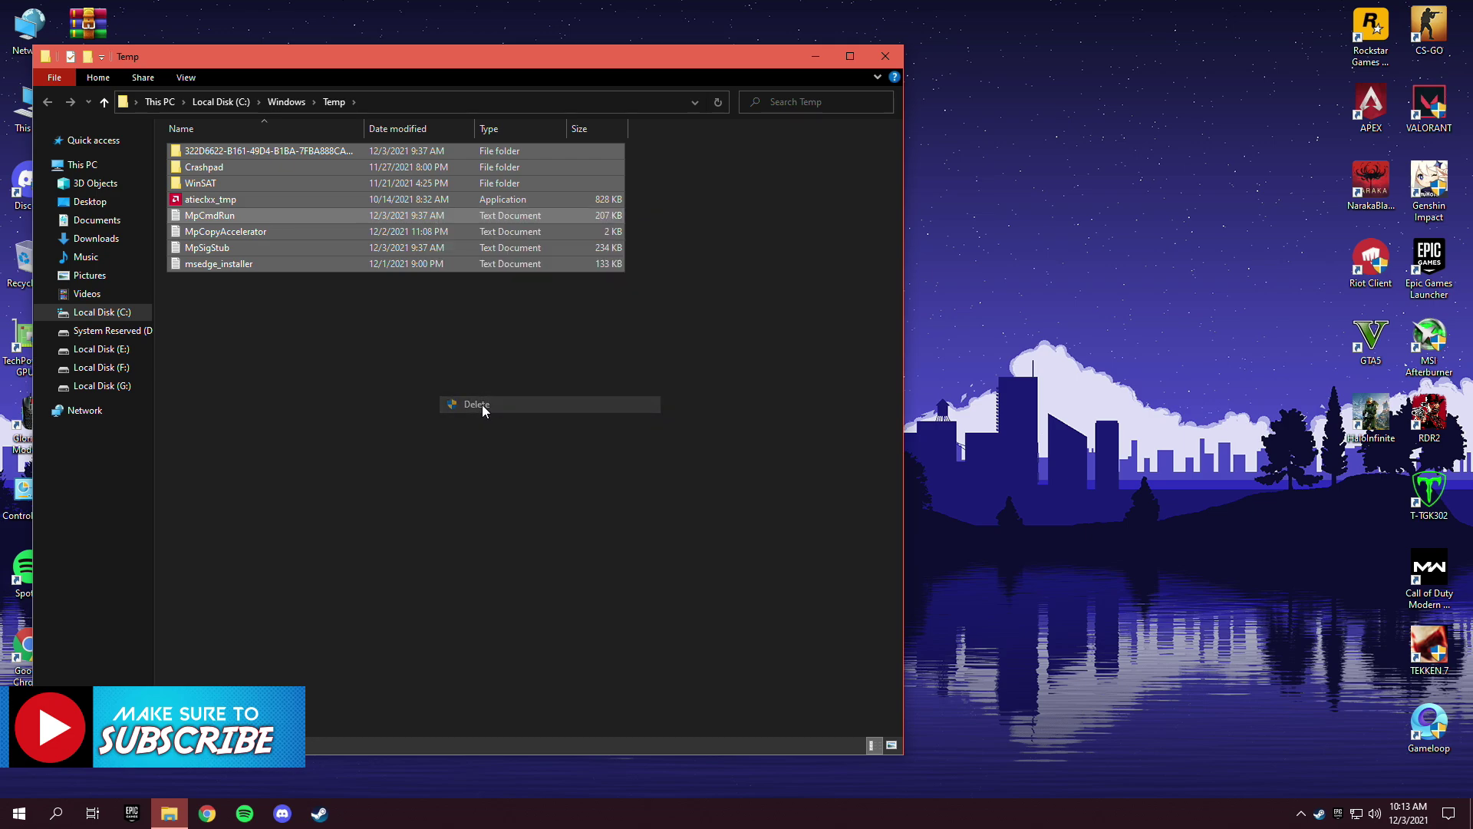
{"action": "left_click", "coordinate": [899, 62]}
- Open the user's AppData Local Temp folder by running the %temp% command
{"action": "right_click", "coordinate": [4, 823]}
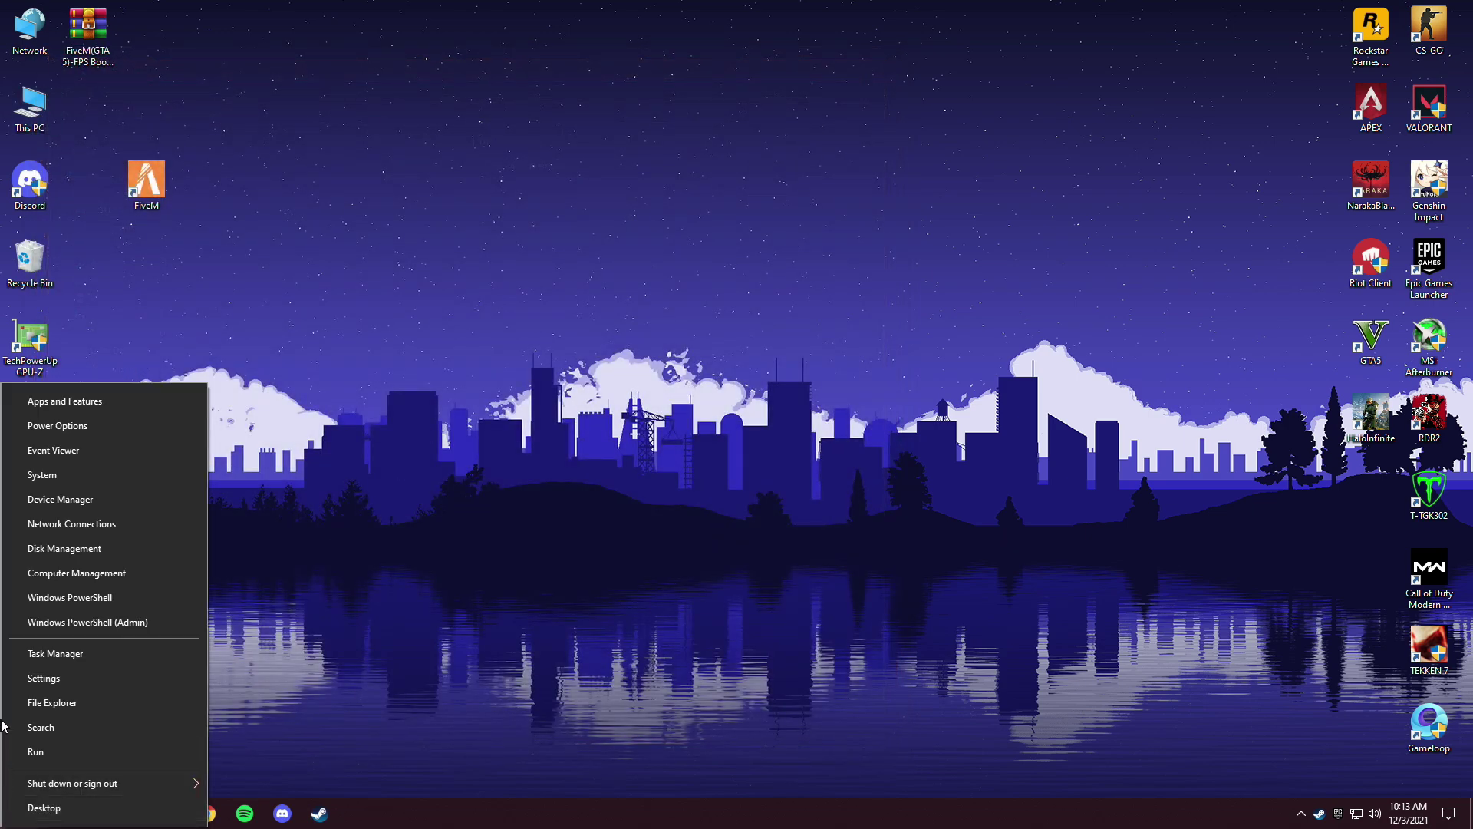
{"action": "left_click", "coordinate": [53, 753]}
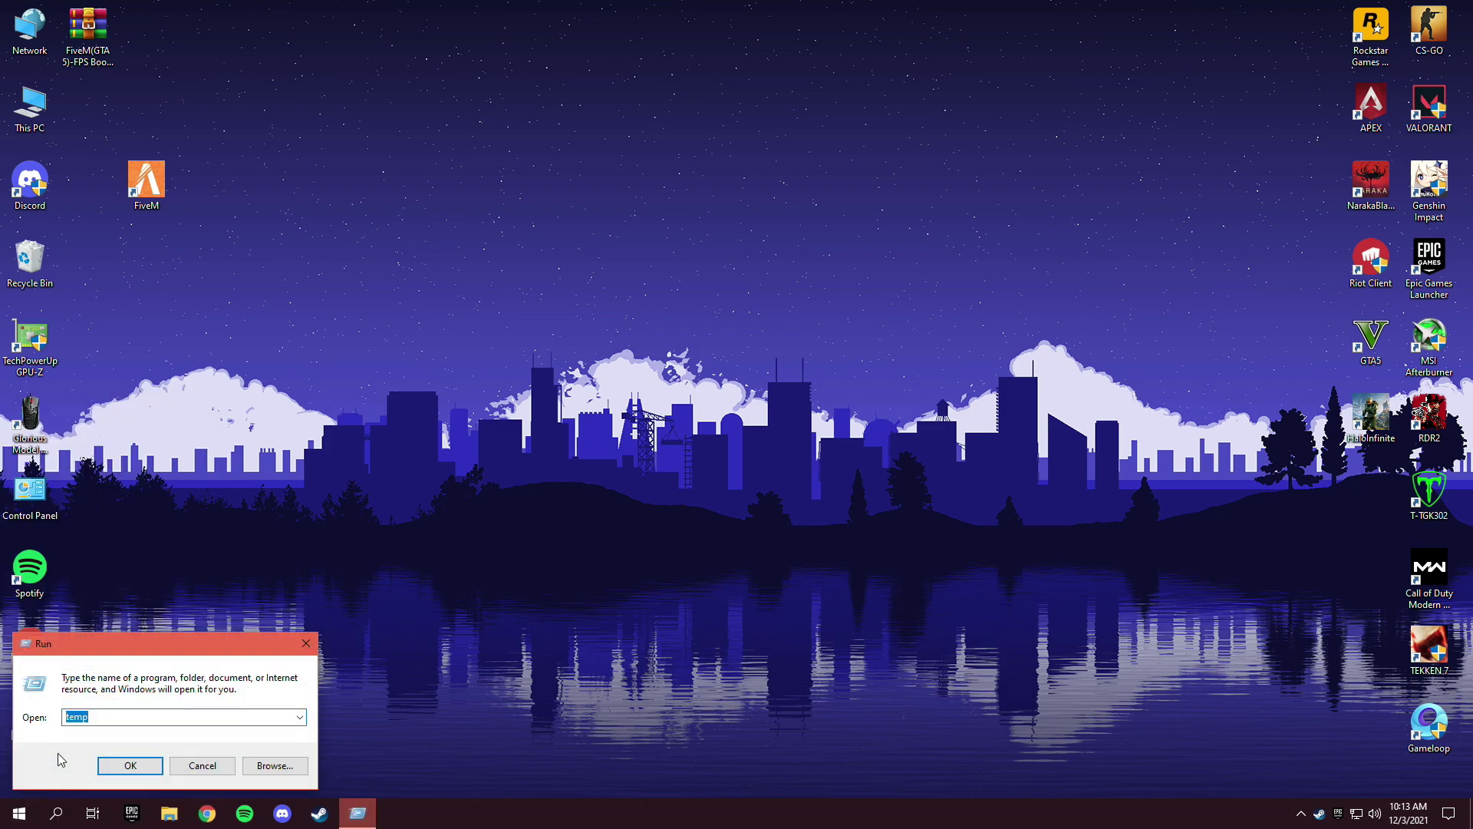
{"action": "type", "text": "%t"}
{"action": "left_click", "coordinate": [130, 766]}
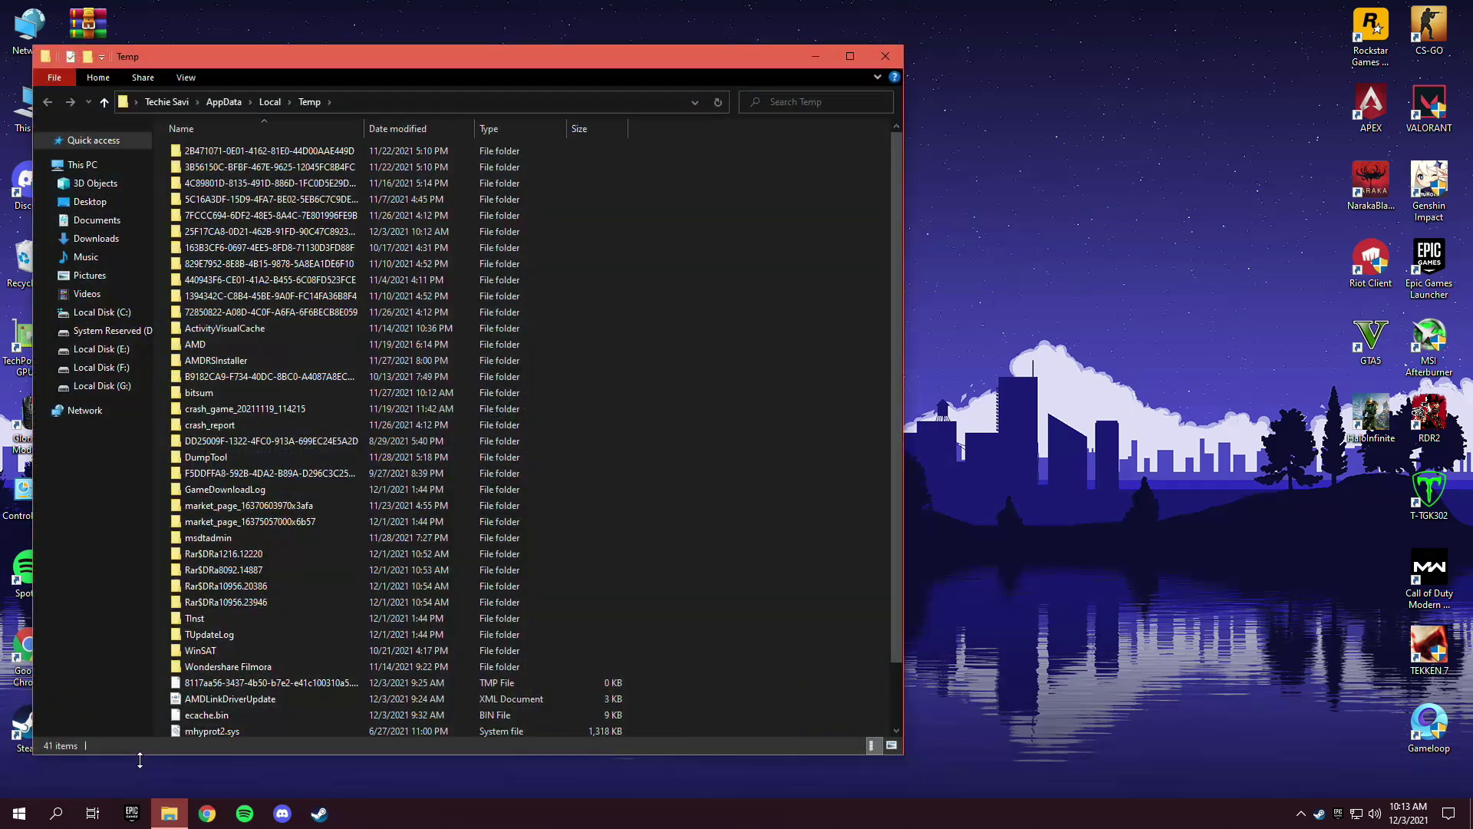
- Delete everything in the user's Temp folder, granting administrator permission for all current items and skipping those in use, and close the window
{"action": "left_click_drag", "start_coordinate": [689, 148], "coordinate": [173, 733]}
{"action": "right_click", "coordinate": [348, 353]}
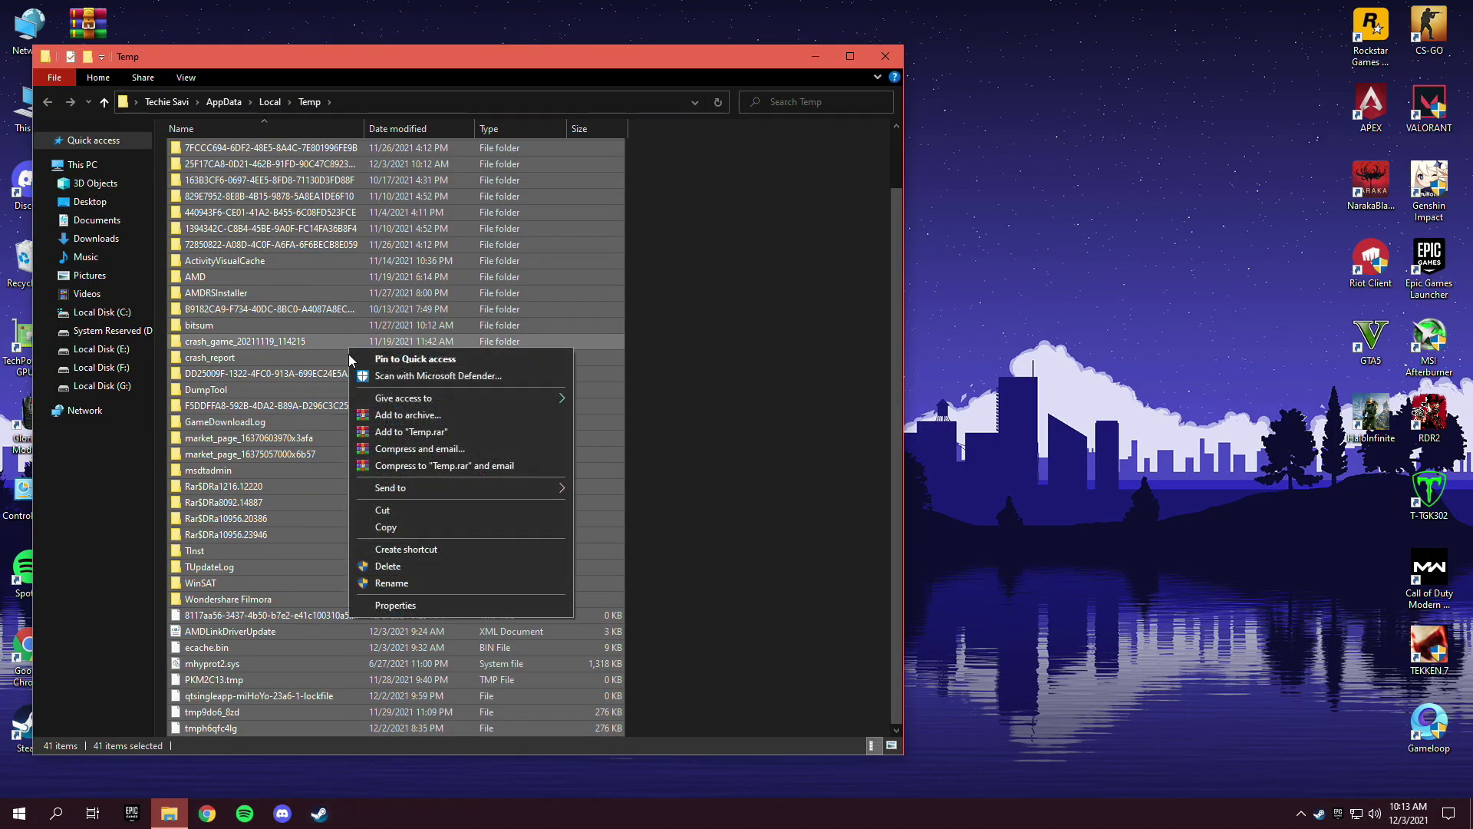
{"action": "left_click", "coordinate": [389, 566]}
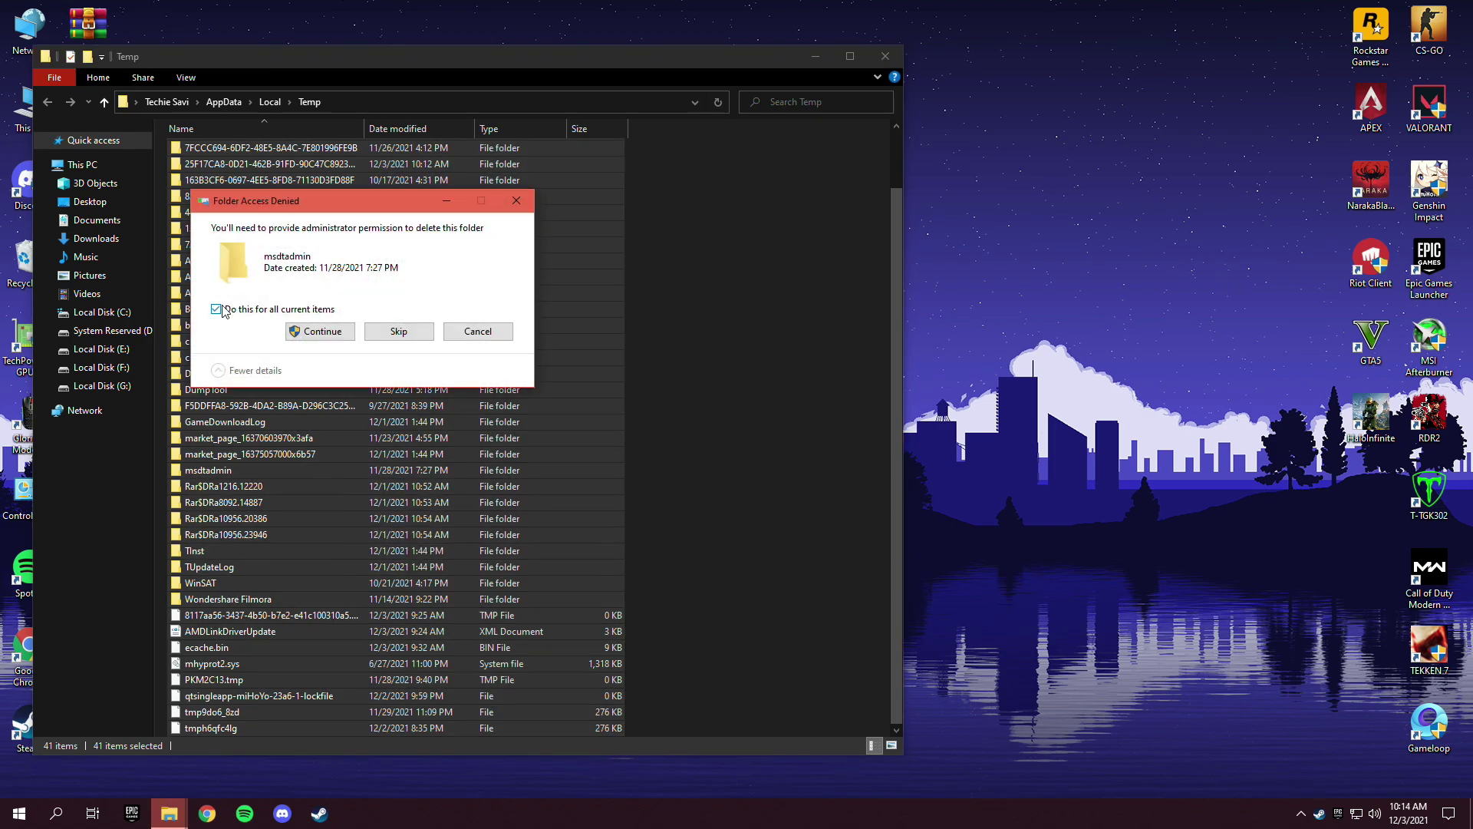
{"action": "left_click", "coordinate": [301, 331]}
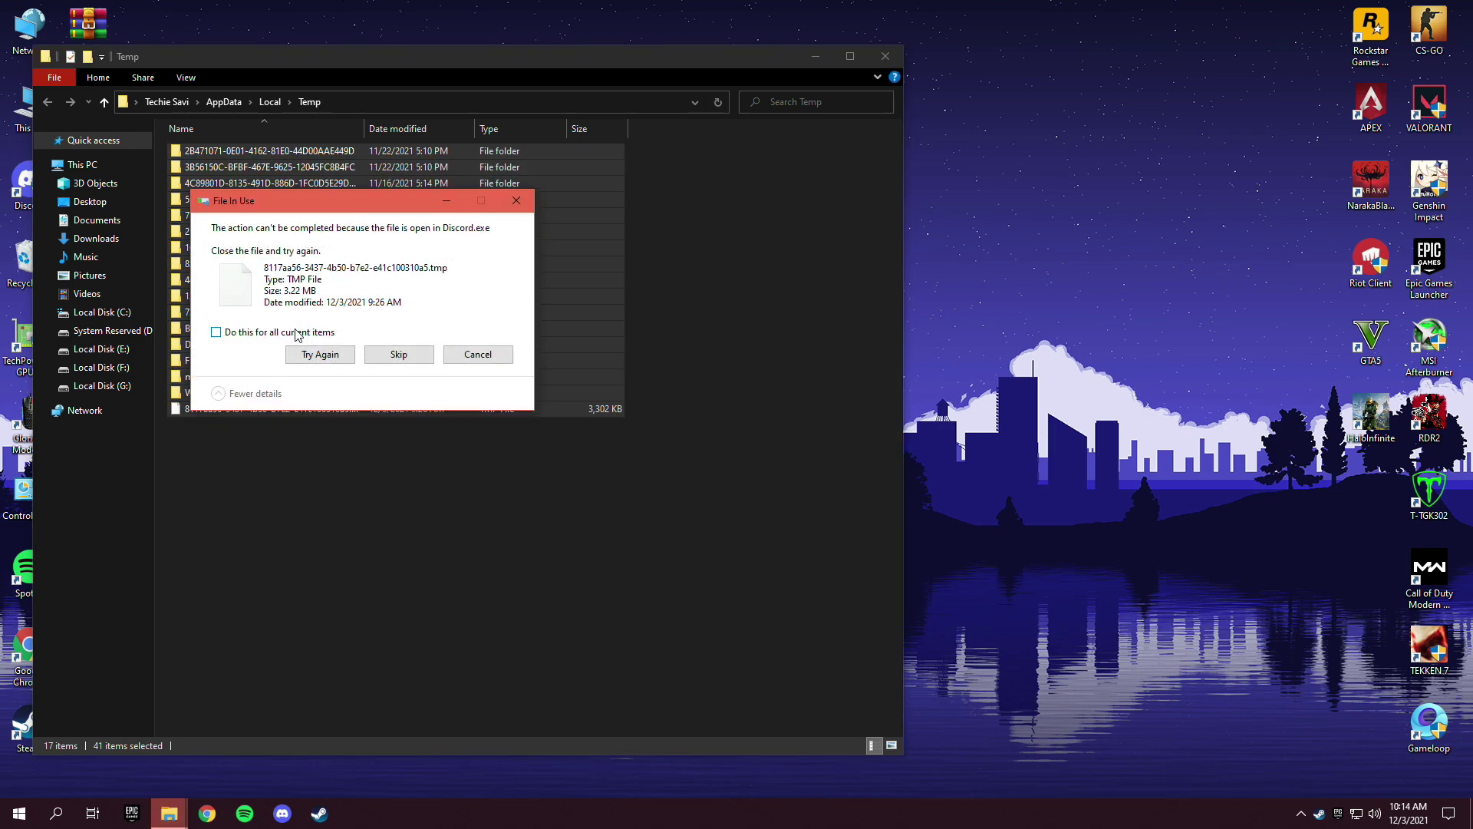
{"action": "left_click", "coordinate": [406, 362]}
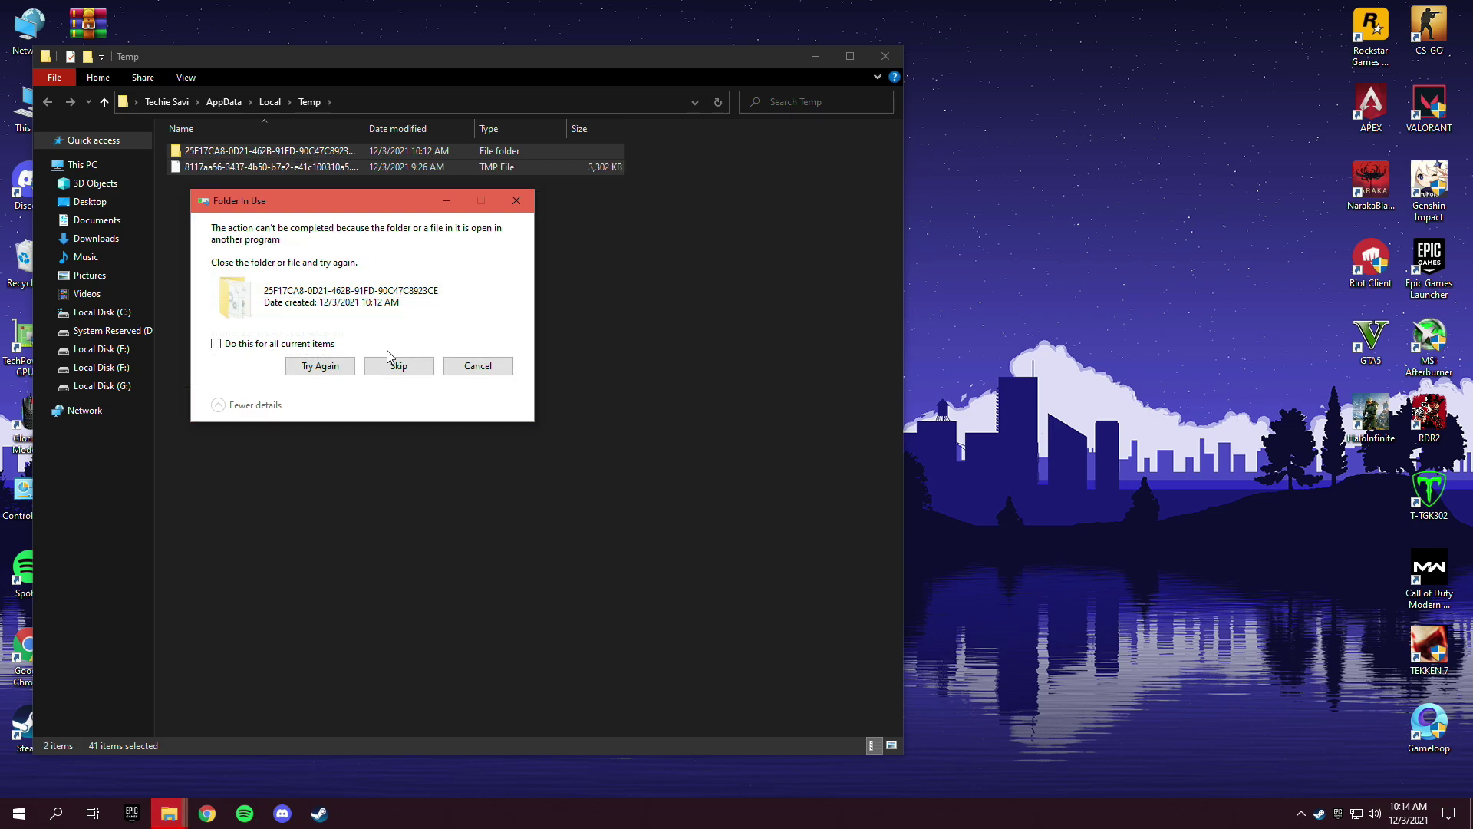
{"action": "left_click", "coordinate": [397, 365]}
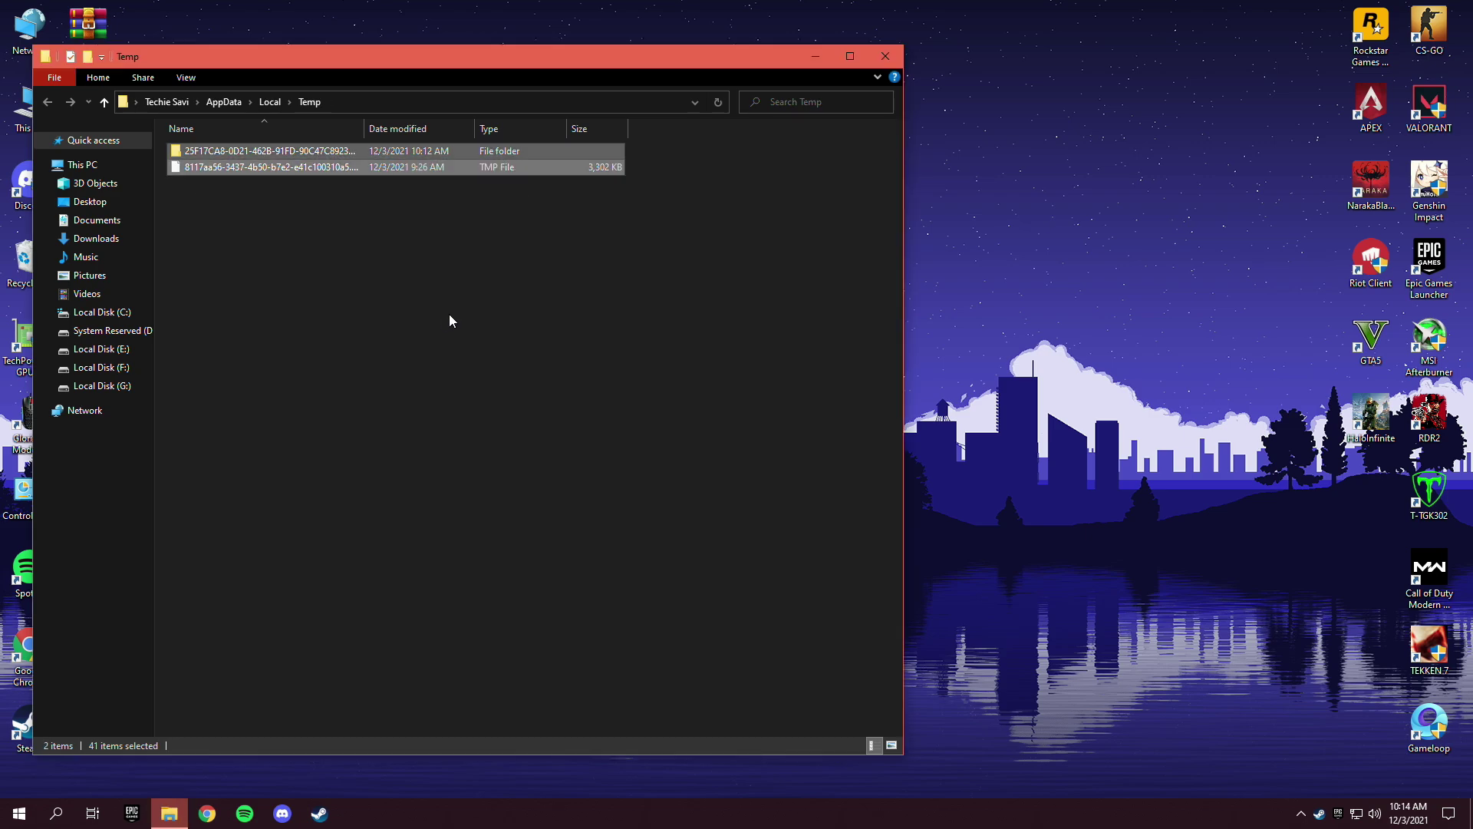
{"action": "left_click", "coordinate": [885, 56]}
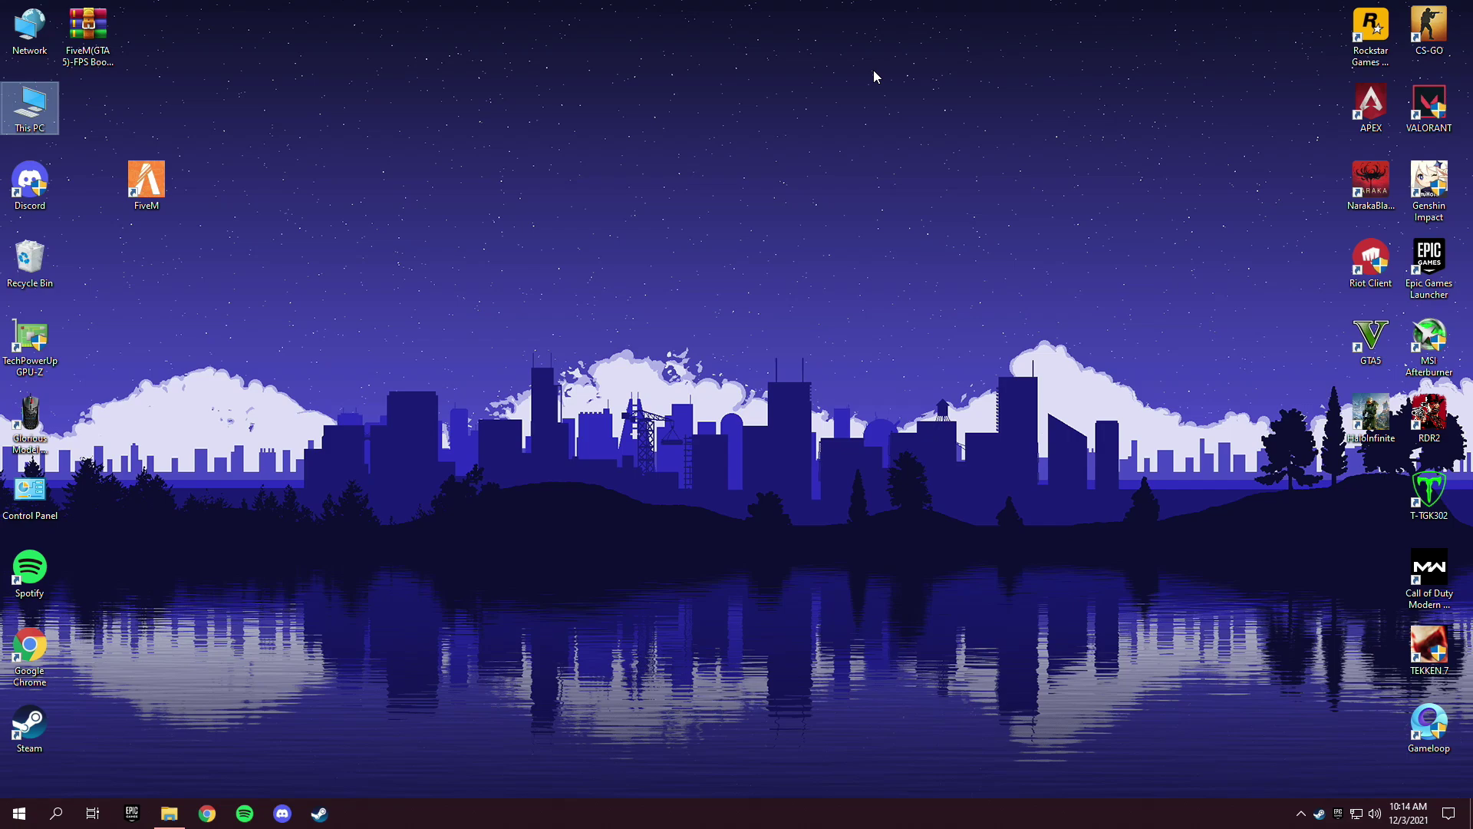
- Empty the Recycle Bin, confirming permanent deletion and granting administrator permission for all current items
{"action": "left_click", "coordinate": [31, 270]}
{"action": "right_click", "coordinate": [39, 265]}
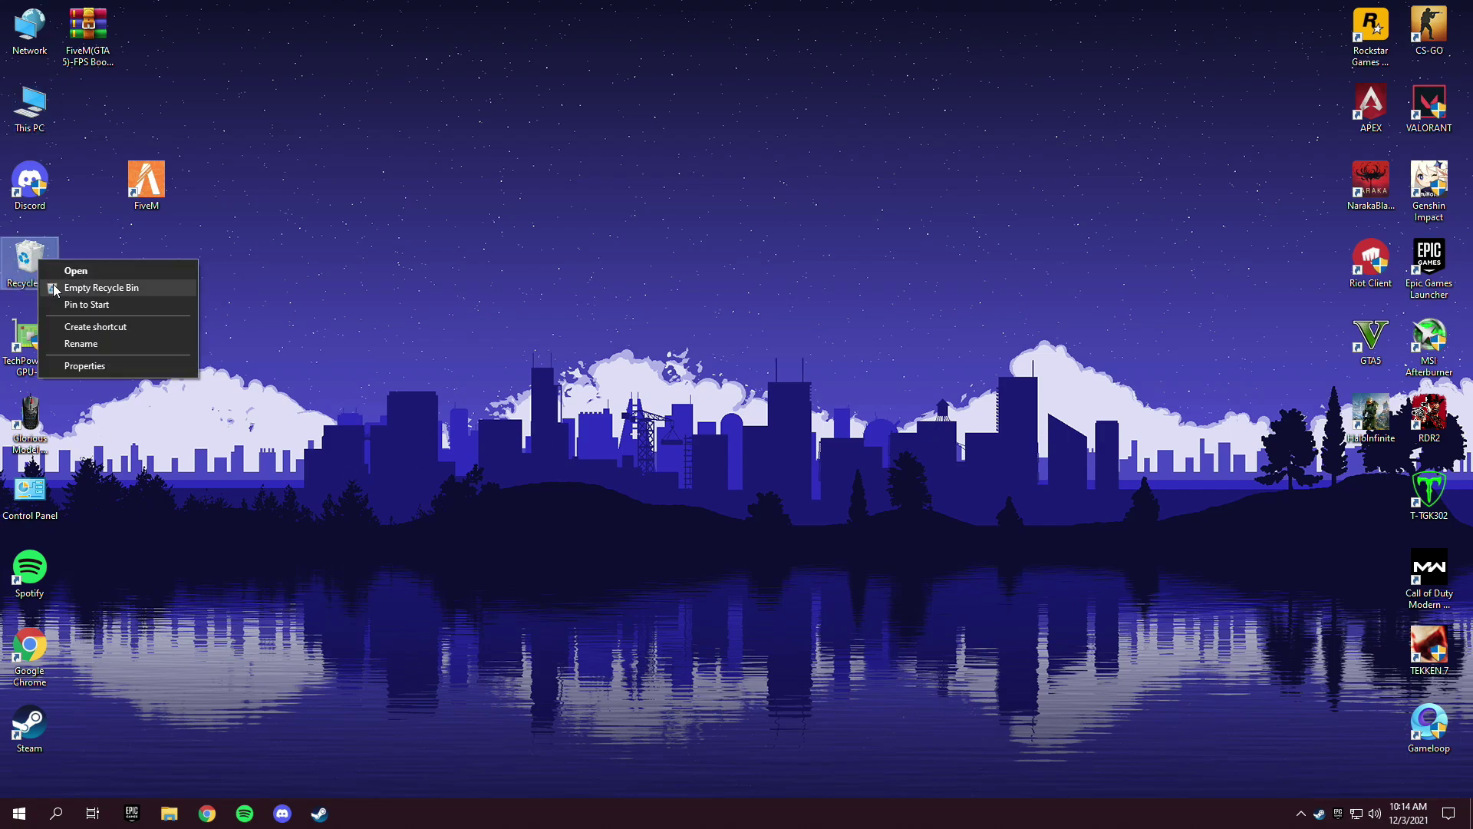
{"action": "left_click", "coordinate": [92, 288]}
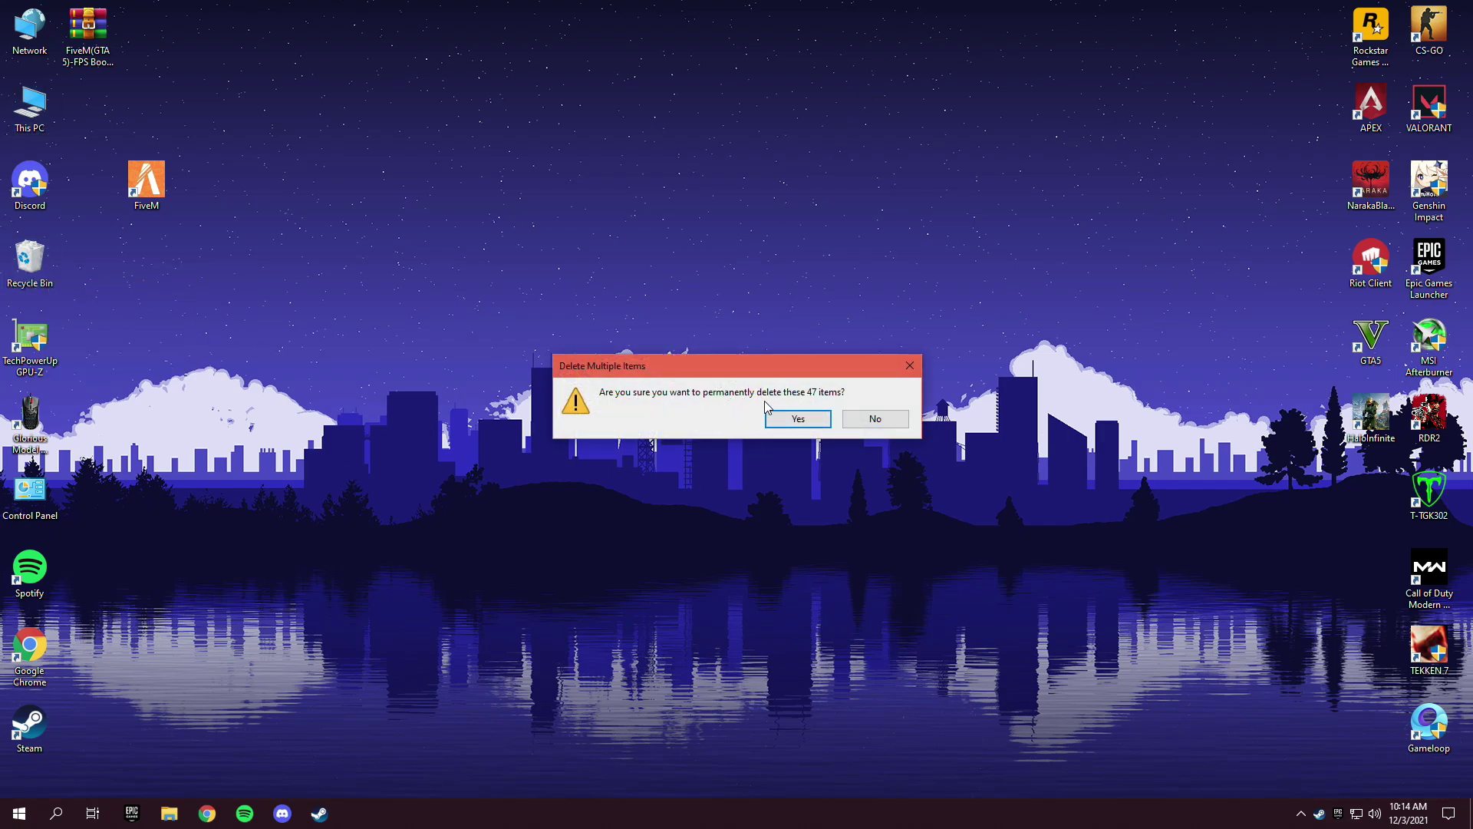
{"action": "left_click", "coordinate": [788, 421]}
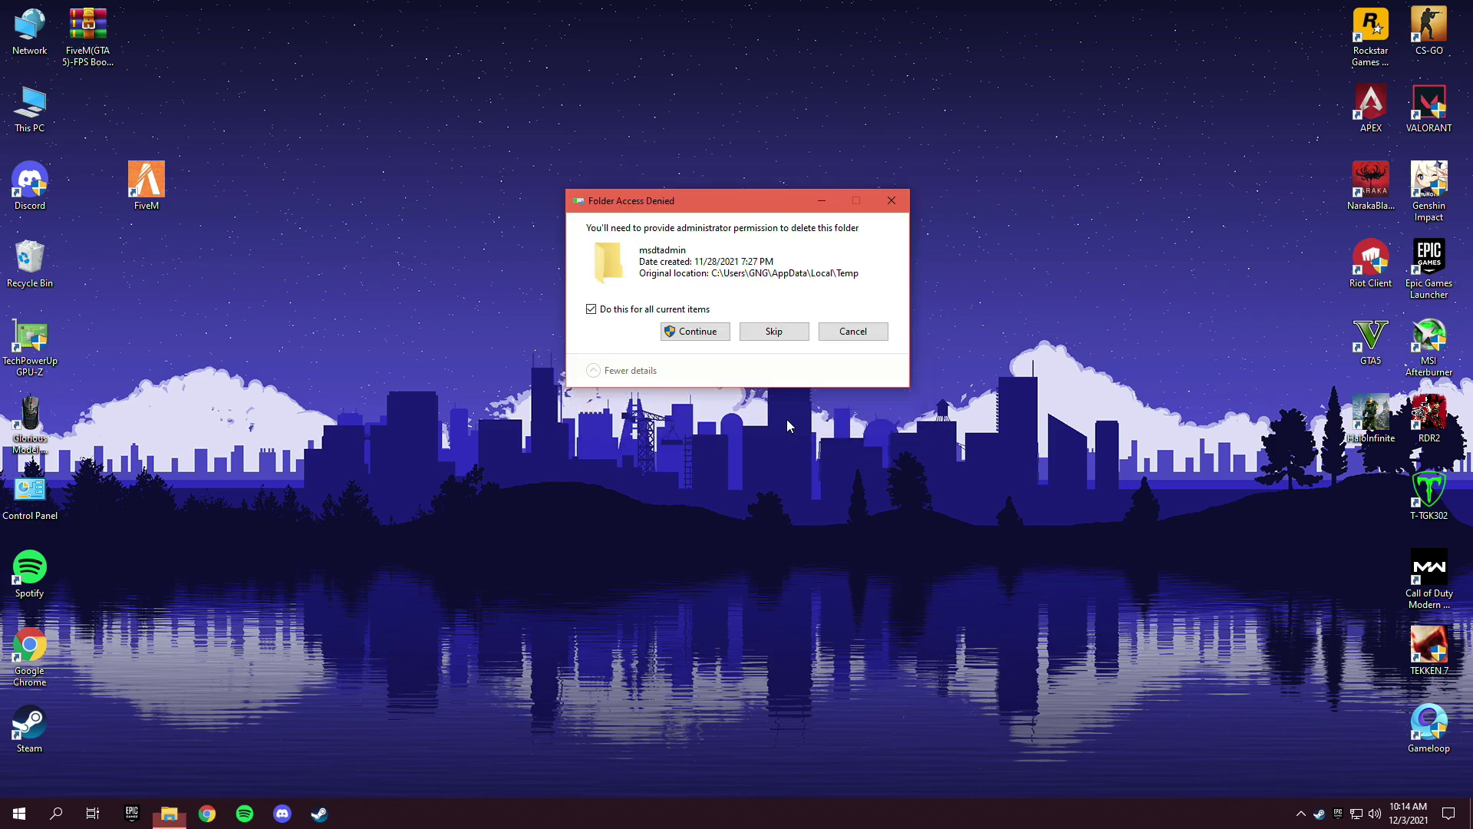
{"action": "left_click", "coordinate": [691, 336]}
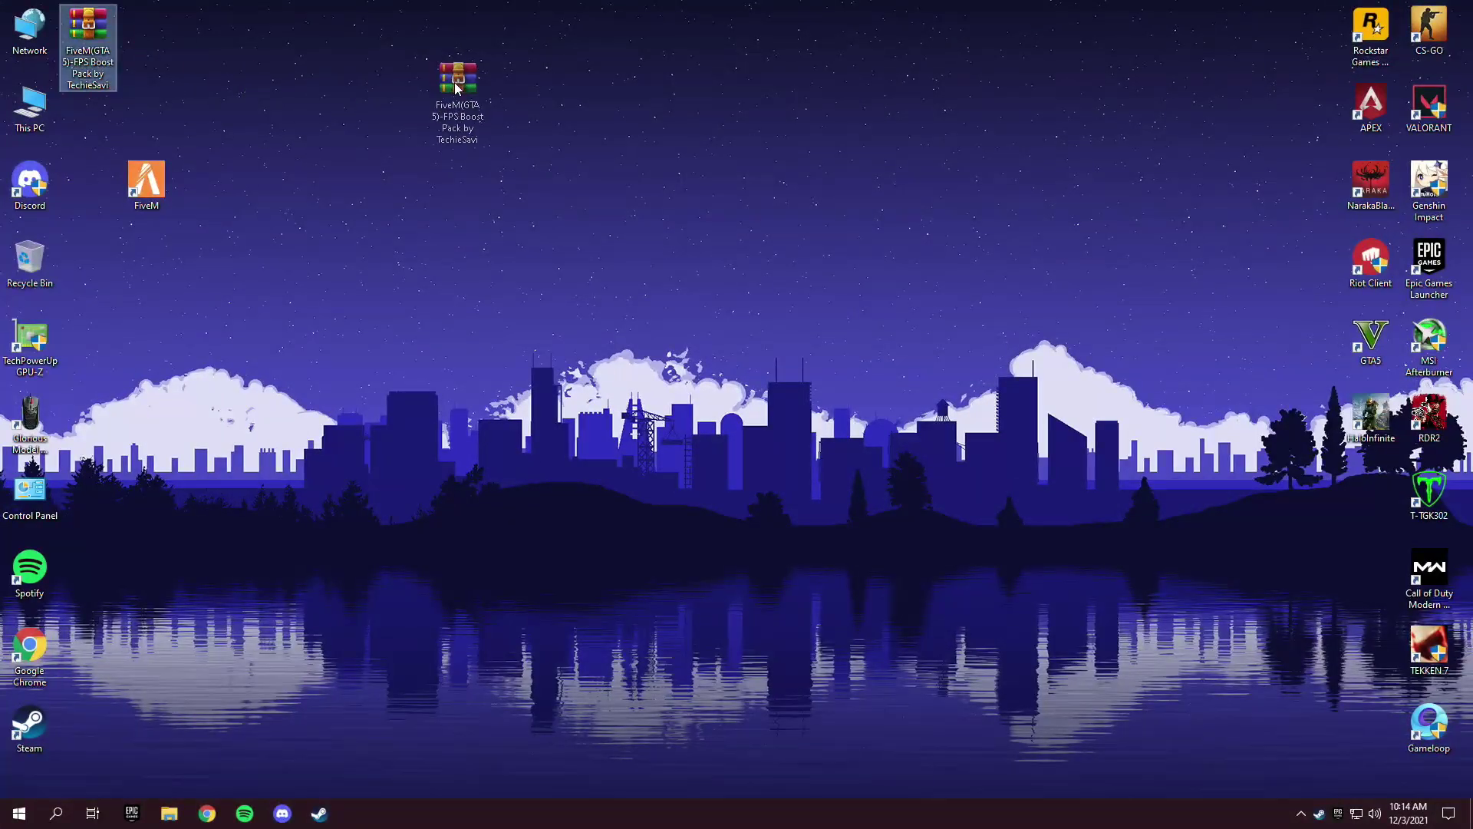
- Extract the FiveM(GTA 5)-FPS Boost Pack folder from its WinRAR archive to the desktop, beside the archive
{"action": "left_click_drag", "start_coordinate": [454, 81], "coordinate": [537, 57]}
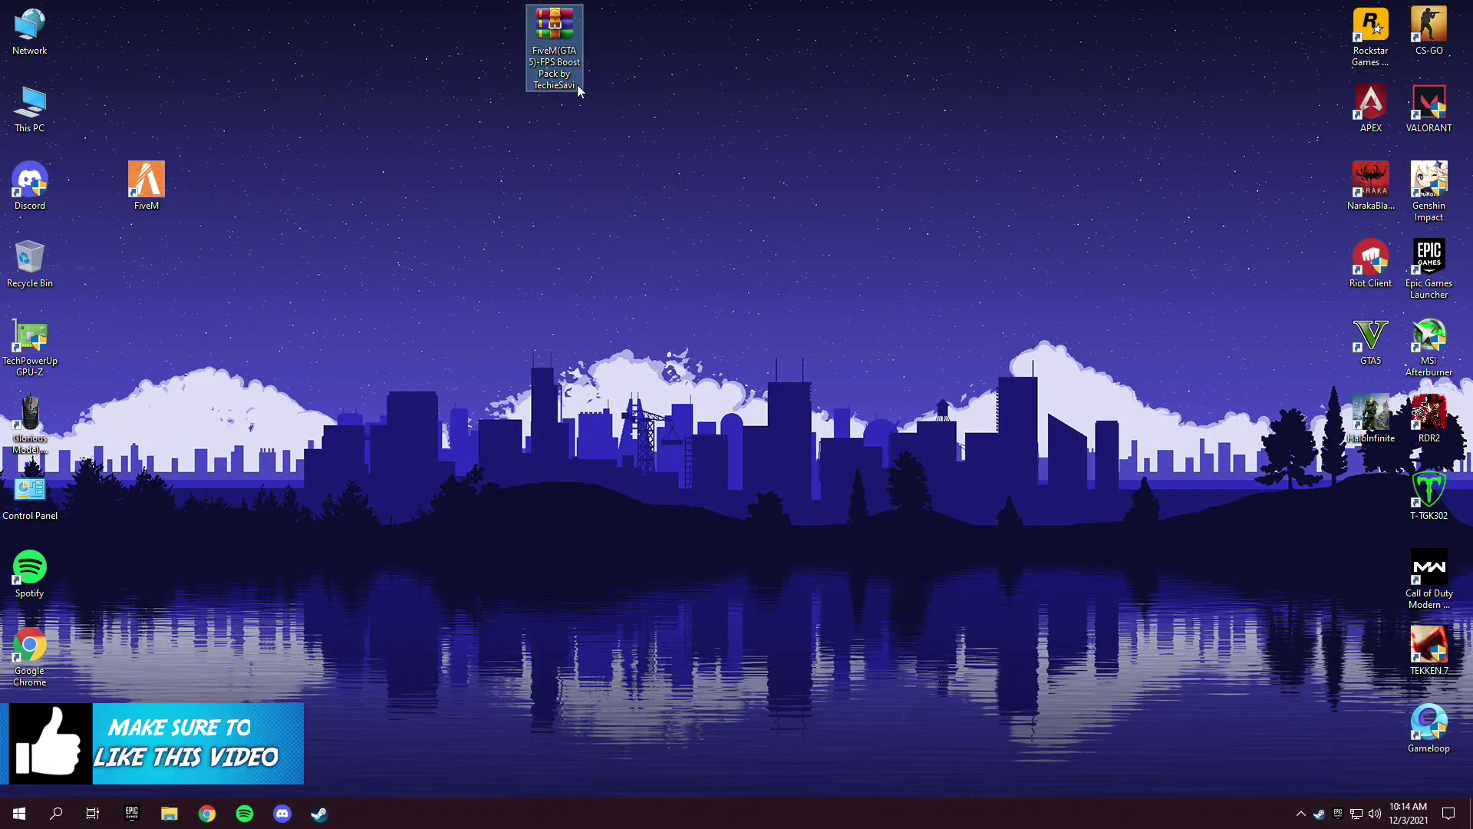
{"action": "right_click", "coordinate": [565, 49]}
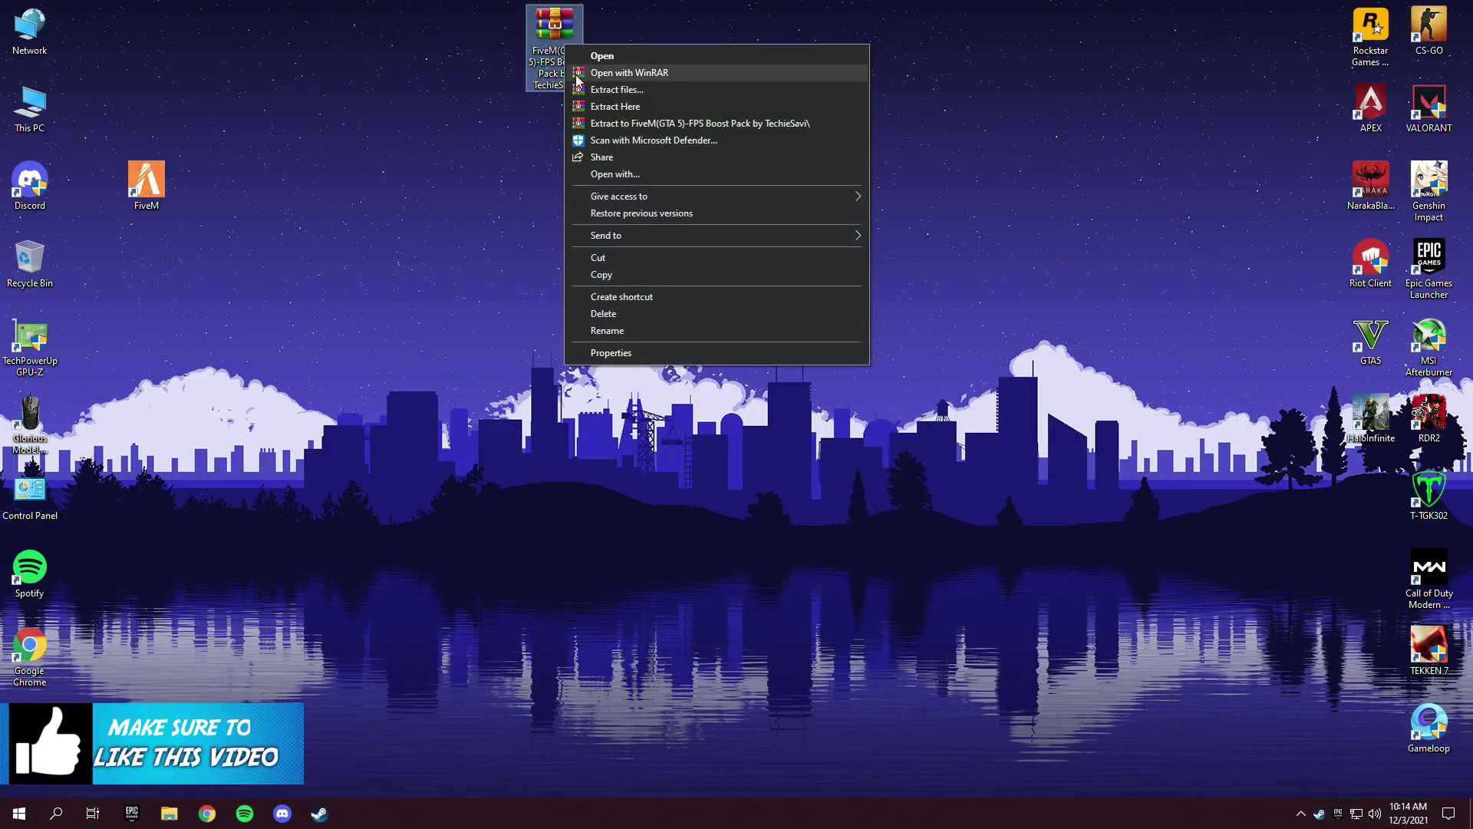
{"action": "left_click", "coordinate": [596, 55]}
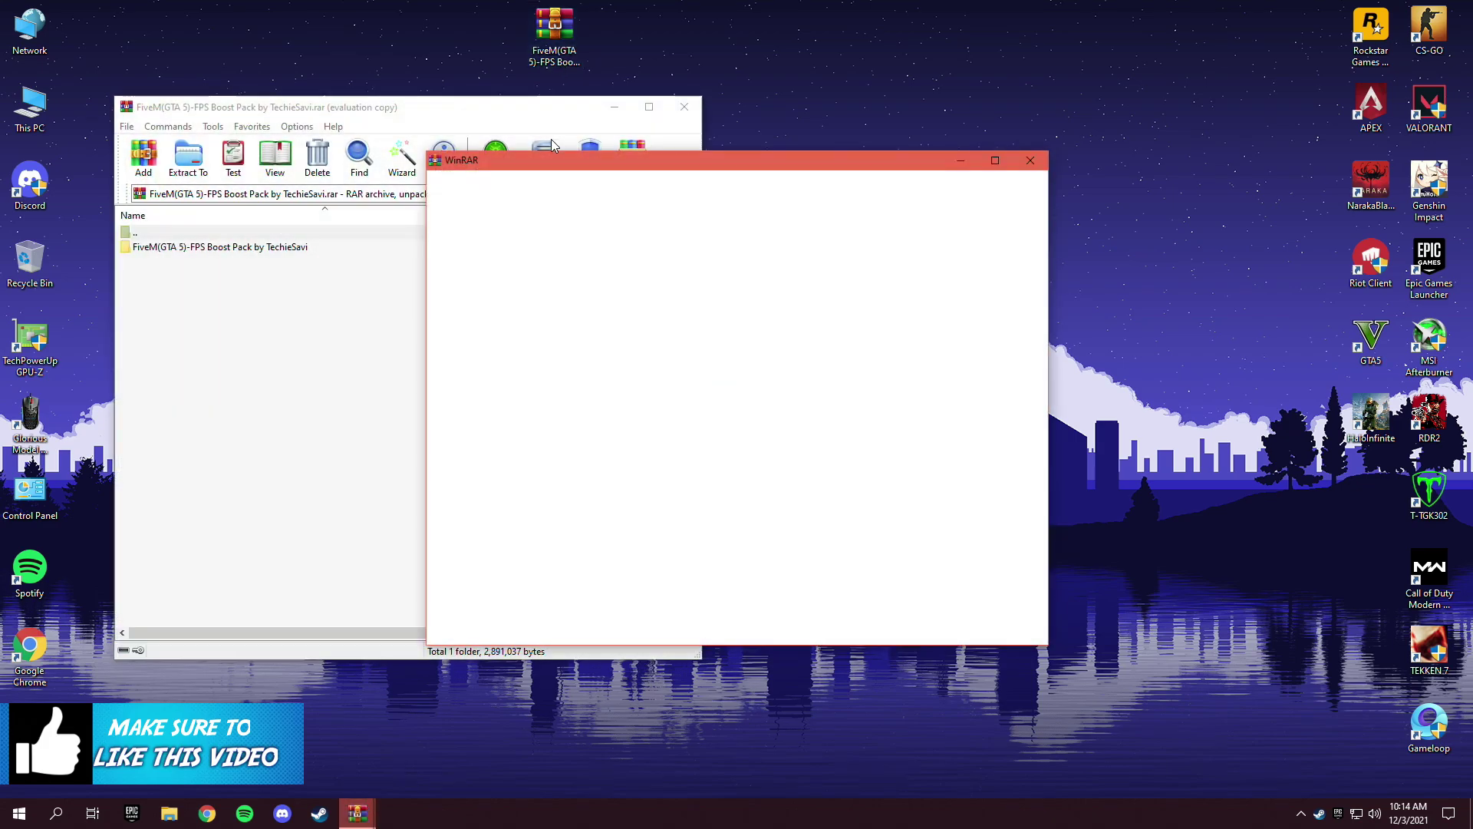
{"action": "left_click", "coordinate": [1031, 160]}
{"action": "left_click", "coordinate": [266, 247]}
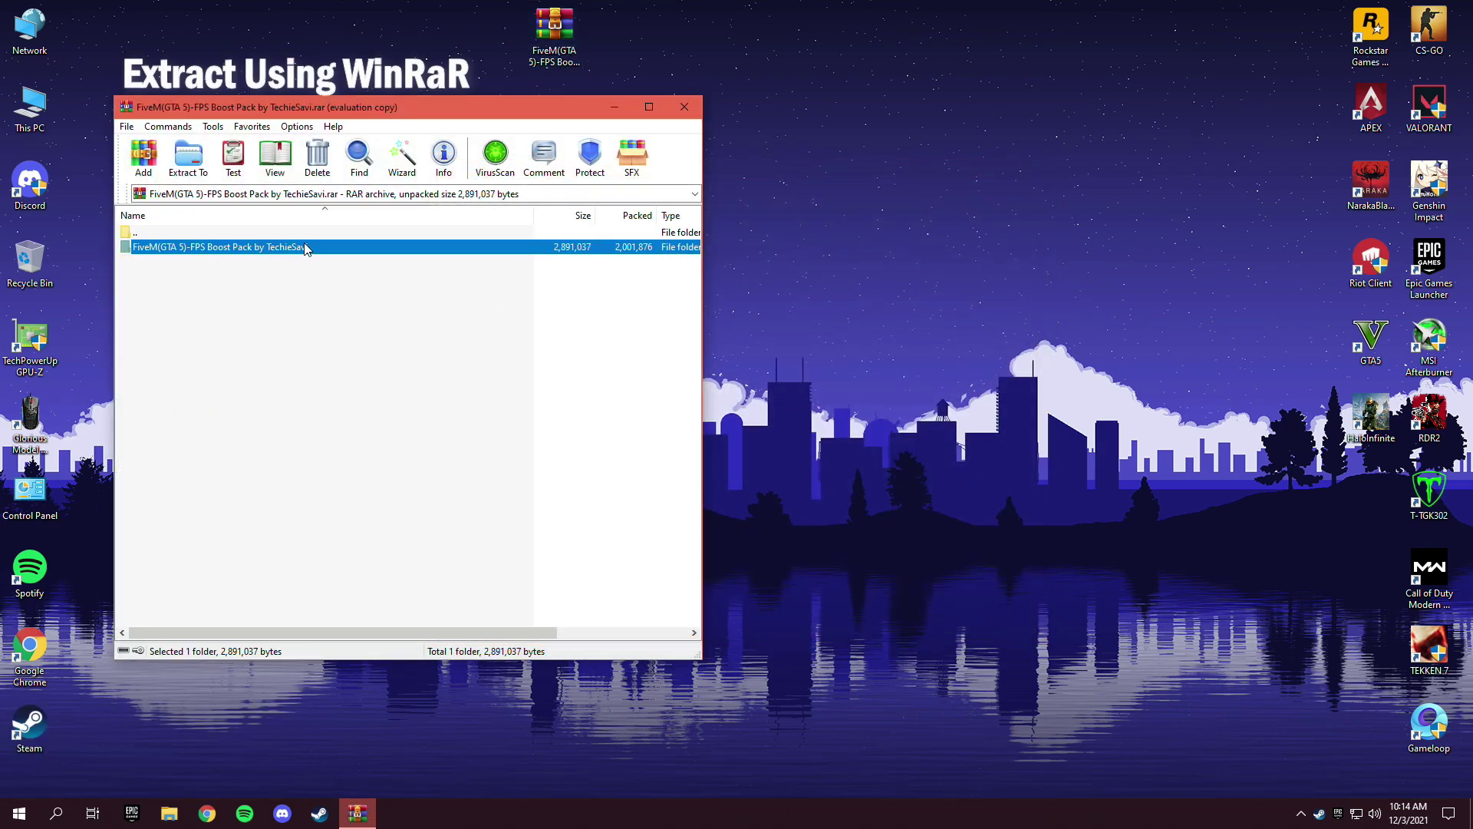
{"action": "left_click_drag", "start_coordinate": [753, 35], "coordinate": [632, 49]}
{"action": "key", "text": "Escape"}
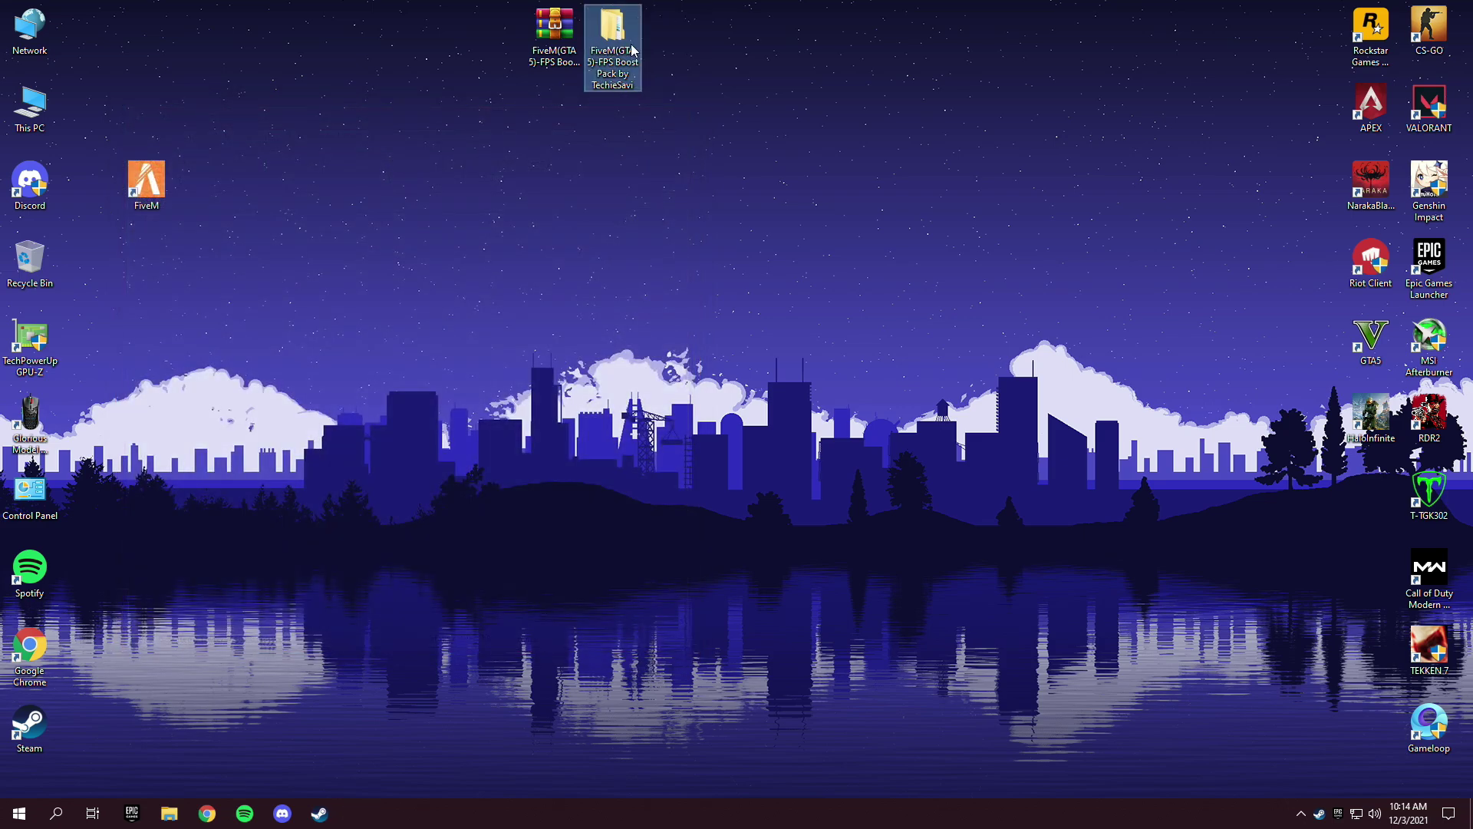
- Open the 1-Optimizations folder inside the extracted FPS Boost Pack folder
{"action": "right_click", "coordinate": [627, 57]}
{"action": "left_click", "coordinate": [670, 61]}
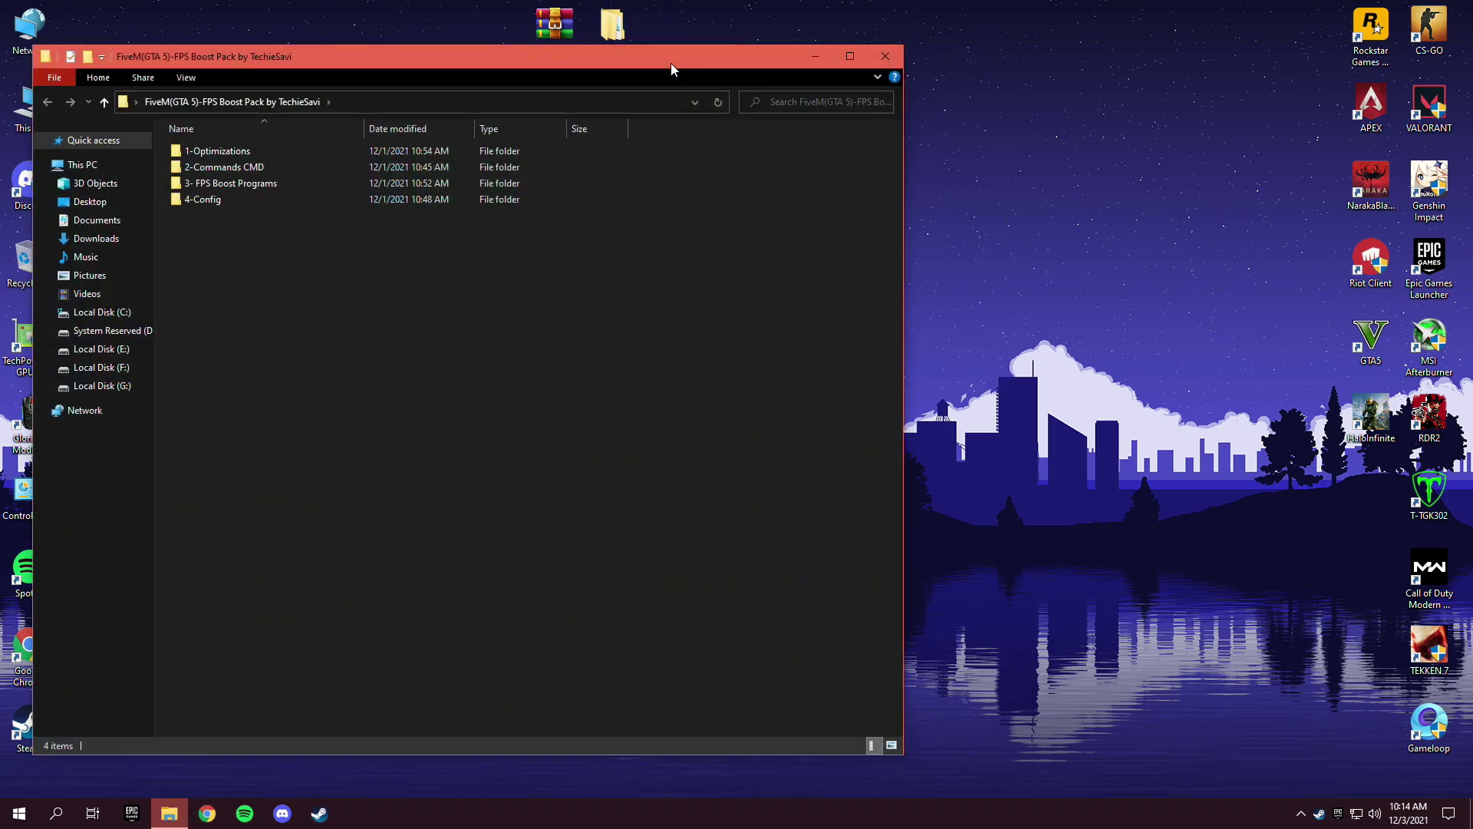
{"action": "left_click", "coordinate": [221, 154]}
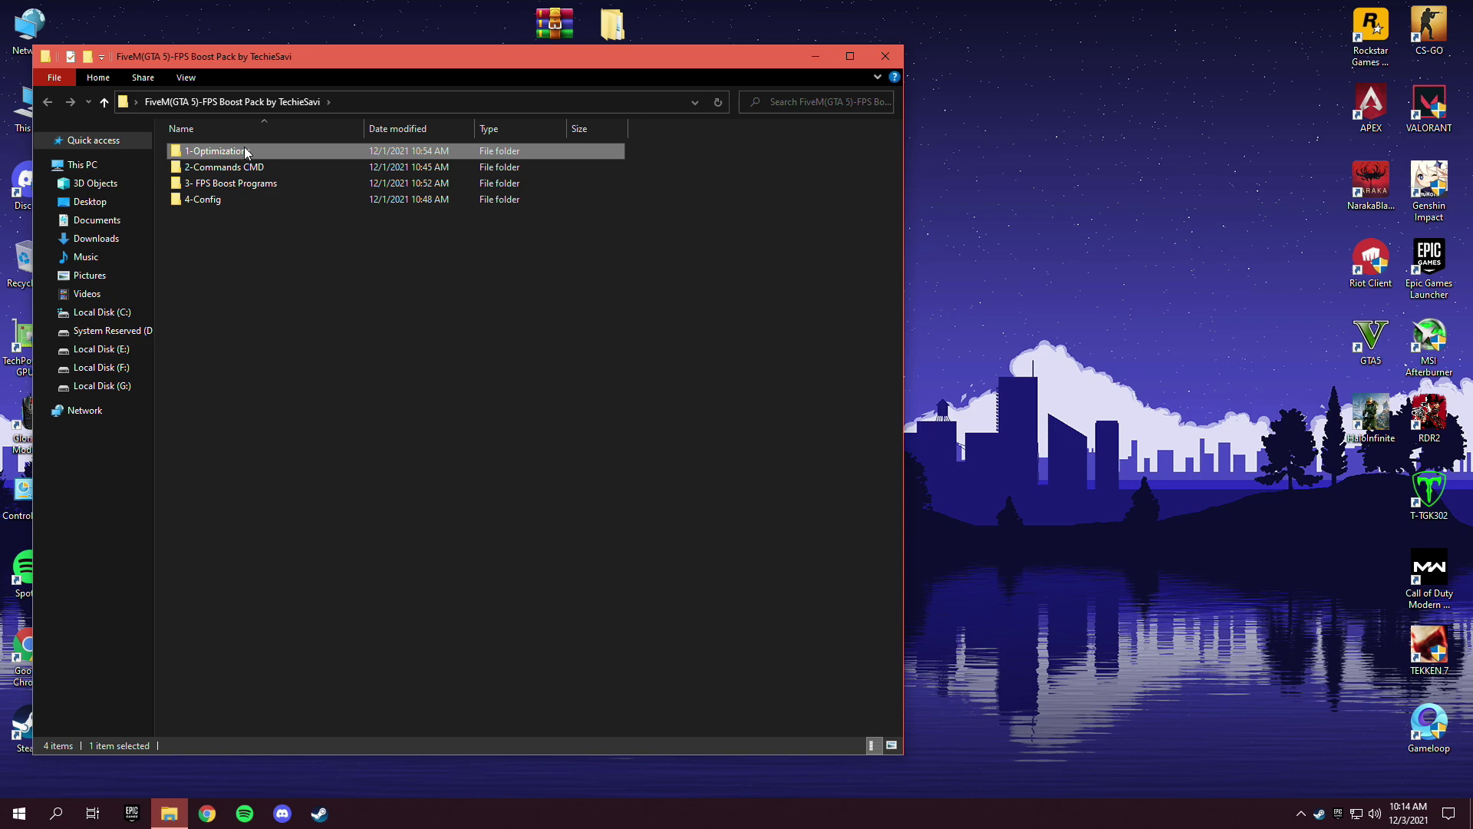
{"action": "right_click", "coordinate": [243, 147]}
{"action": "left_click", "coordinate": [276, 154]}
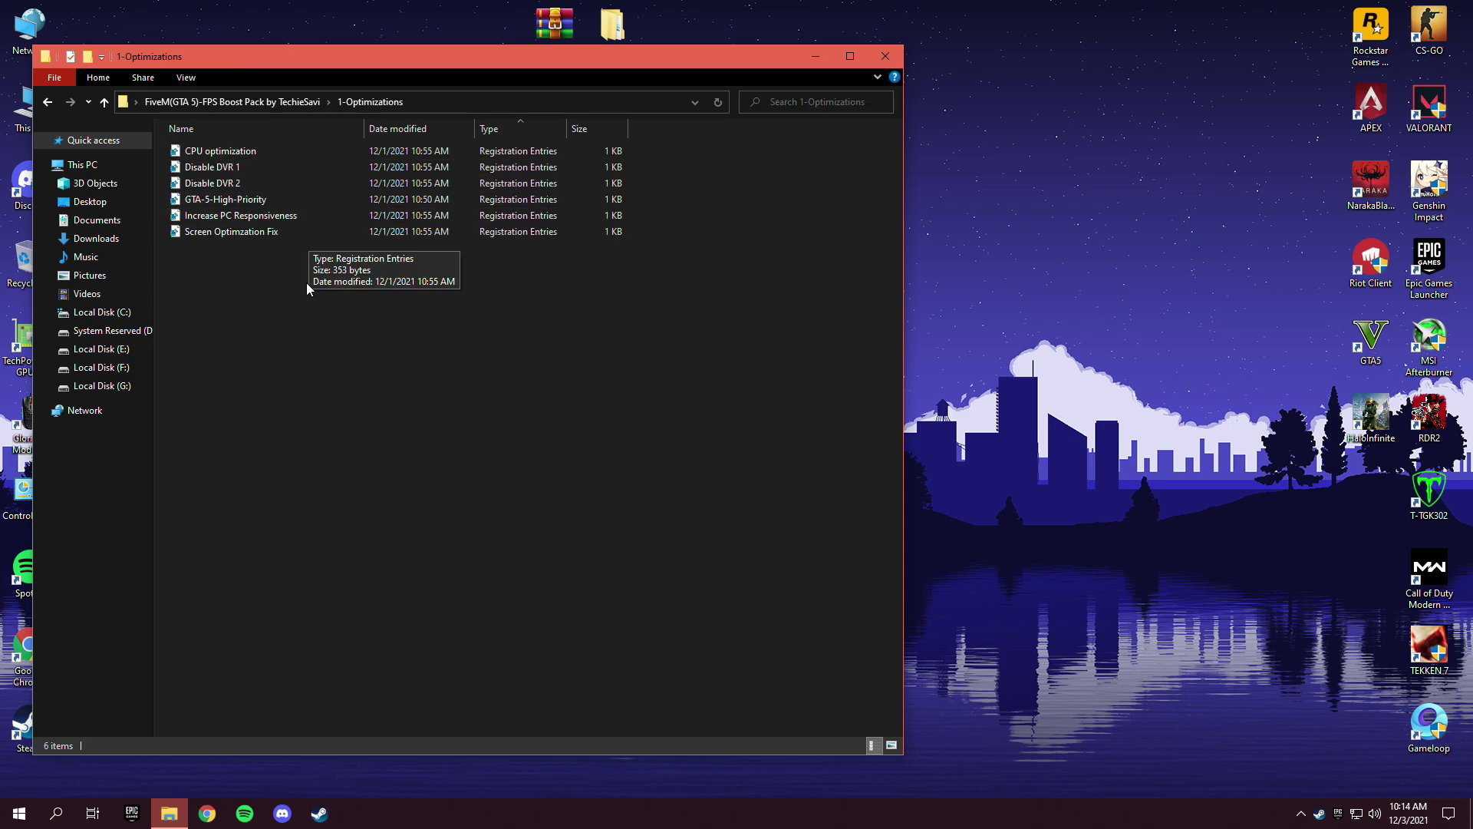
{"action": "left_click_drag", "start_coordinate": [306, 283], "coordinate": [274, 153]}
{"action": "left_click", "coordinate": [265, 275]}
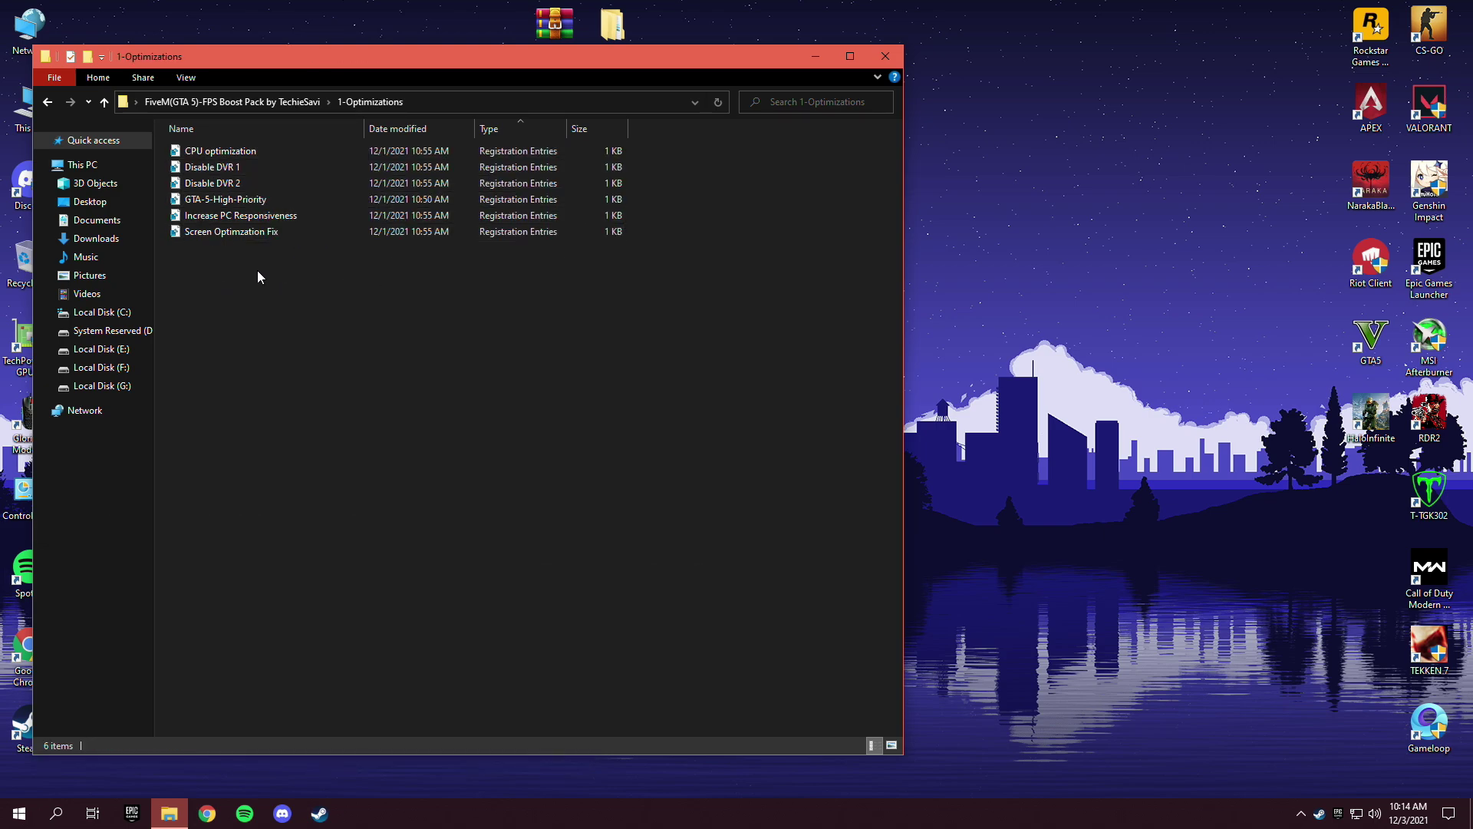
- Search Windows for Restore point and open the Create a restore point settings
{"action": "left_click", "coordinate": [51, 821]}
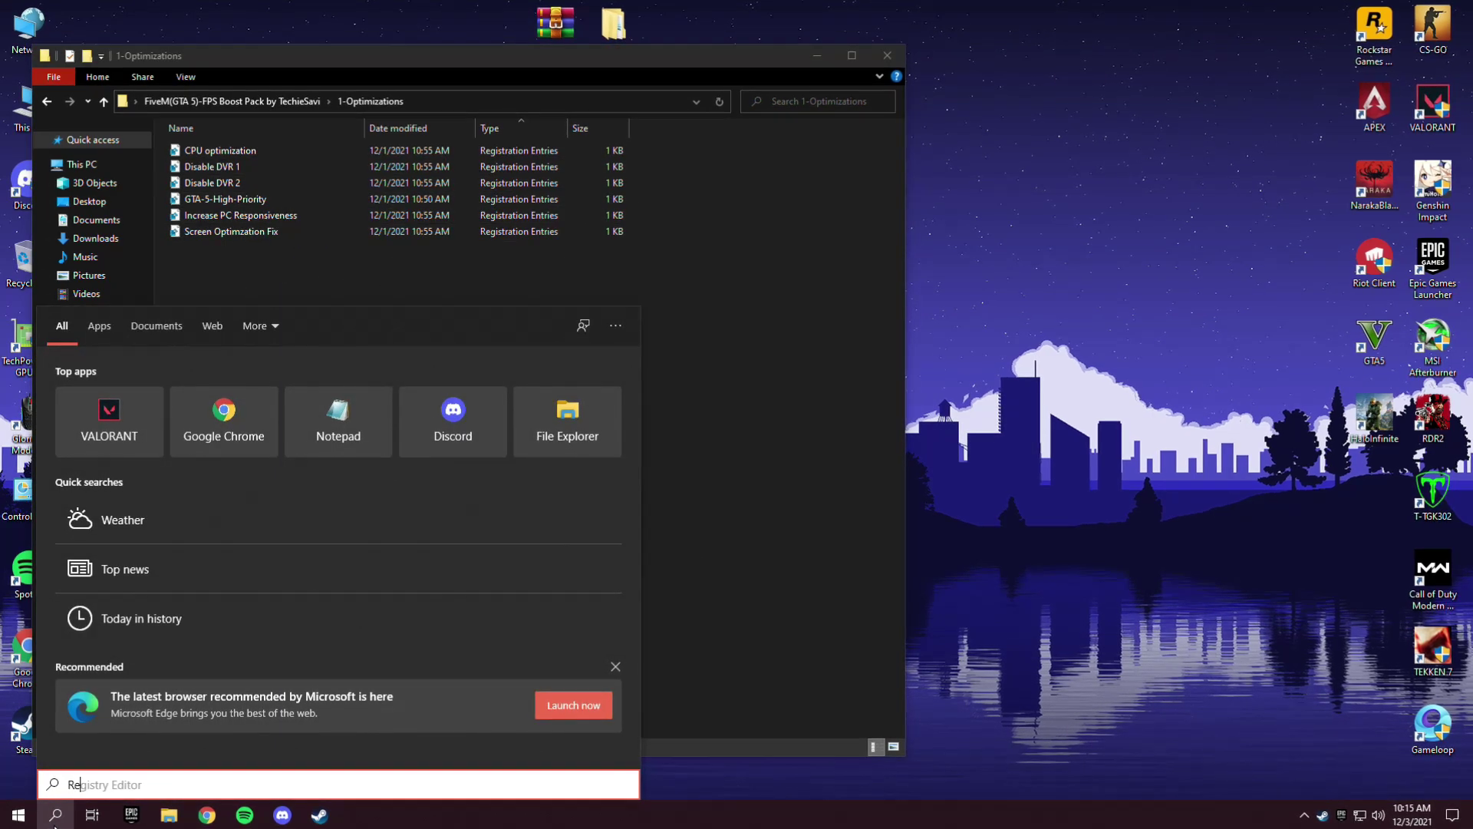
{"action": "type", "text": "Restore point"}
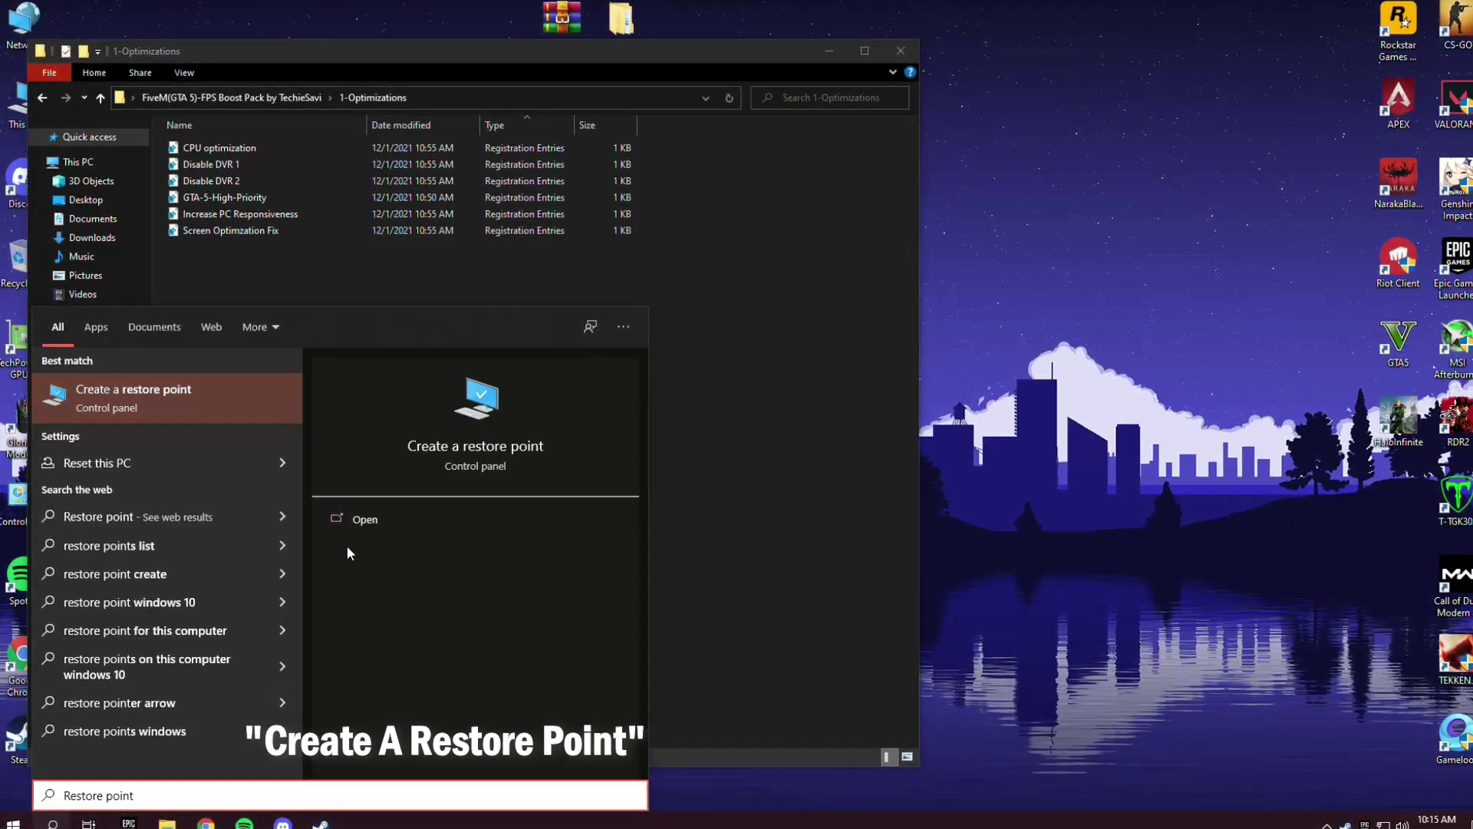
{"action": "left_click", "coordinate": [384, 520]}
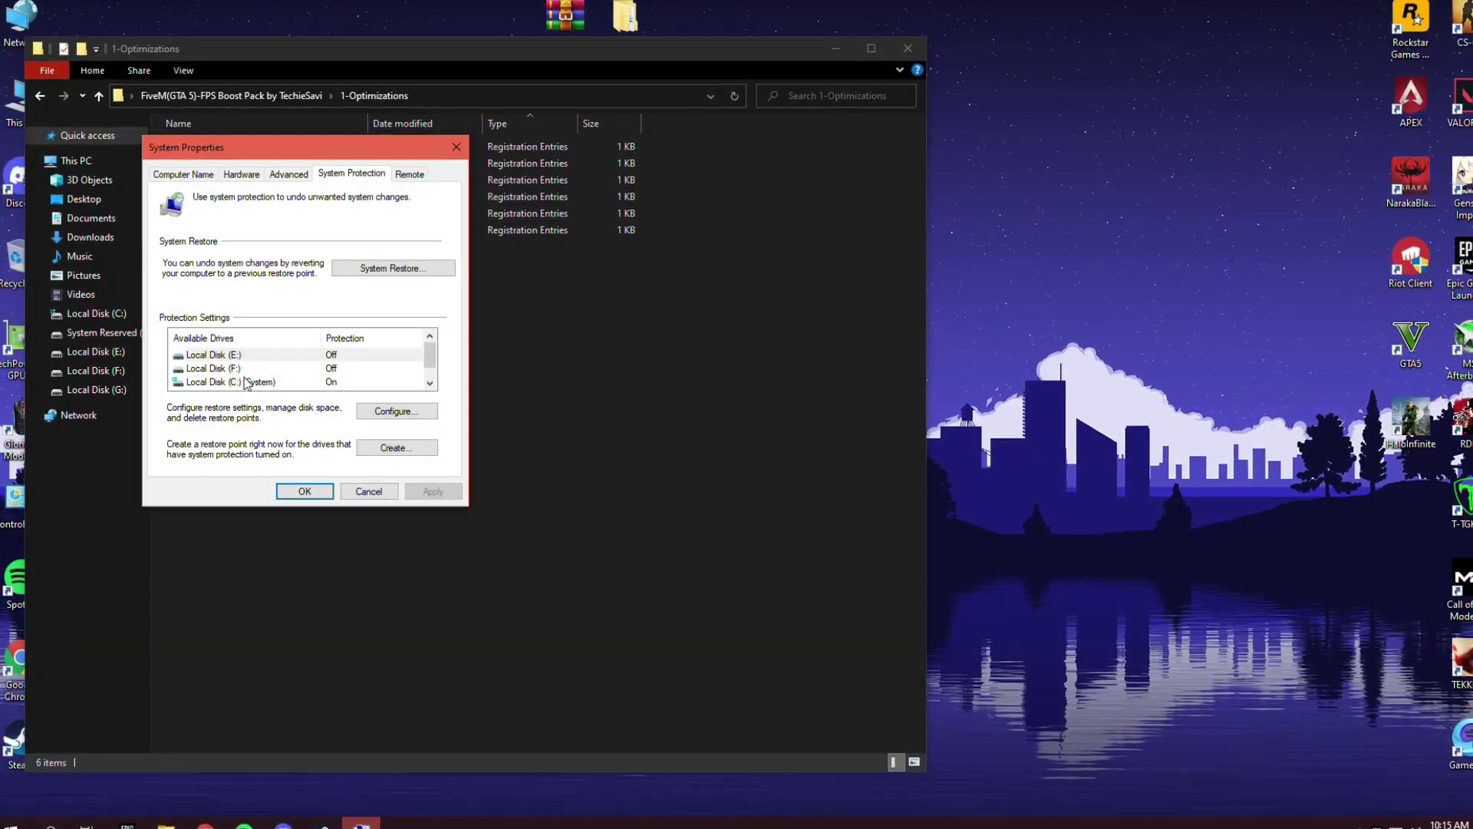
- Create a restore point named Backup for the Local Disk (C:) system drive and close System Properties
{"action": "left_click", "coordinate": [291, 382]}
{"action": "left_click", "coordinate": [398, 448]}
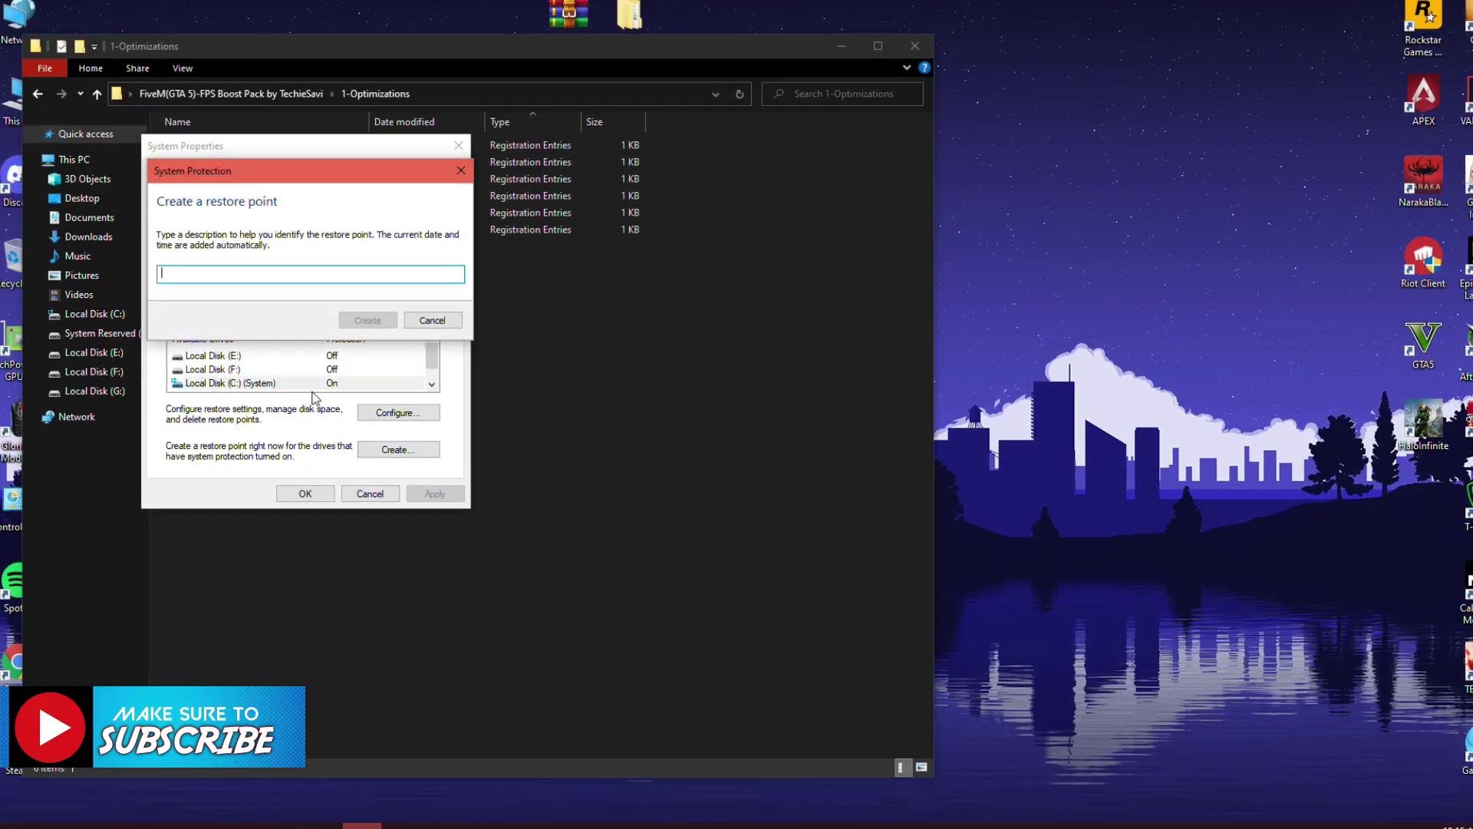
{"action": "type", "text": "Backup"}
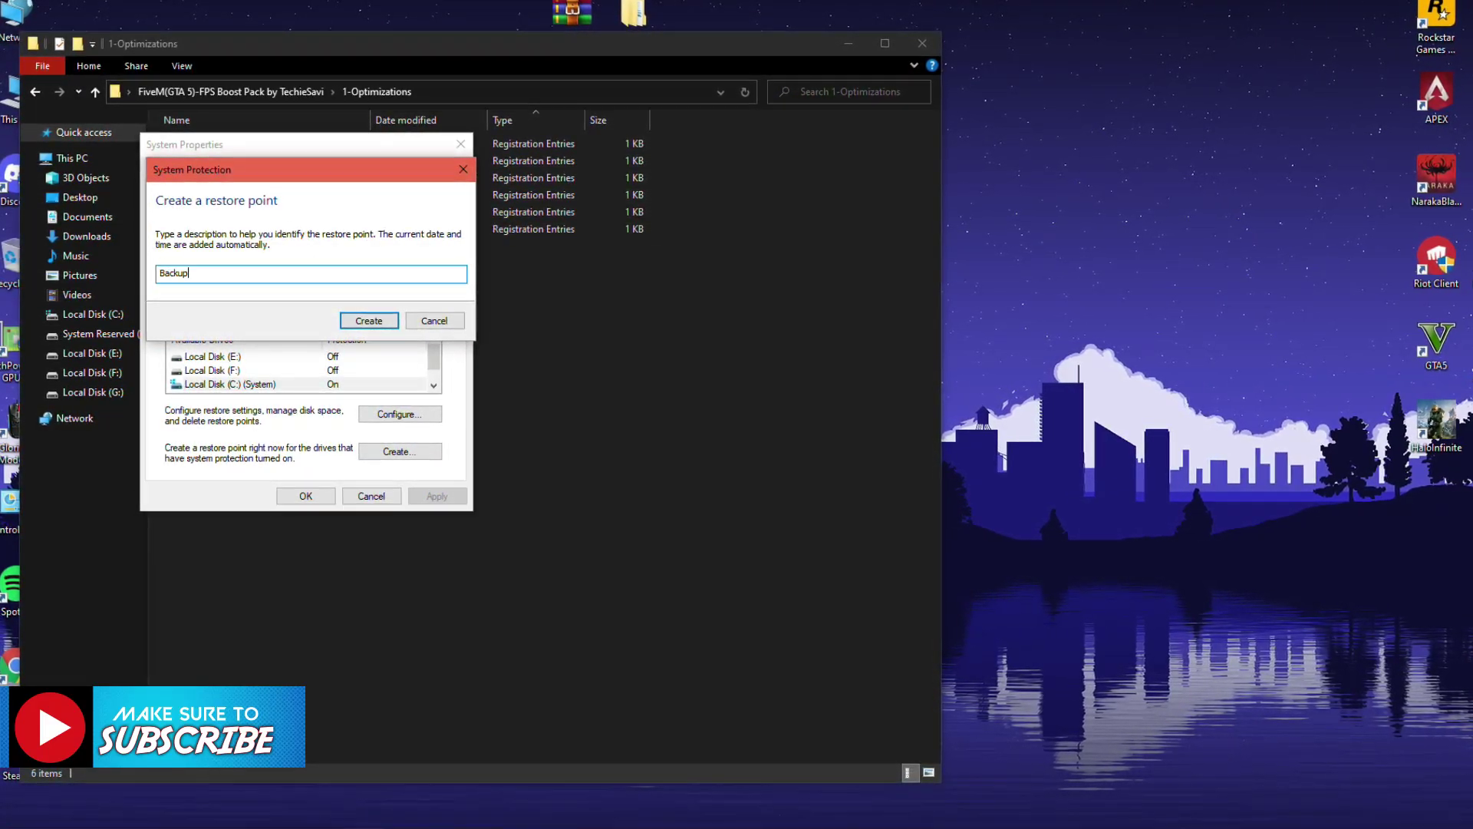
{"action": "left_click", "coordinate": [369, 320]}
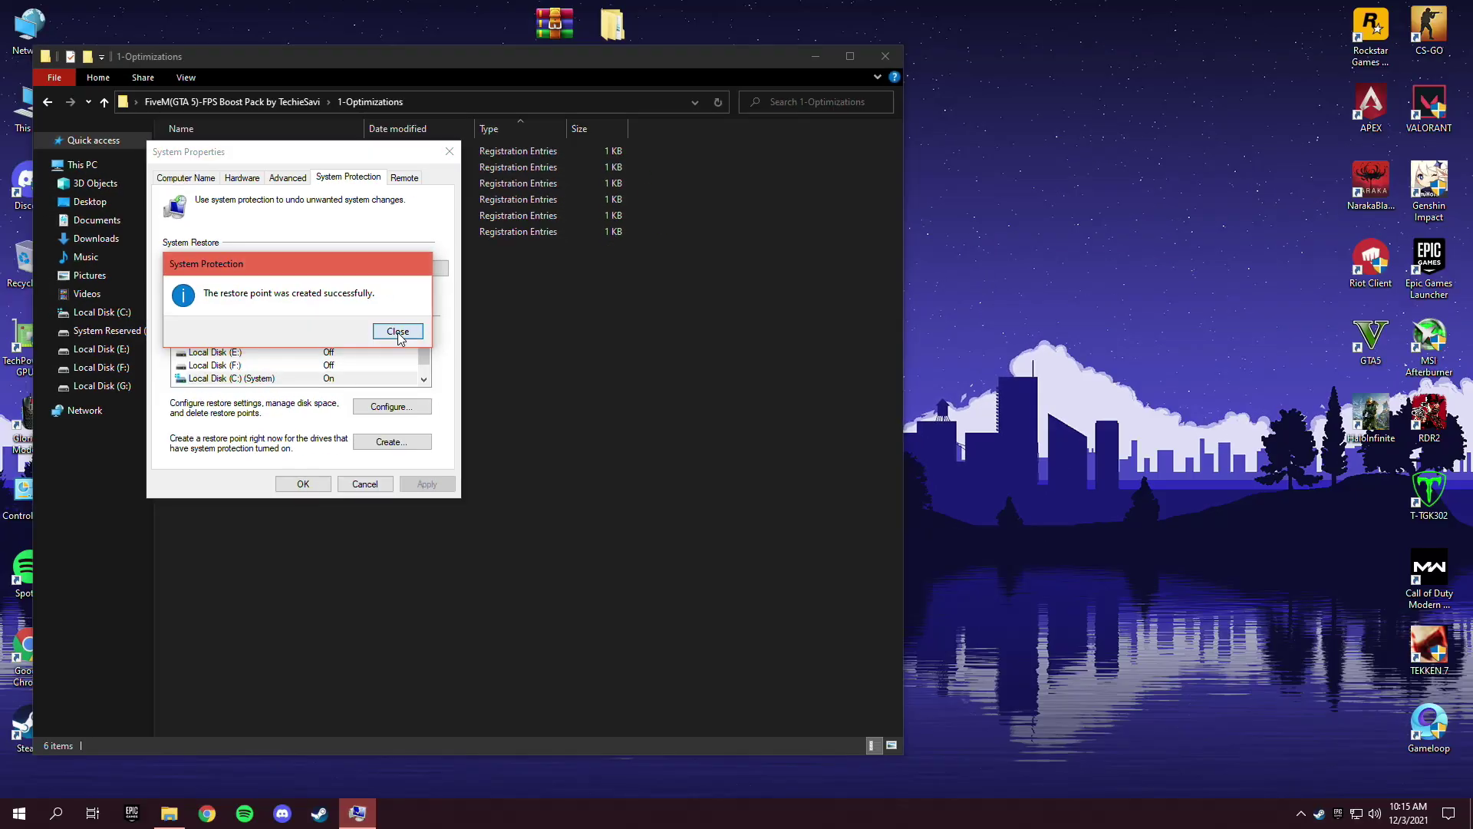
{"action": "left_click", "coordinate": [398, 332]}
{"action": "left_click", "coordinate": [303, 483]}
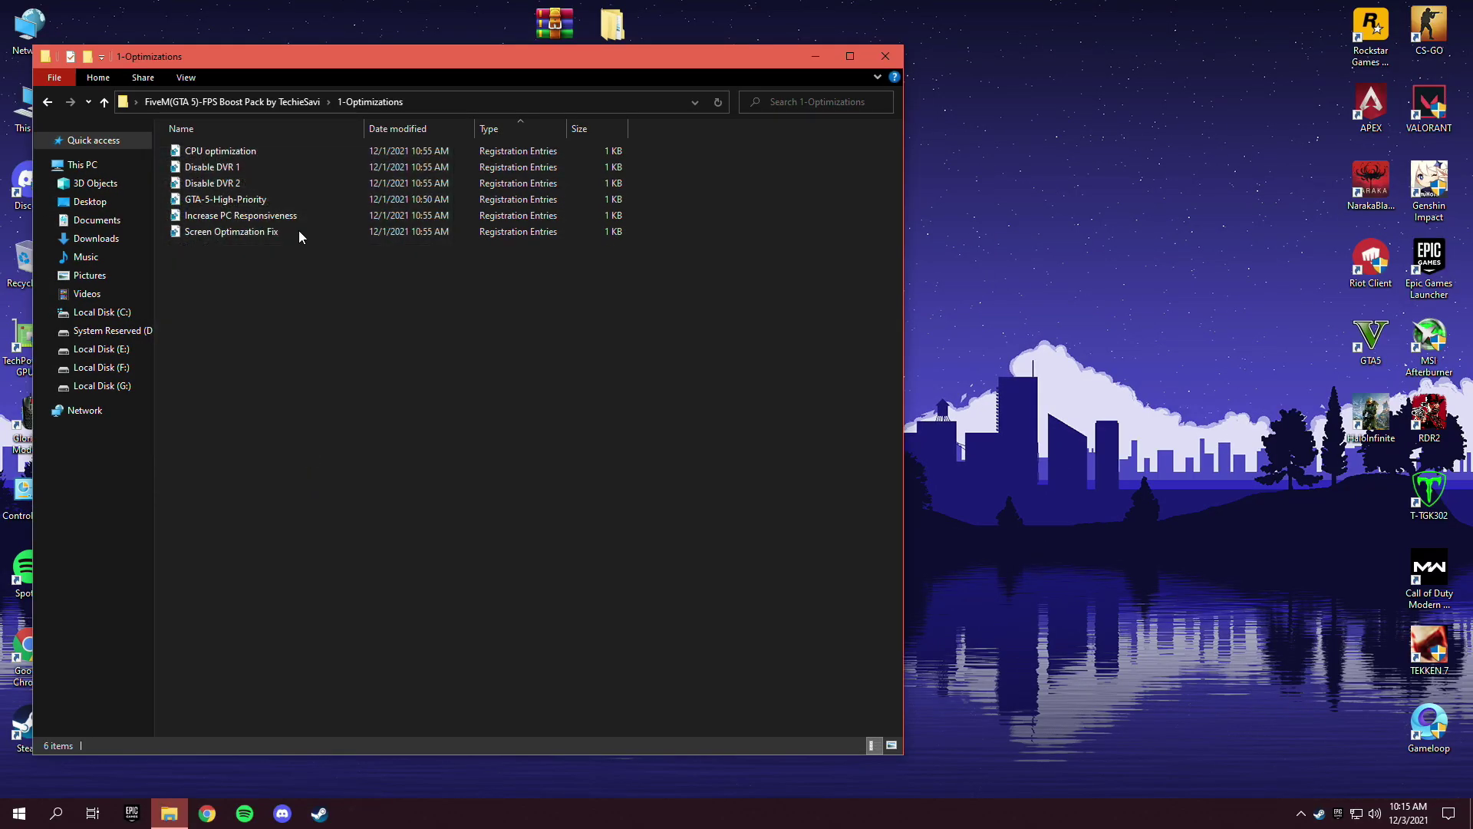
- Merge the CPU optimization registry file from the 1-Optimizations folder into the Windows registry
{"action": "left_click_drag", "start_coordinate": [260, 266], "coordinate": [299, 141]}
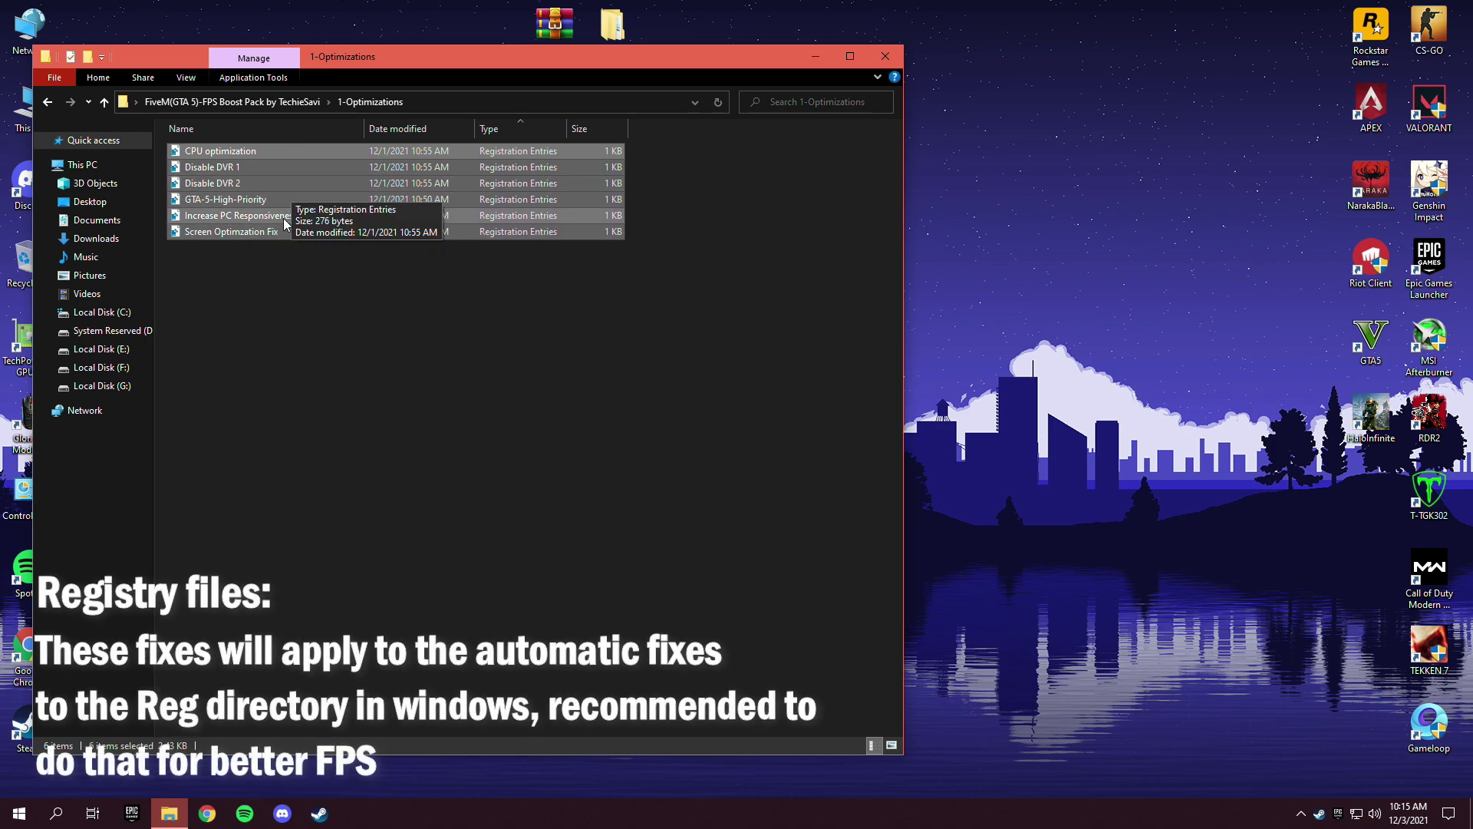
{"action": "left_click", "coordinate": [301, 266]}
{"action": "right_click", "coordinate": [218, 151]}
{"action": "left_click", "coordinate": [238, 157]}
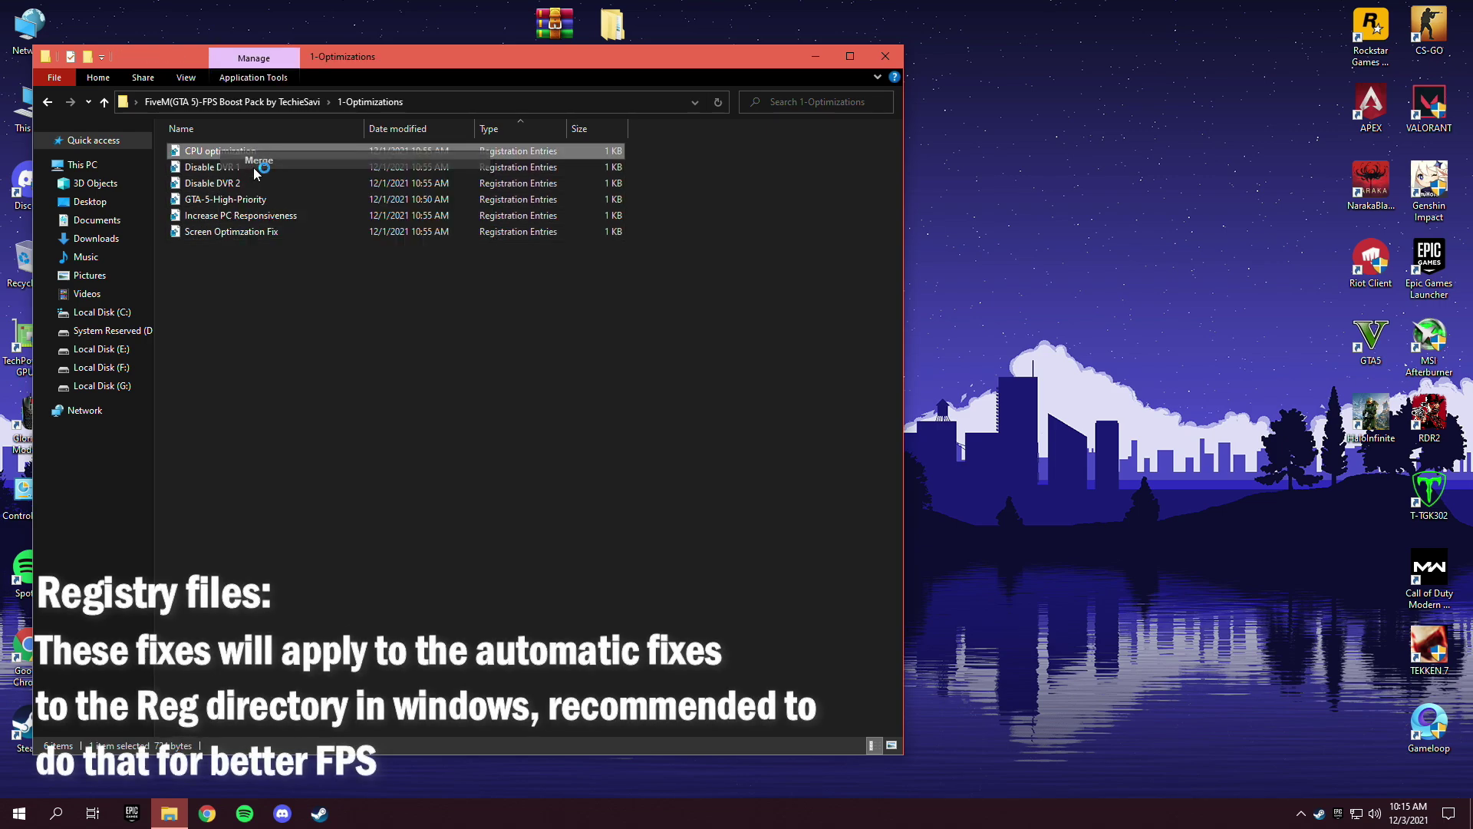
{"action": "left_click", "coordinate": [853, 430]}
{"action": "left_click", "coordinate": [911, 418]}
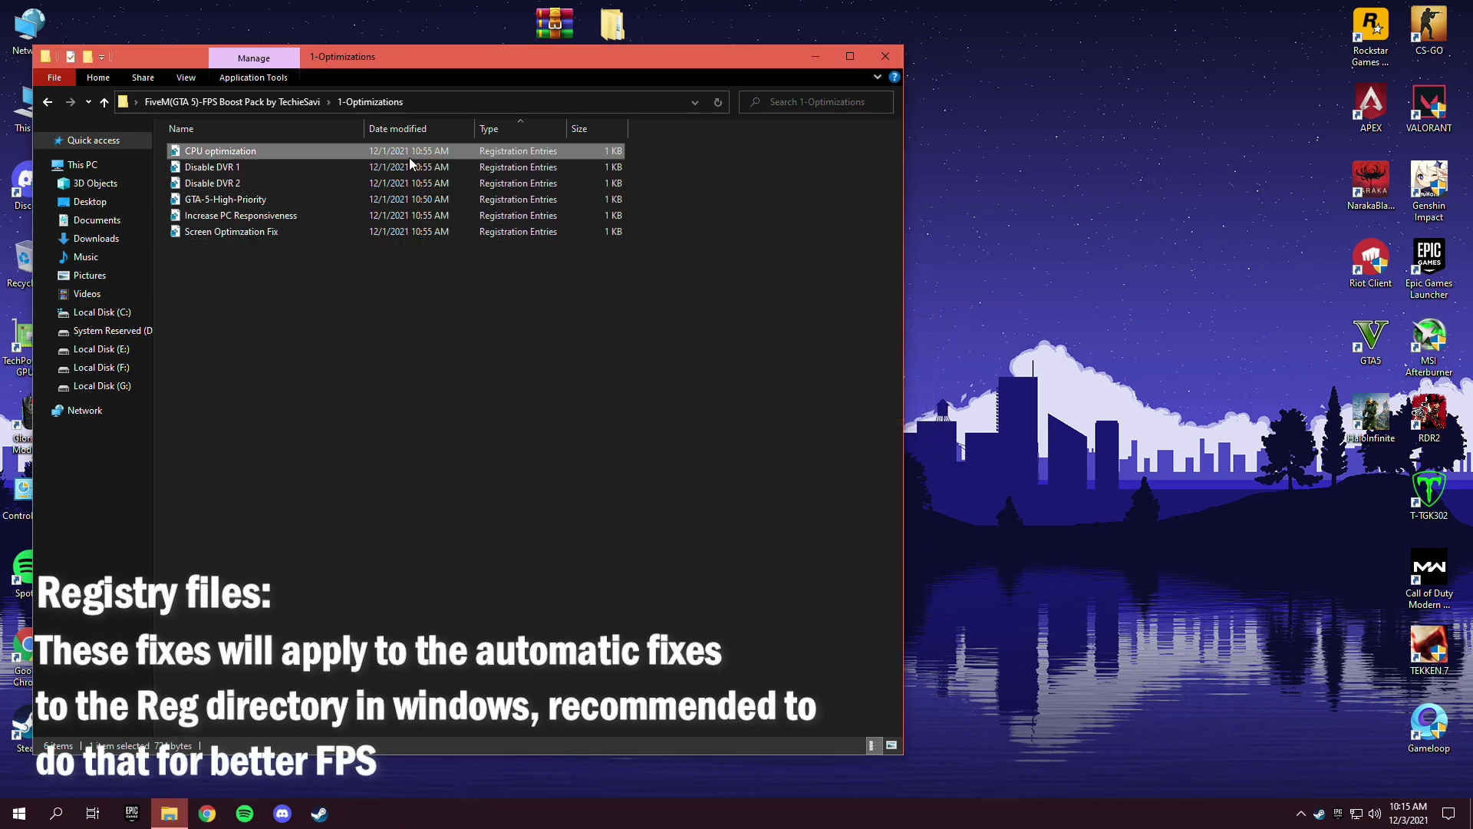
- Merge the Disable DVR 1 and Disable DVR 2 registry files into the Windows registry
{"action": "double_click", "coordinate": [409, 166]}
{"action": "left_click", "coordinate": [852, 431]}
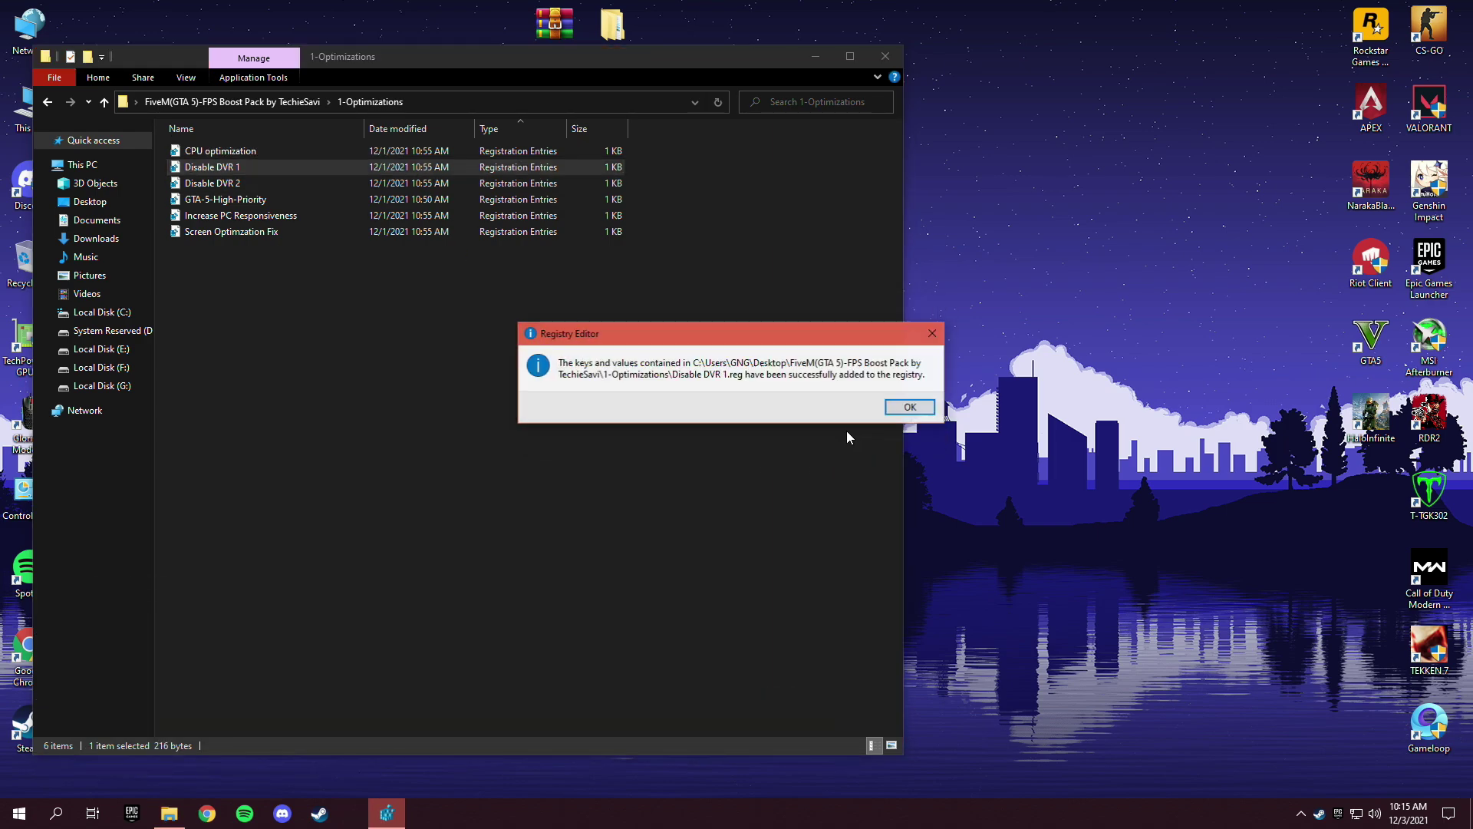
{"action": "left_click", "coordinate": [911, 410]}
{"action": "double_click", "coordinate": [434, 182]}
{"action": "left_click", "coordinate": [853, 431]}
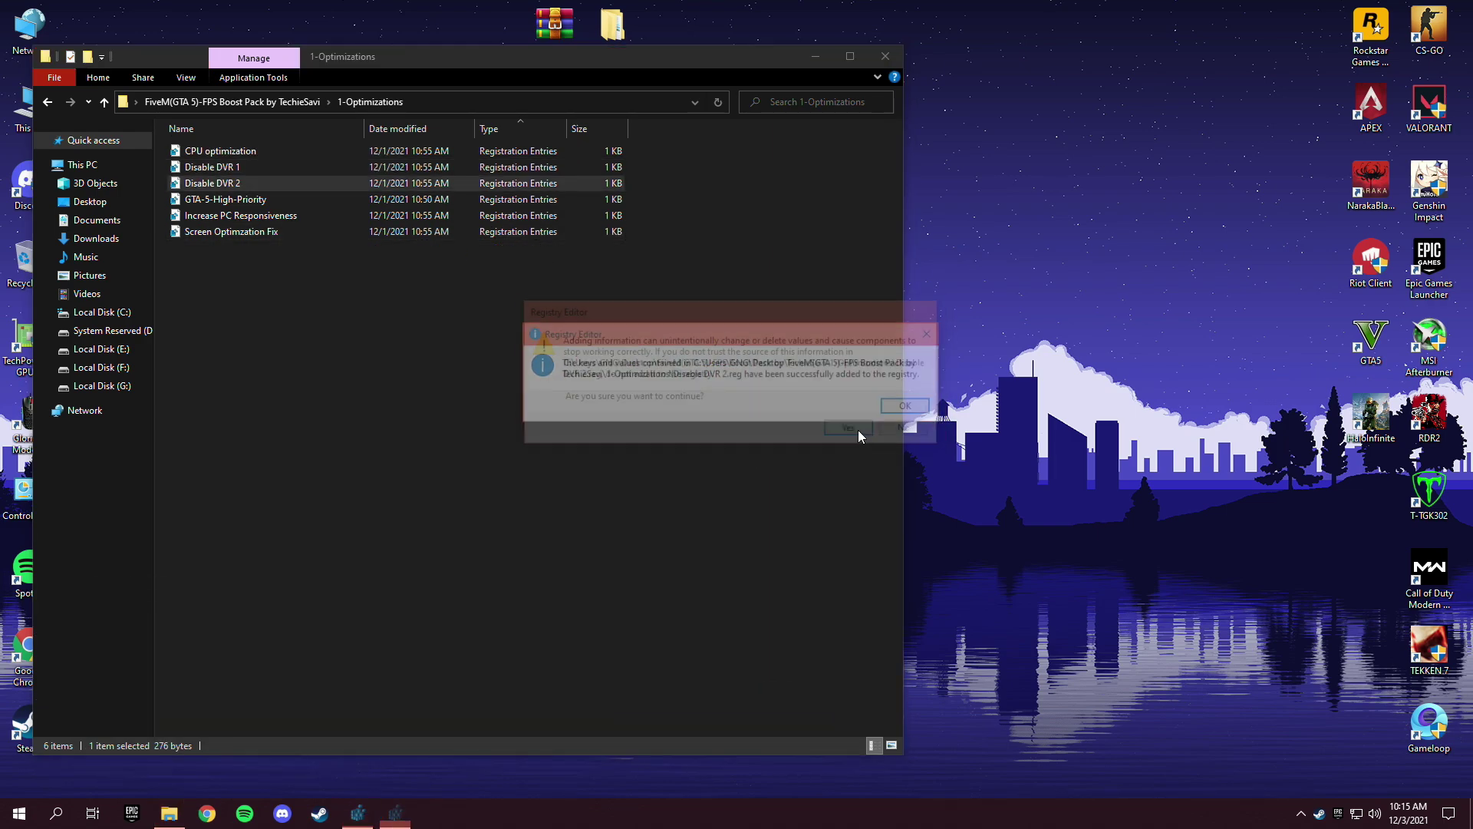
{"action": "left_click", "coordinate": [905, 406]}
- Merge the GTA-5-High-Priority and Increase PC Responsiveness registry files into the Windows registry
{"action": "double_click", "coordinate": [429, 200]}
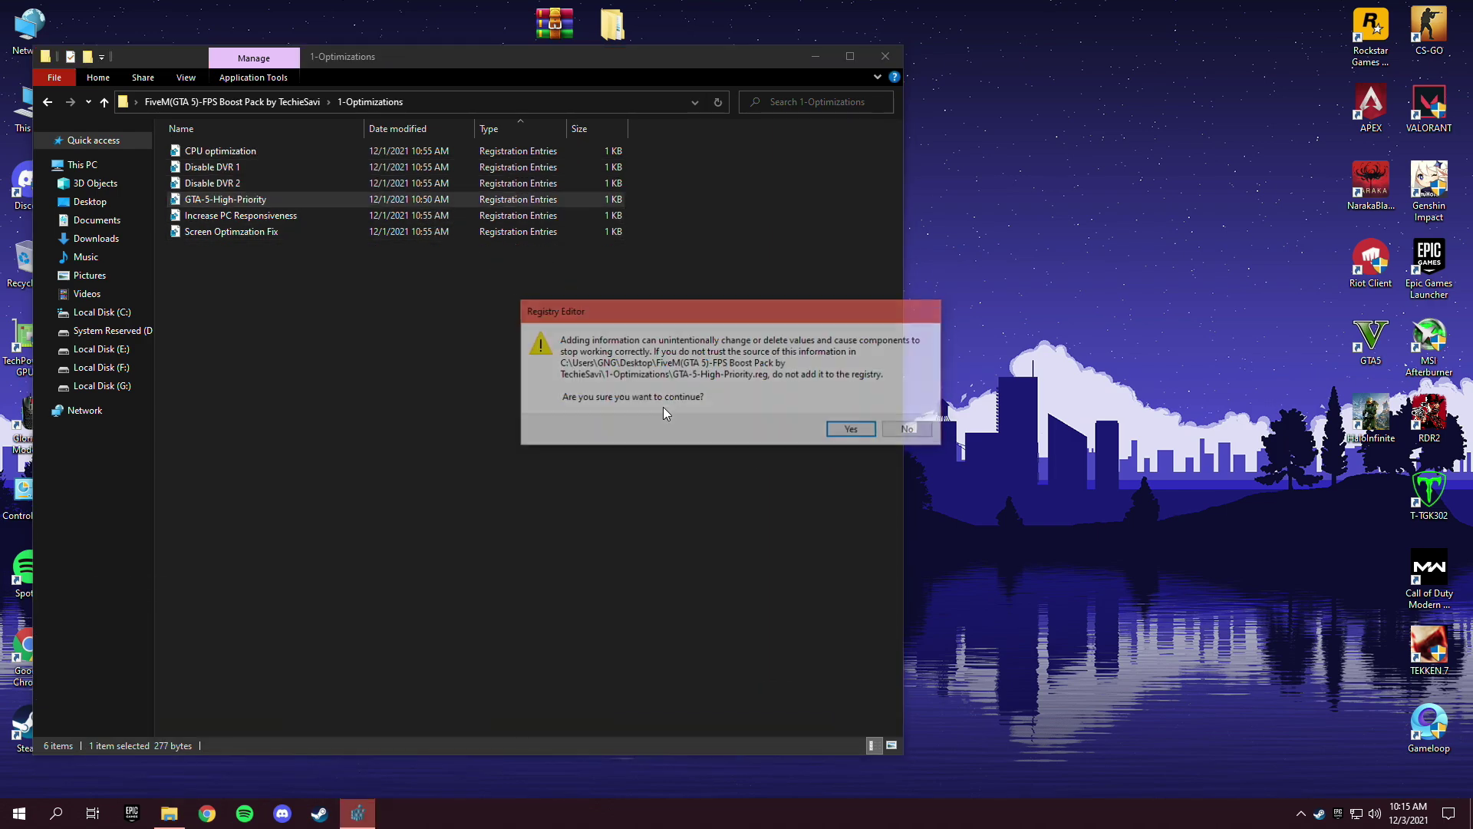
{"action": "left_click", "coordinate": [851, 429]}
{"action": "left_click", "coordinate": [907, 412]}
{"action": "double_click", "coordinate": [526, 216]}
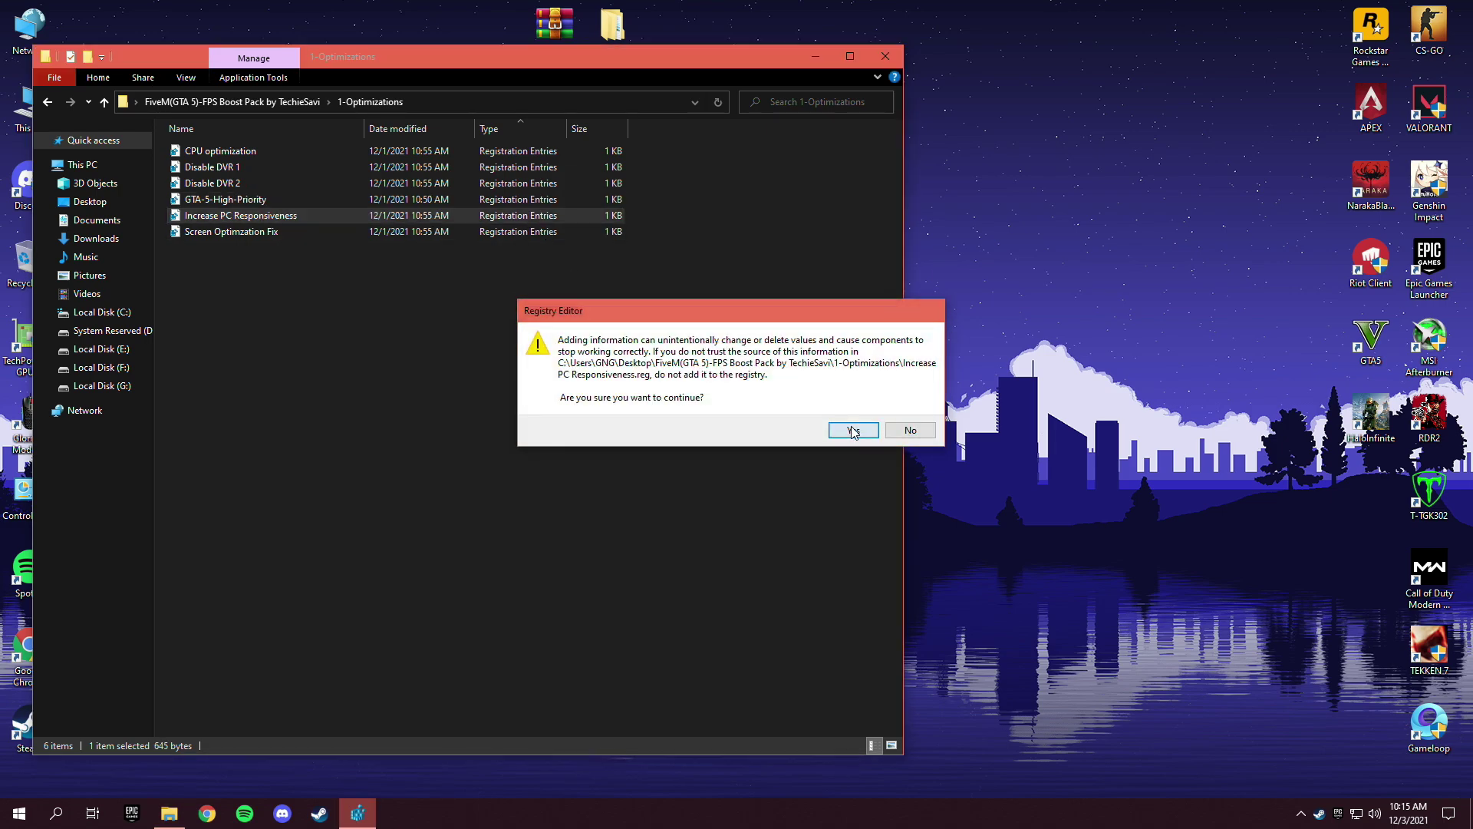
{"action": "left_click", "coordinate": [853, 429]}
{"action": "left_click", "coordinate": [916, 413]}
- Merge the Screen Optimzation Fix registry file into the Windows registry
{"action": "double_click", "coordinate": [553, 231]}
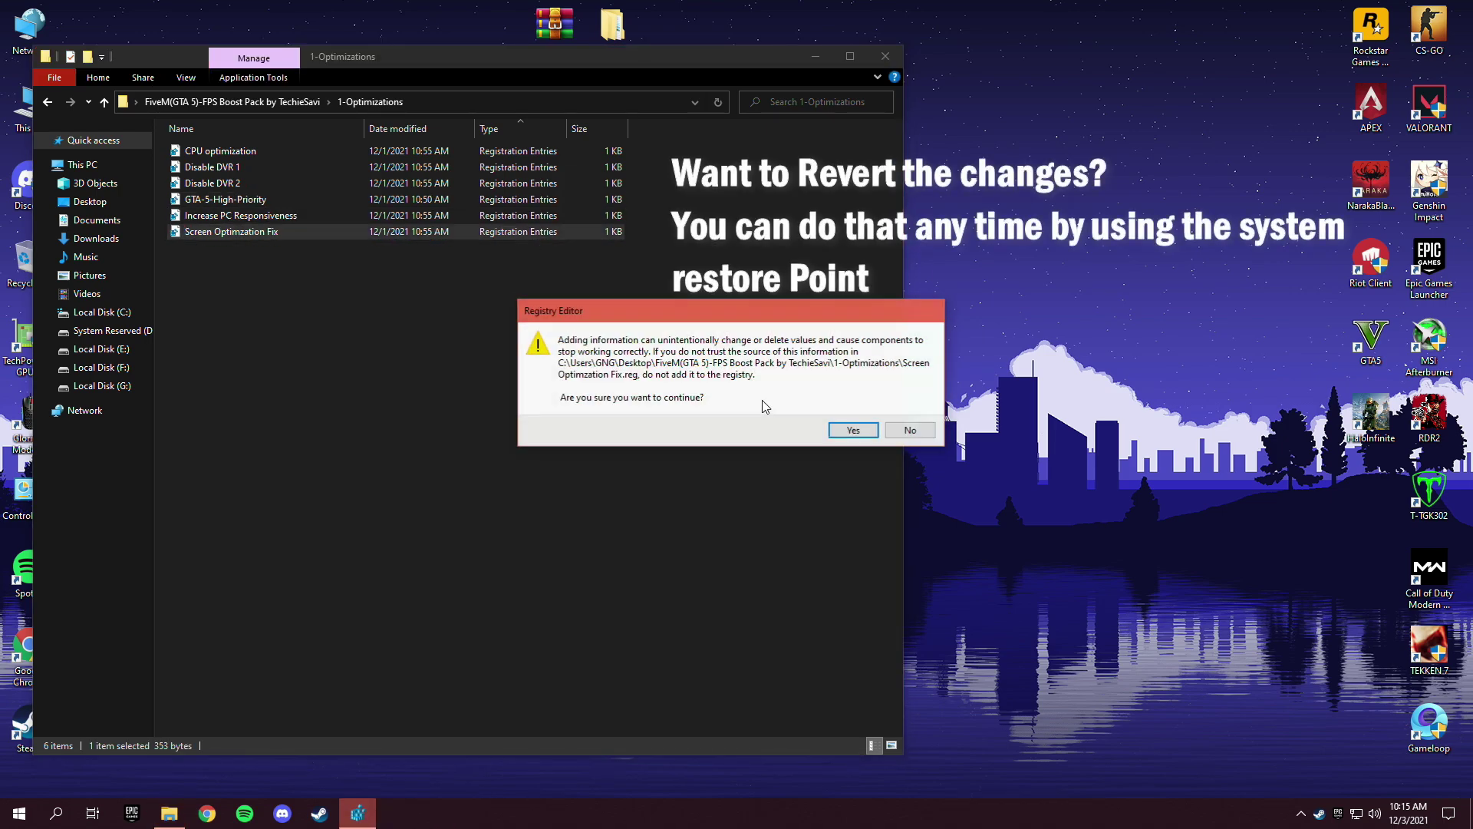
{"action": "left_click", "coordinate": [852, 430]}
{"action": "left_click", "coordinate": [907, 412]}
{"action": "left_click_drag", "start_coordinate": [260, 278], "coordinate": [384, 142]}
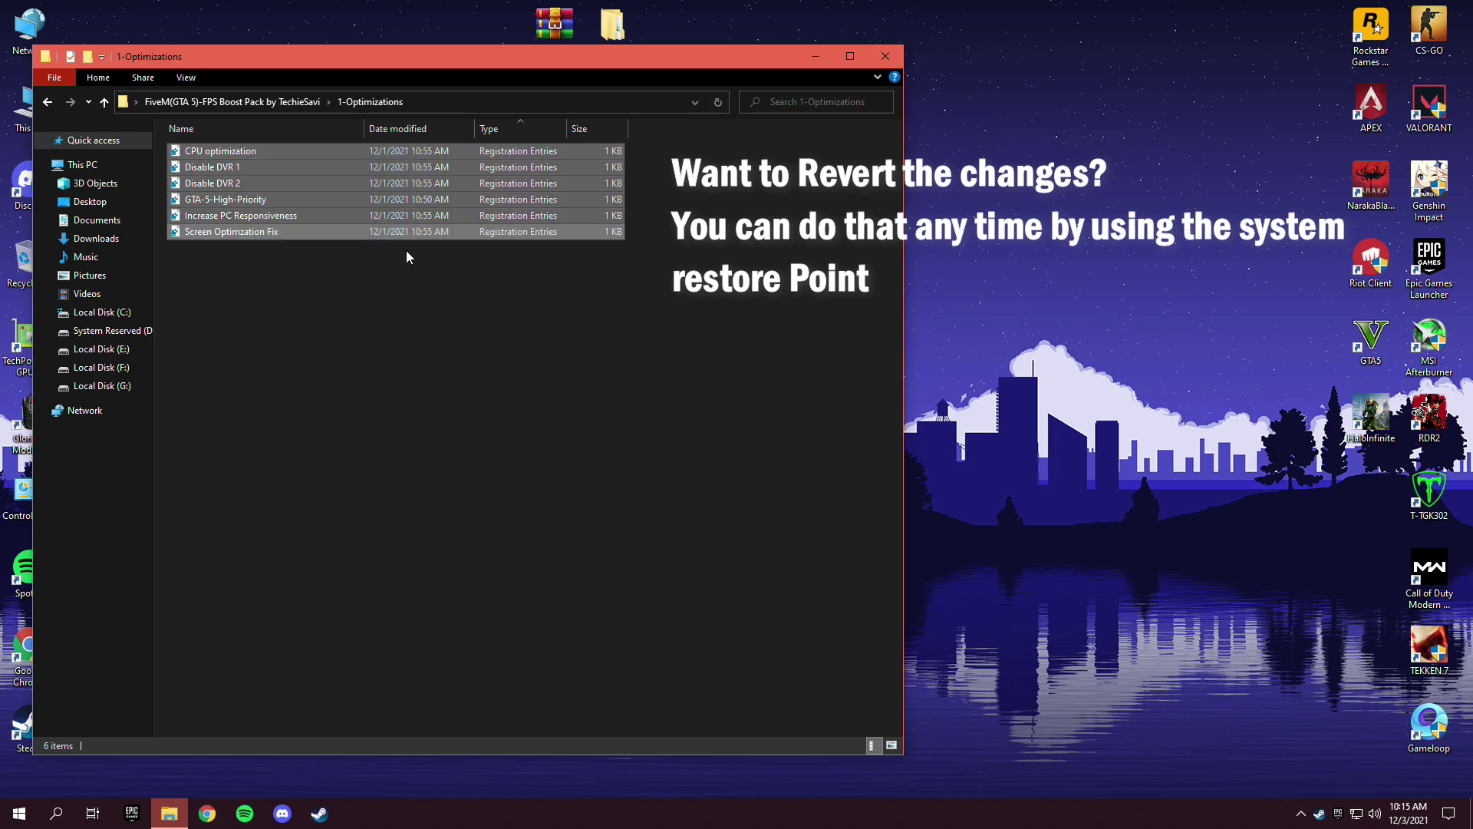
- Open the Commands CMD text document from the boost pack's 2-Commands CMD folder and minimize the folder window
{"action": "left_click", "coordinate": [300, 106]}
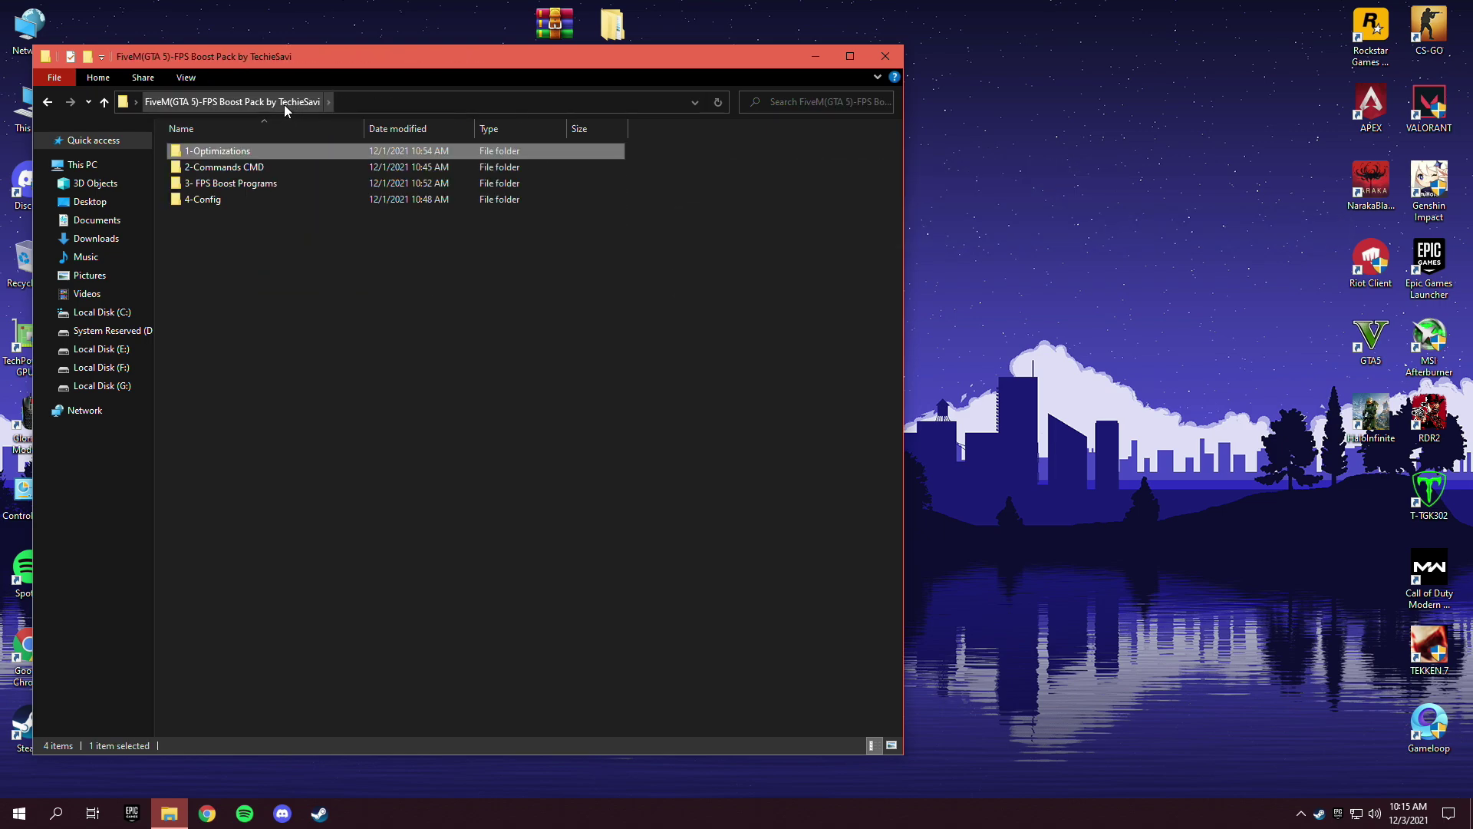
{"action": "left_click", "coordinate": [250, 169]}
{"action": "right_click", "coordinate": [252, 166]}
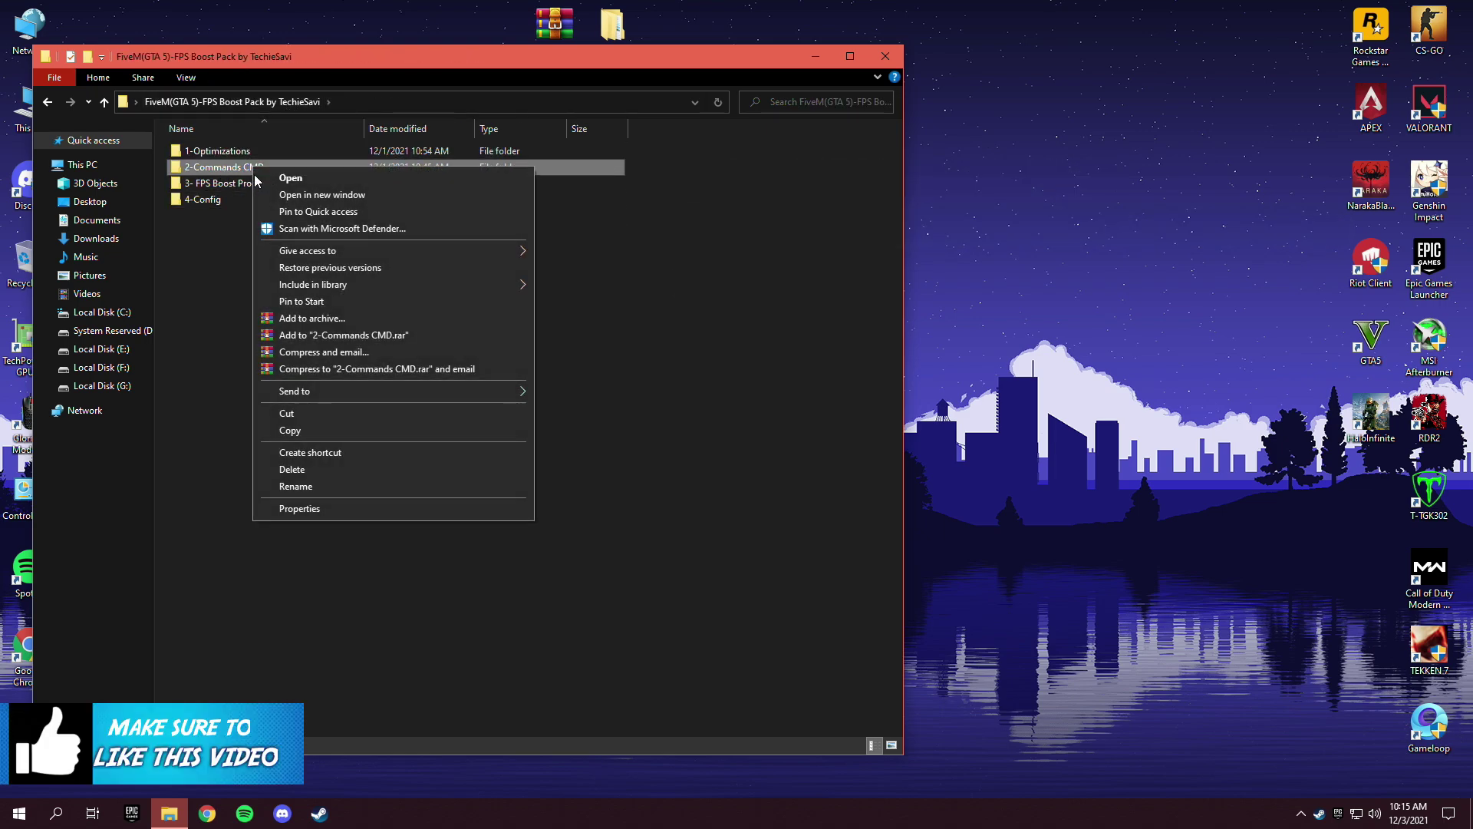
{"action": "left_click", "coordinate": [292, 178]}
{"action": "right_click", "coordinate": [245, 154]}
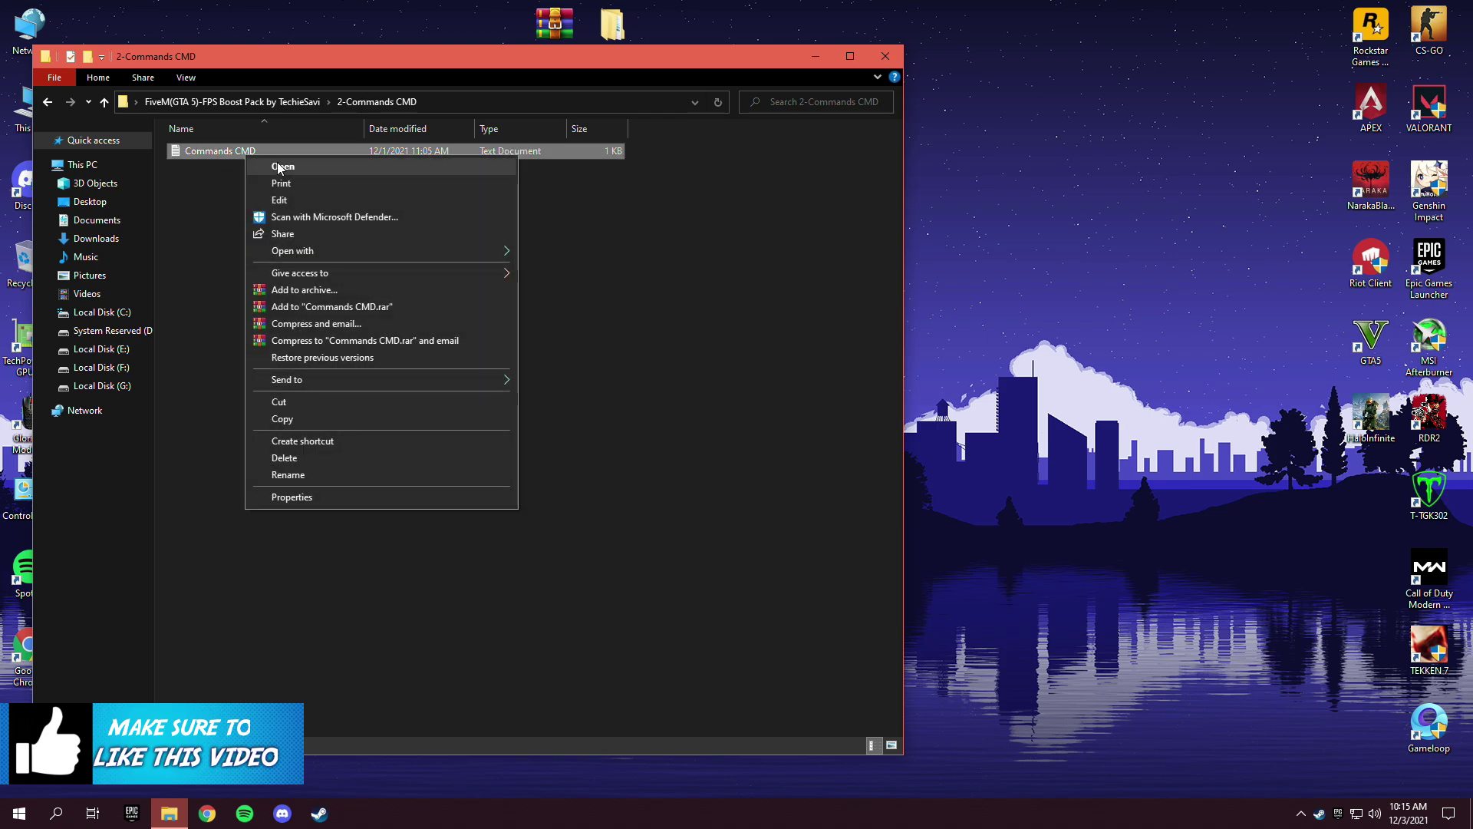
{"action": "left_click", "coordinate": [280, 166]}
{"action": "left_click", "coordinate": [812, 55]}
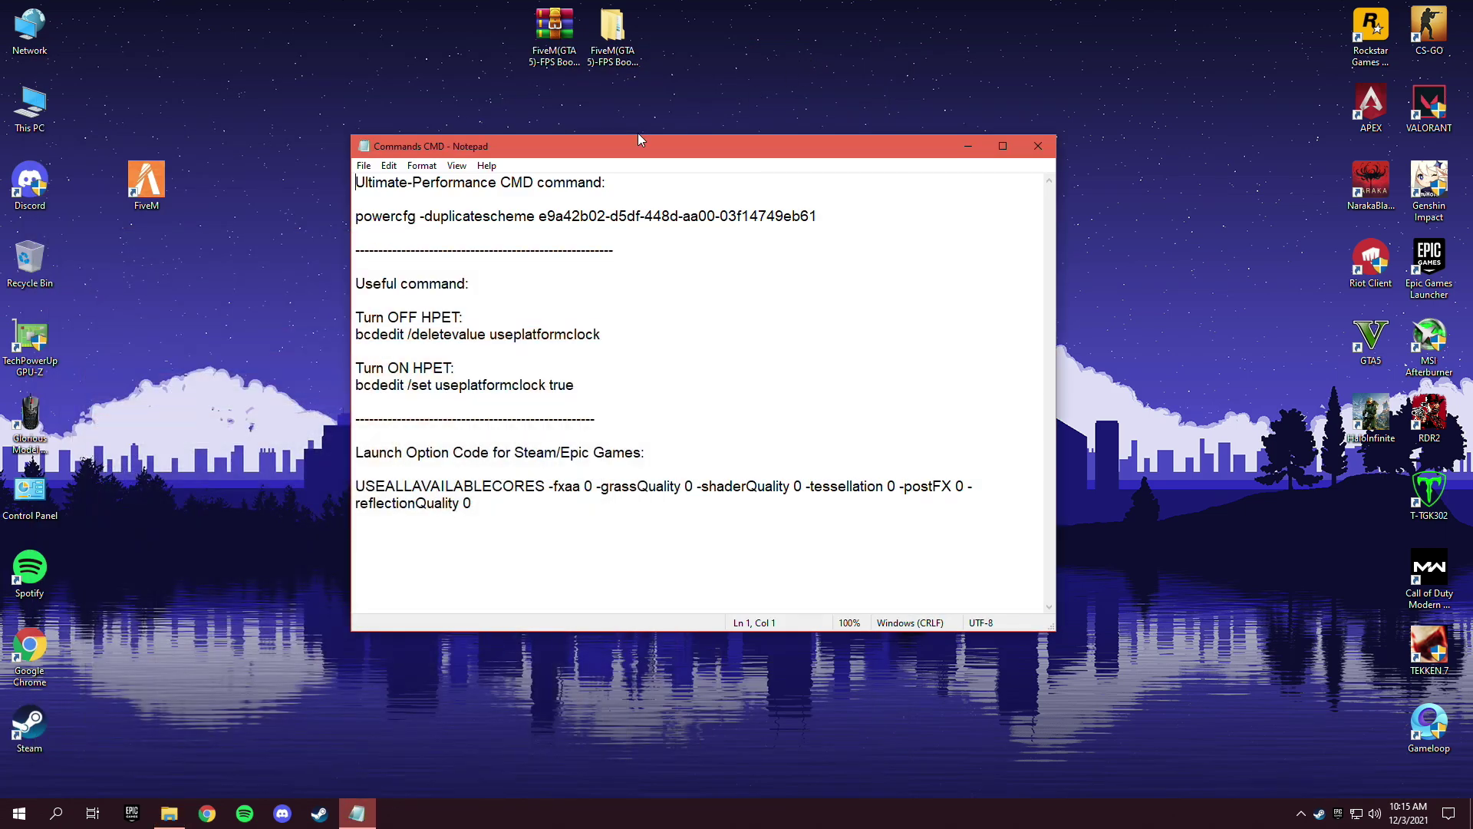
{"action": "left_click_drag", "start_coordinate": [639, 152], "coordinate": [452, 86]}
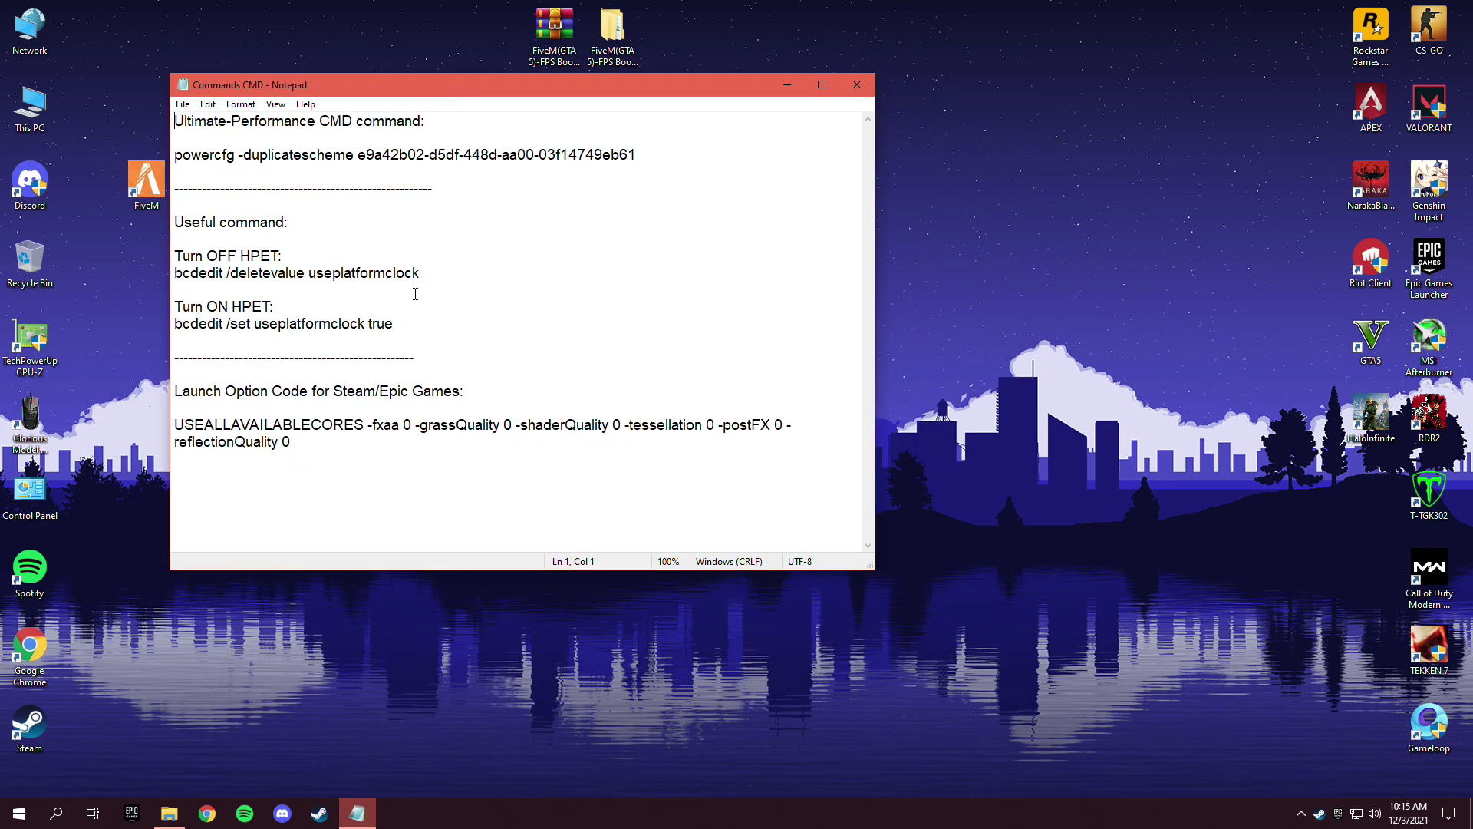
- Copy the Ultimate-Performance command, powercfg -duplicatescheme e9a42b02-d5df-448d-aa00-03f14749eb61, from the Commands CMD text file
{"action": "left_click_drag", "start_coordinate": [653, 160], "coordinate": [274, 159]}
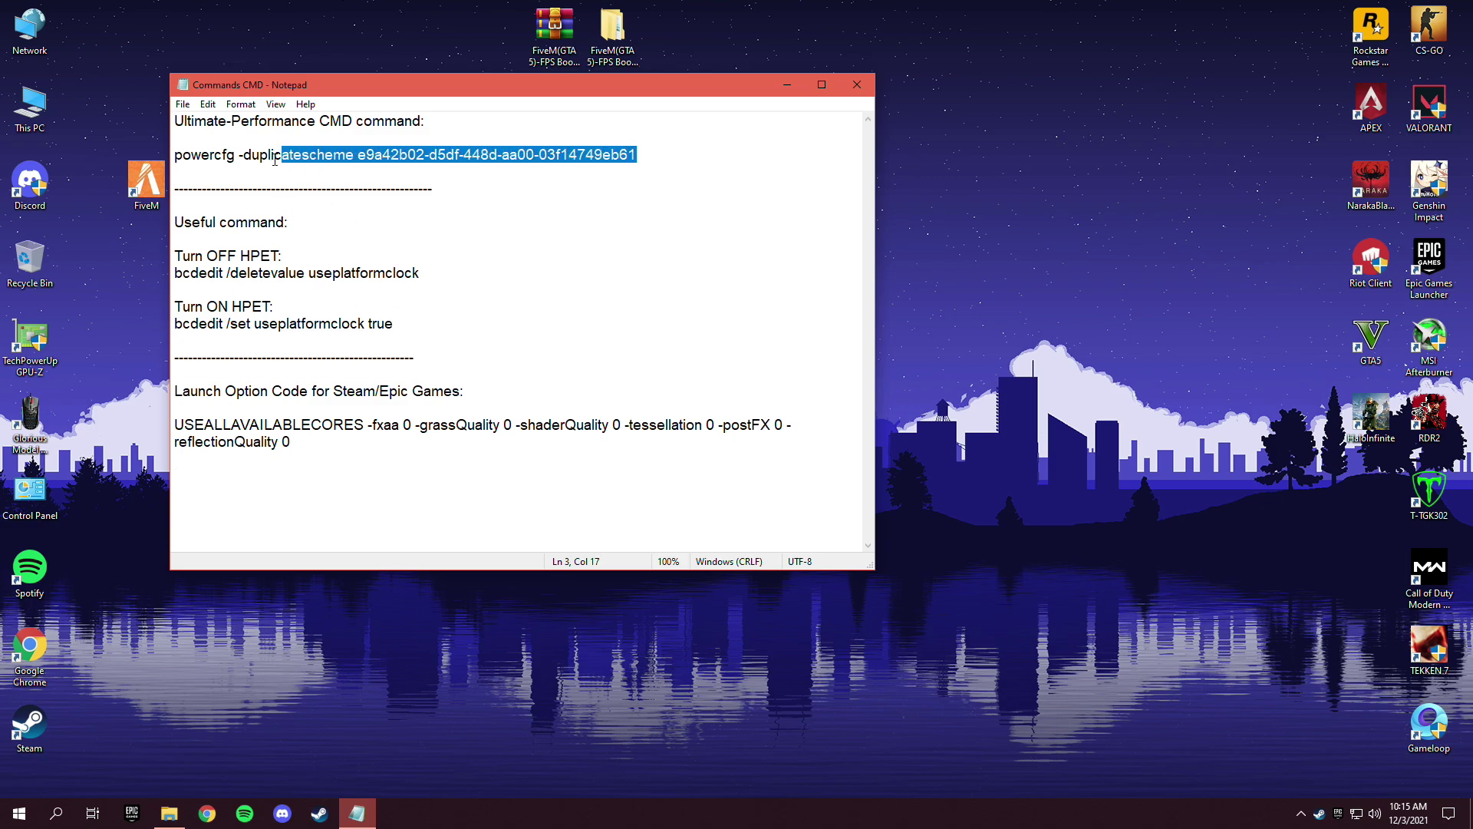
{"action": "right_click", "coordinate": [618, 159]}
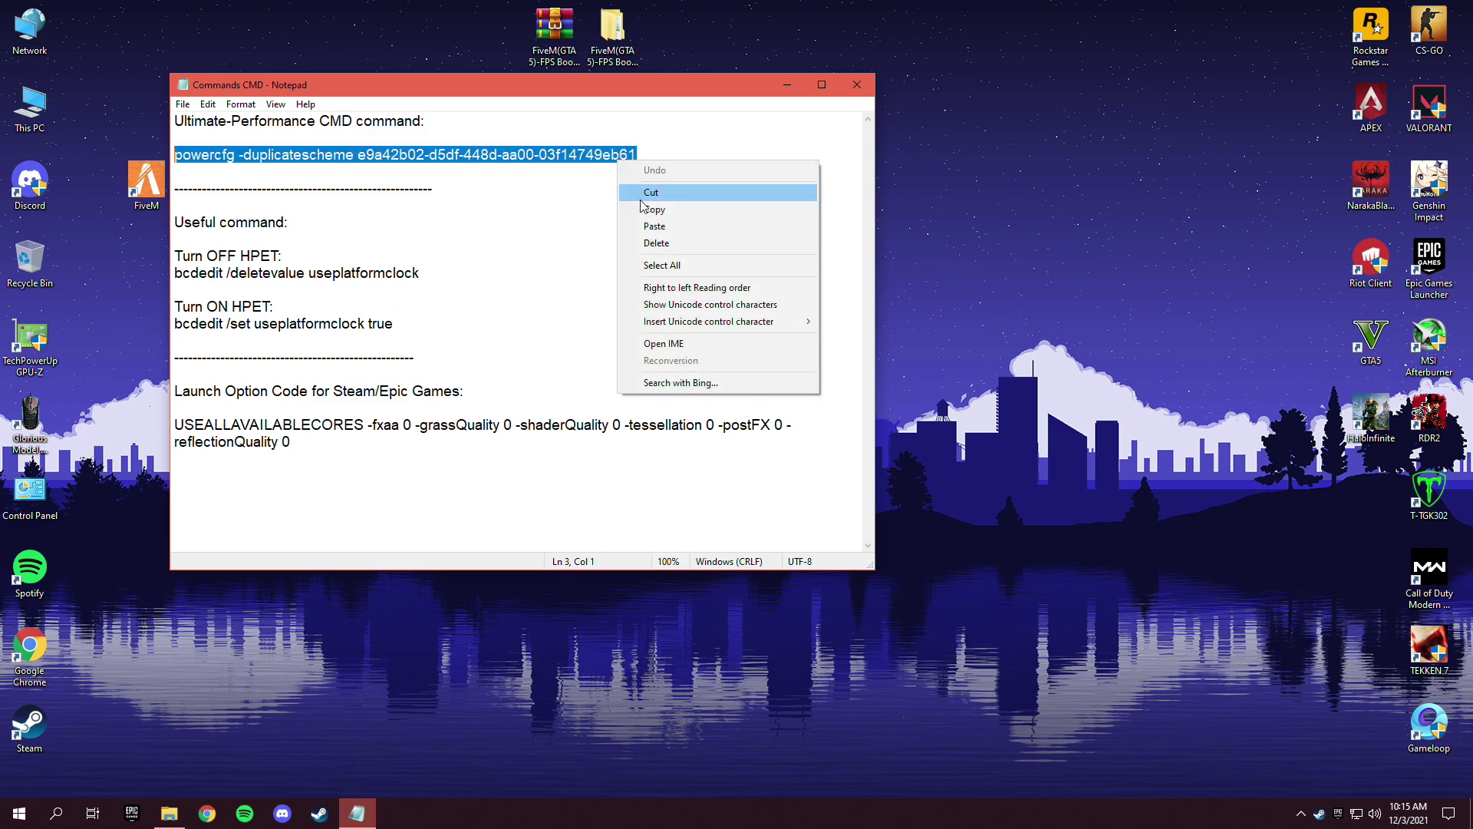
{"action": "left_click", "coordinate": [637, 209]}
{"action": "left_click", "coordinate": [593, 165]}
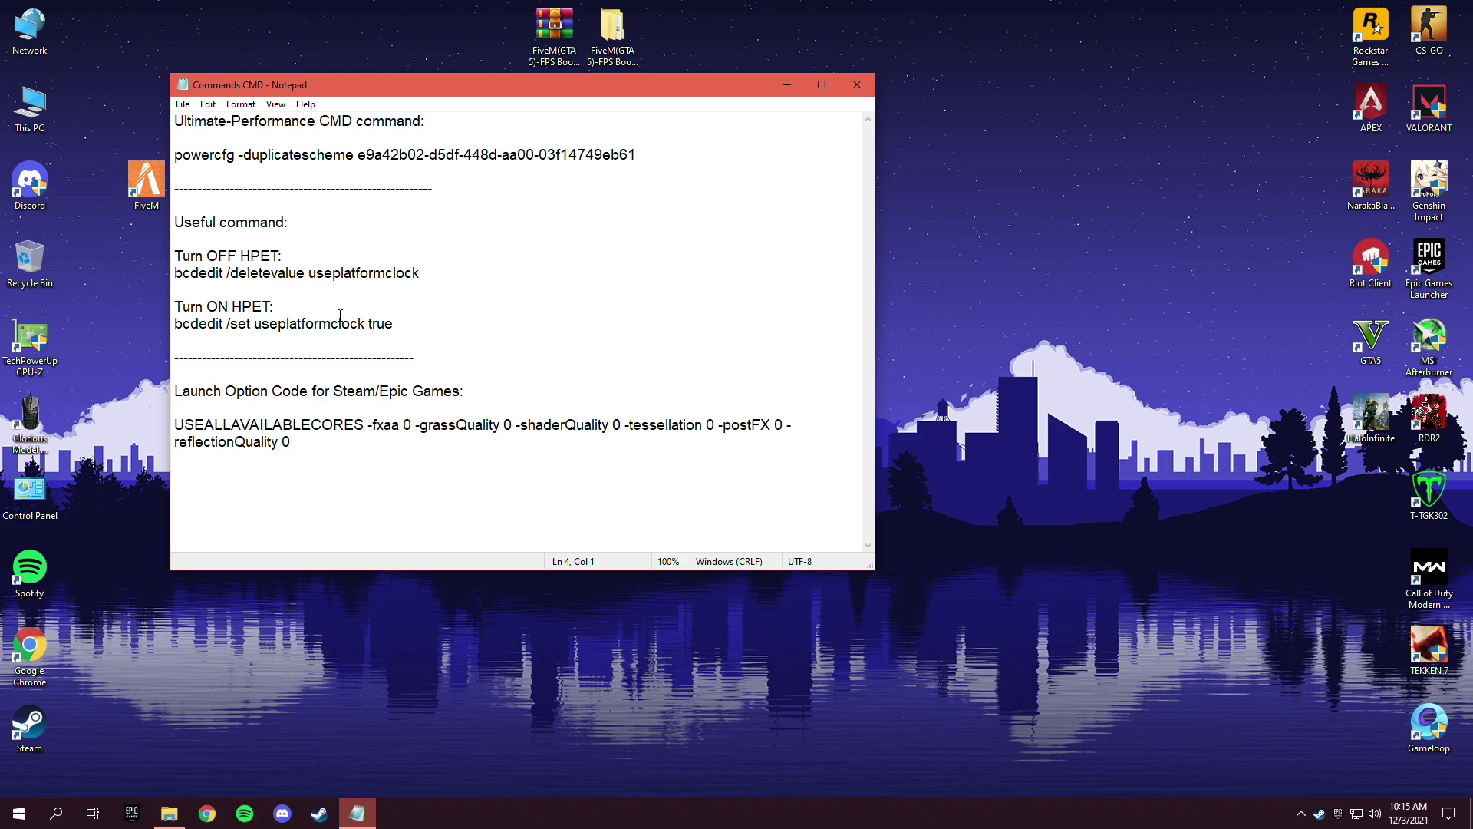
- Launch Command Prompt by running cmd, and place its window clear of the command text in Notepad
{"action": "right_click", "coordinate": [10, 823]}
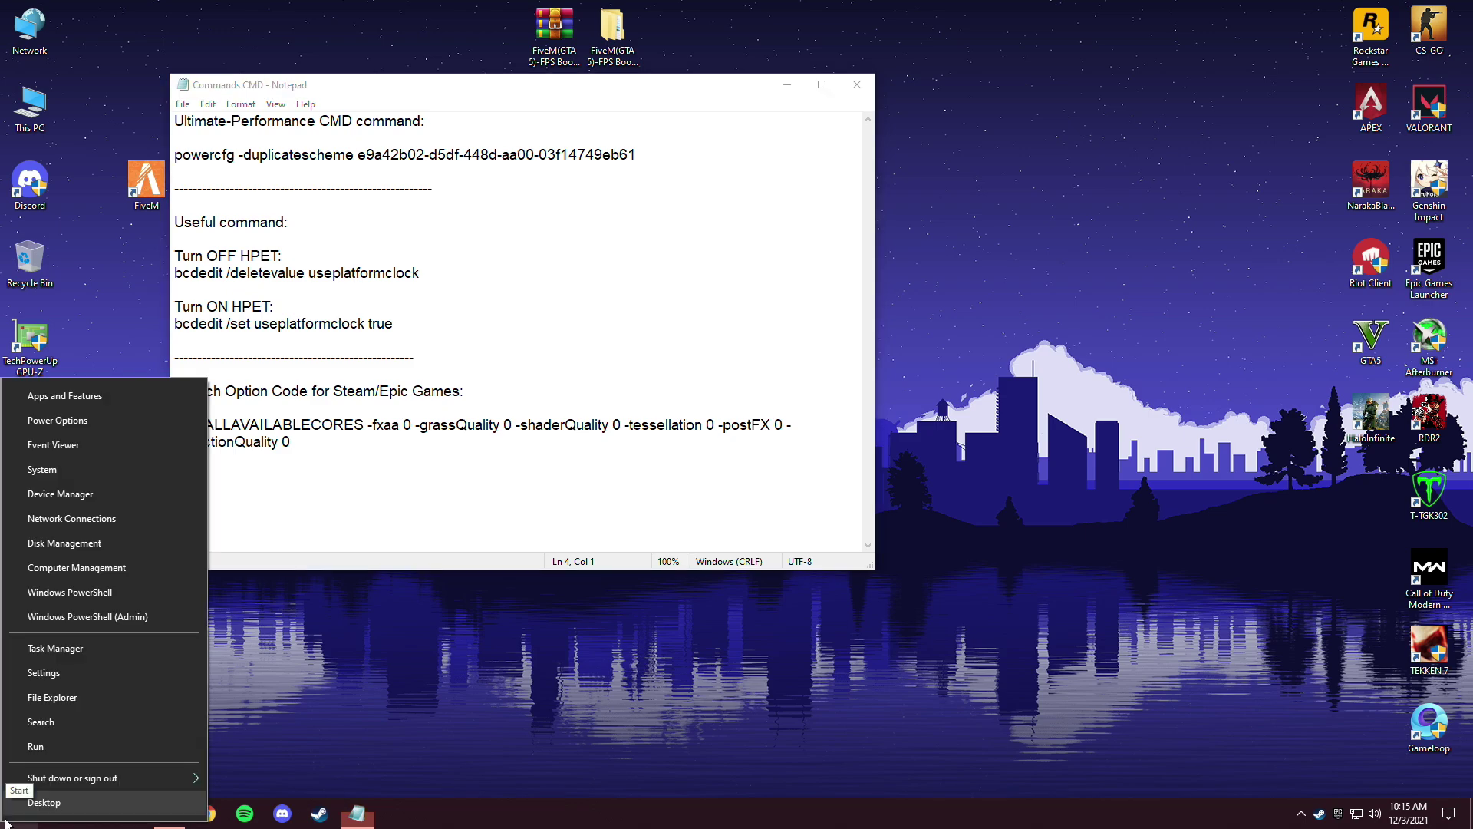
{"action": "left_click", "coordinate": [36, 749]}
{"action": "type", "text": "cmd"}
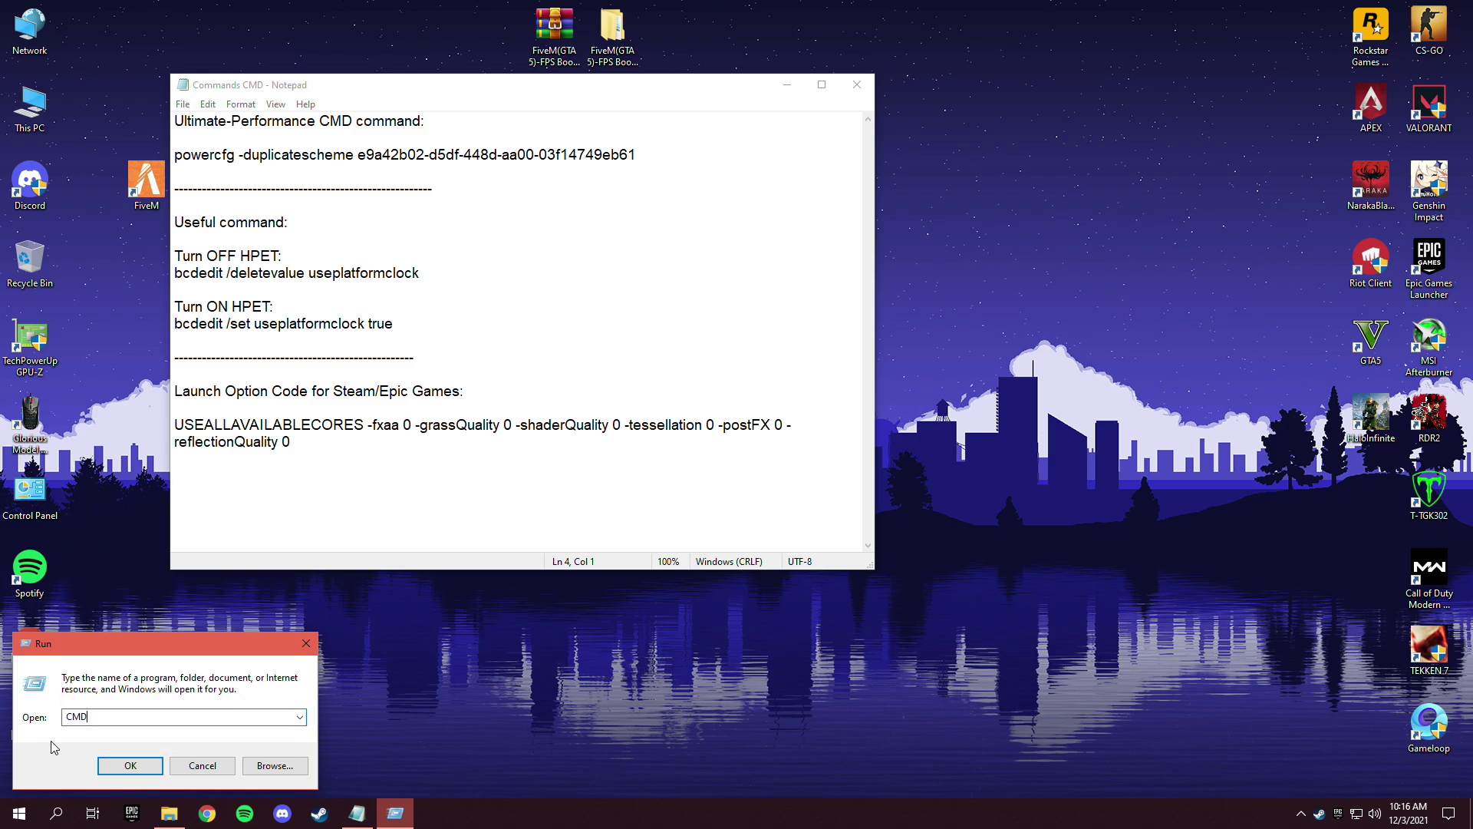
{"action": "key", "text": "Return"}
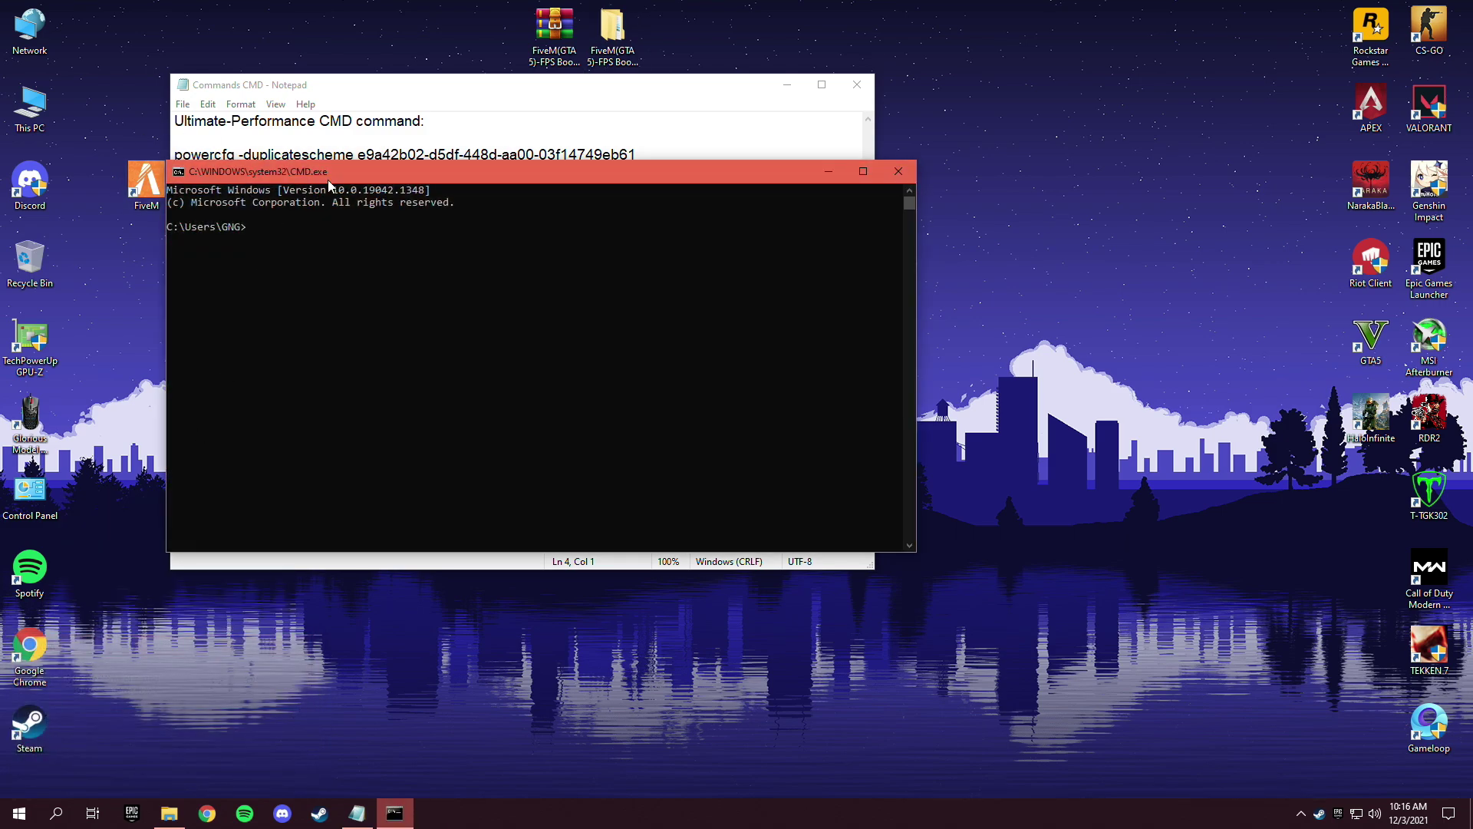
{"action": "left_click_drag", "start_coordinate": [328, 179], "coordinate": [549, 224]}
{"action": "left_click", "coordinate": [508, 287]}
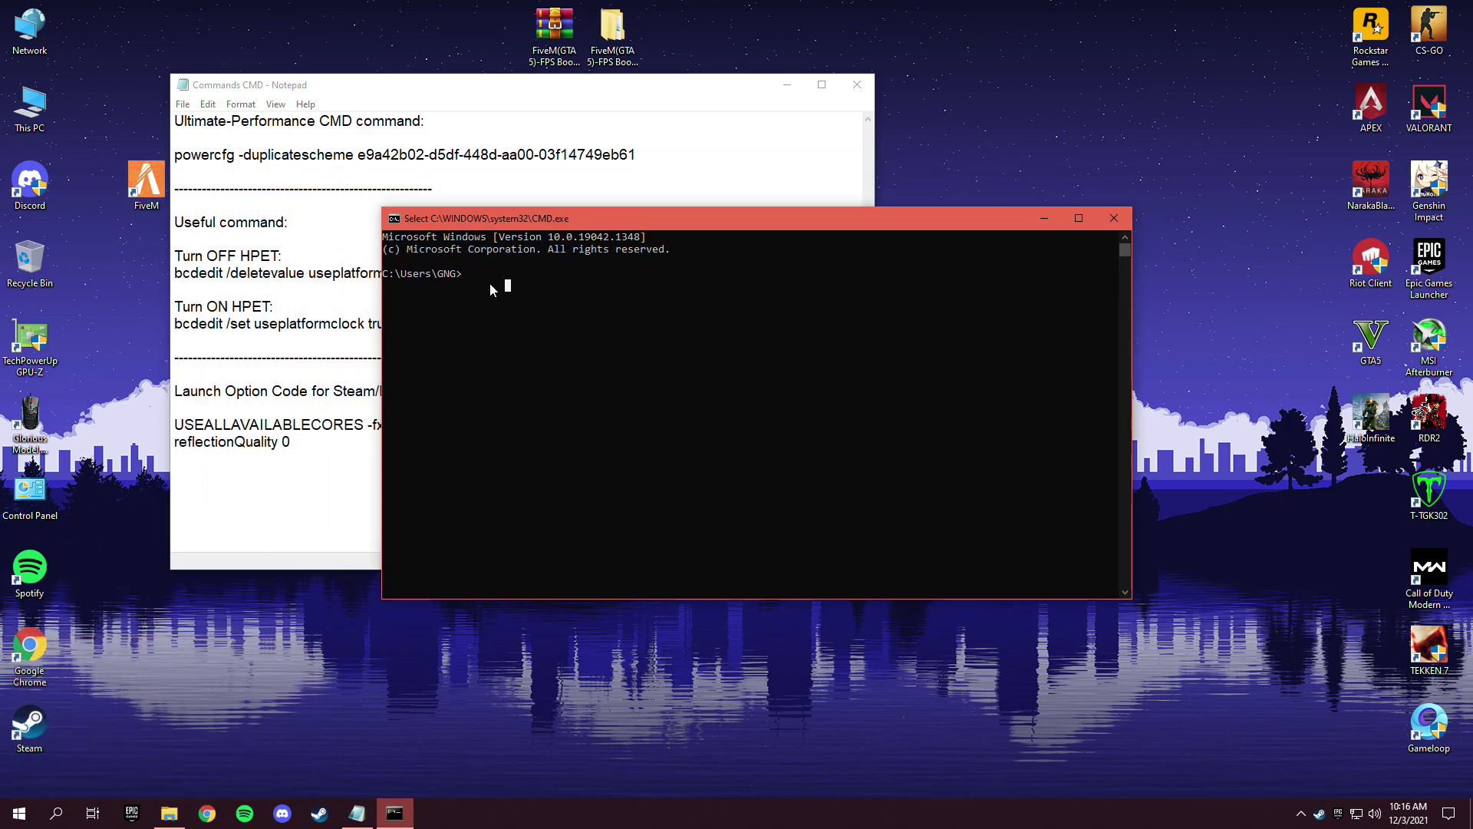
- Paste and run the copied powercfg -duplicatescheme command to add the Ultimate Performance power plan, and close Command Prompt
{"action": "right_click", "coordinate": [441, 276]}
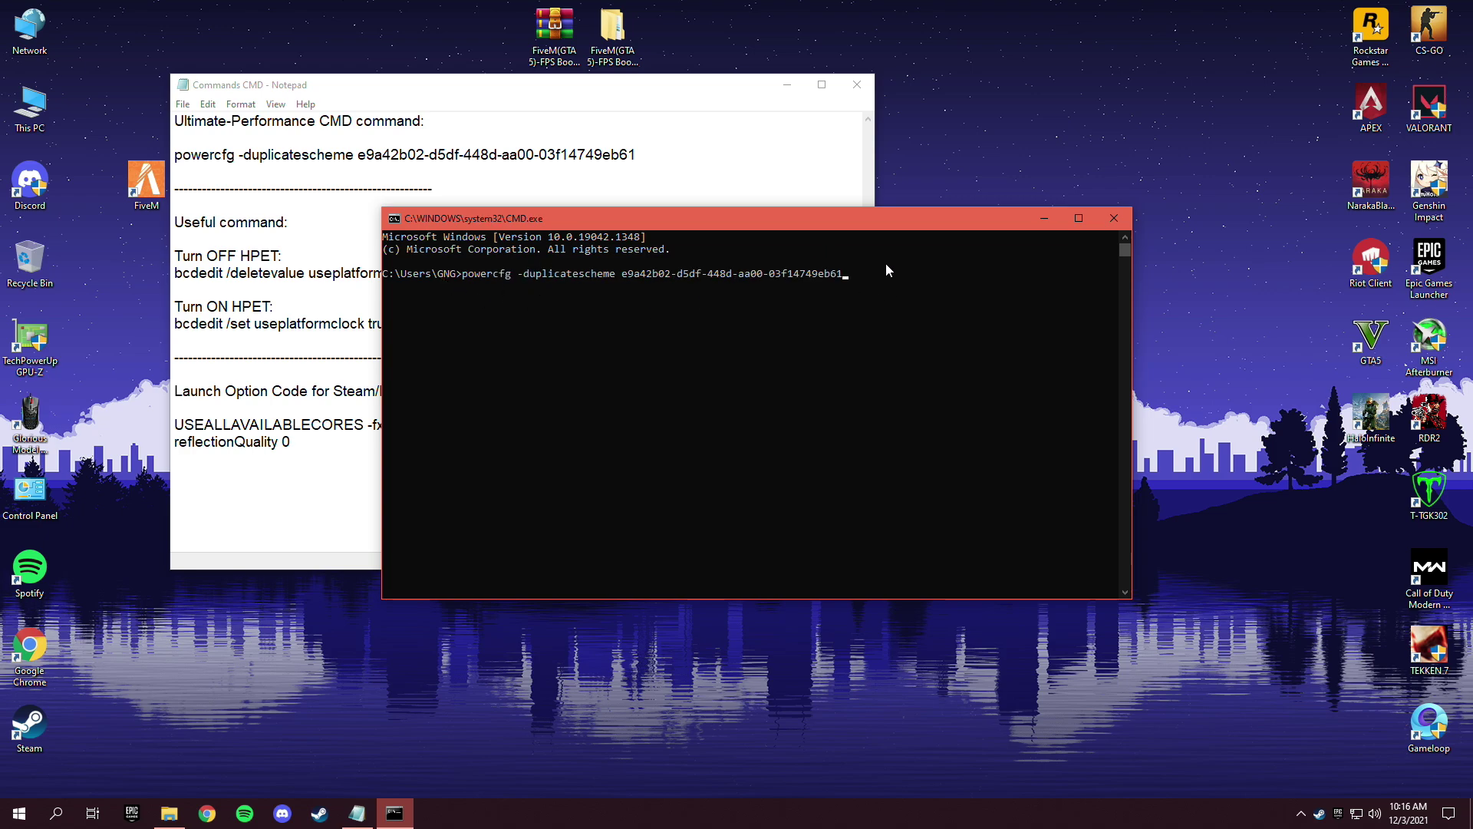
{"action": "left_click_drag", "start_coordinate": [546, 289], "coordinate": [832, 275]}
{"action": "left_click", "coordinate": [749, 290]}
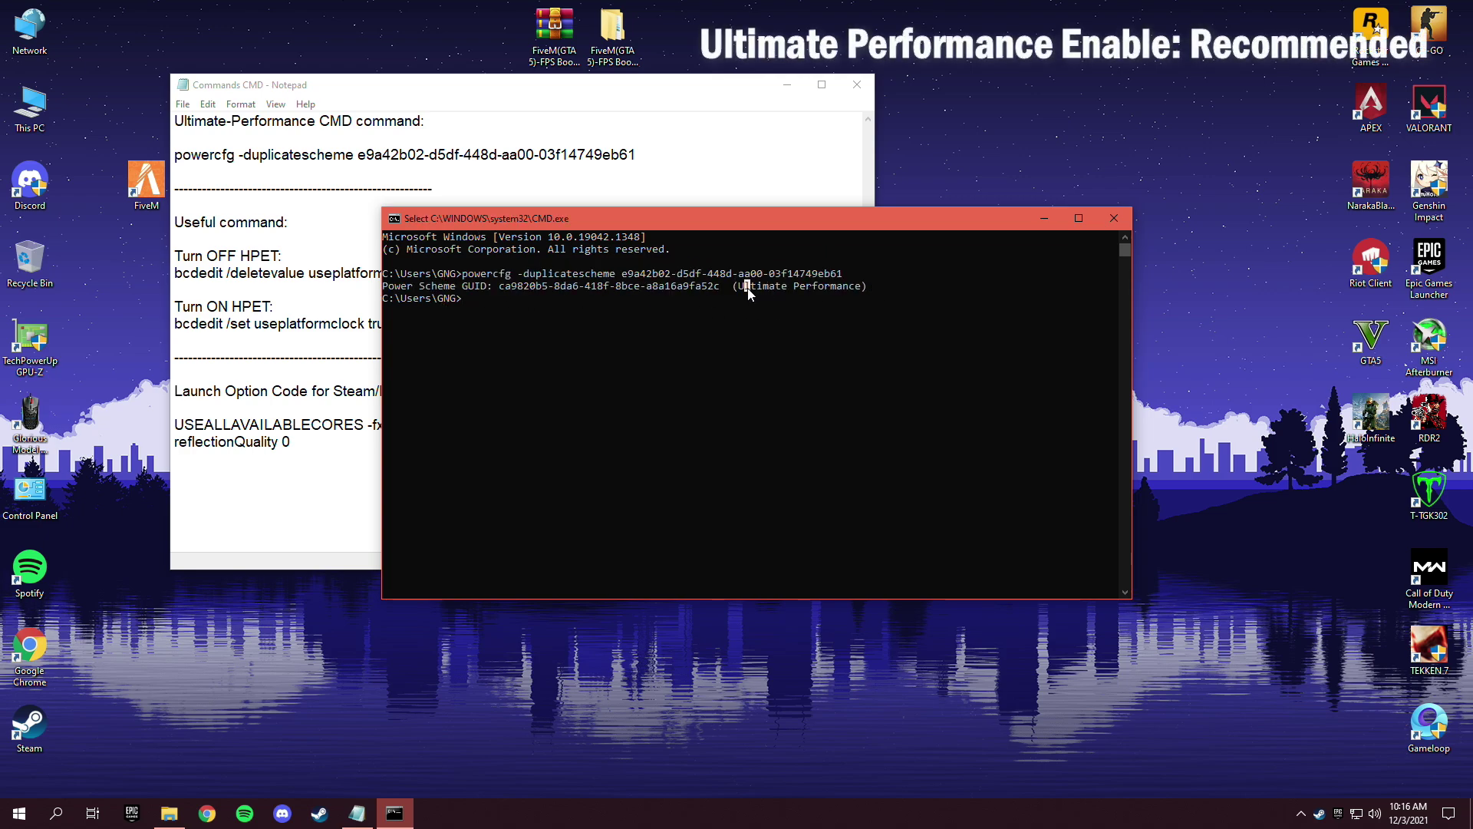
{"action": "left_click", "coordinate": [1114, 218]}
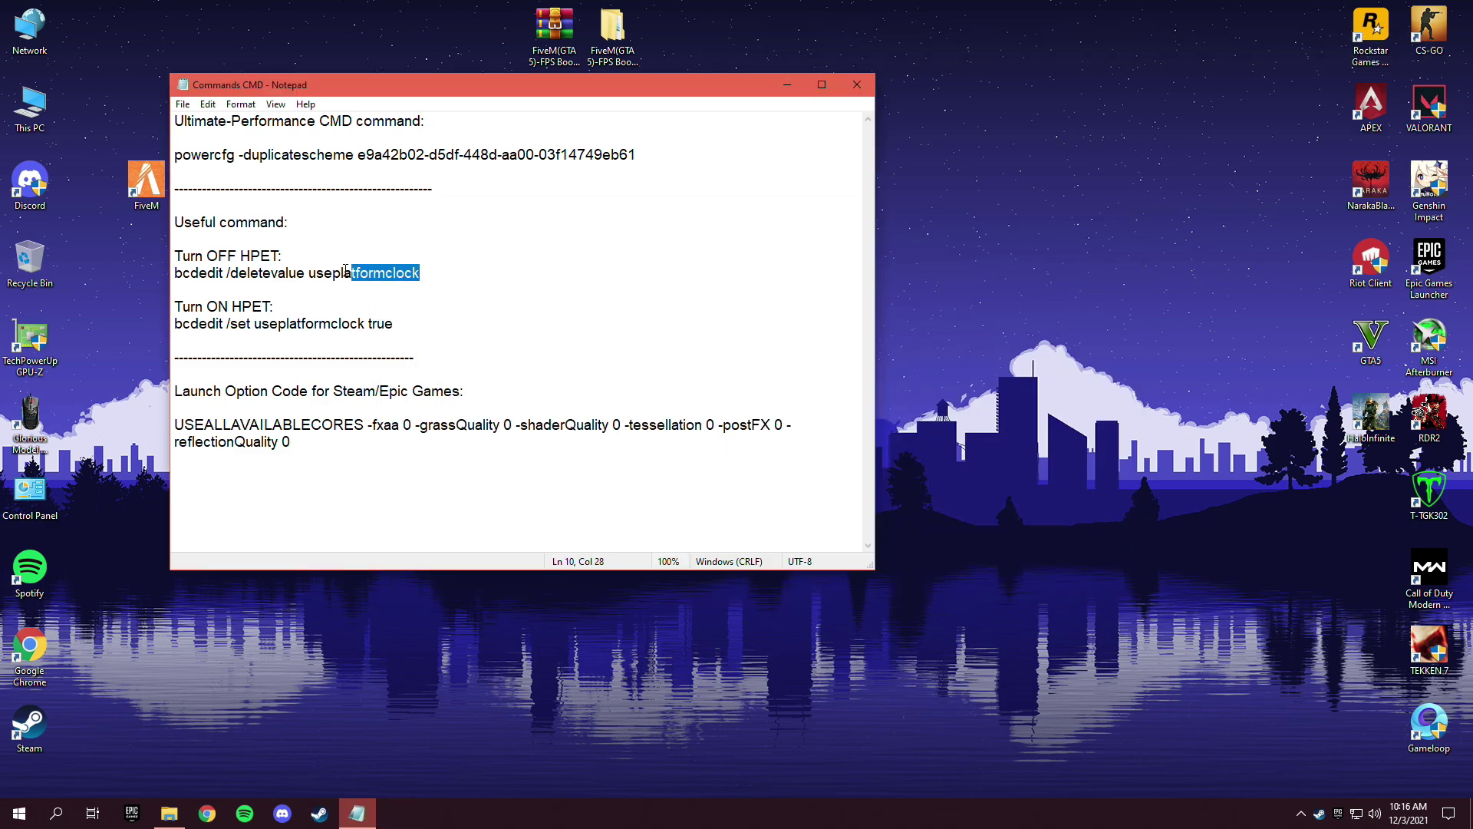
- Copy the Turn OFF HPET command, bcdedit /deletevalue useplatformclock, from the Commands CMD text file
{"action": "right_click", "coordinate": [414, 273]}
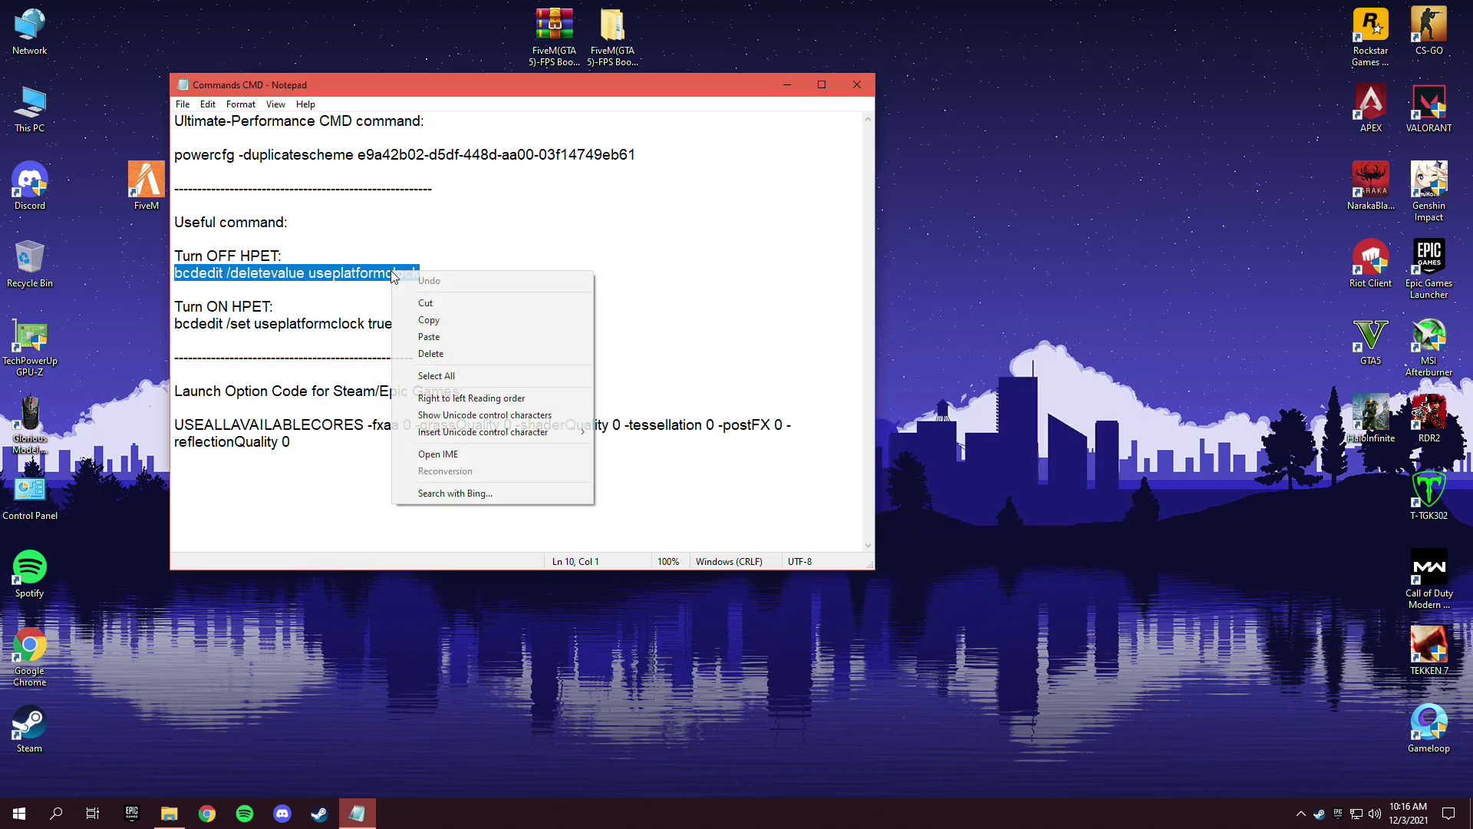
{"action": "left_click", "coordinate": [419, 320]}
{"action": "left_click", "coordinate": [431, 273]}
- Search Windows for CMD and open Command Prompt as administrator
{"action": "key", "text": "super+s"}
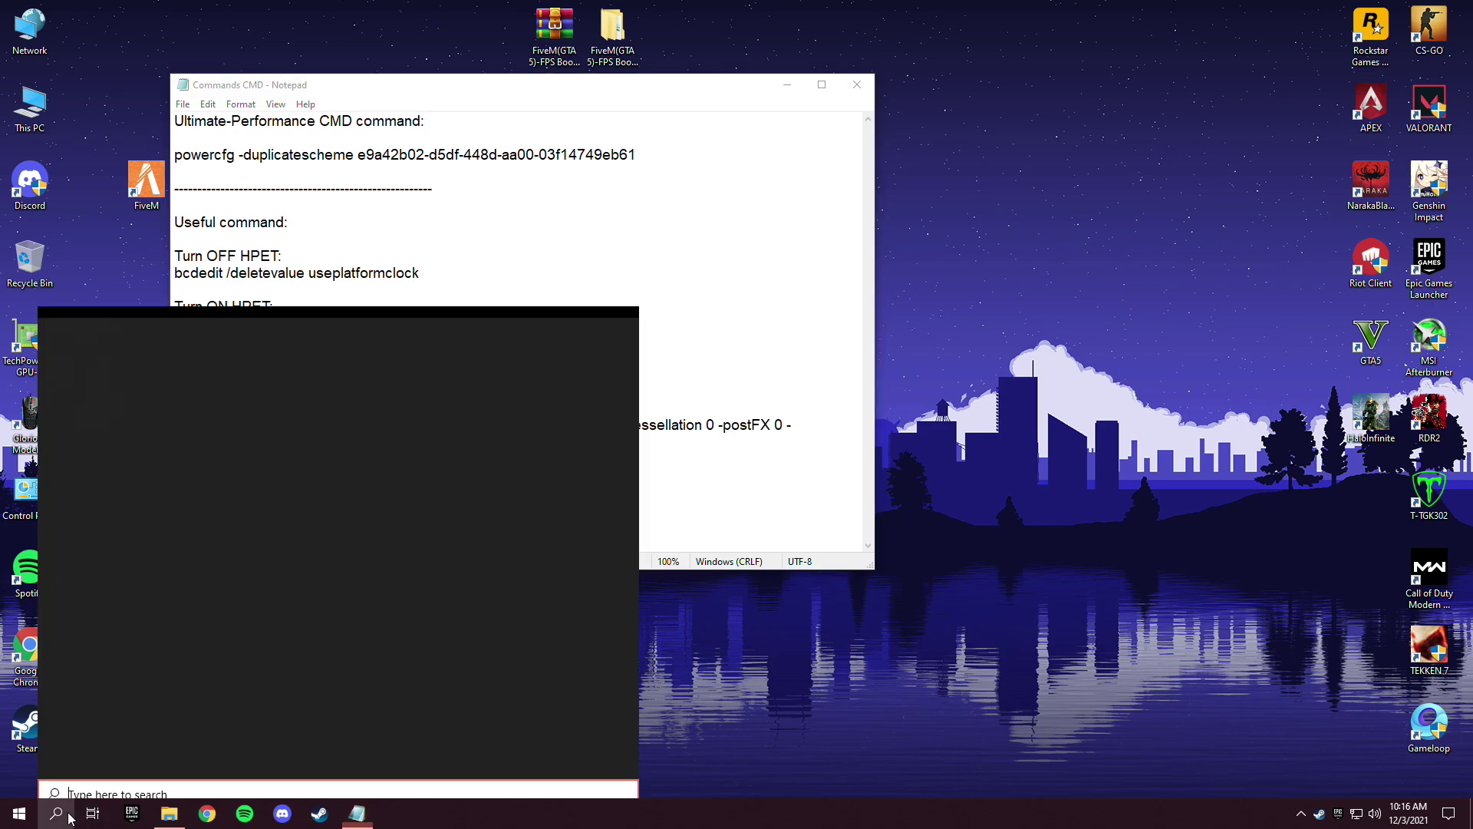
{"action": "type", "text": "CMD"}
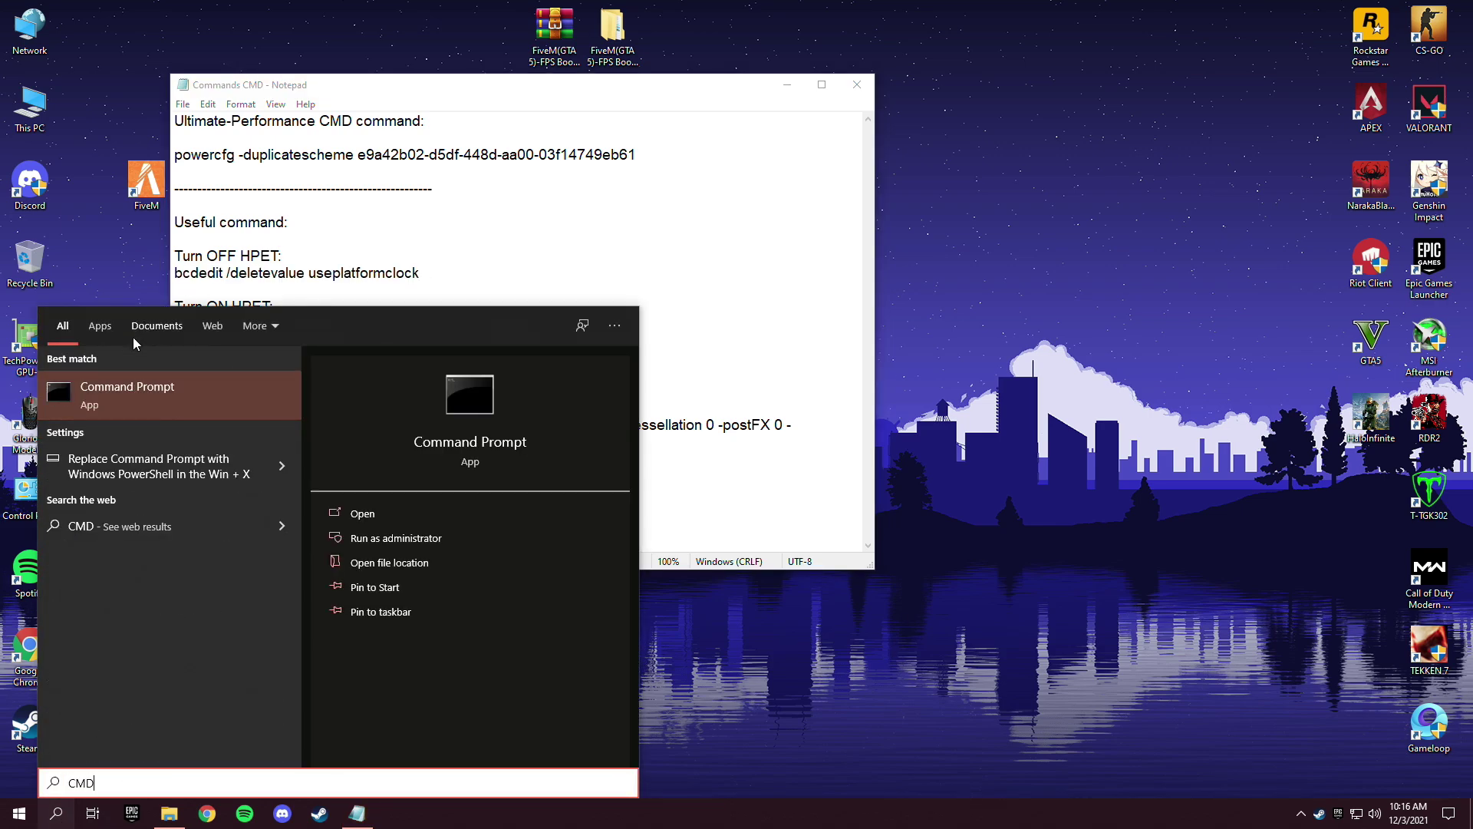
{"action": "left_click", "coordinate": [391, 538]}
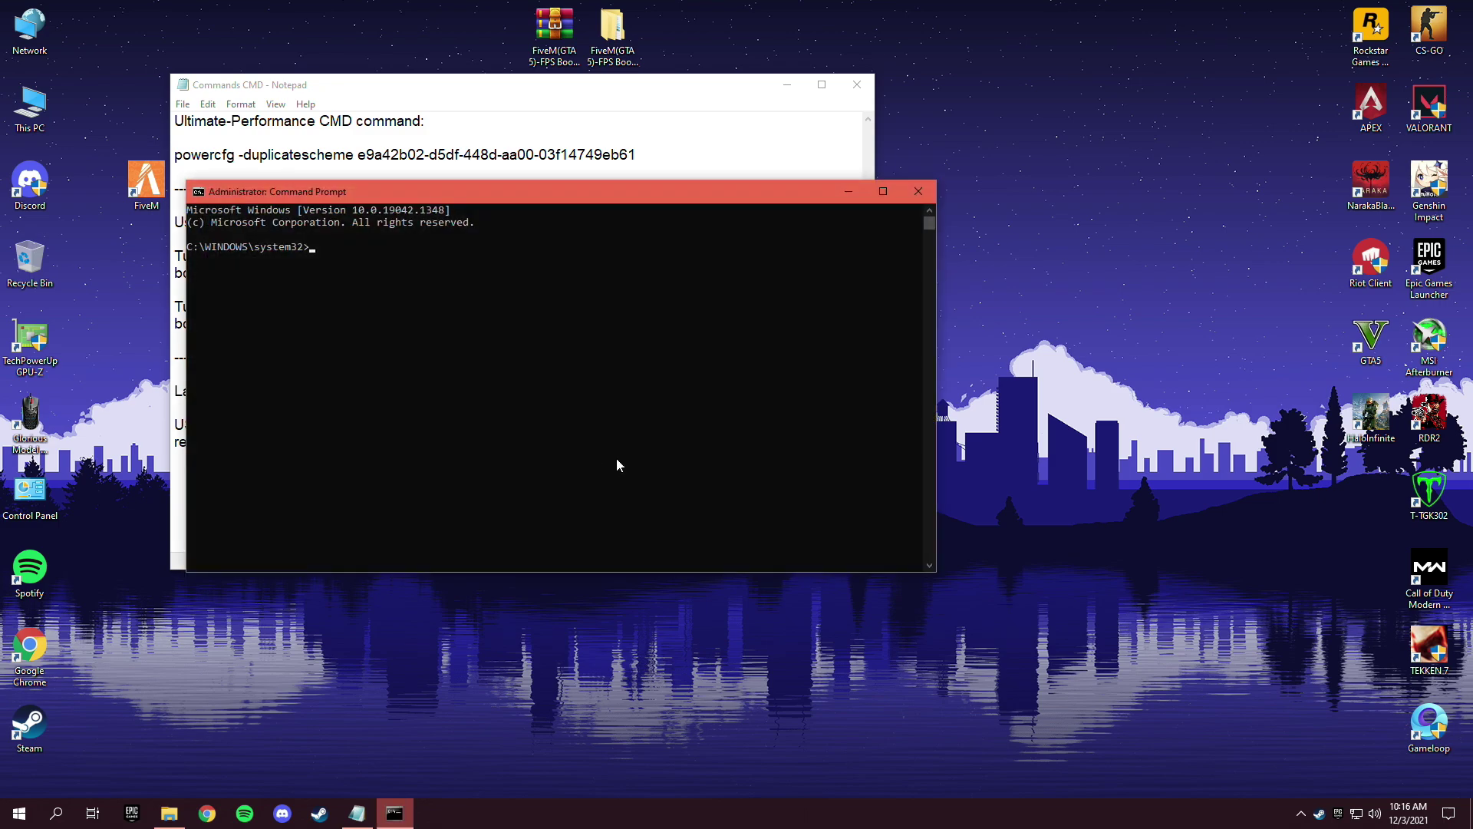
- Paste and run bcdedit /deletevalue useplatformclock in the administrator Command Prompt, and minimize its window
{"action": "right_click", "coordinate": [325, 247]}
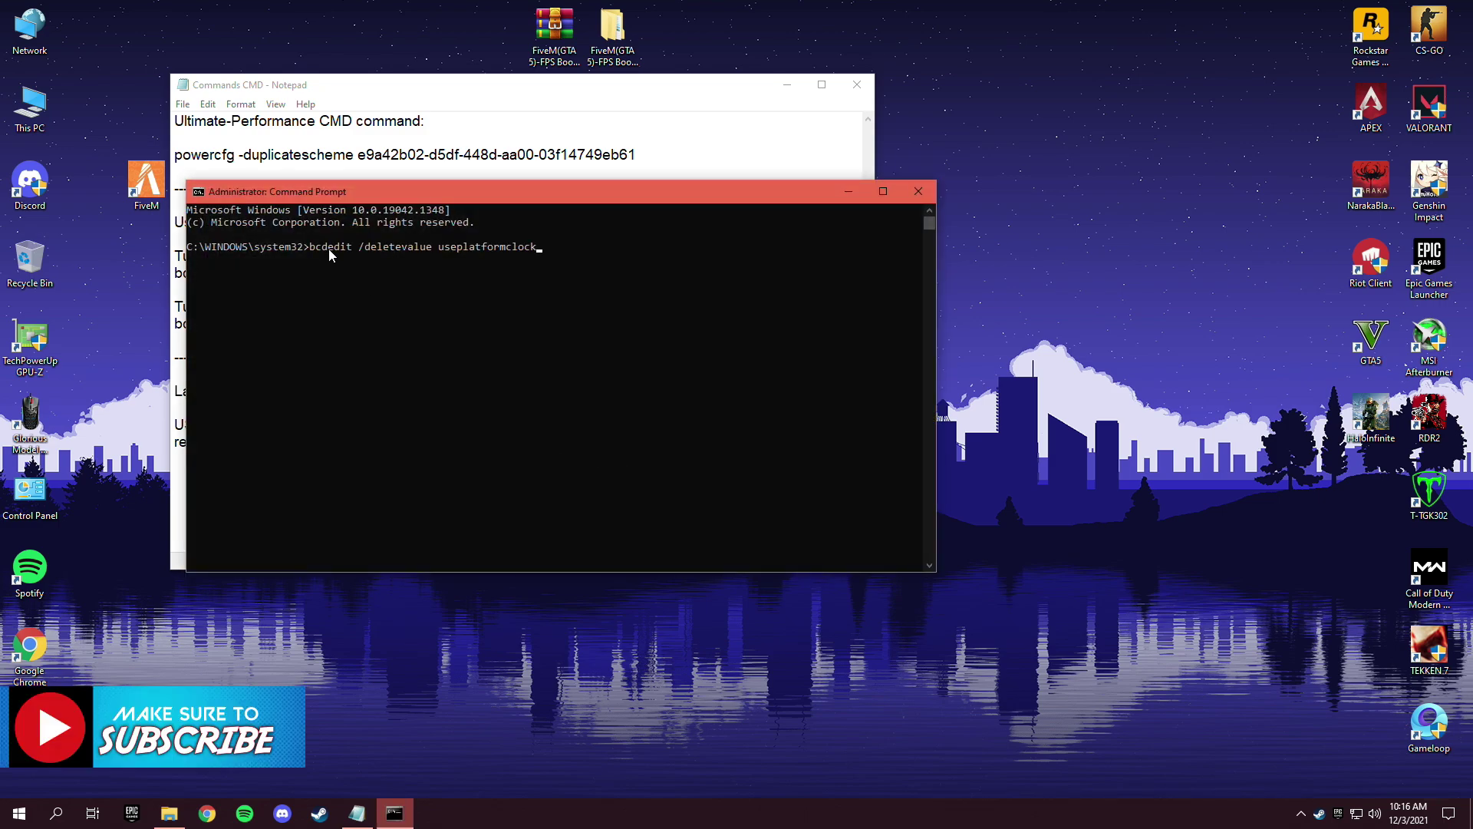
{"action": "left_click_drag", "start_coordinate": [309, 246], "coordinate": [576, 247]}
{"action": "left_click", "coordinate": [570, 247]}
{"action": "key", "text": "Return"}
{"action": "key", "text": "Return"}
{"action": "left_click_drag", "start_coordinate": [260, 247], "coordinate": [530, 289]}
{"action": "left_click", "coordinate": [528, 295]}
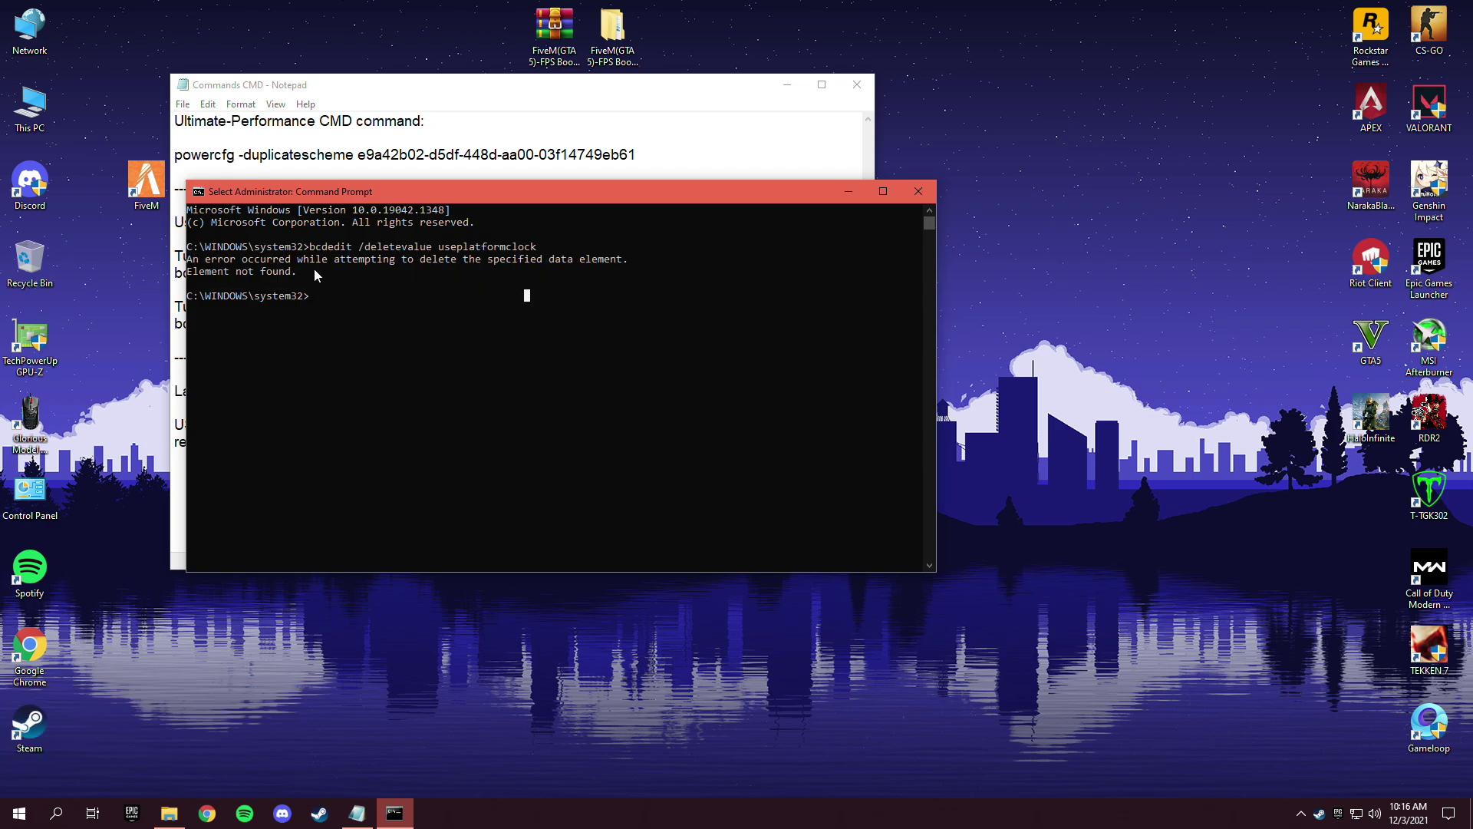
{"action": "left_click", "coordinate": [847, 192]}
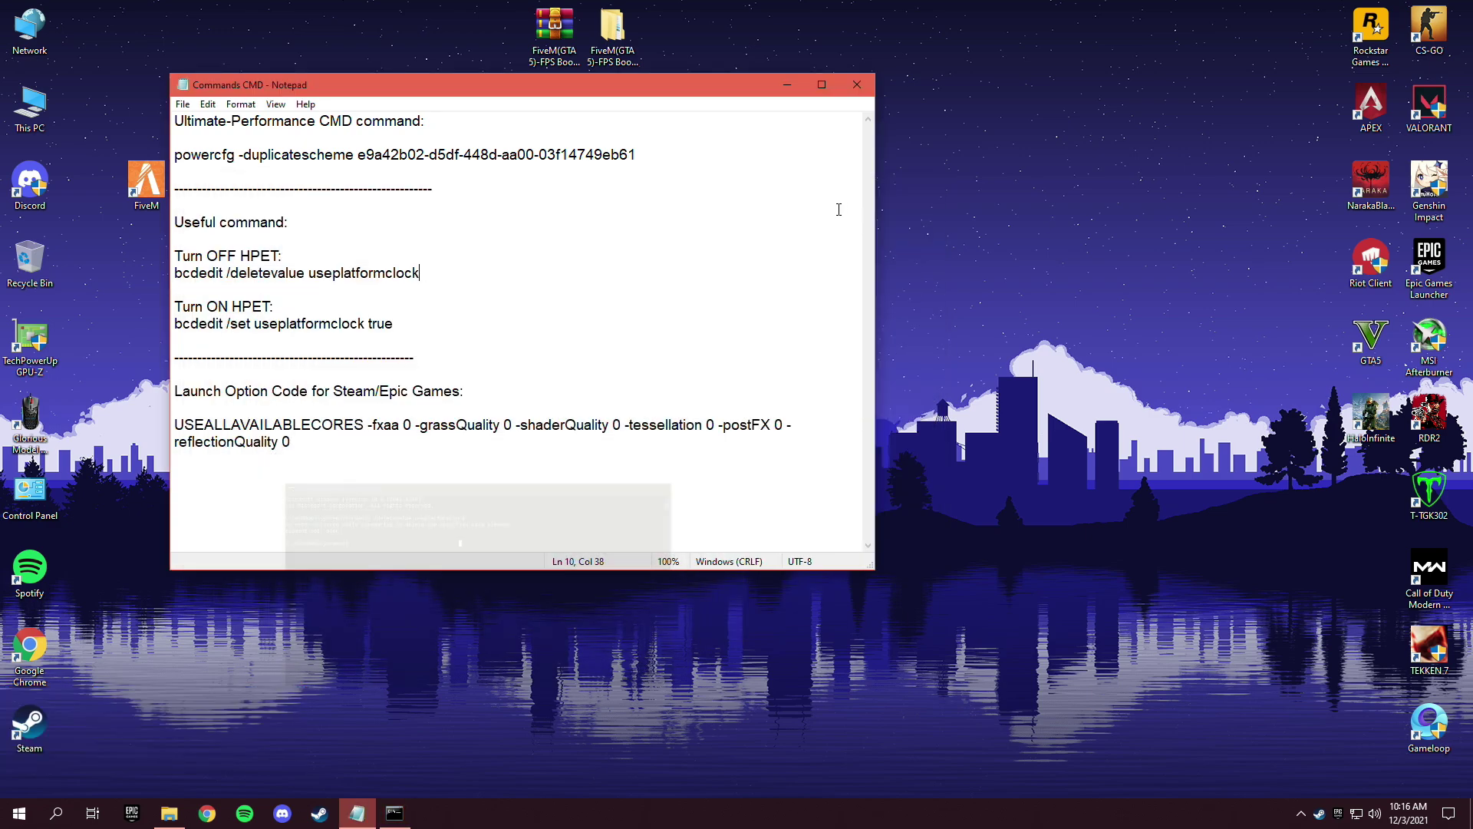
- Copy the Turn ON HPET command, bcdedit /set useplatformclock true, and switch back to the administrator Command Prompt
{"action": "left_click_drag", "start_coordinate": [303, 396], "coordinate": [476, 394]}
{"action": "left_click", "coordinate": [480, 394]}
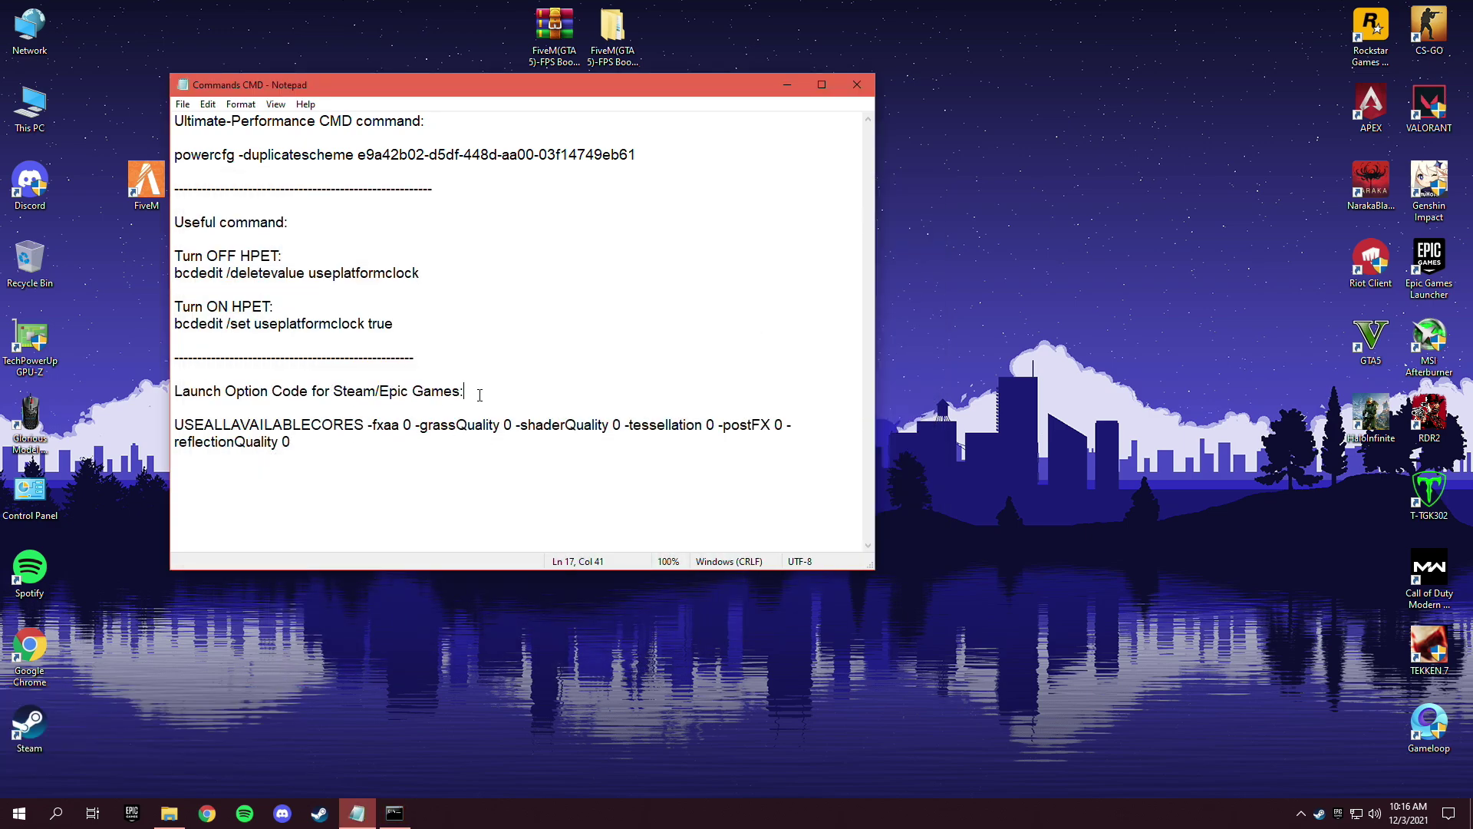
{"action": "right_click", "coordinate": [279, 319]}
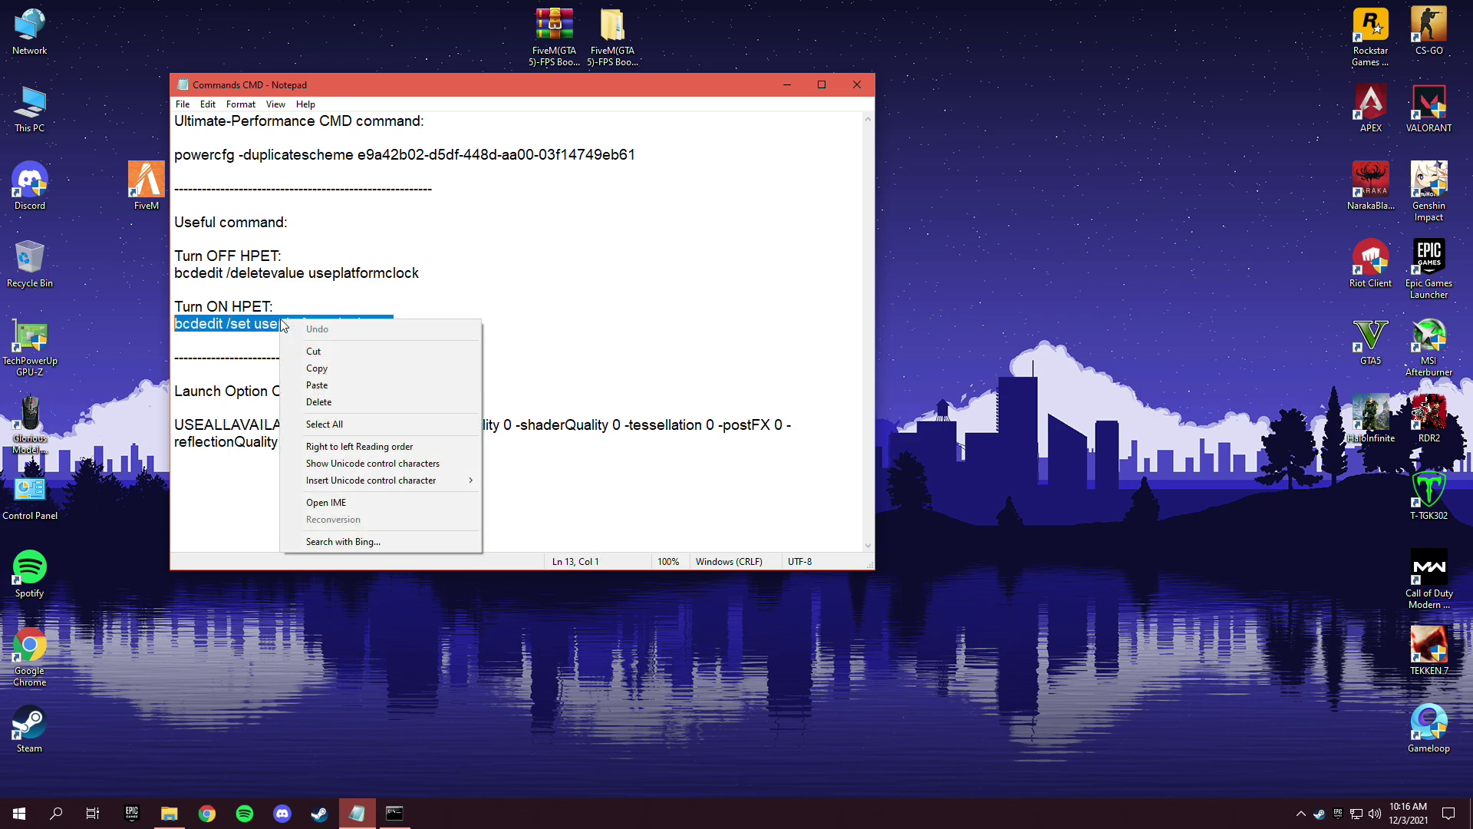
{"action": "left_click", "coordinate": [392, 370]}
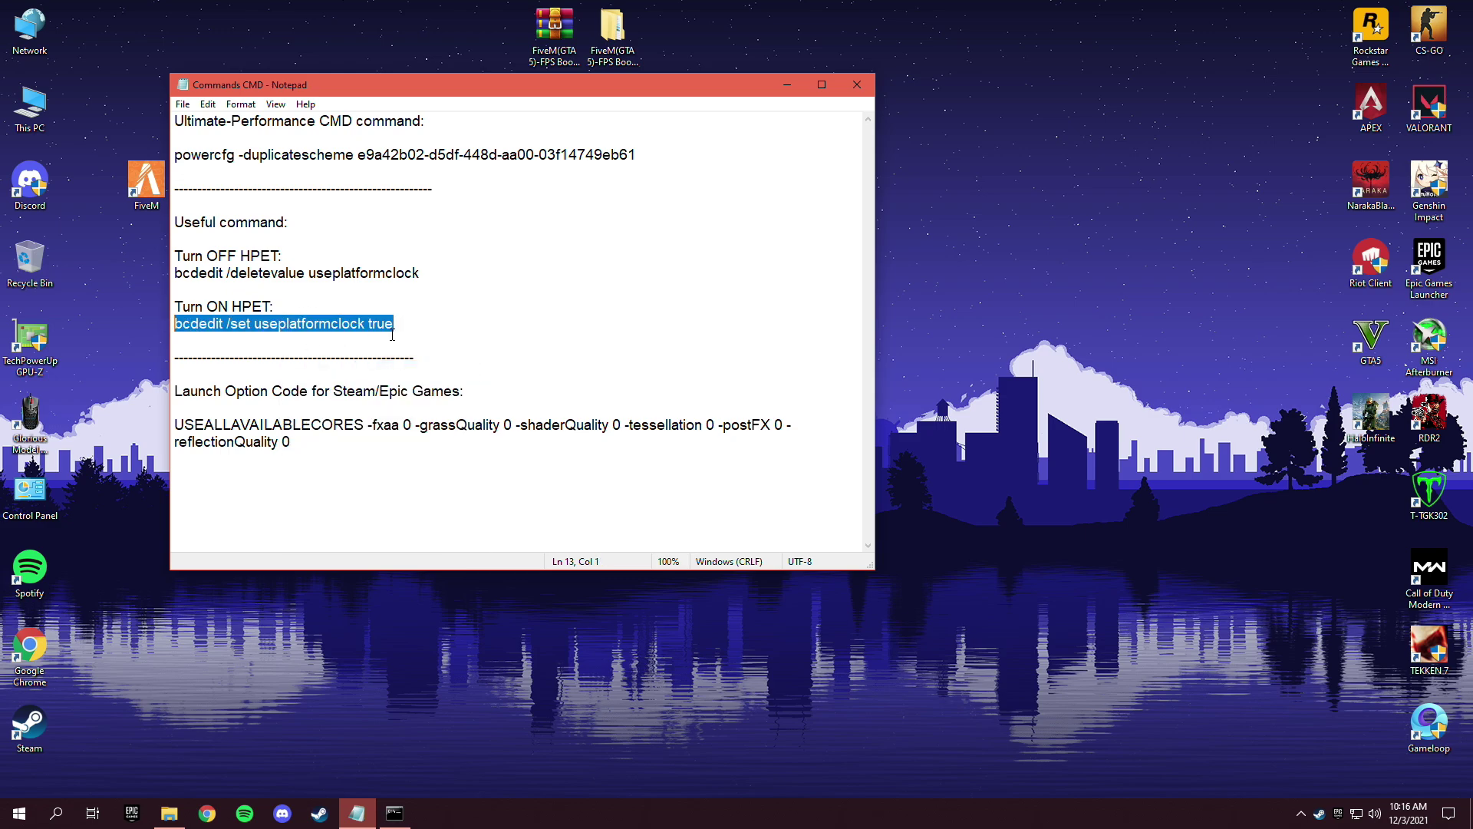
{"action": "left_click", "coordinate": [392, 811]}
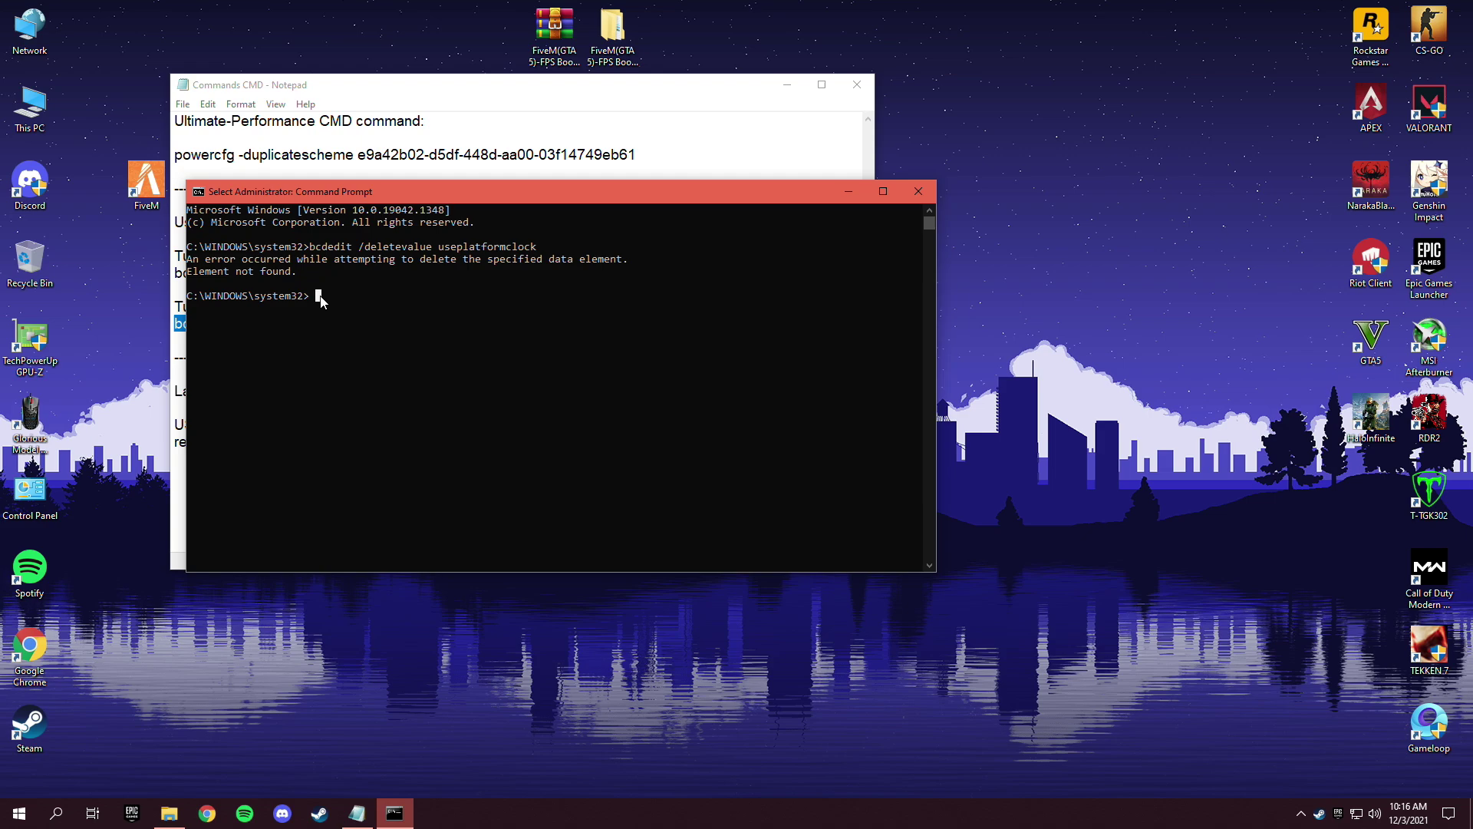
- Paste and run bcdedit /set useplatformclock true in the administrator Command Prompt, and close its window
{"action": "right_click", "coordinate": [321, 319]}
{"action": "key", "text": "Return"}
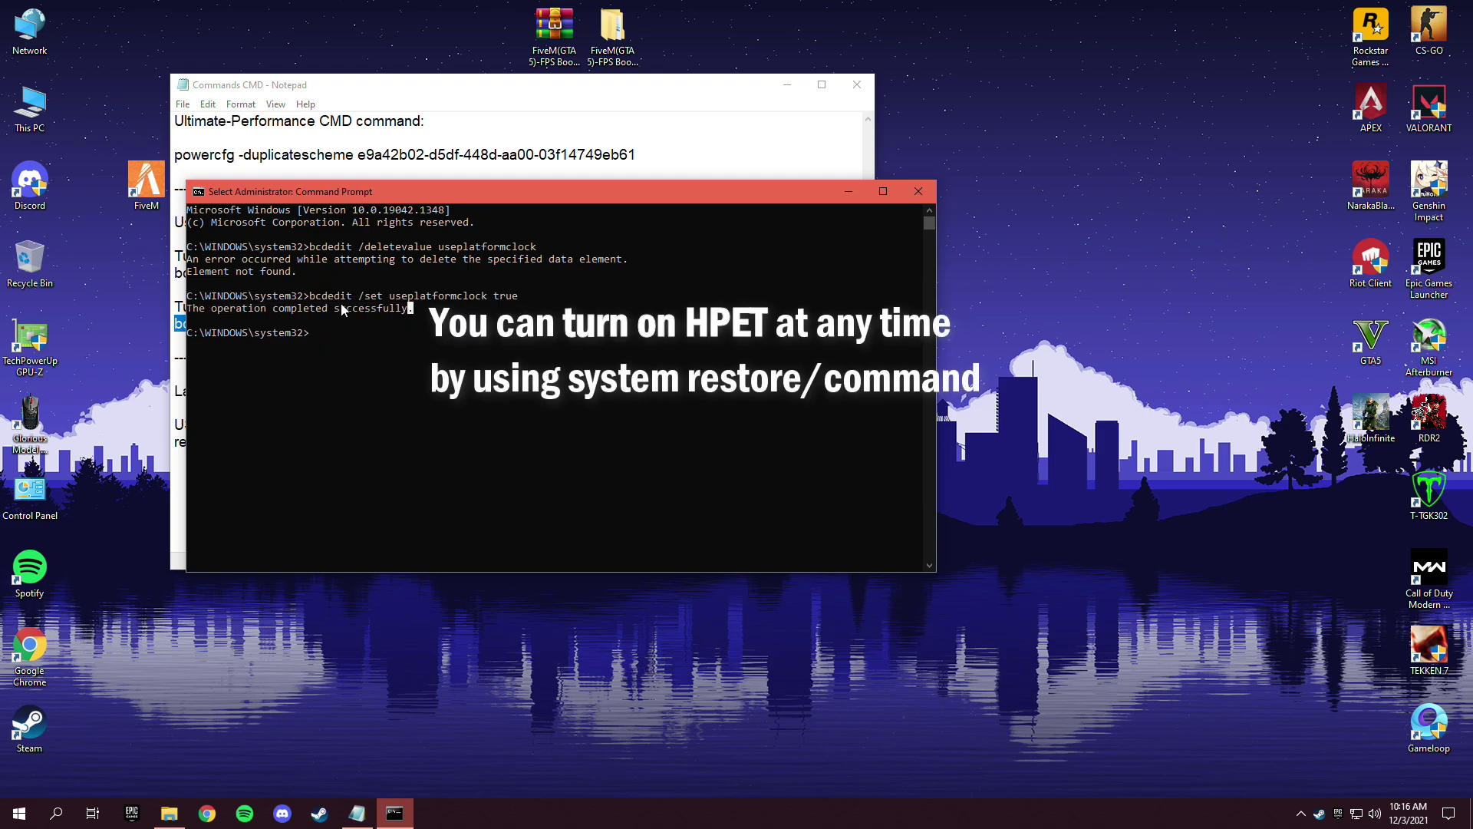
{"action": "left_click", "coordinate": [919, 192]}
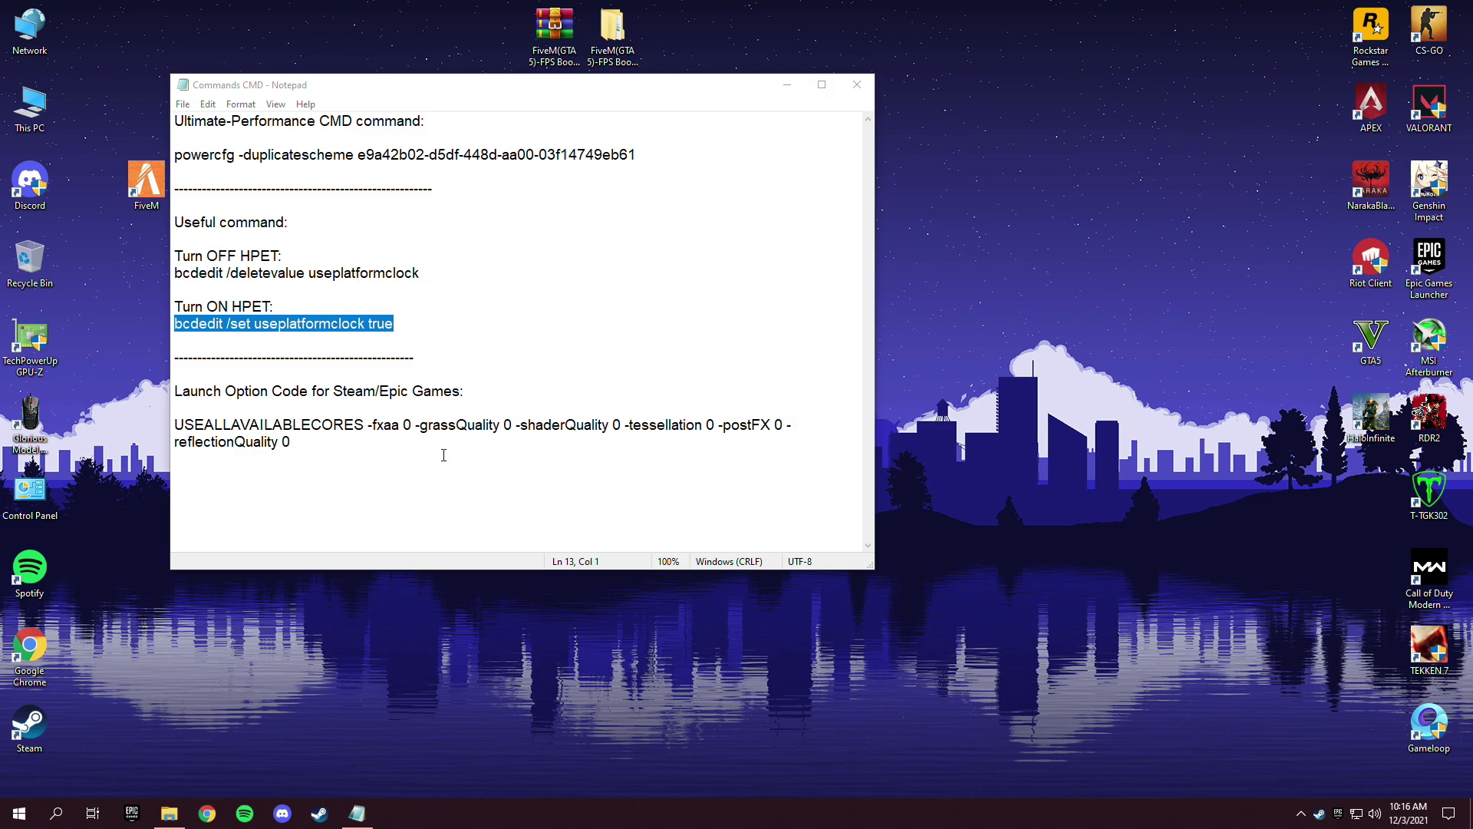
- Copy the whole Launch Option Code for Steam/Epic Games, starting with USEALLAVAILABLECORES, from the Commands CMD text file and close the file
{"action": "left_click_drag", "start_coordinate": [443, 455], "coordinate": [196, 425]}
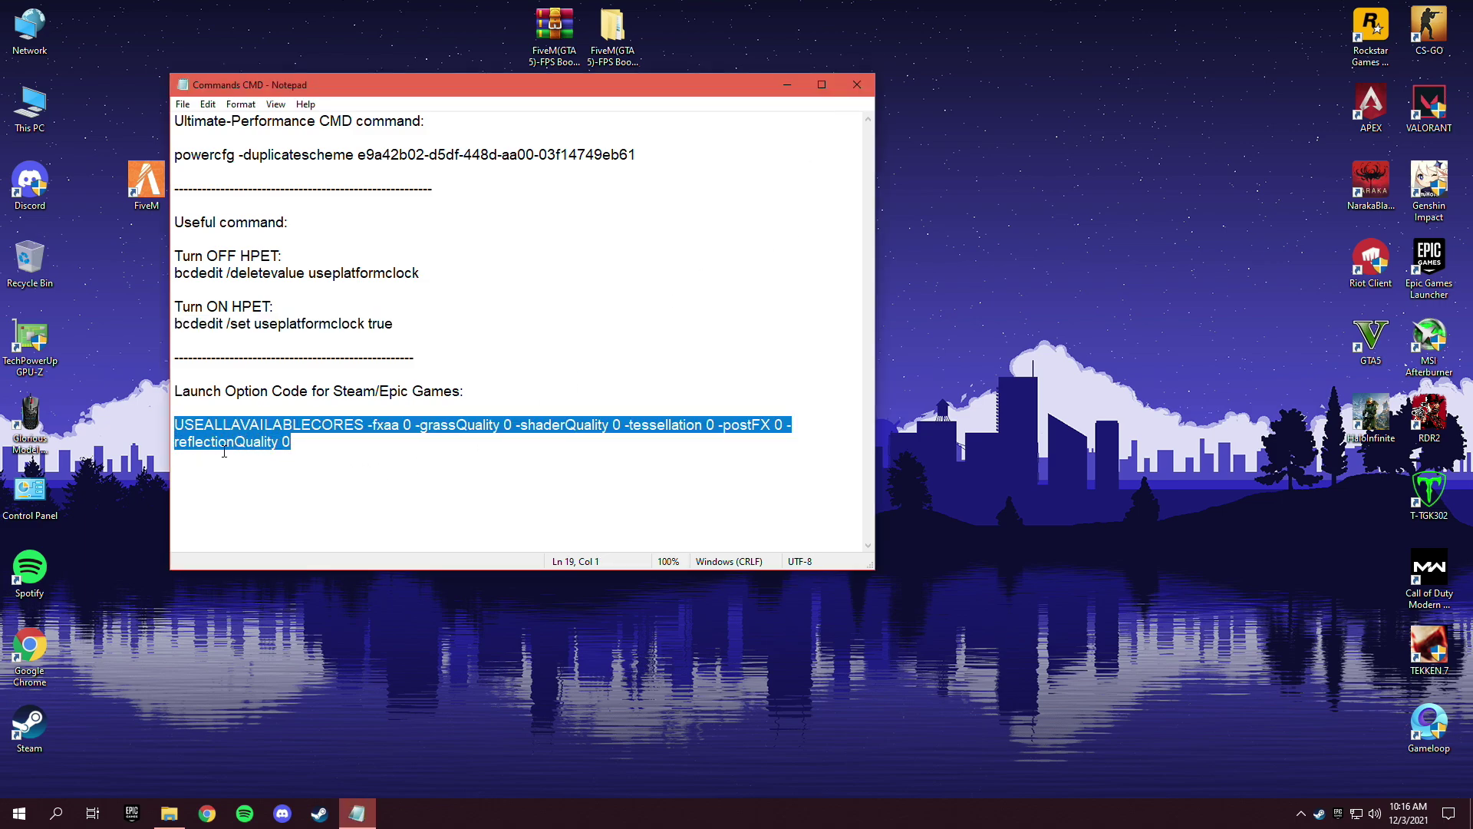
{"action": "right_click", "coordinate": [250, 425]}
{"action": "left_click", "coordinate": [276, 473]}
{"action": "left_click", "coordinate": [290, 443]}
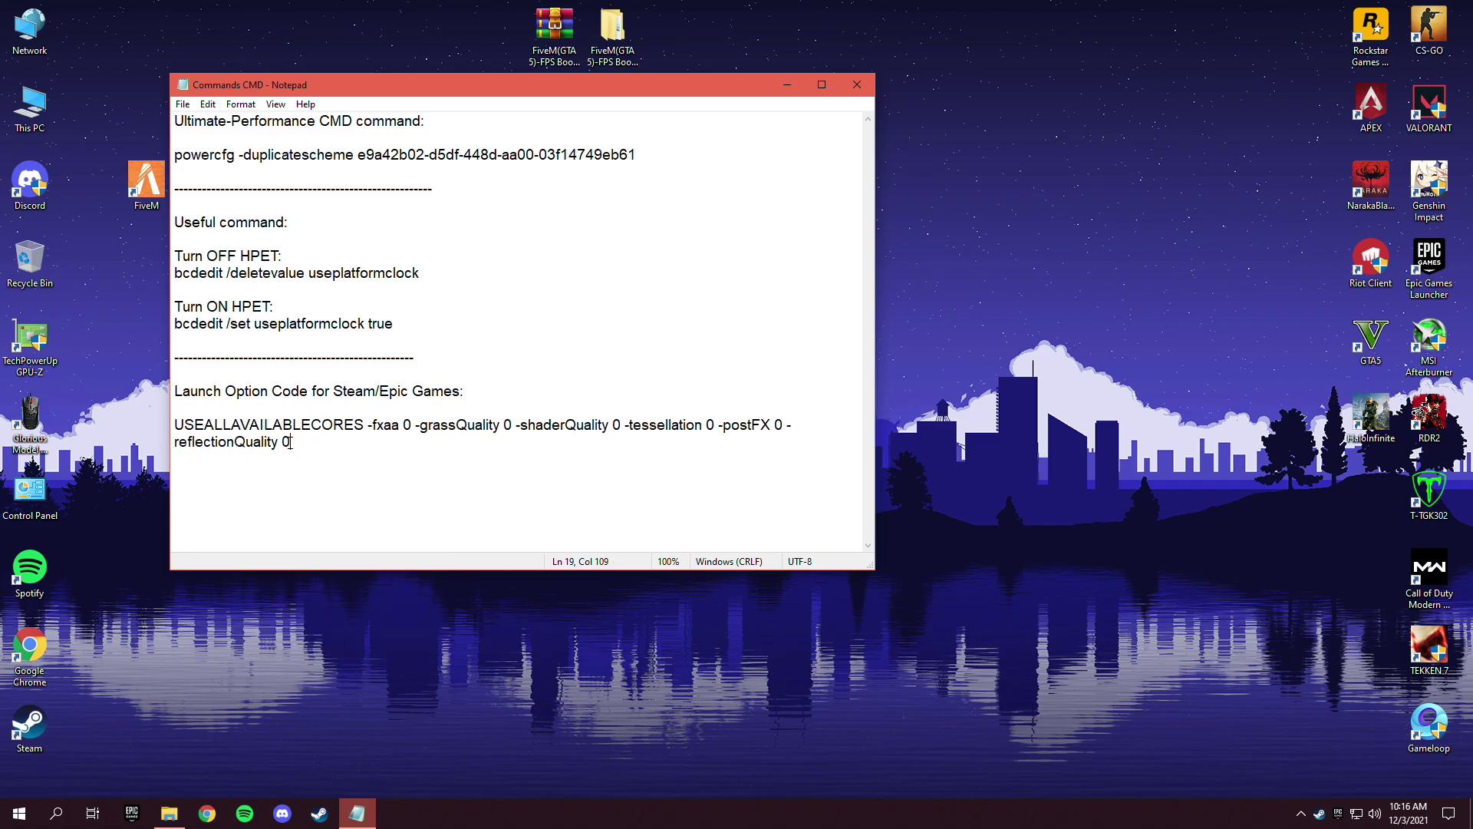
{"action": "left_click", "coordinate": [857, 84]}
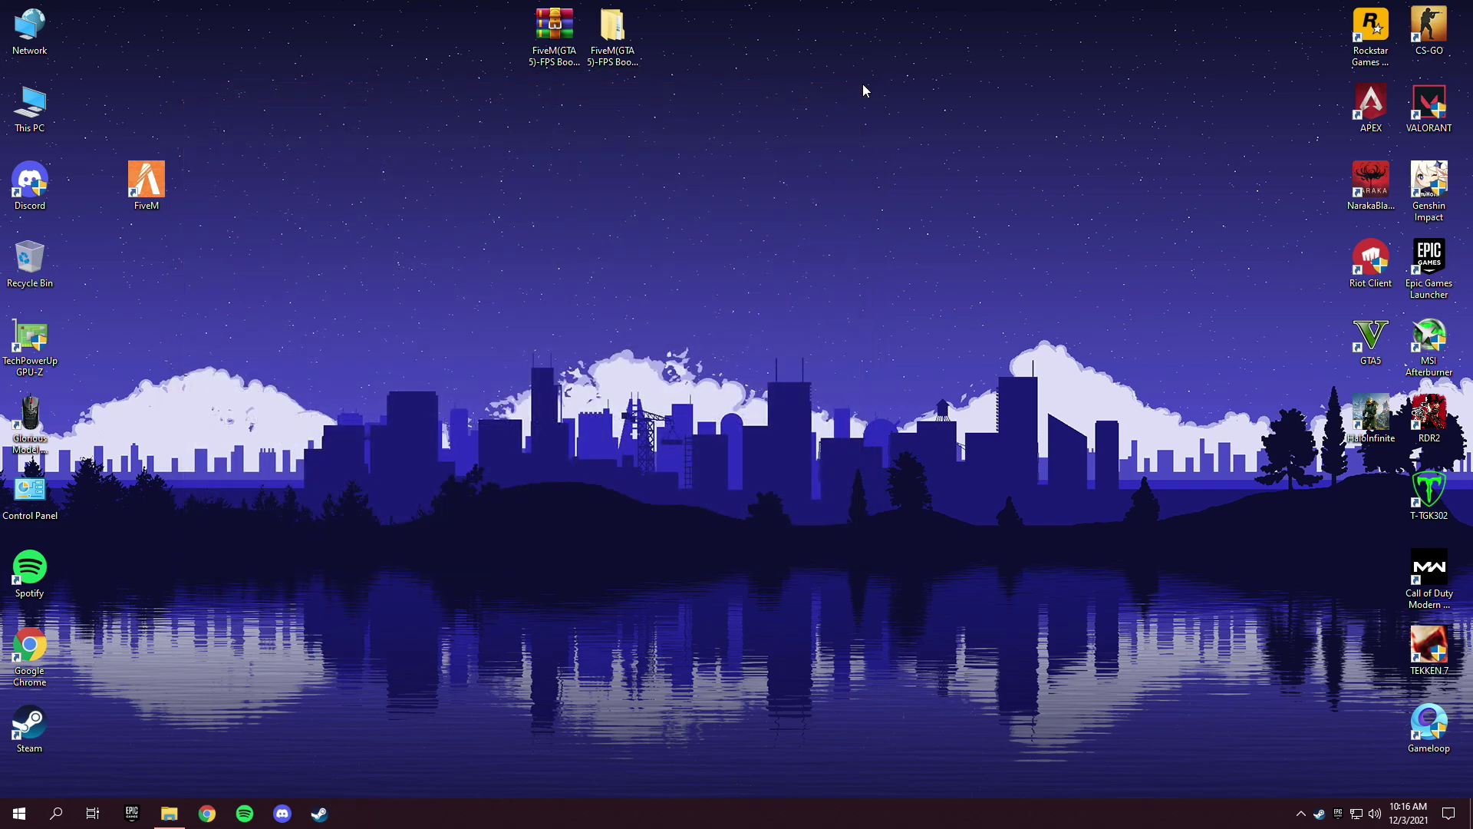
- Switch to the Epic Games Launcher, open its settings and expand the Grand Theft Auto V options under Manage Games
{"action": "left_click", "coordinate": [1339, 818]}
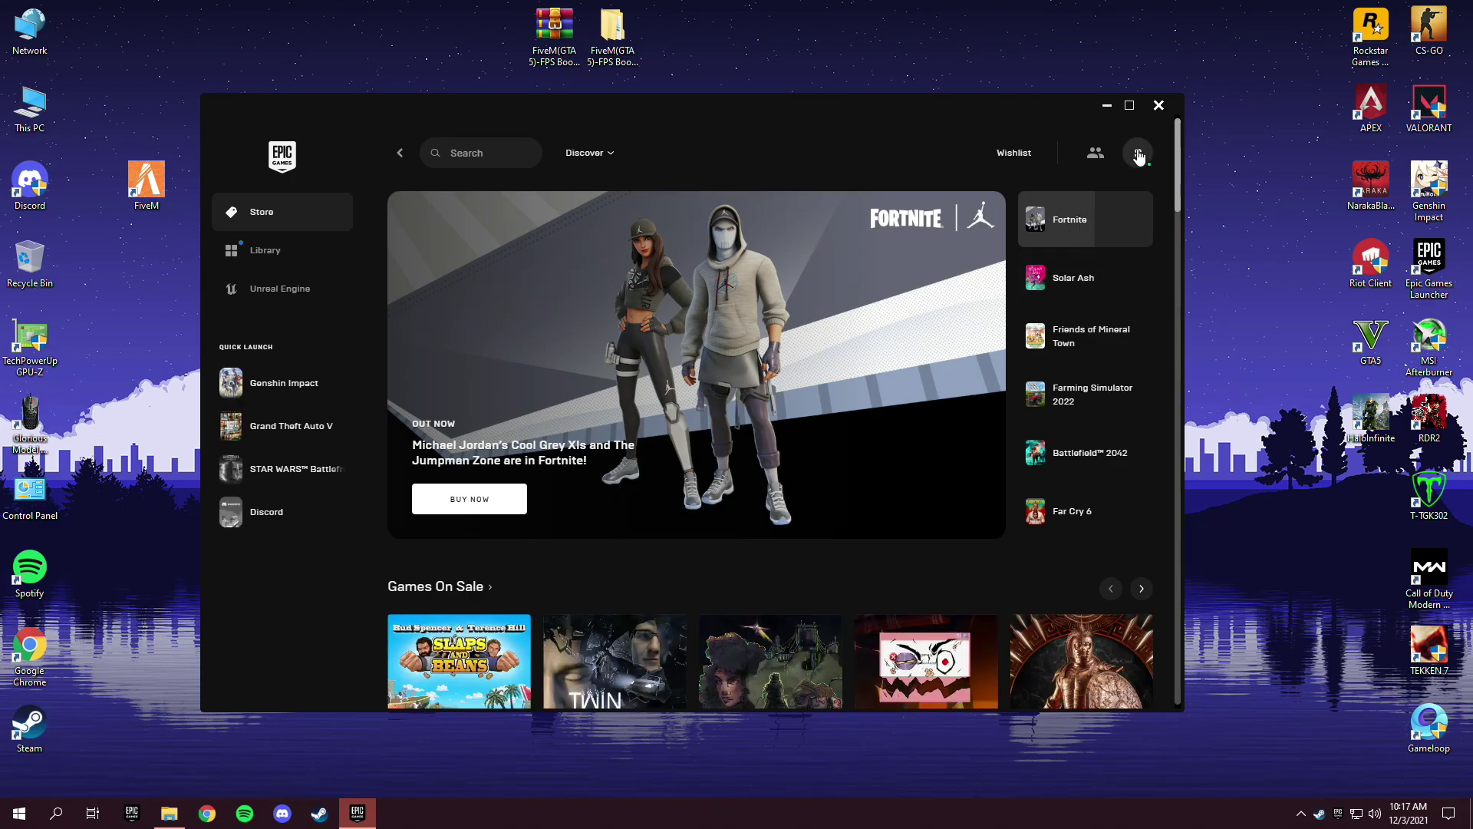
{"action": "left_click", "coordinate": [1139, 155]}
{"action": "left_click", "coordinate": [896, 285]}
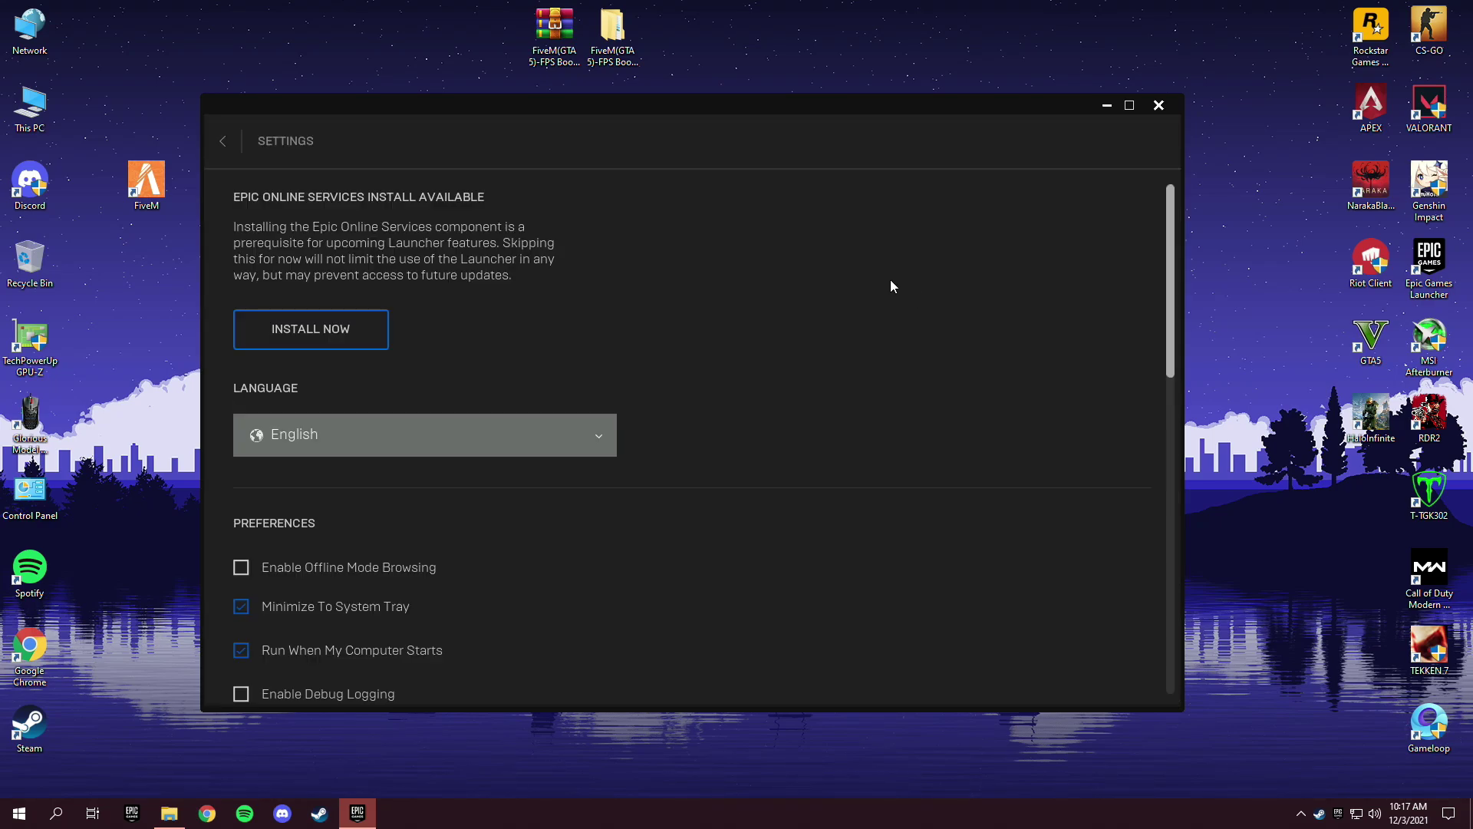
{"action": "left_click_drag", "start_coordinate": [1168, 323], "coordinate": [1147, 657]}
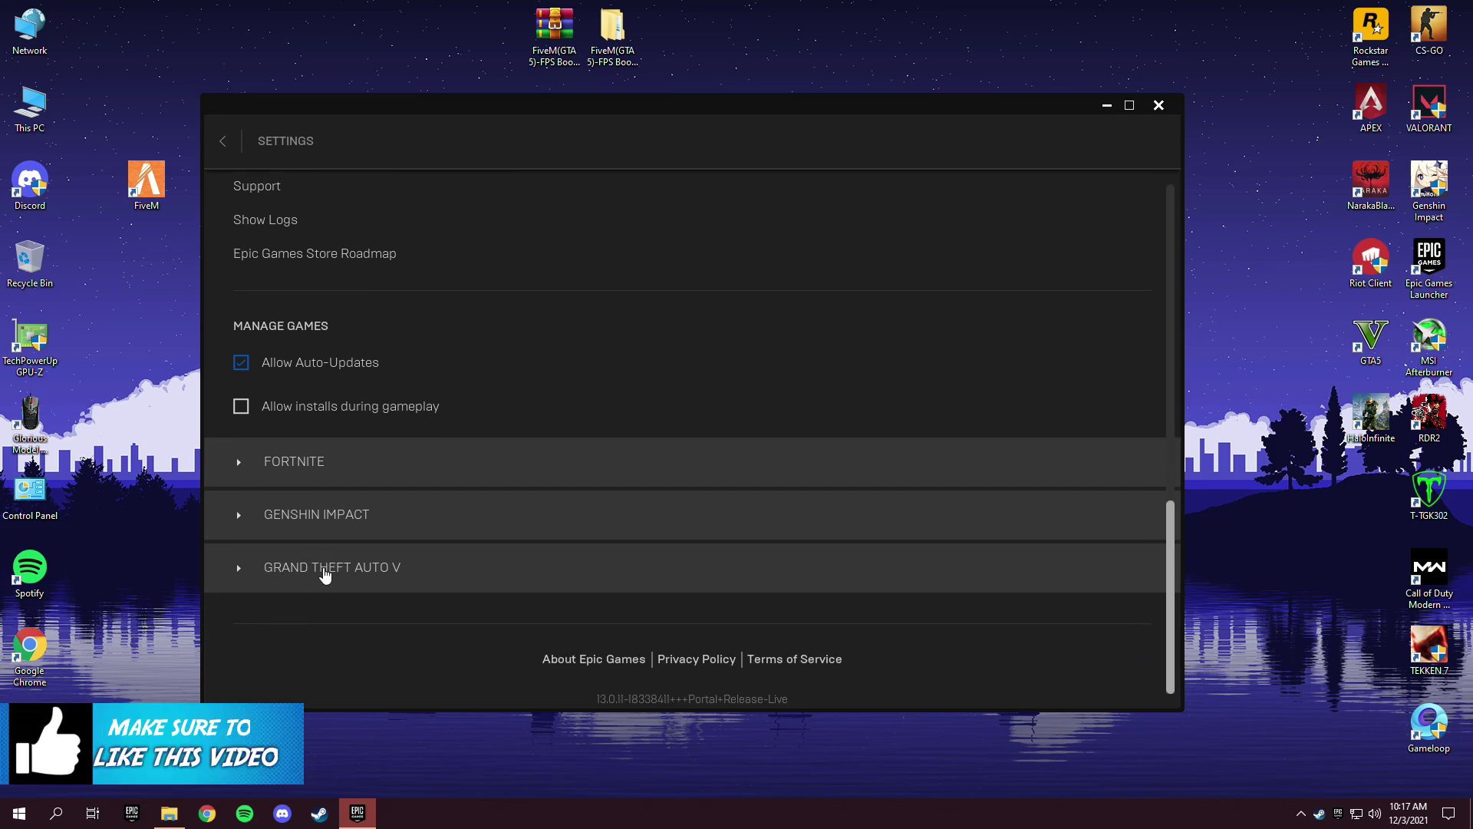
{"action": "left_click", "coordinate": [320, 568]}
{"action": "scroll", "coordinate": [1177, 633], "scroll_direction": "down", "scroll_amount": 2}
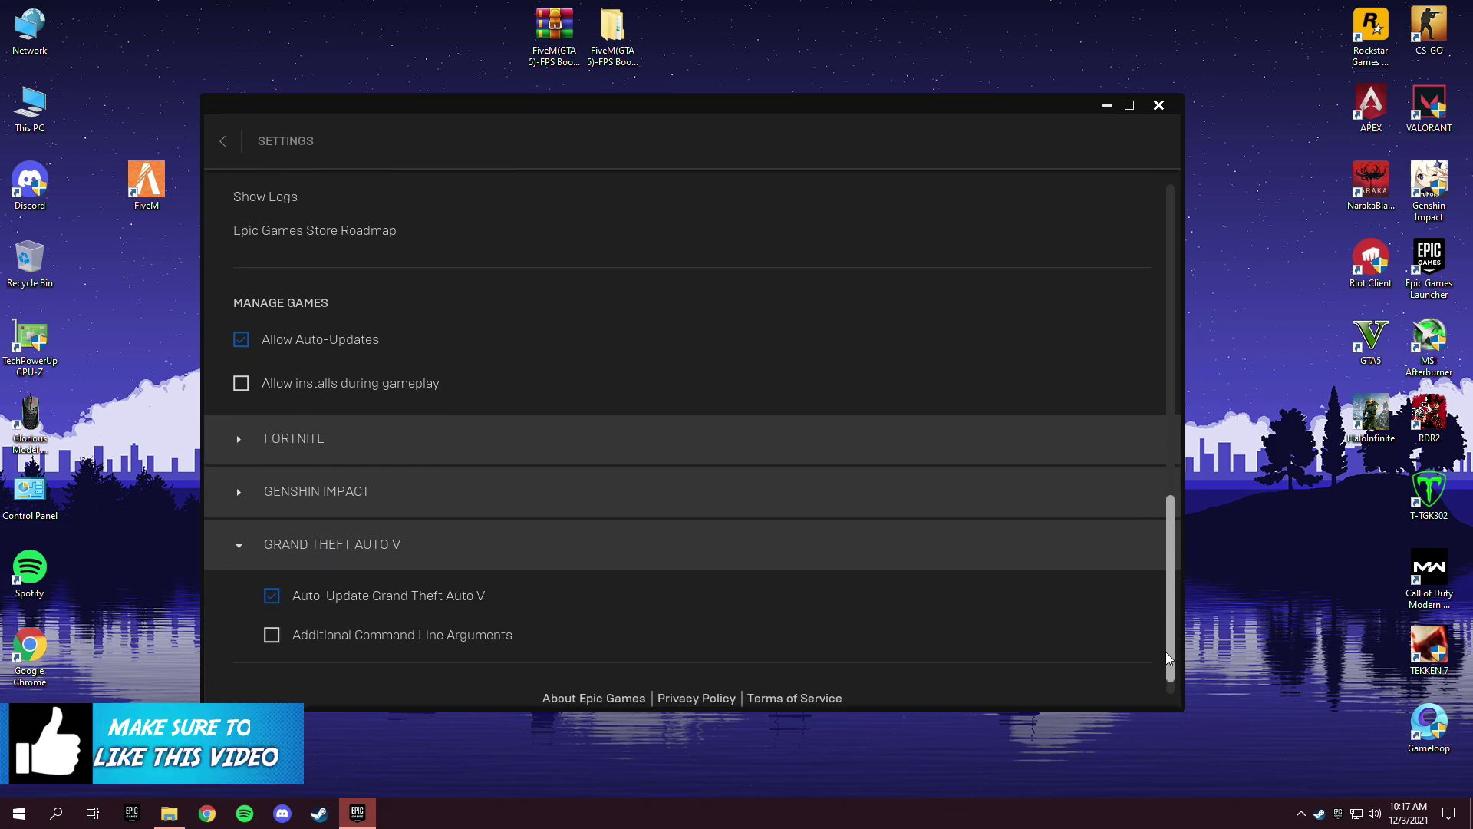
- Enable Additional Command Line Arguments for Grand Theft Auto V, paste USEALLAVAILABLECORES -fxaa 0 -grassQuality 0 -shaderQuality 0 -tessellation 0 -postFX 0 -reflectionQuality 0, and close the launcher
{"action": "left_click", "coordinate": [271, 596]}
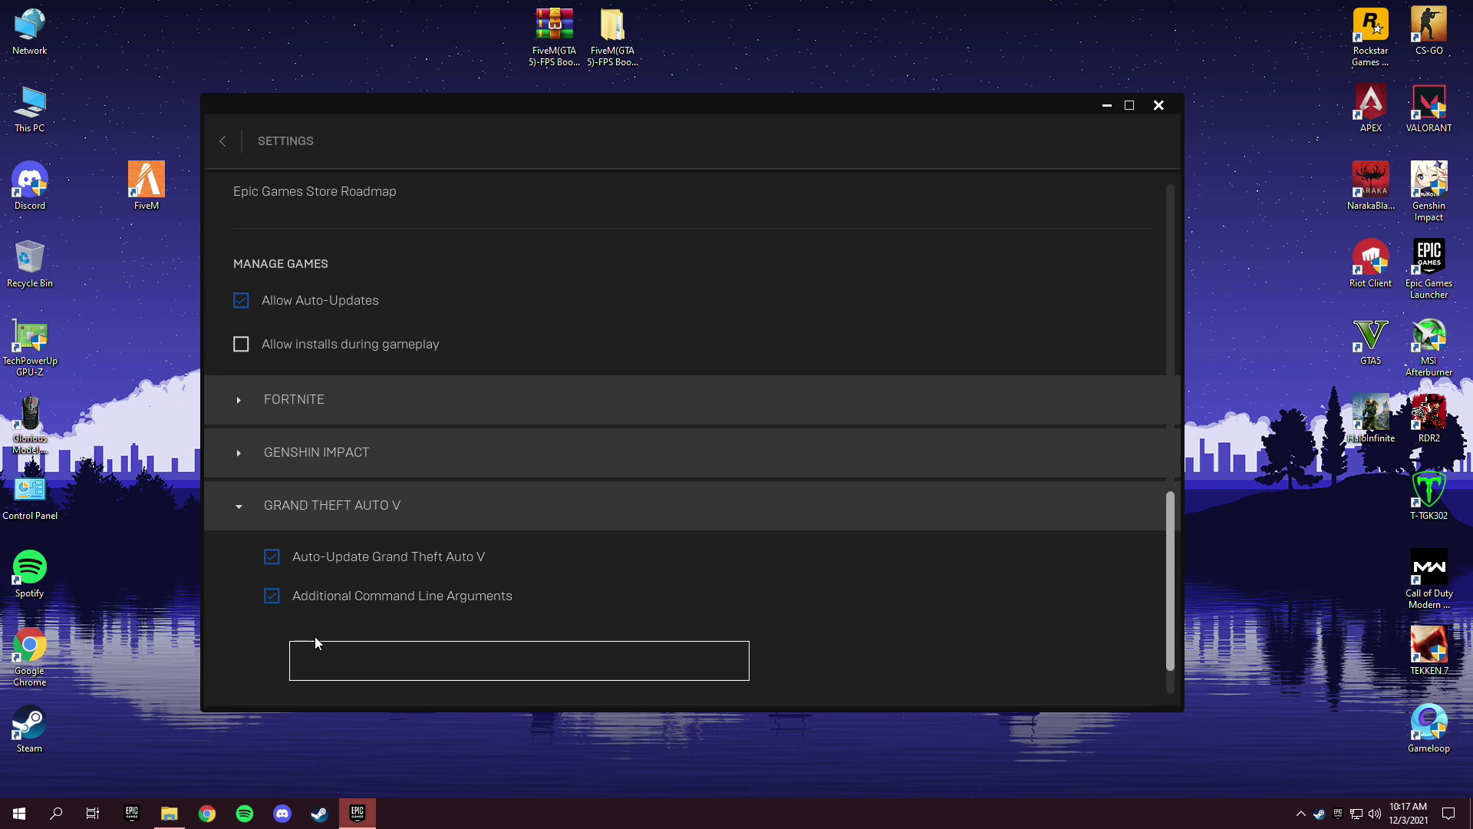
{"action": "right_click", "coordinate": [340, 660]}
{"action": "left_click", "coordinate": [368, 737]}
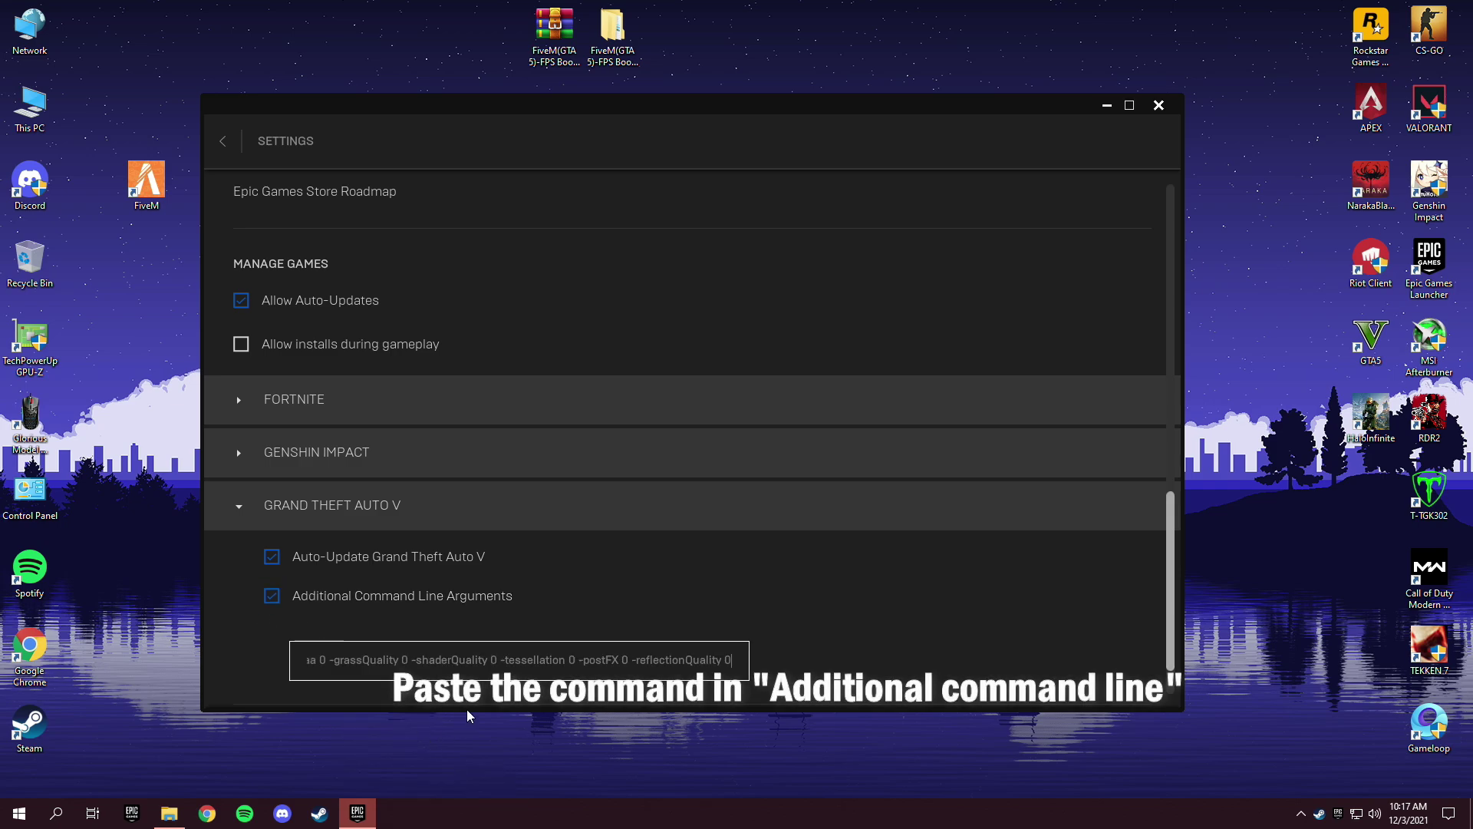
{"action": "left_click_drag", "start_coordinate": [412, 660], "coordinate": [855, 649]}
{"action": "left_click", "coordinate": [586, 663]}
{"action": "left_click", "coordinate": [223, 140]}
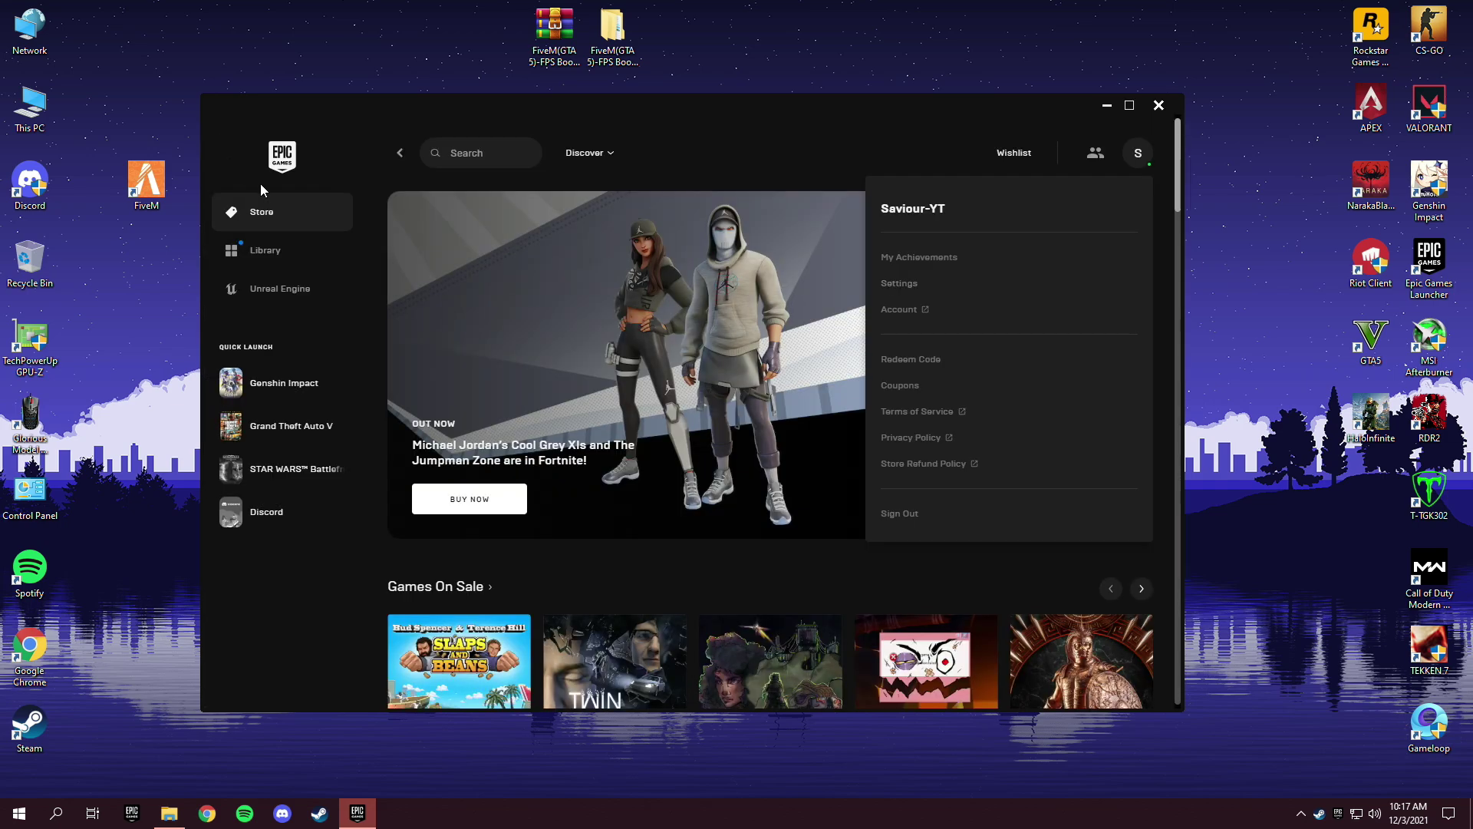
{"action": "left_click", "coordinate": [1160, 107]}
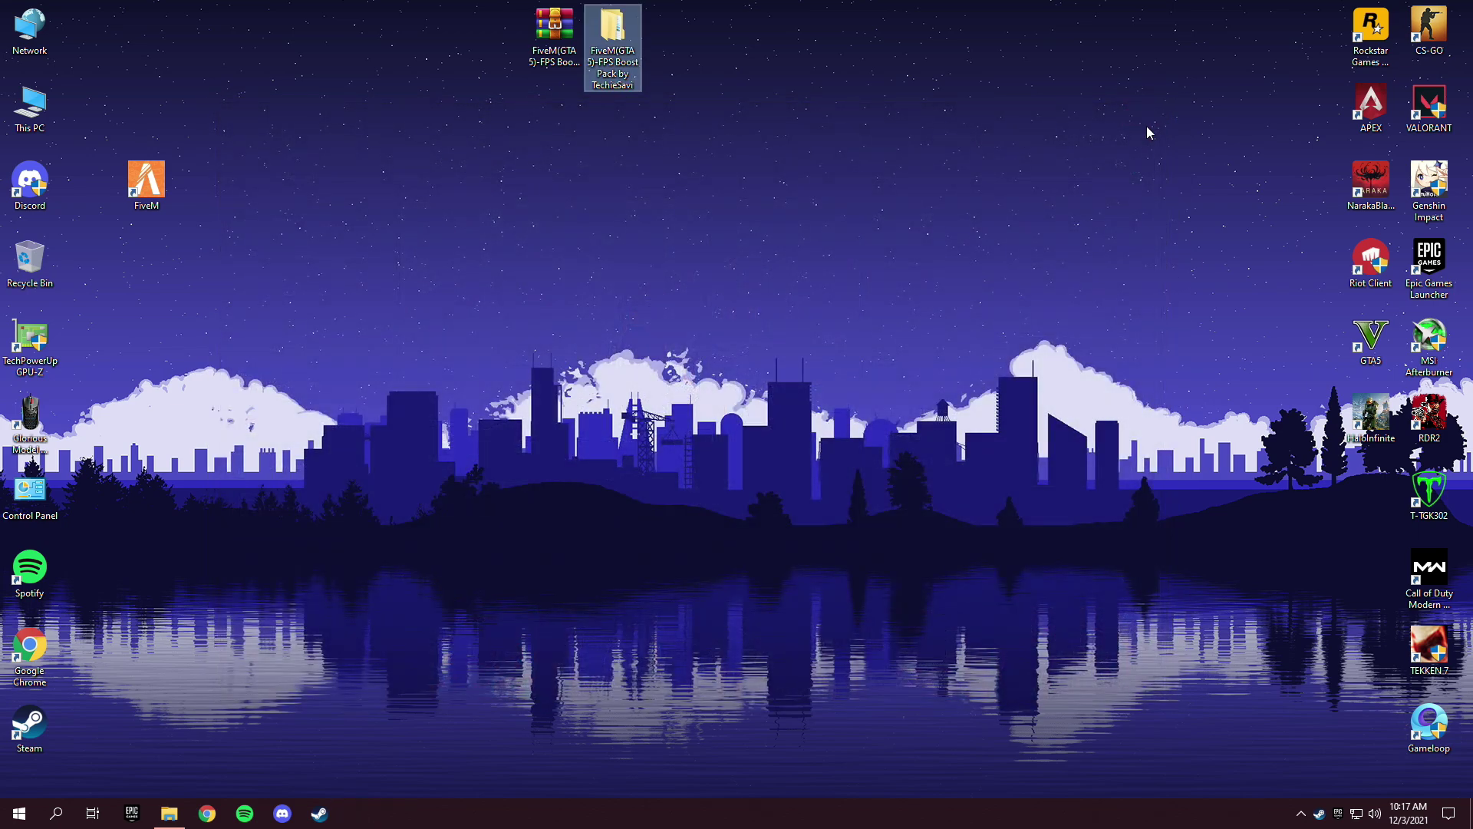
- Switch back to File Explorer, go up to the FiveM boost pack folder and open its 4-Config folder
{"action": "left_click", "coordinate": [169, 813]}
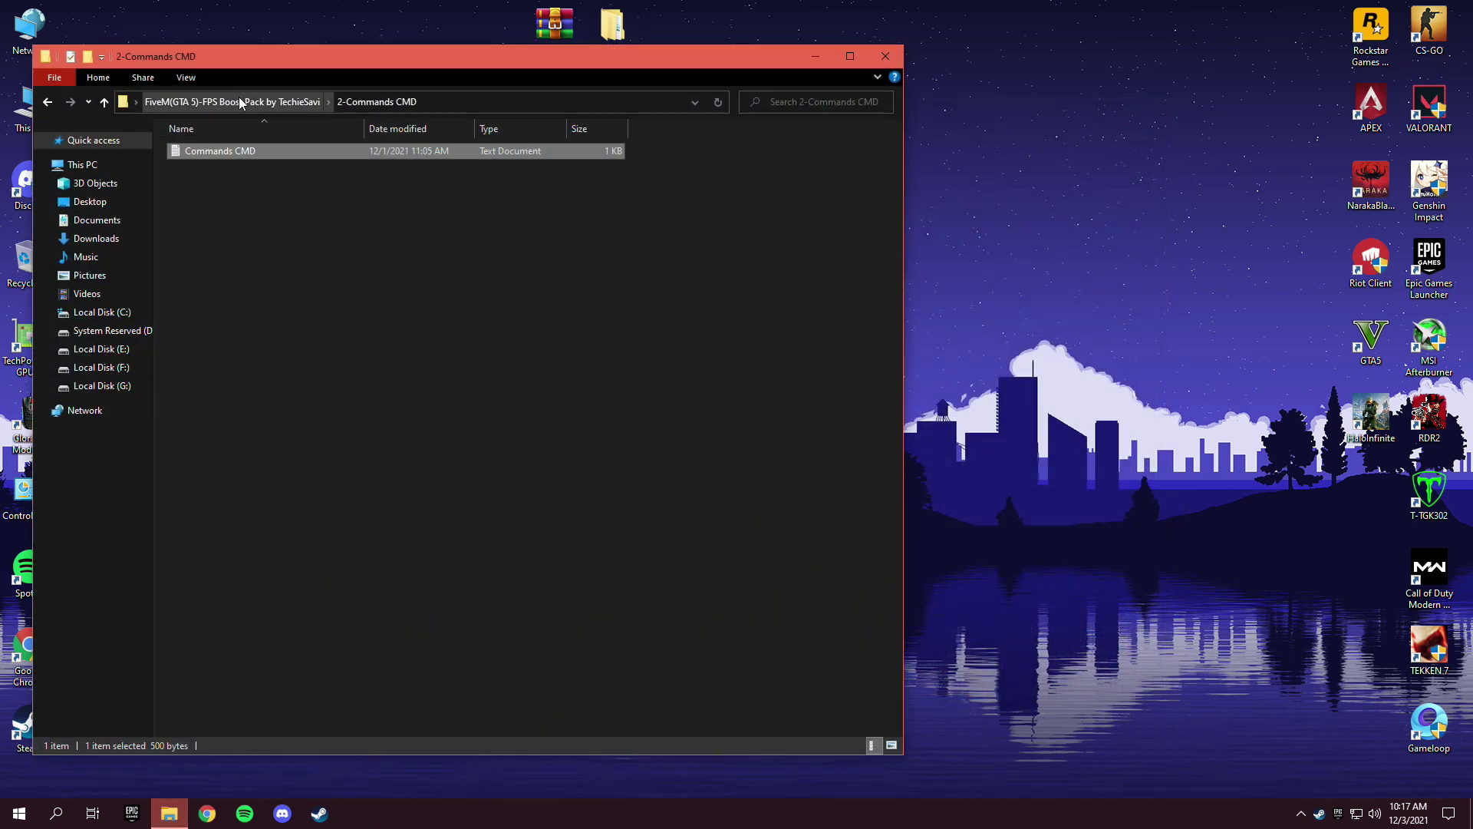
{"action": "left_click", "coordinate": [239, 101]}
{"action": "left_click", "coordinate": [243, 187]}
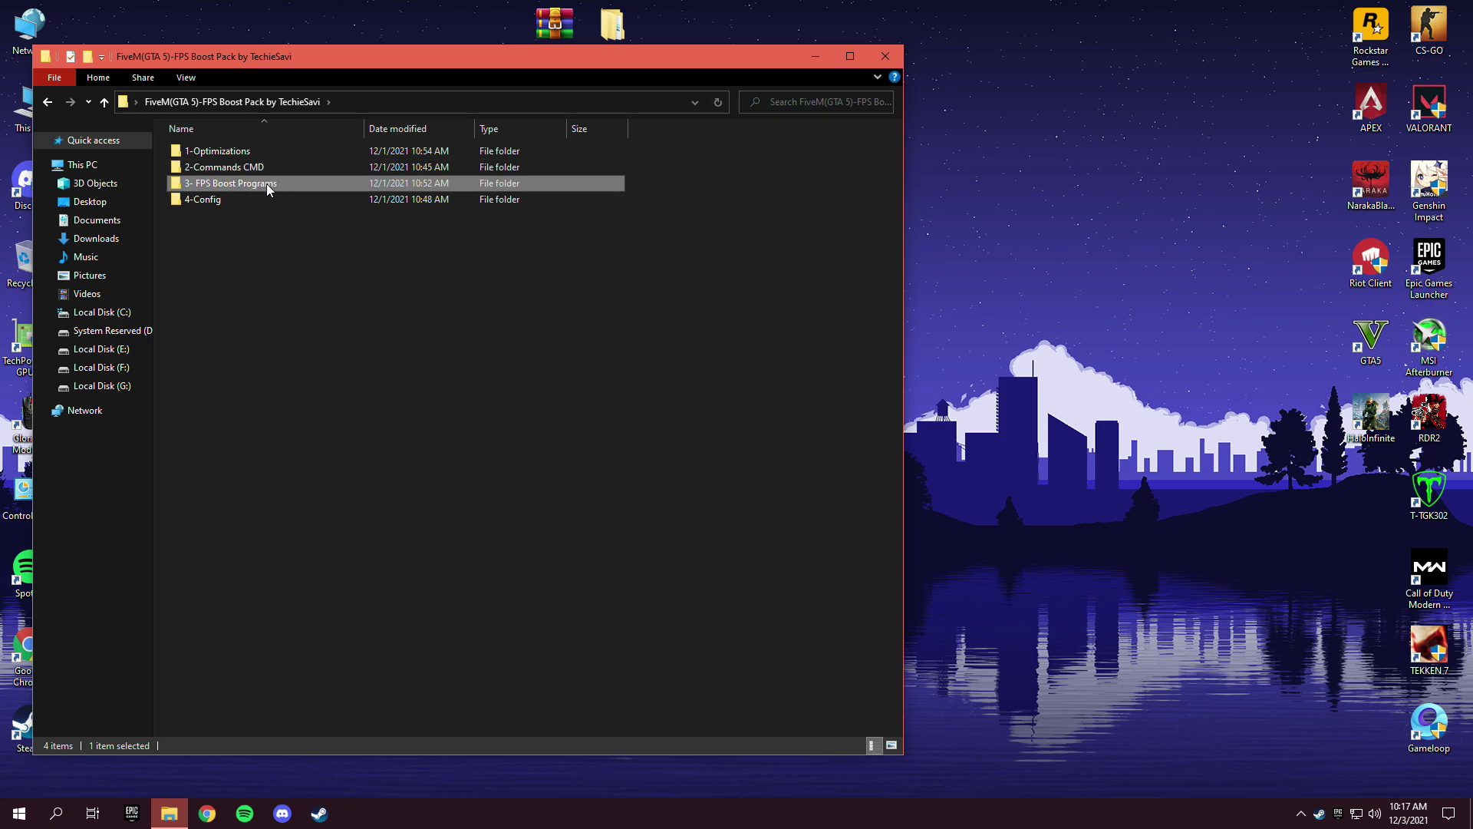
{"action": "right_click", "coordinate": [191, 198]}
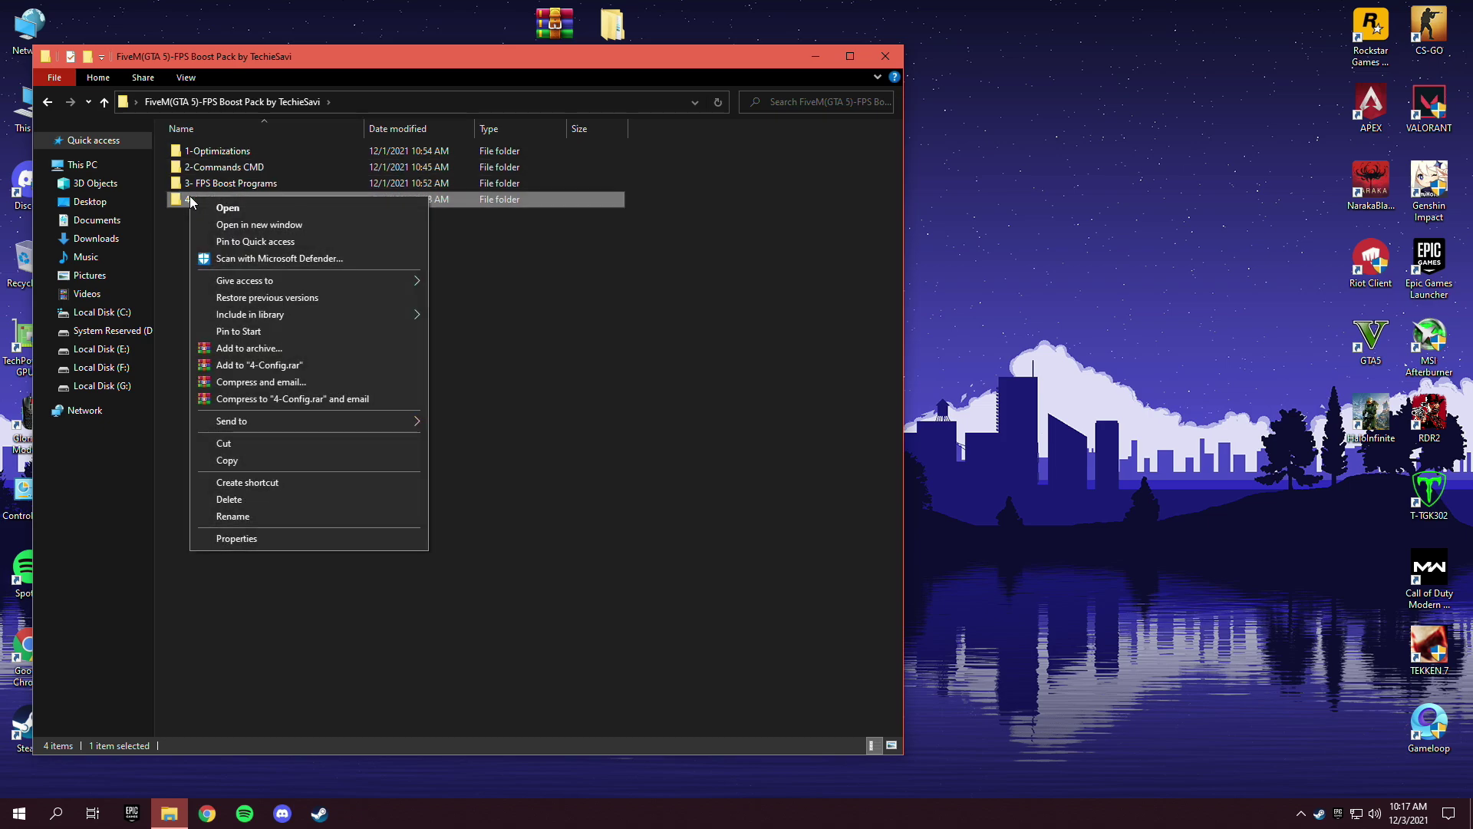
{"action": "left_click", "coordinate": [251, 208]}
{"action": "left_click_drag", "start_coordinate": [290, 233], "coordinate": [362, 115]}
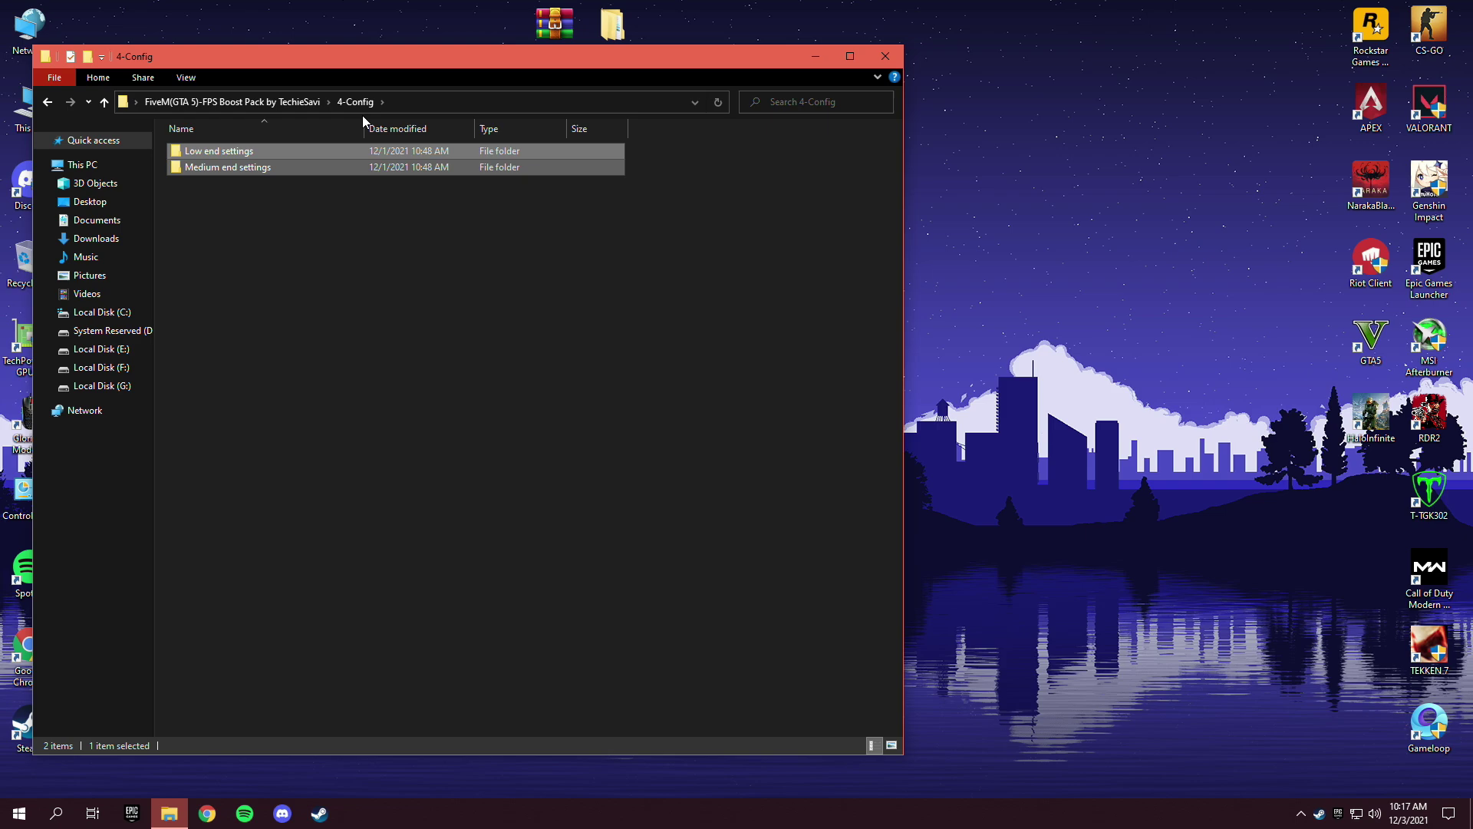
{"action": "left_click", "coordinate": [355, 197]}
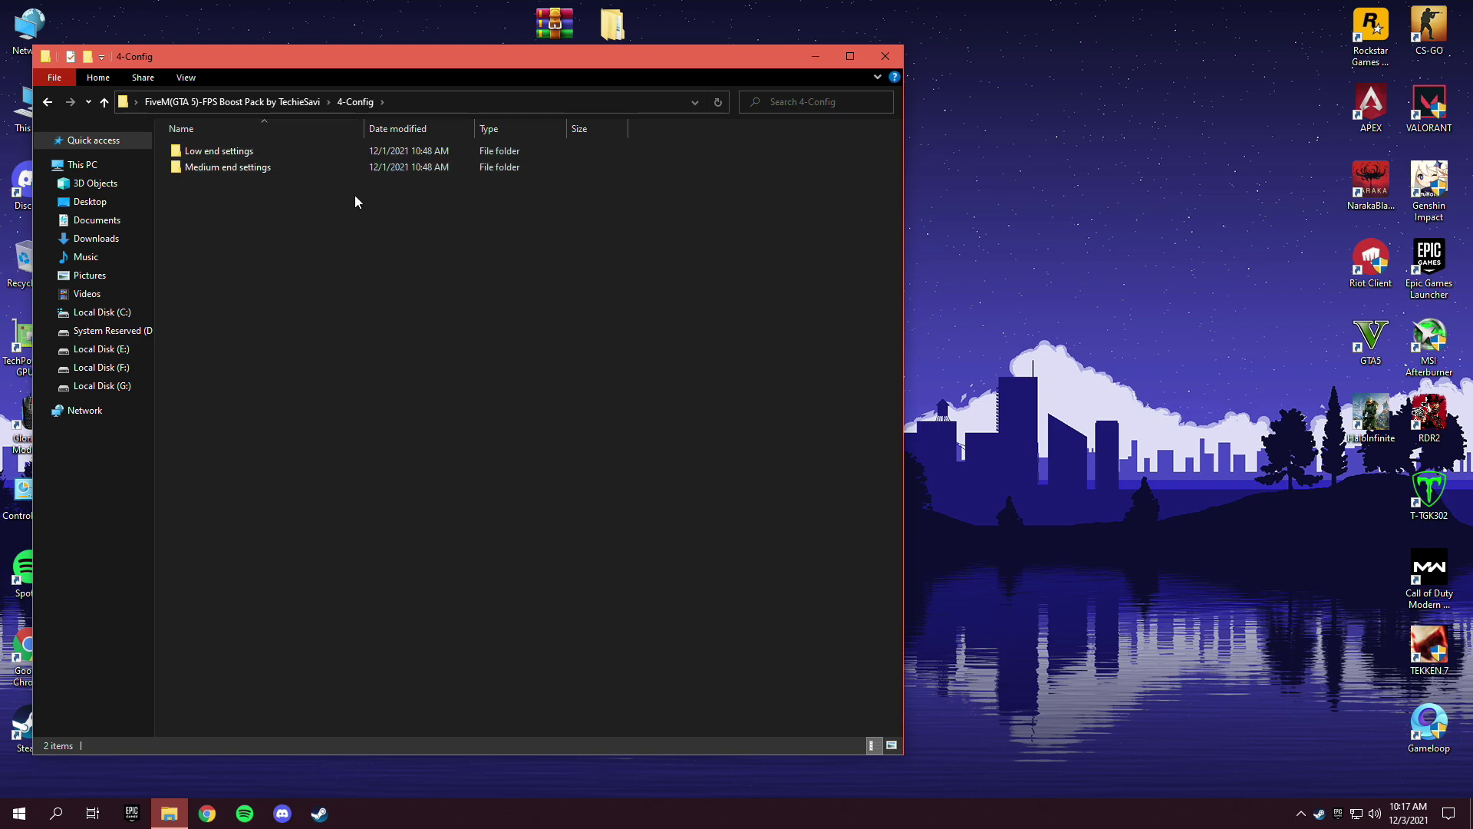
- Open the Low end settings folder in 4-Config and select its settings text document
{"action": "left_click", "coordinate": [254, 152]}
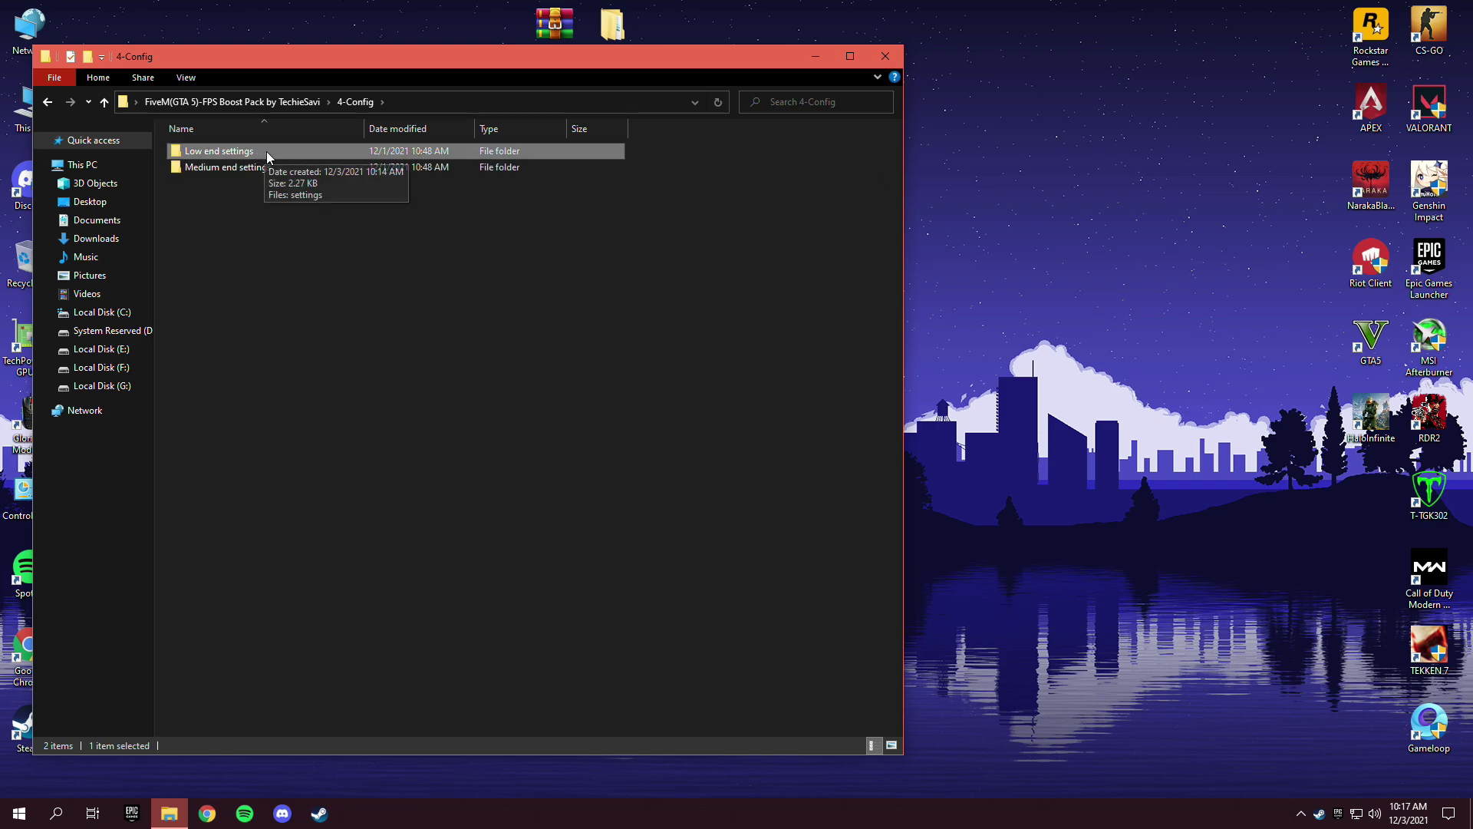
{"action": "left_click", "coordinate": [276, 169]}
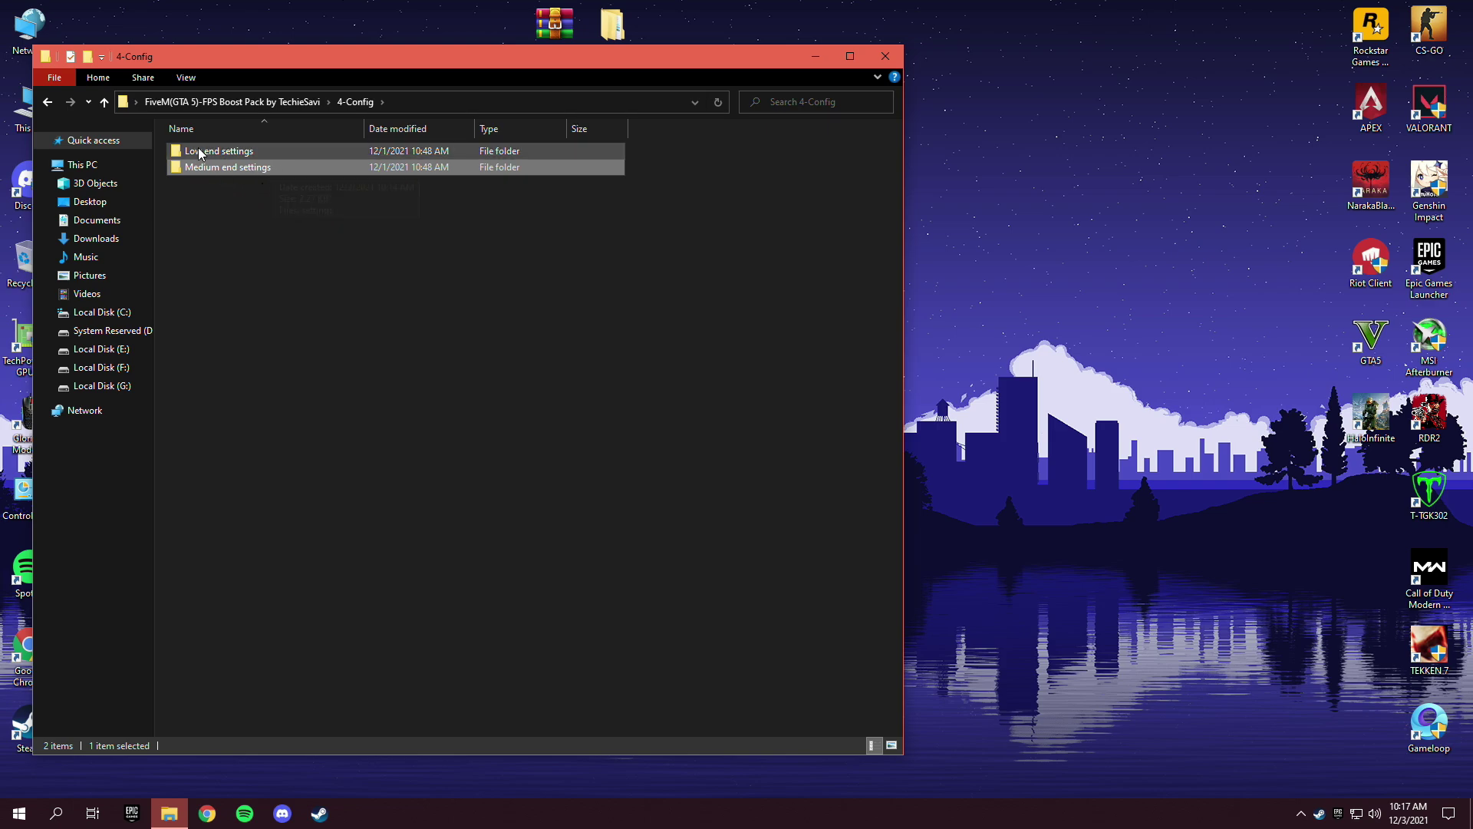
{"action": "right_click", "coordinate": [222, 149]}
{"action": "left_click", "coordinate": [270, 161]}
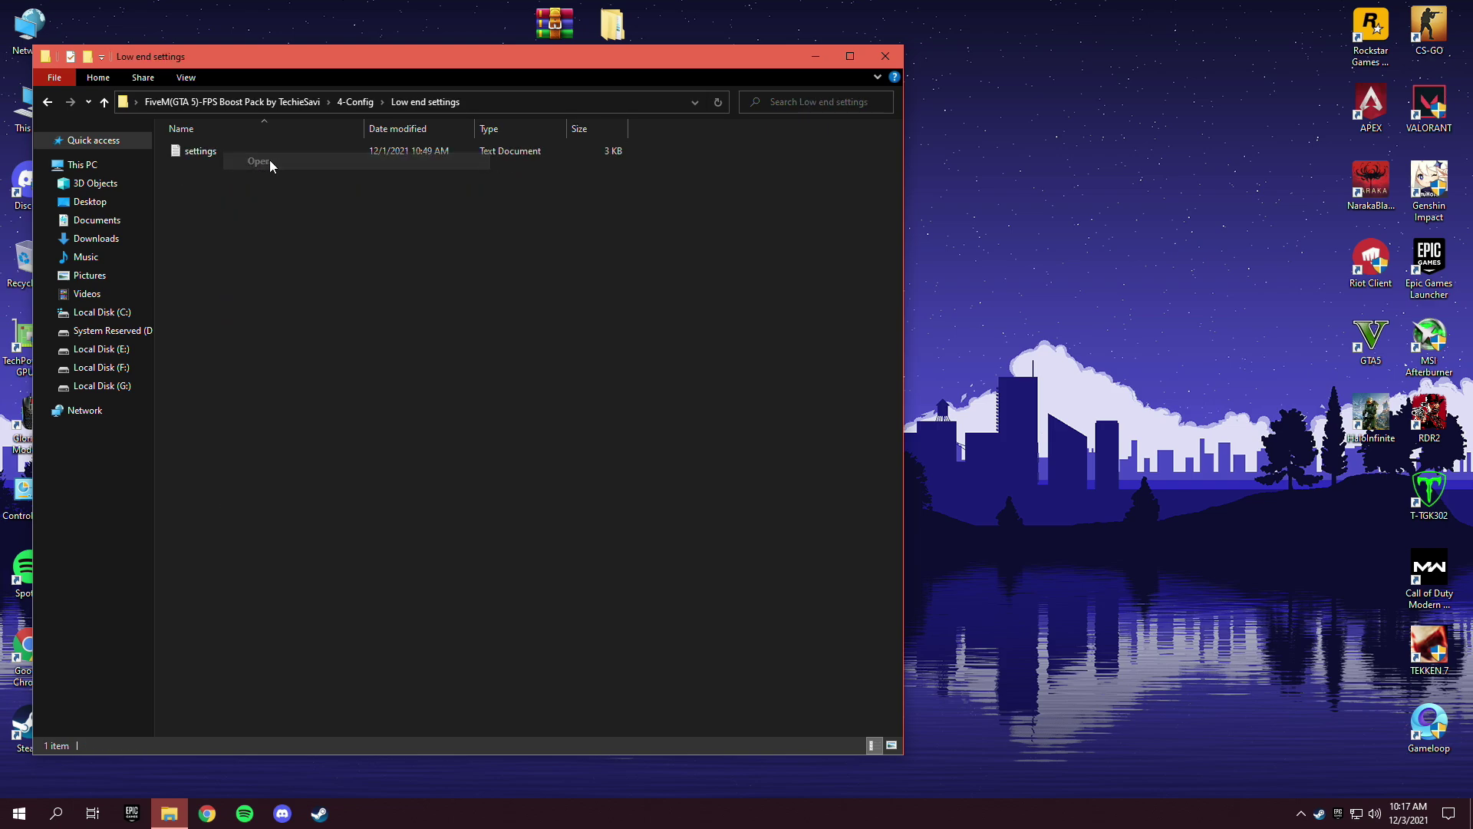
{"action": "right_click", "coordinate": [196, 158]}
{"action": "left_click", "coordinate": [214, 57]}
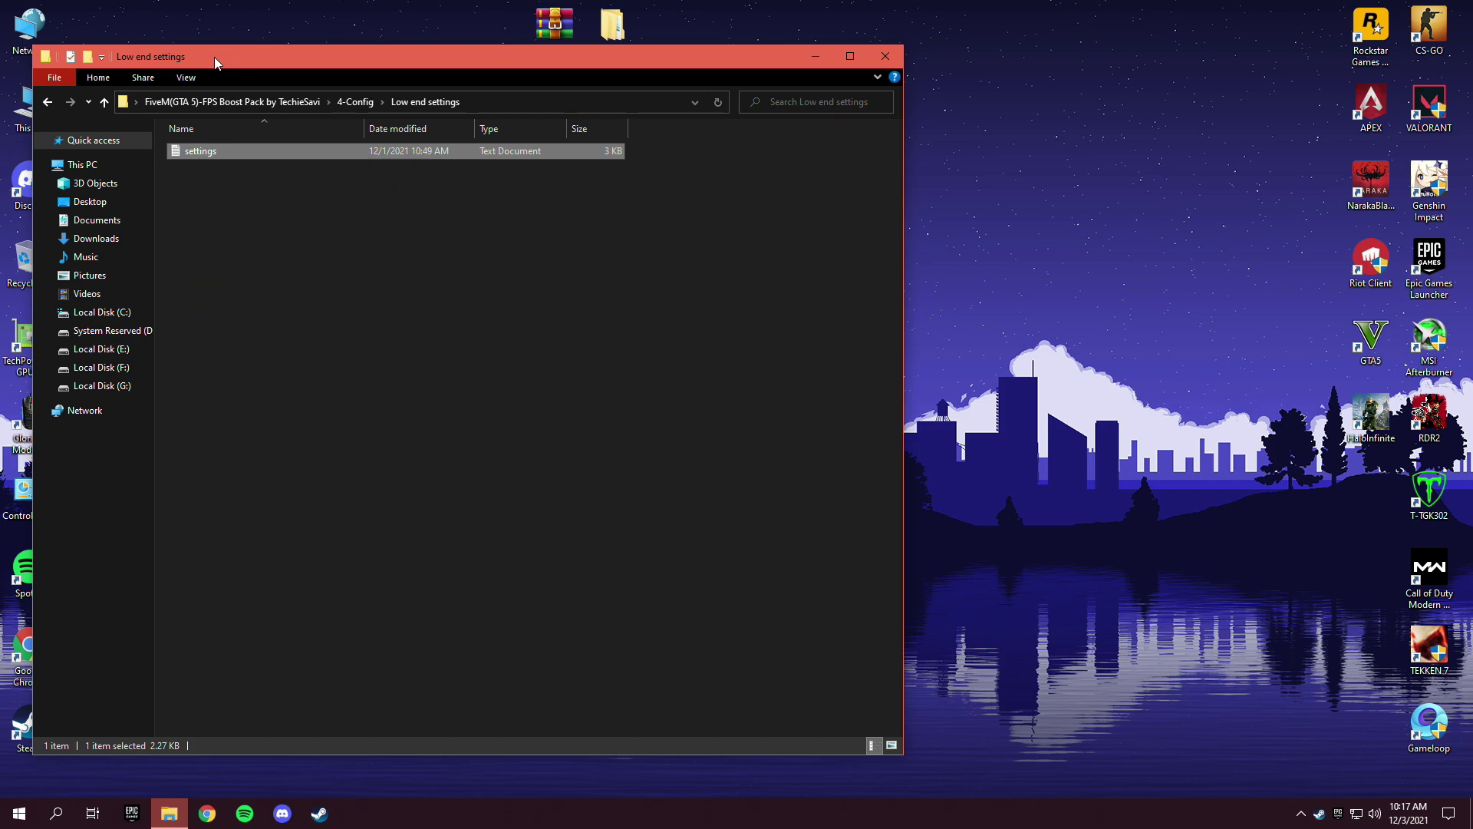
- Move the Low end settings window aside, and open the Documents > Rockstar Games > GTA V folder in a separate Explorer window
{"action": "left_click_drag", "start_coordinate": [215, 56], "coordinate": [893, 62]}
{"action": "double_click", "coordinate": [47, 132]}
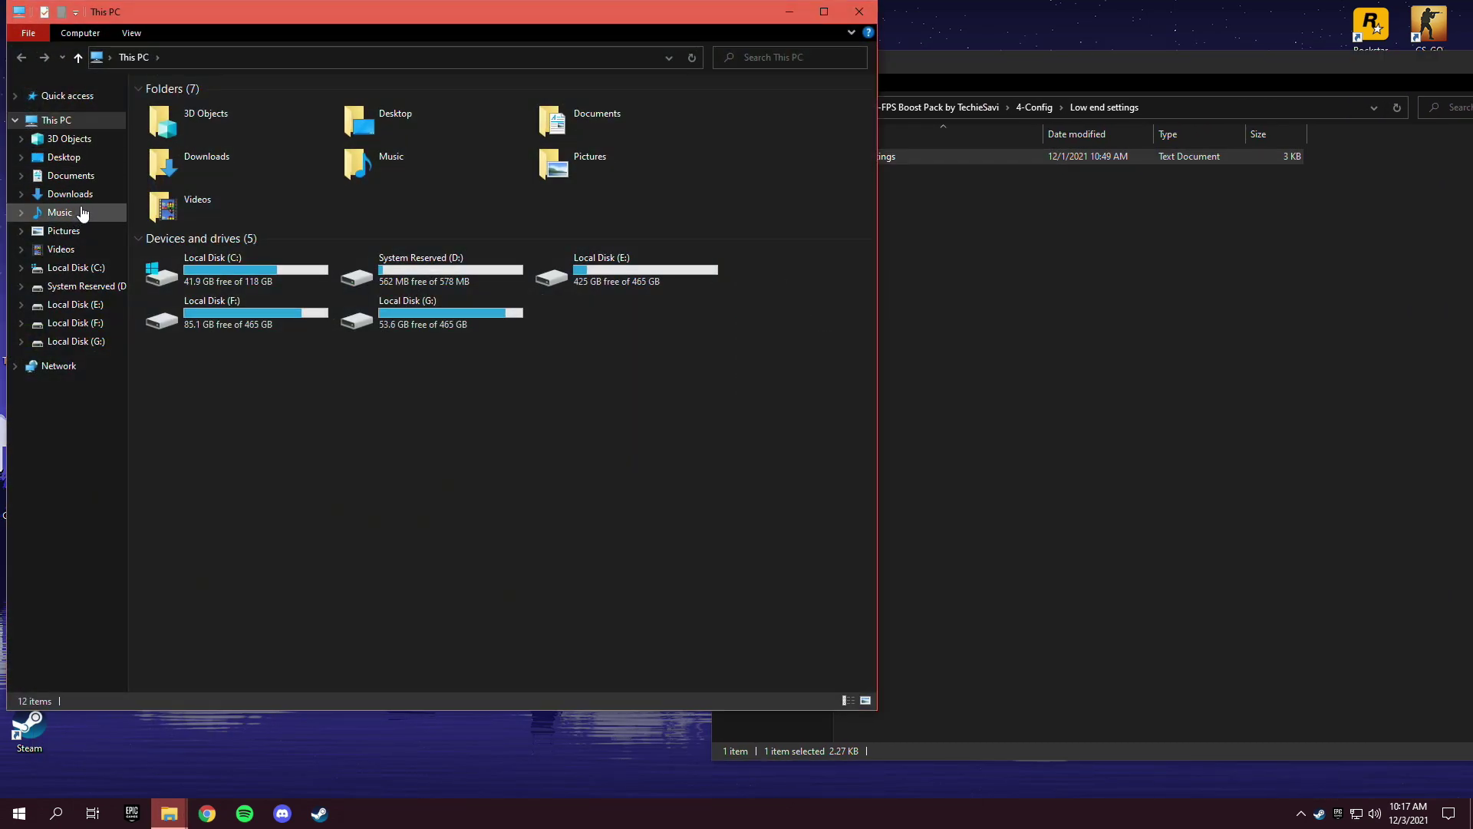
{"action": "left_click", "coordinate": [81, 176]}
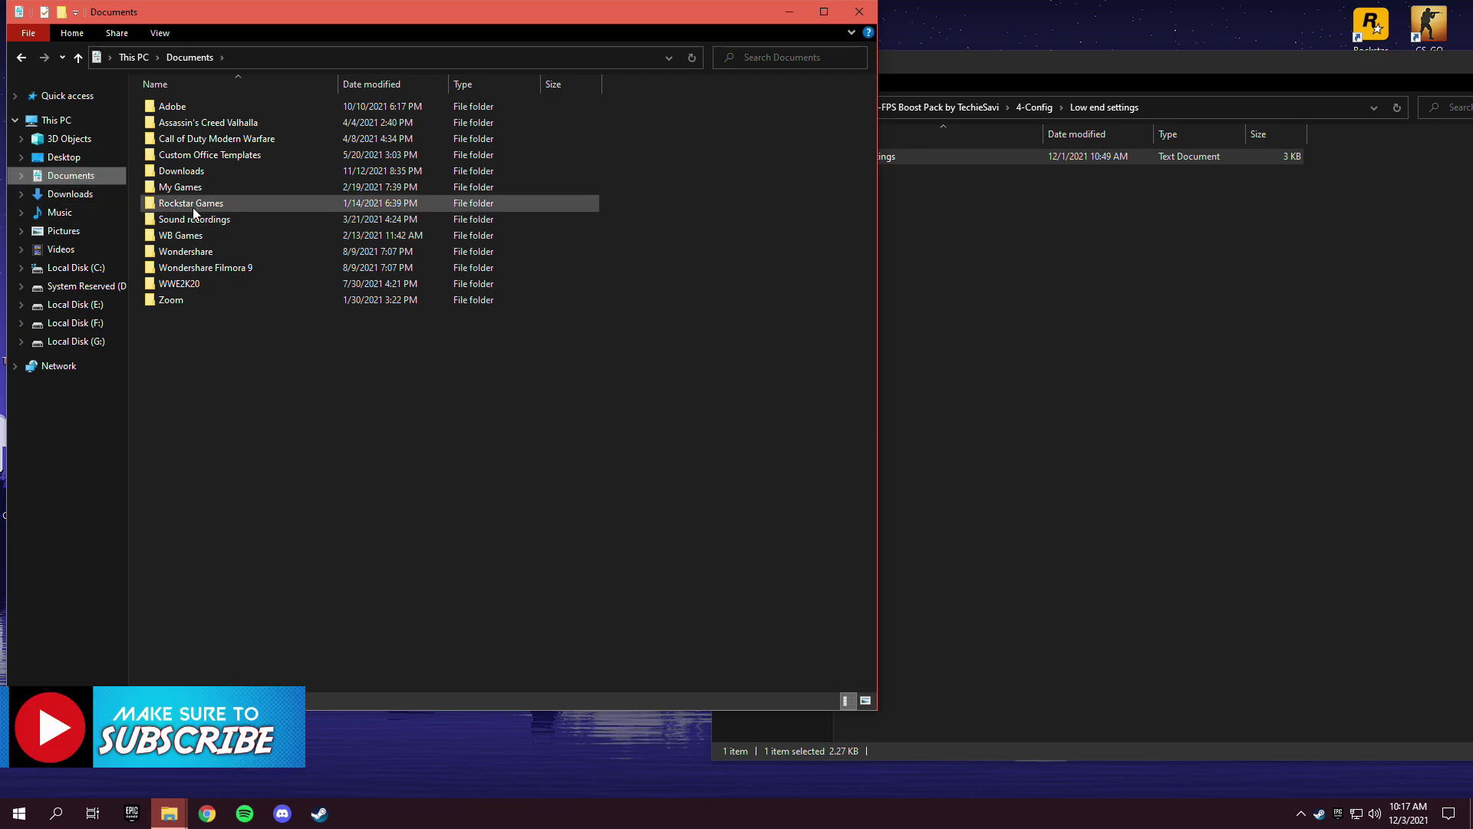
{"action": "left_click", "coordinate": [213, 206]}
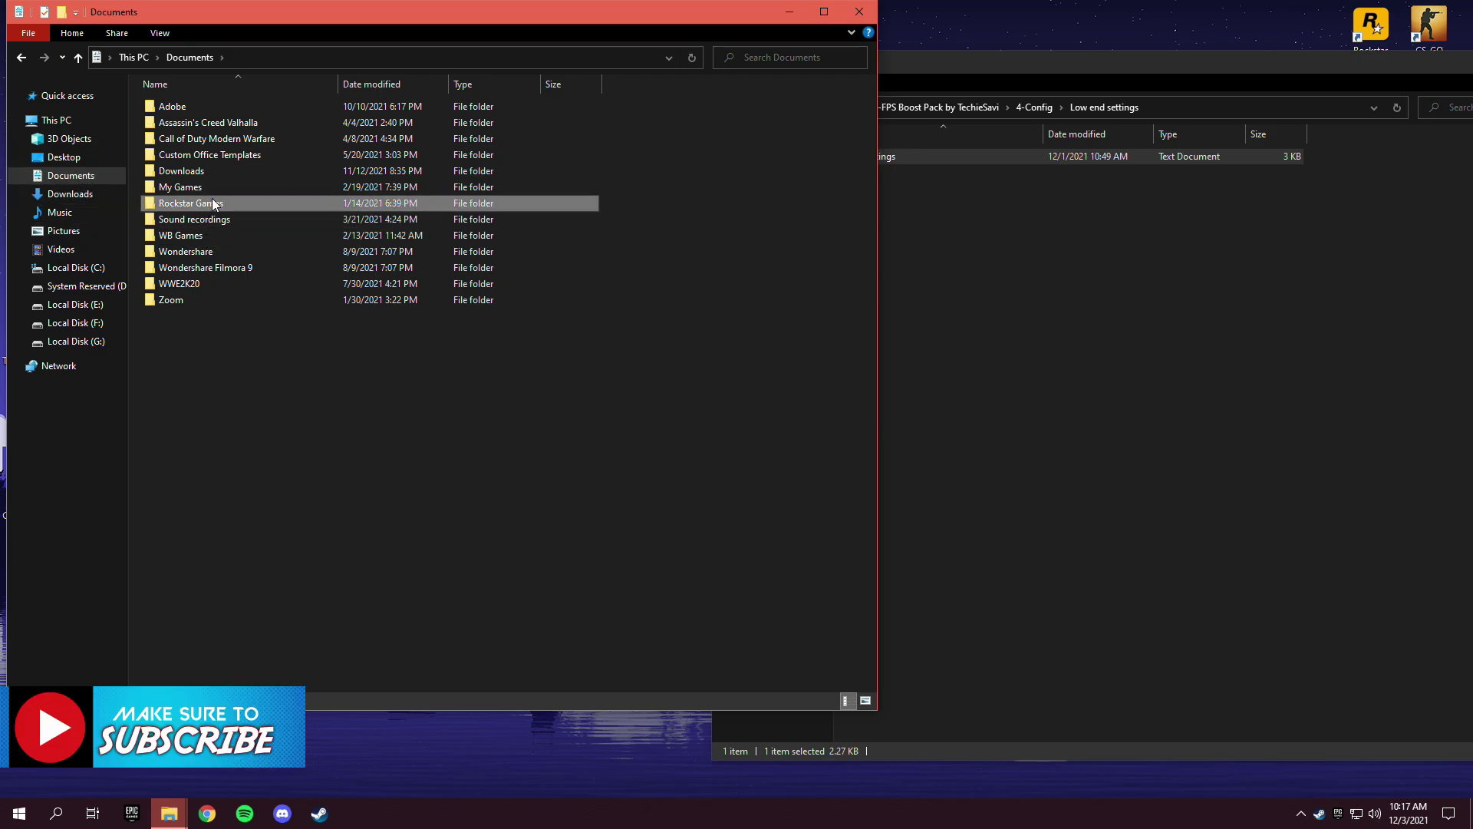
{"action": "double_click", "coordinate": [213, 204]}
{"action": "left_click", "coordinate": [178, 106]}
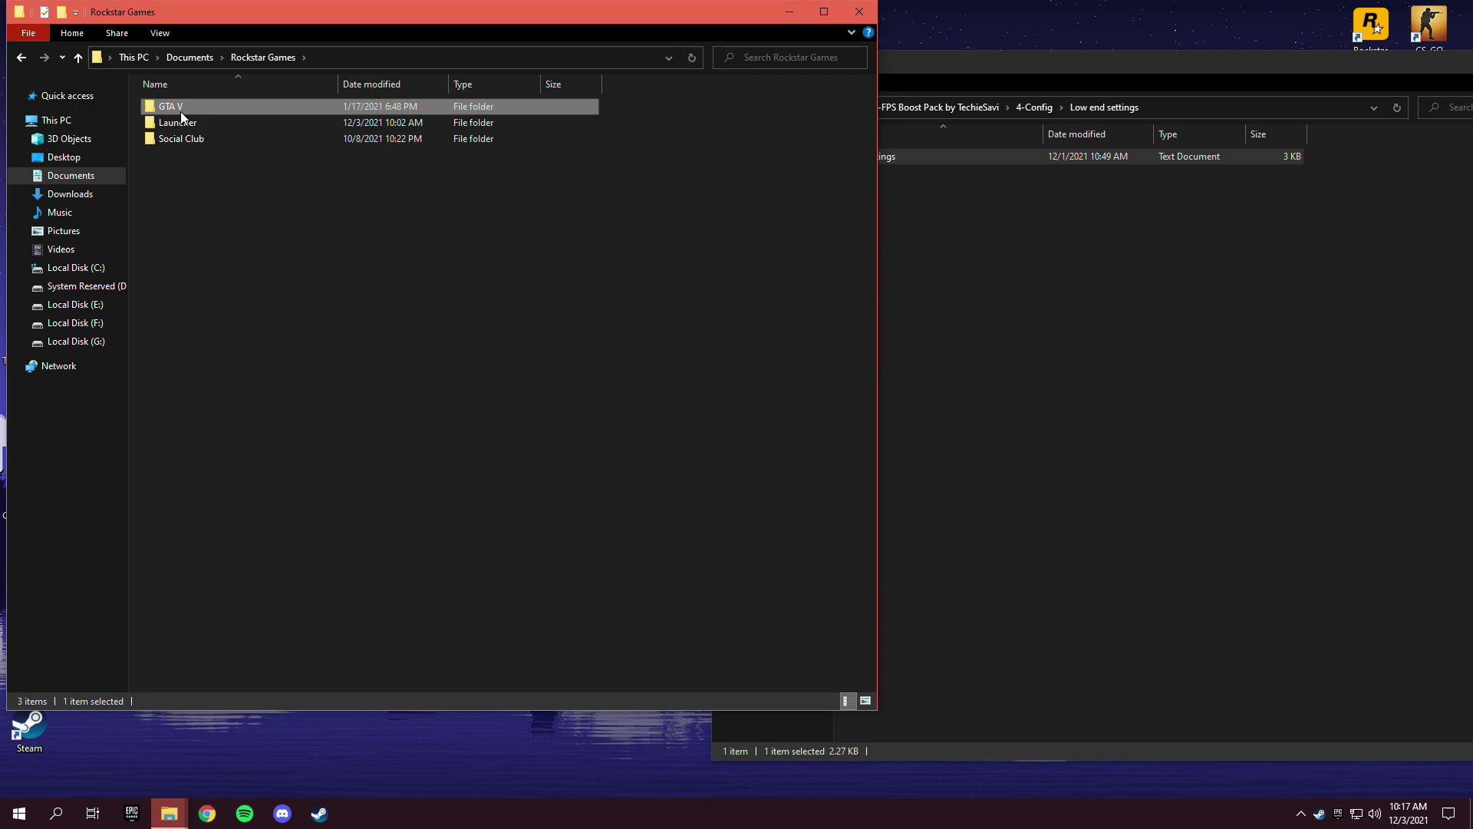
{"action": "double_click", "coordinate": [200, 109]}
{"action": "left_click", "coordinate": [169, 142]}
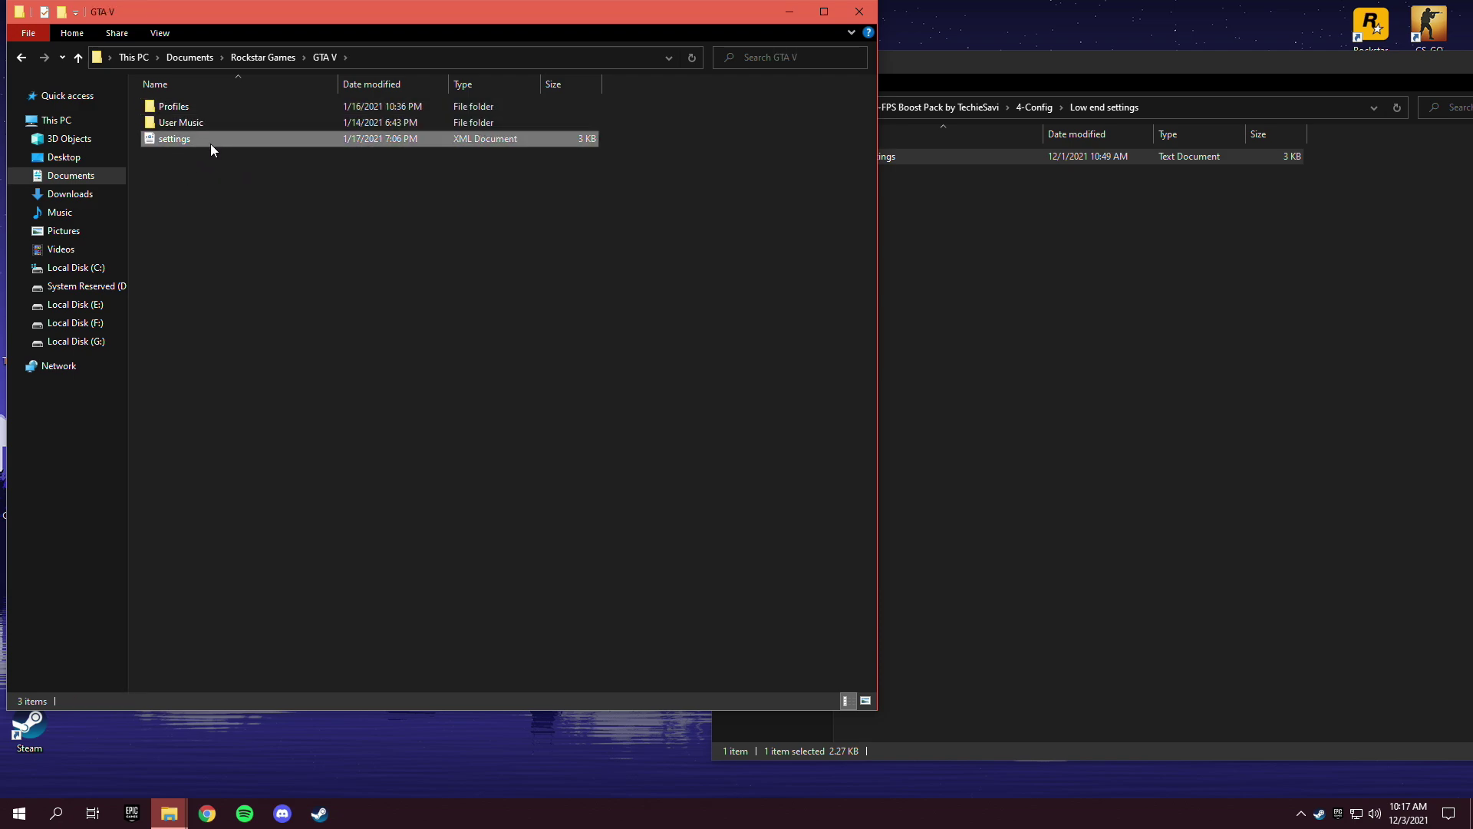
- Arrange the two folder windows side by side and copy the settings text document from Low end settings into the GTA V folder
{"action": "left_click_drag", "start_coordinate": [477, 21], "coordinate": [475, 81]}
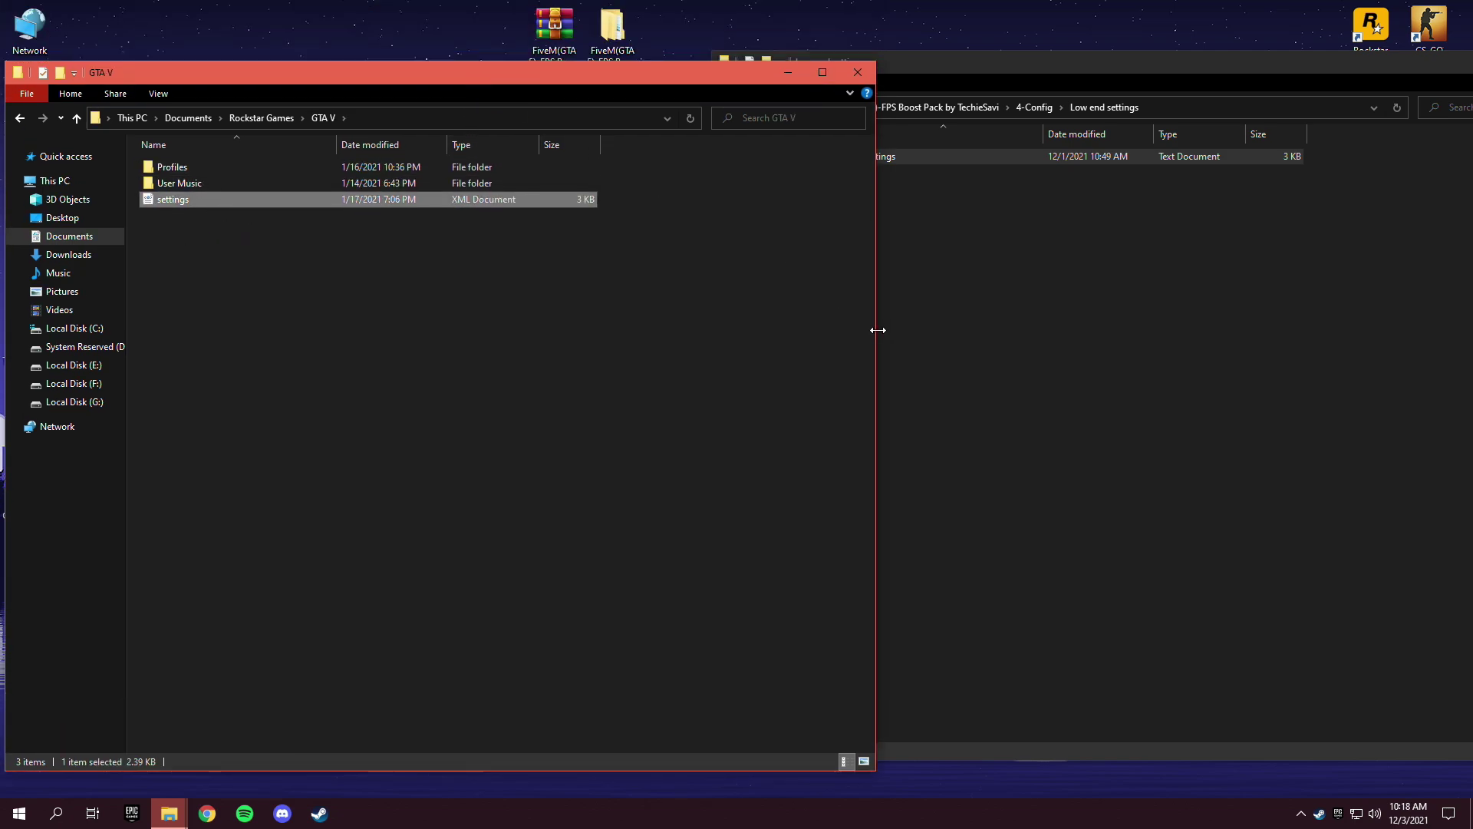
{"action": "left_click_drag", "start_coordinate": [878, 330], "coordinate": [656, 330]}
{"action": "right_click", "coordinate": [895, 151]}
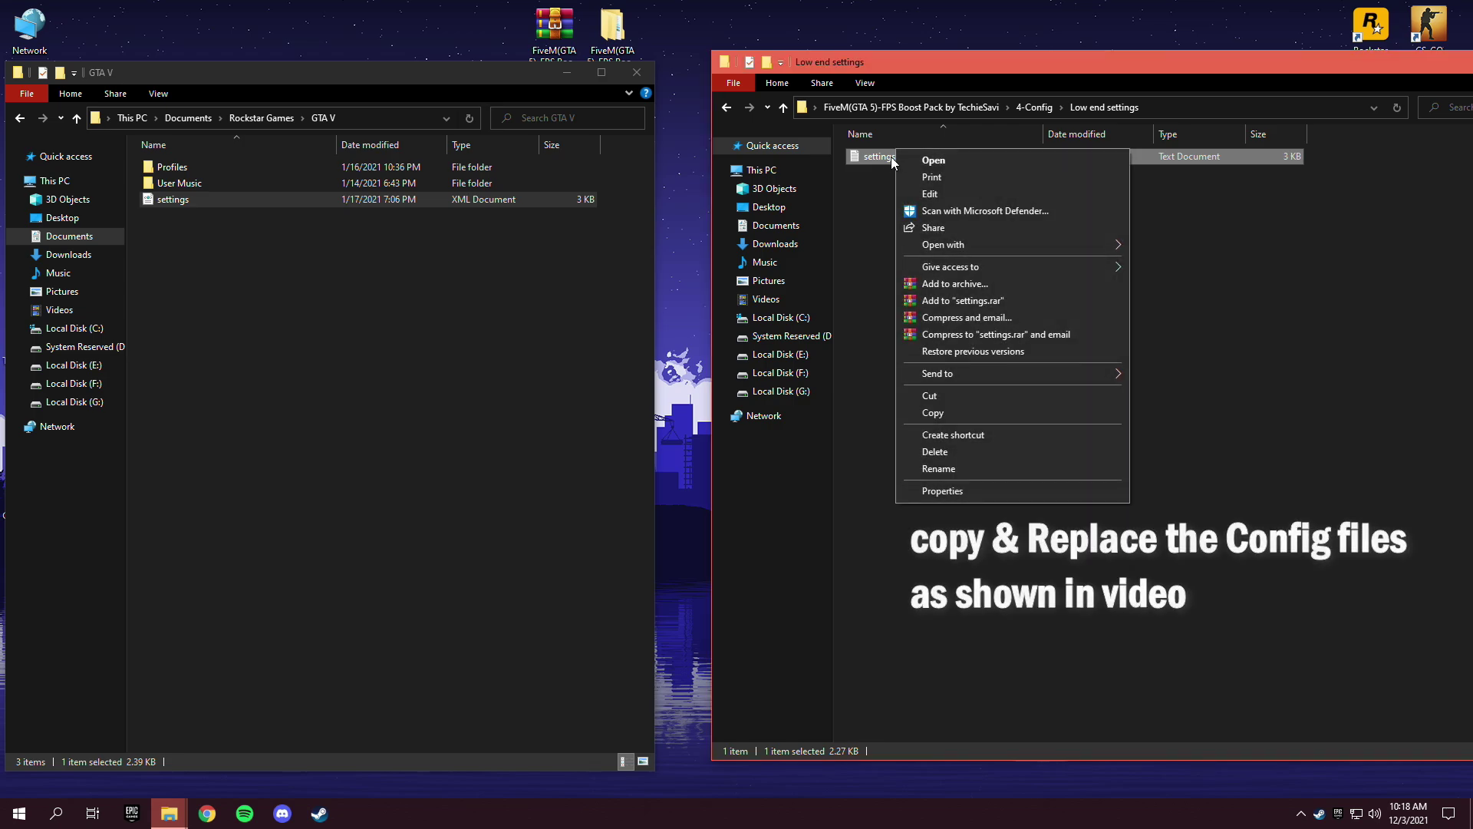
{"action": "left_click", "coordinate": [942, 413]}
{"action": "right_click", "coordinate": [282, 323]}
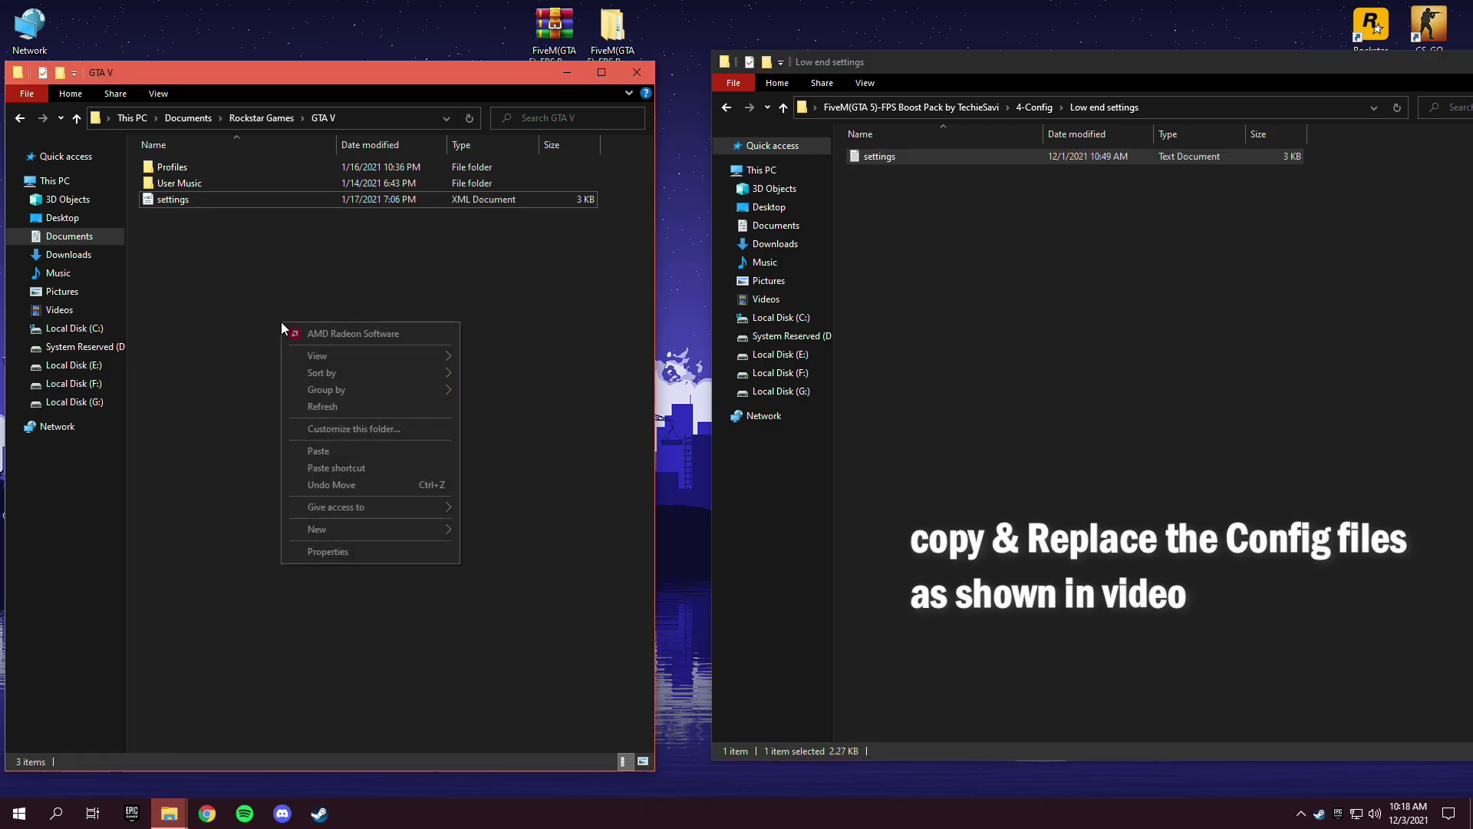
{"action": "left_click", "coordinate": [322, 452]}
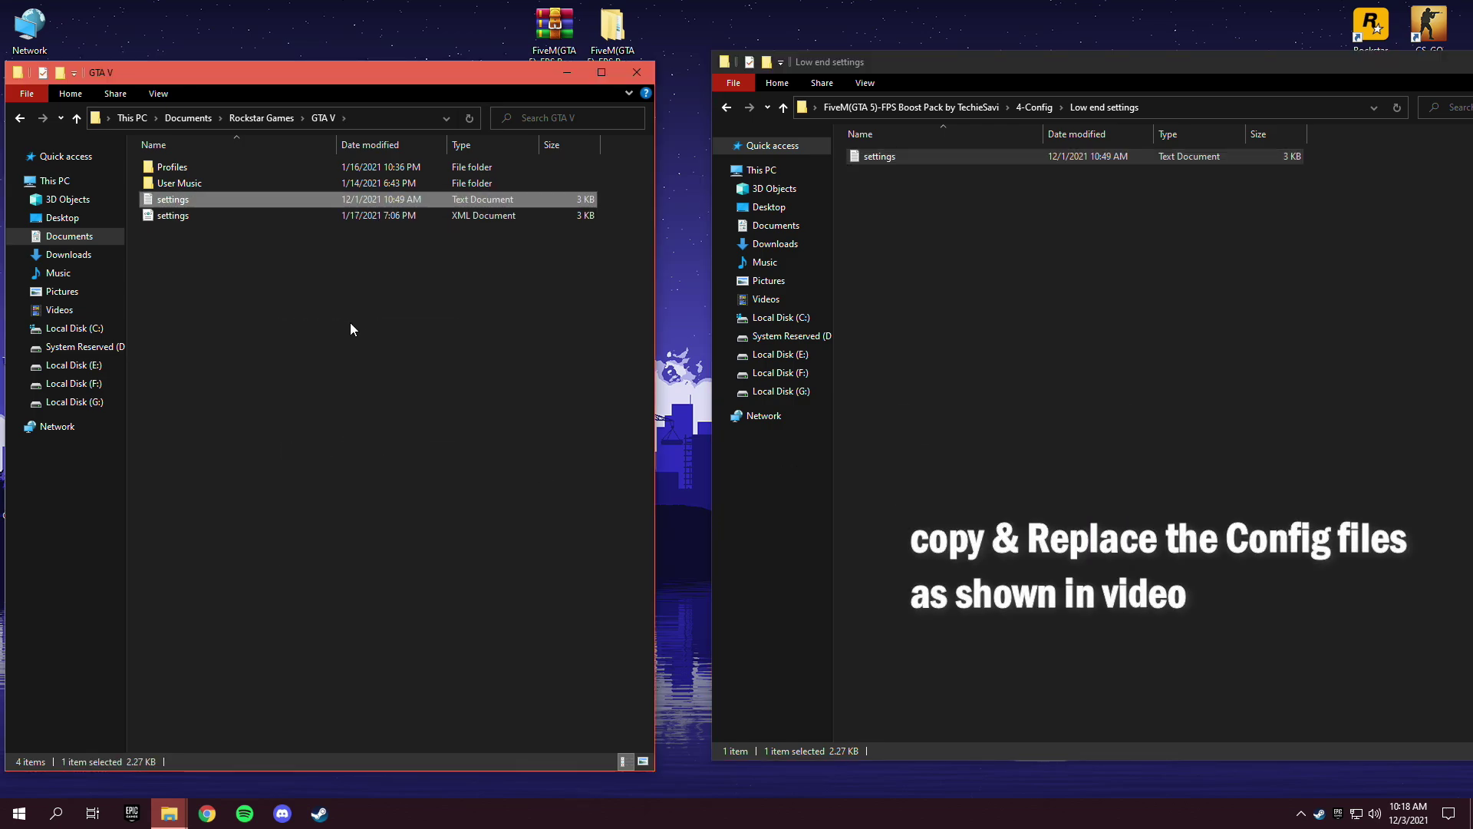
- Delete the original settings XML document from the GTA V folder
{"action": "left_click", "coordinate": [223, 252]}
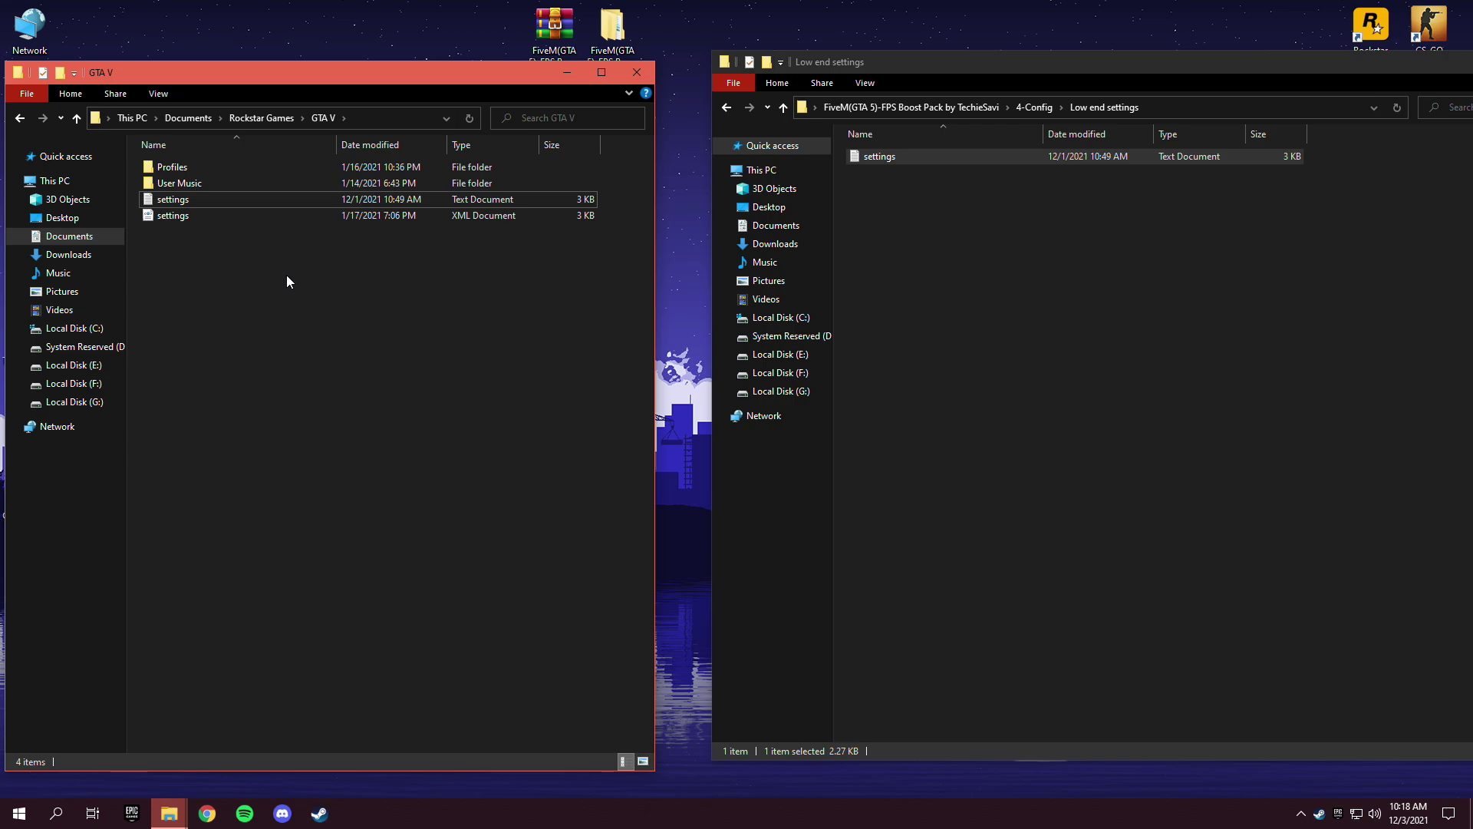
{"action": "left_click_drag", "start_coordinate": [287, 276], "coordinate": [347, 240]}
{"action": "right_click", "coordinate": [178, 210]}
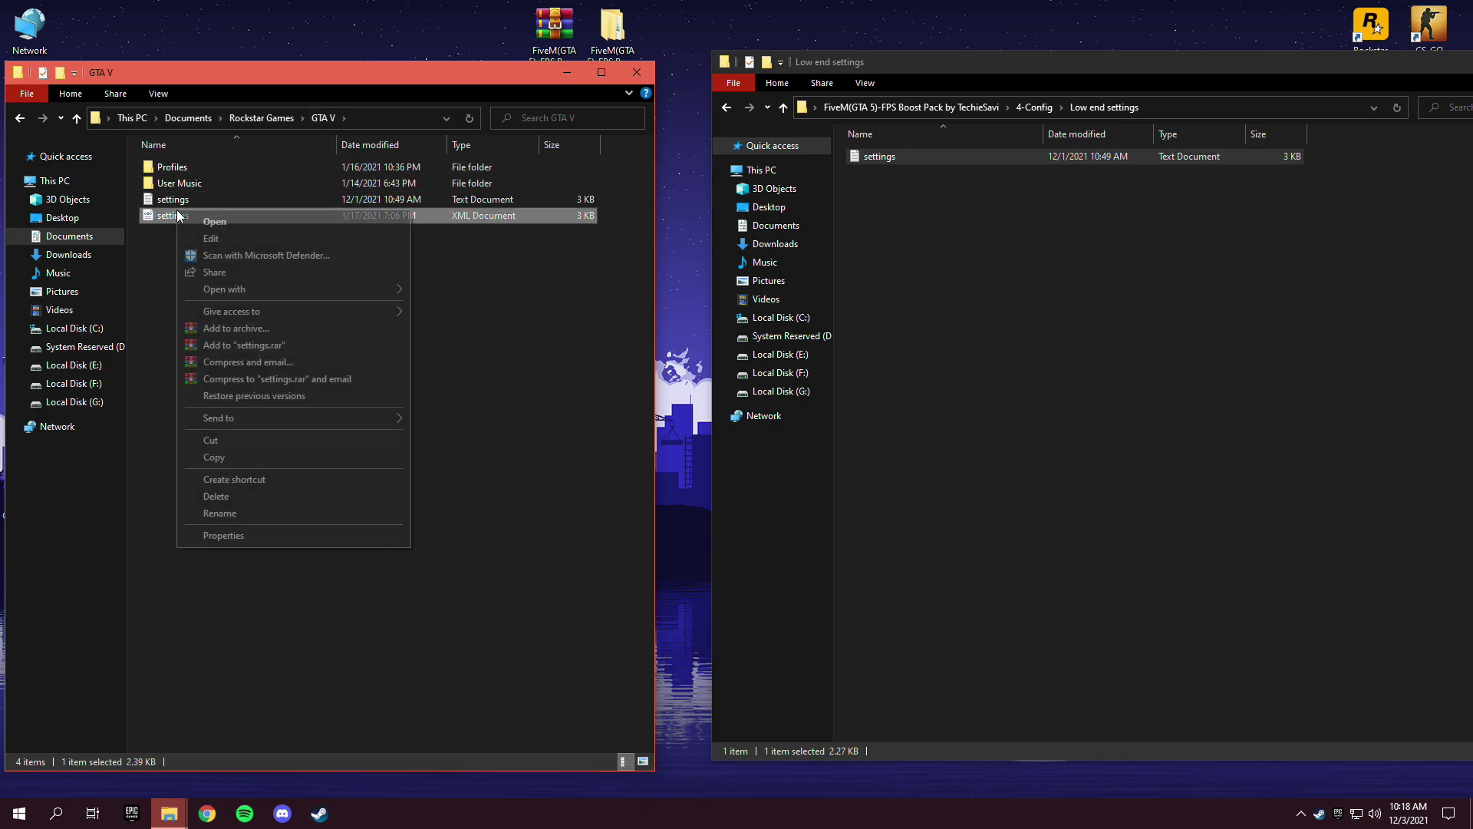
{"action": "left_click", "coordinate": [222, 496]}
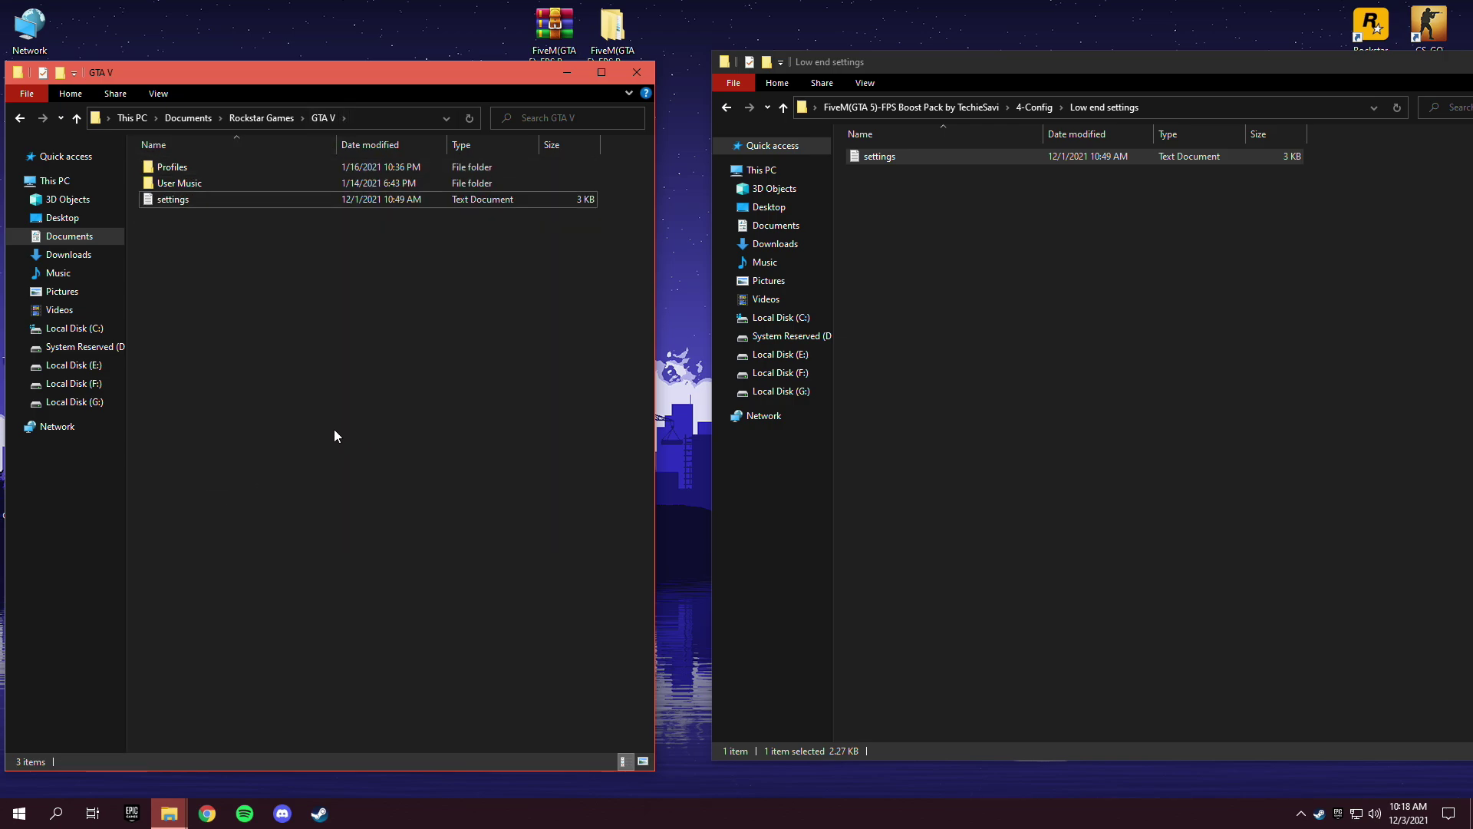
- Close the GTA V folder window and return the remaining Explorer window to the FiveM boost pack's main folder
{"action": "left_click", "coordinate": [636, 72]}
{"action": "left_click_drag", "start_coordinate": [948, 64], "coordinate": [289, 62]}
{"action": "left_click", "coordinate": [290, 110]}
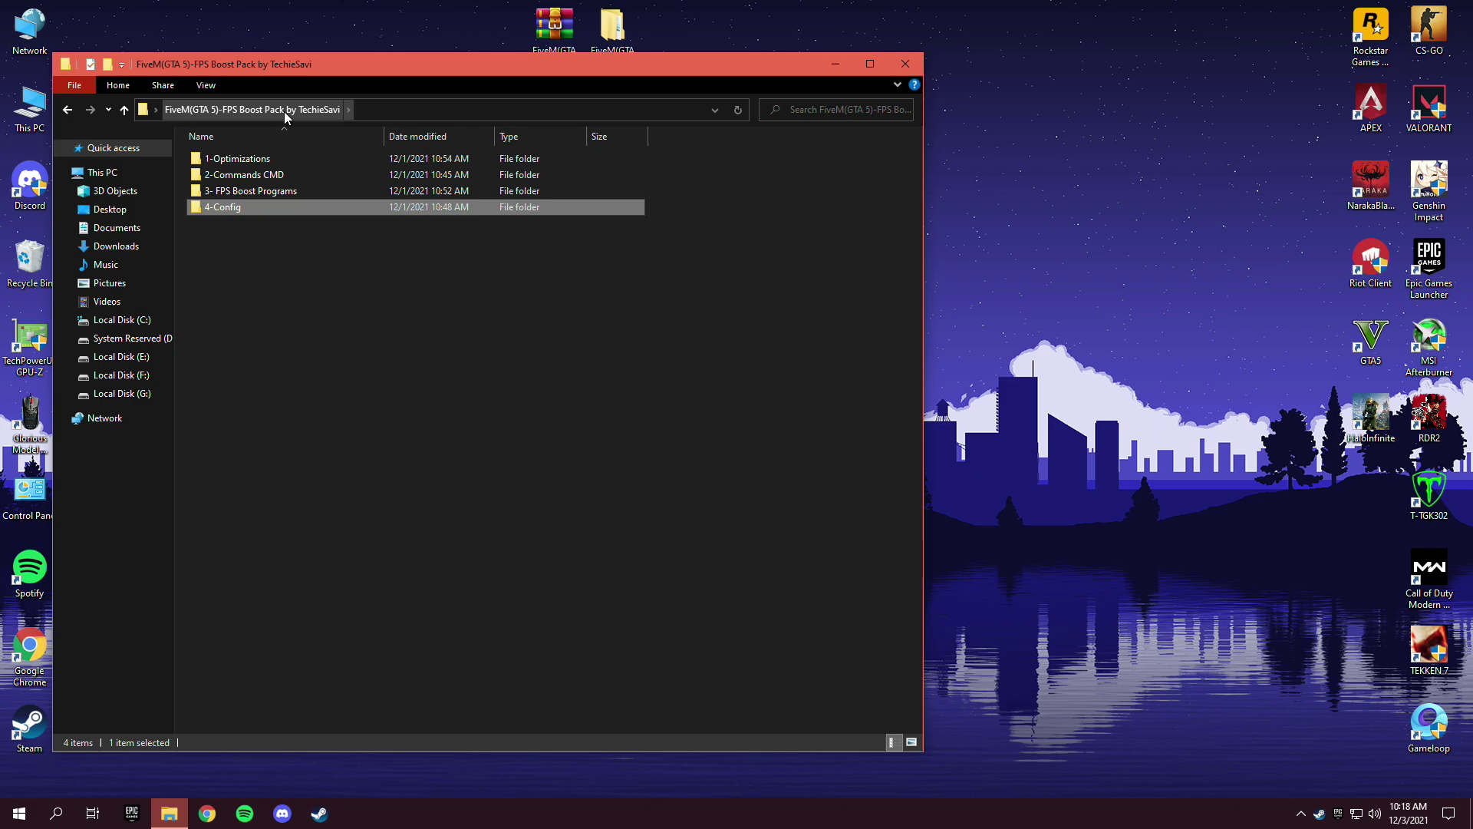
- Open the 3- FPS Boost Programs folder of the boost pack
{"action": "left_click", "coordinate": [280, 194]}
{"action": "right_click", "coordinate": [292, 197]}
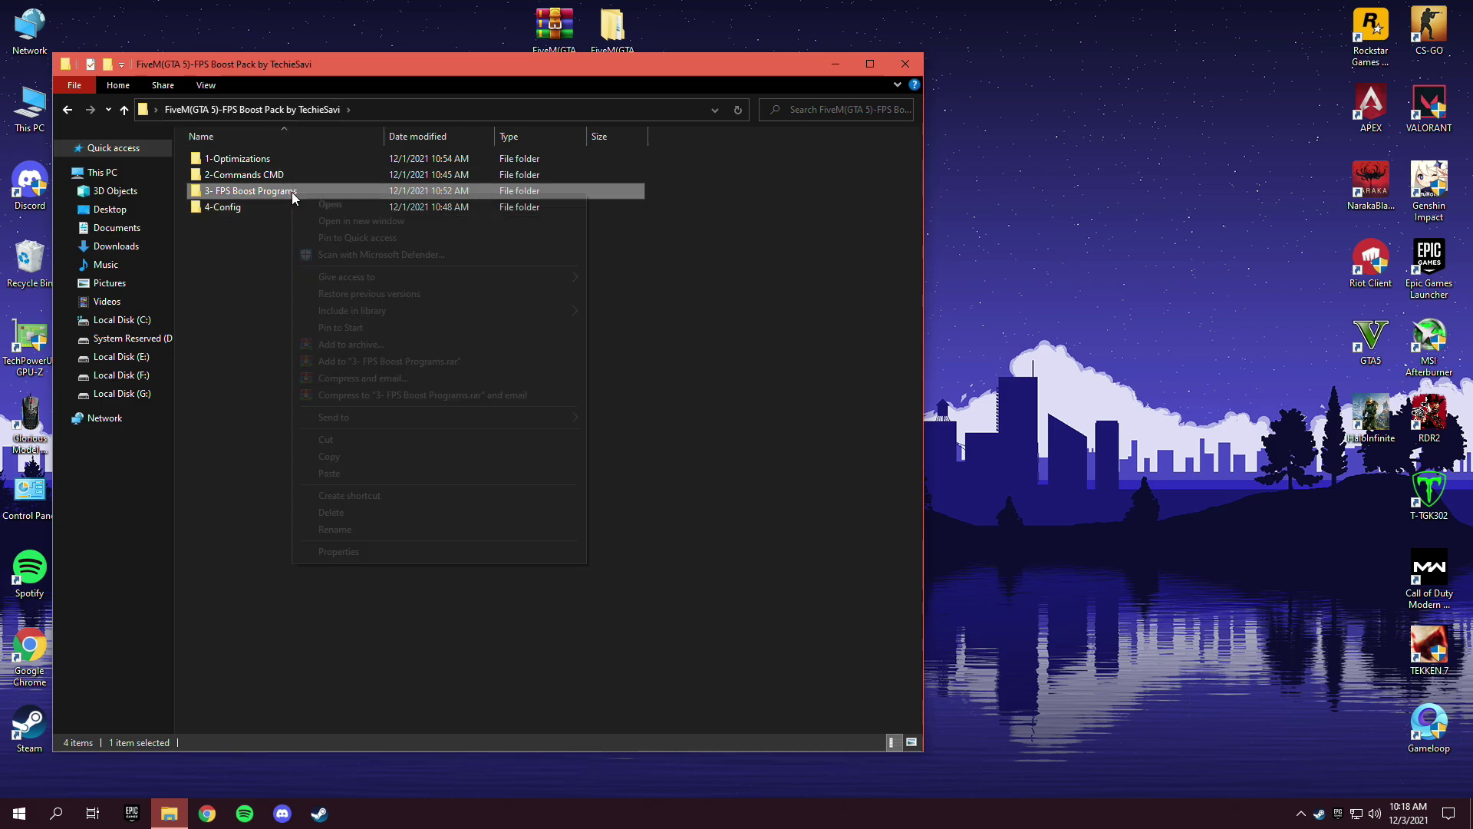
{"action": "left_click", "coordinate": [356, 203]}
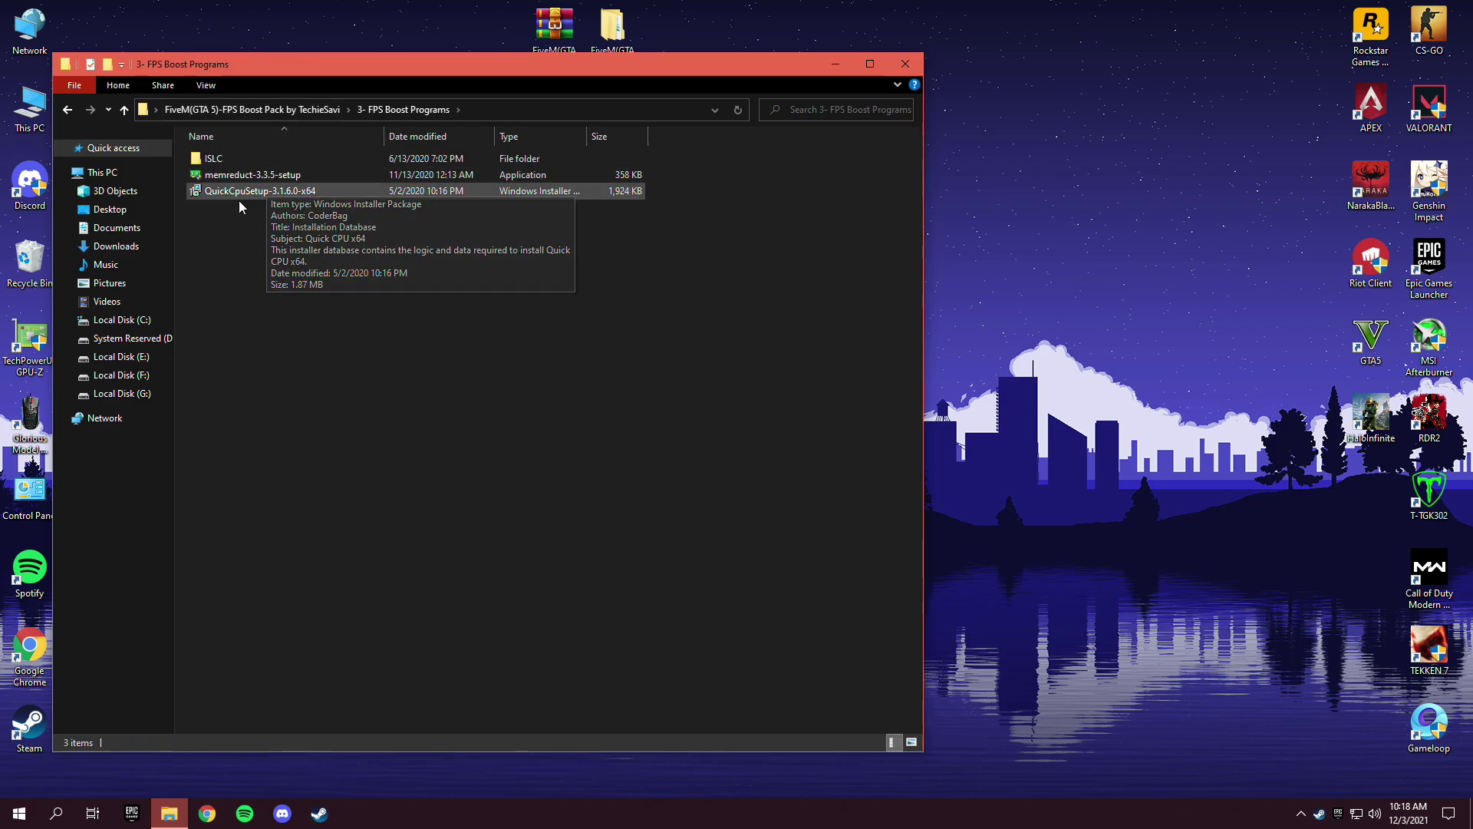
- Try to install Quick CPU from the QuickCpuSetup-3.1.6.0-x64 package and exit the setup wizard
{"action": "right_click", "coordinate": [302, 195]}
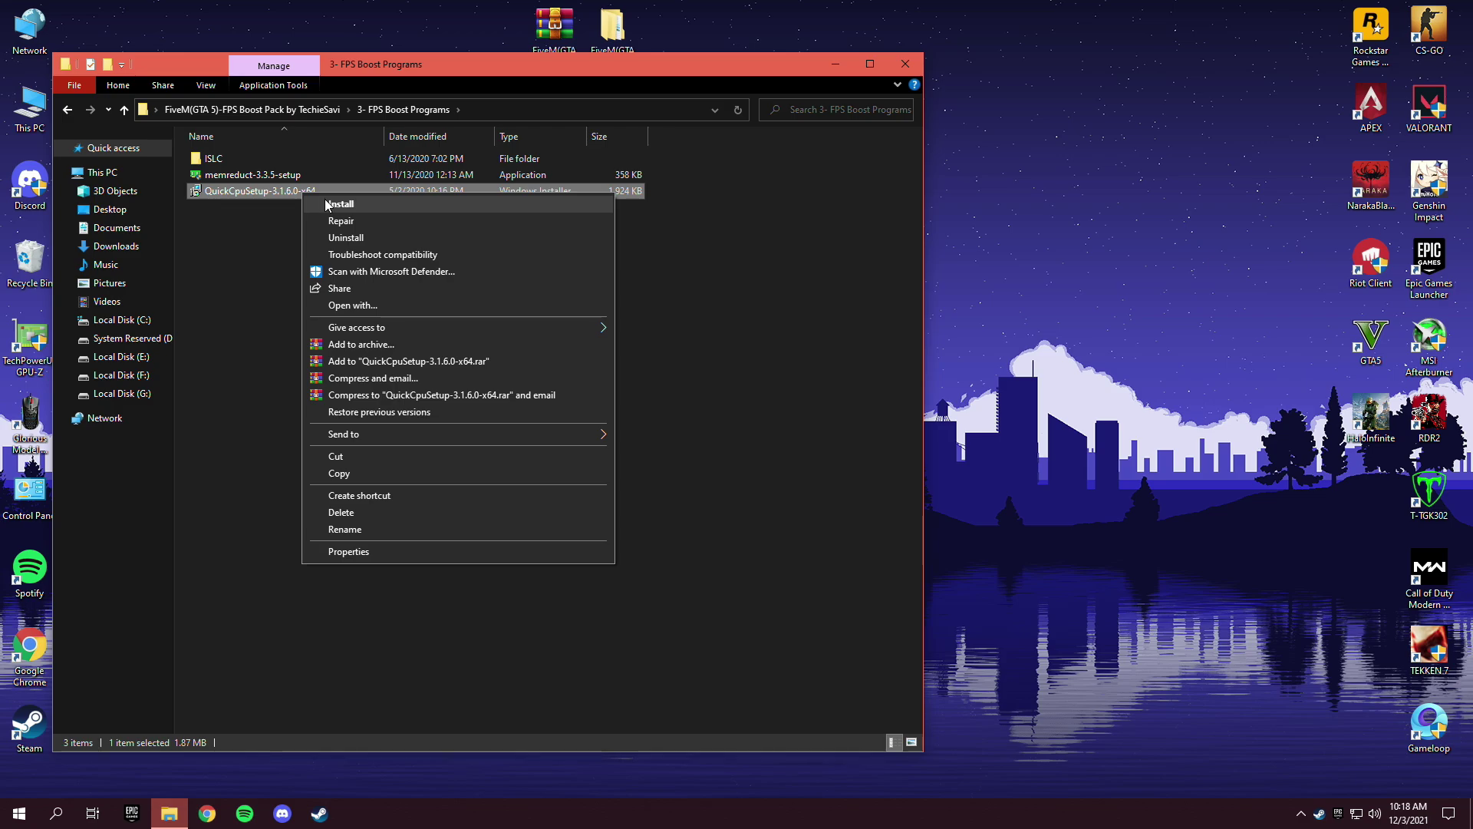
{"action": "left_click", "coordinate": [327, 205]}
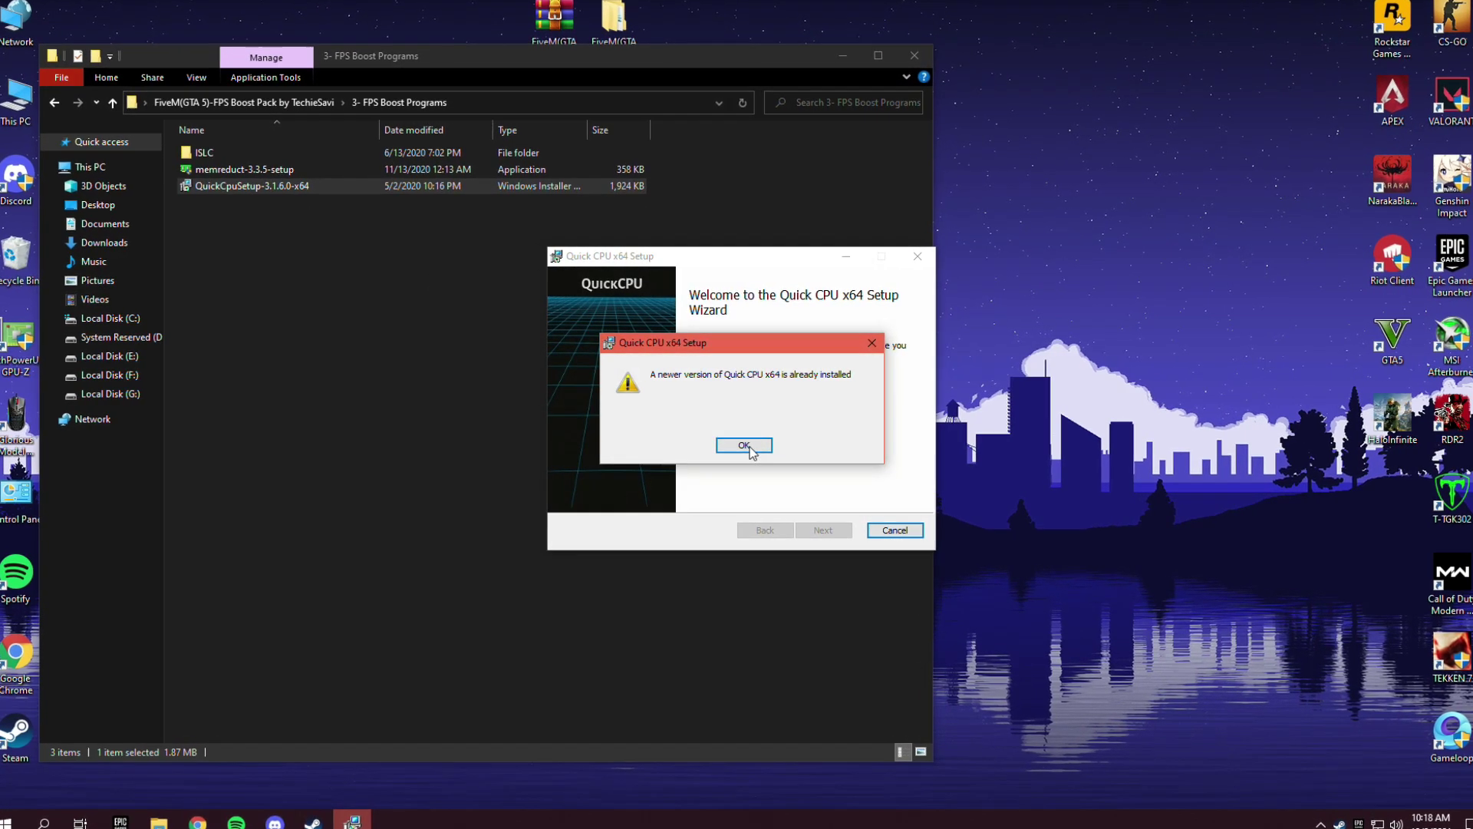
{"action": "left_click", "coordinate": [744, 445]}
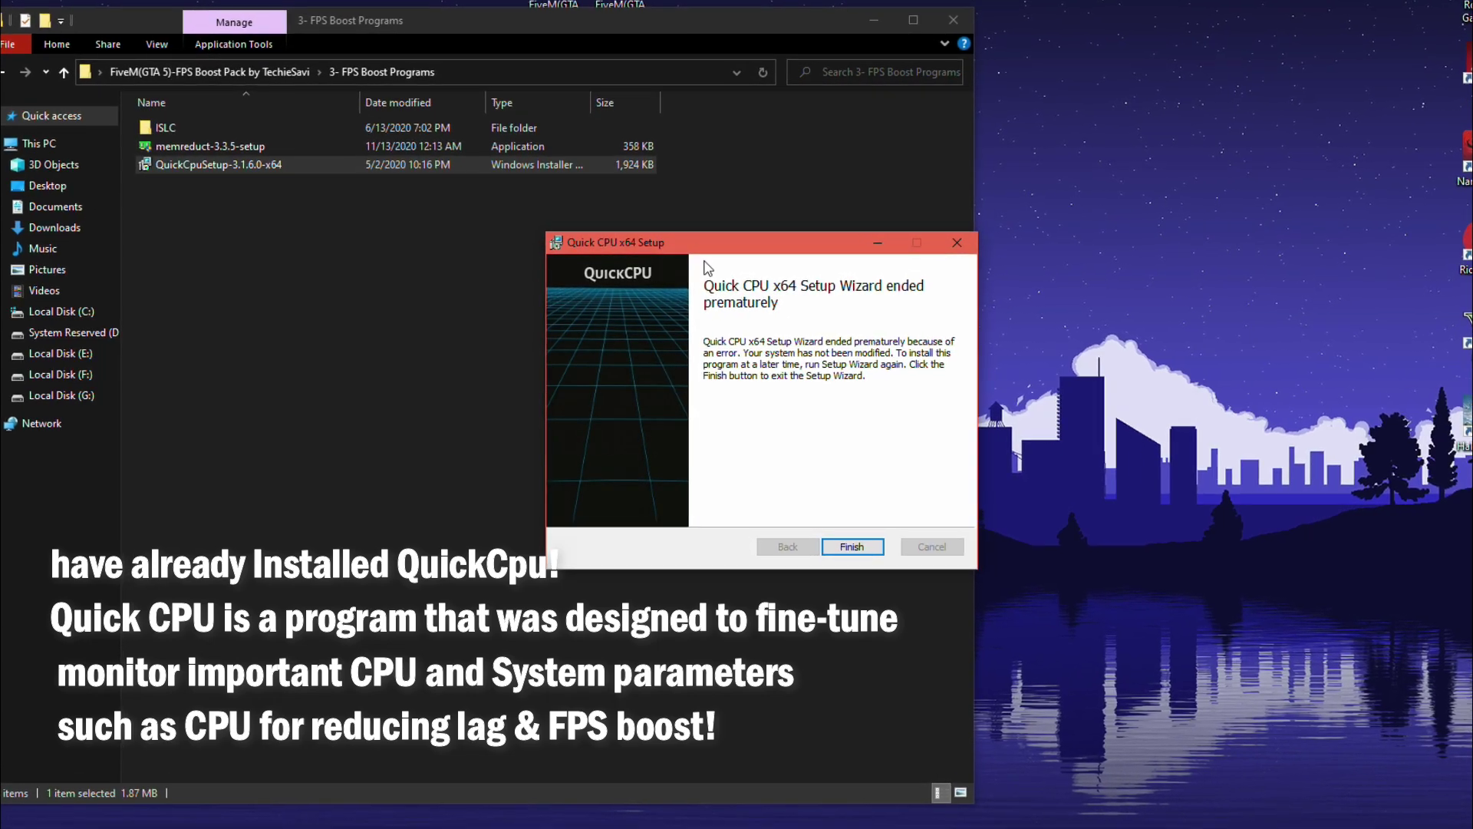
{"action": "left_click", "coordinate": [852, 547]}
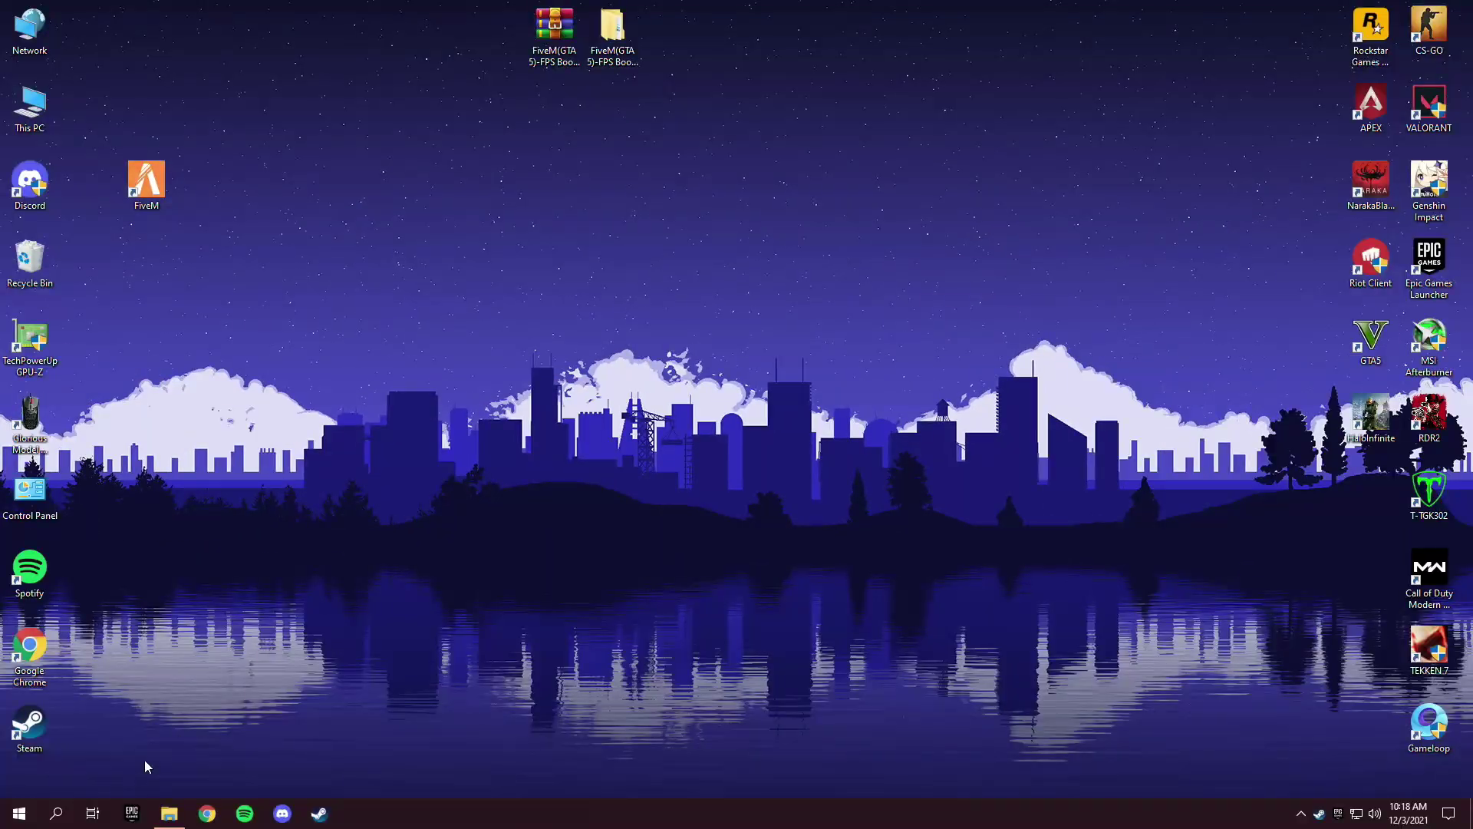
- Search Windows for "quick", launch the installed QuickCPU app and dismiss its update notice
{"action": "left_click", "coordinate": [68, 816]}
{"action": "type", "text": "quick"}
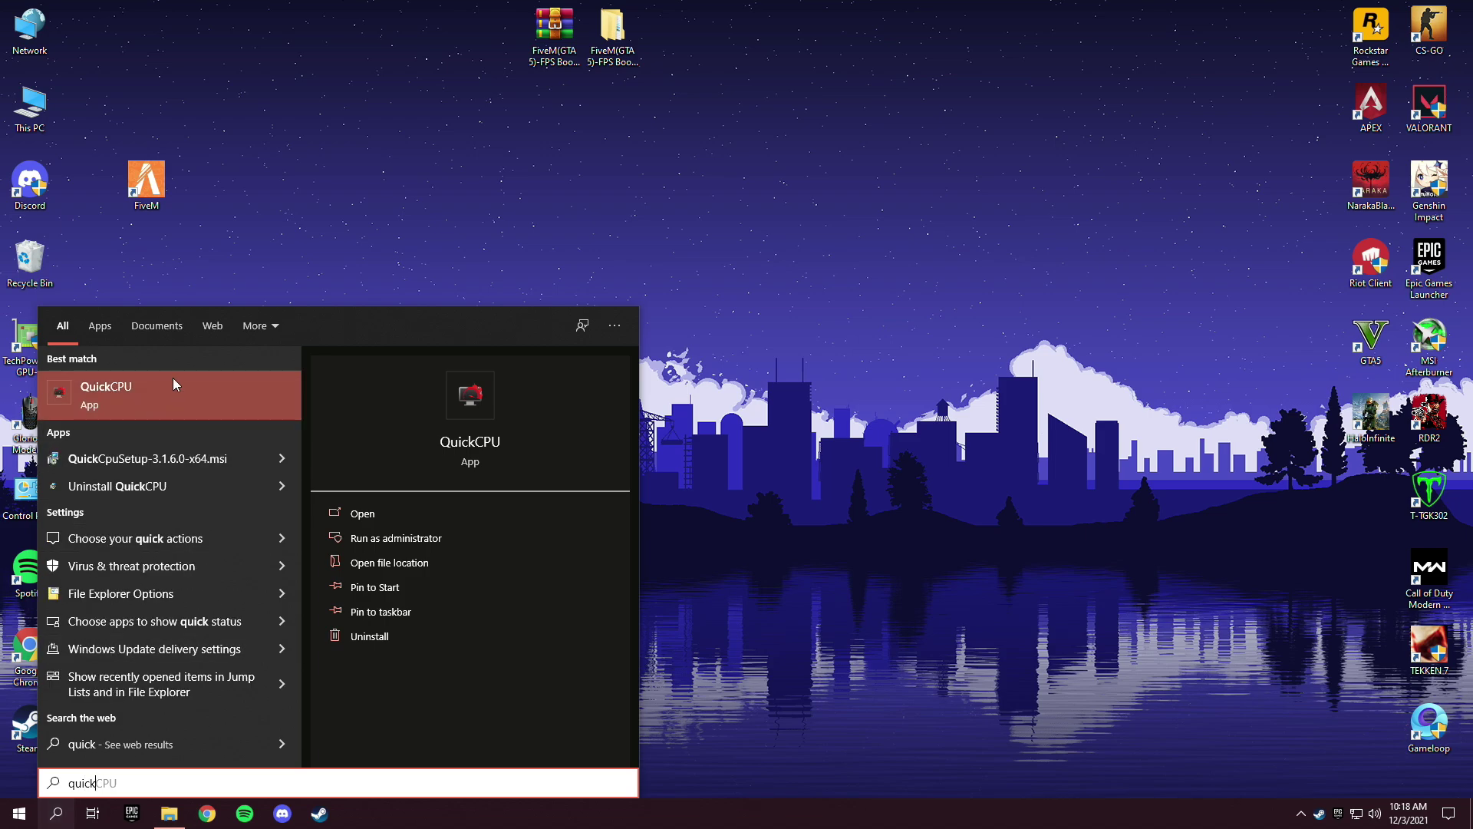
{"action": "left_click", "coordinate": [357, 514]}
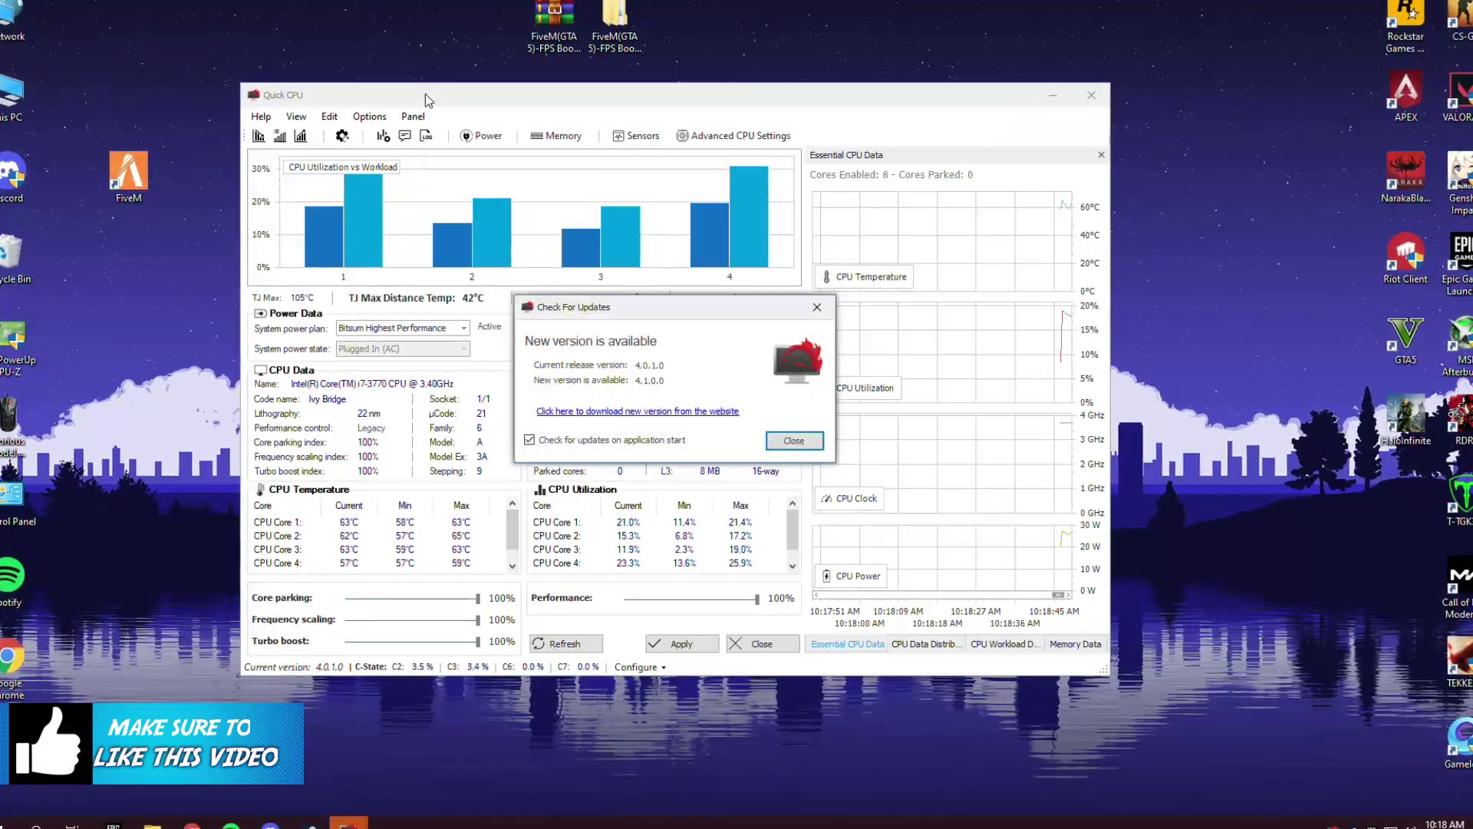
{"action": "left_click", "coordinate": [796, 440]}
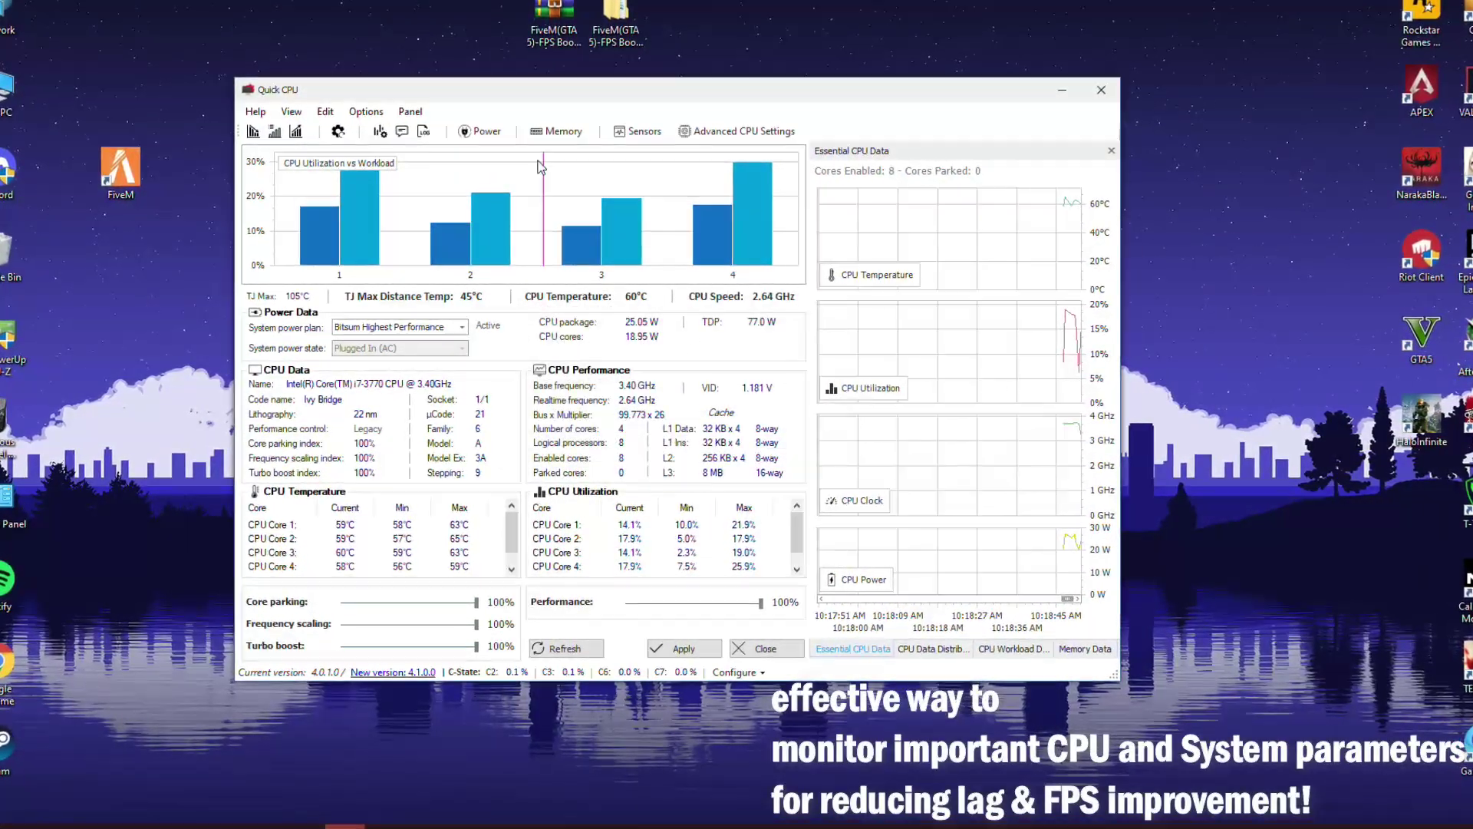
- Apply the Ultimate Performance system power plan in Quick CPU and close the program
{"action": "left_click", "coordinate": [387, 327]}
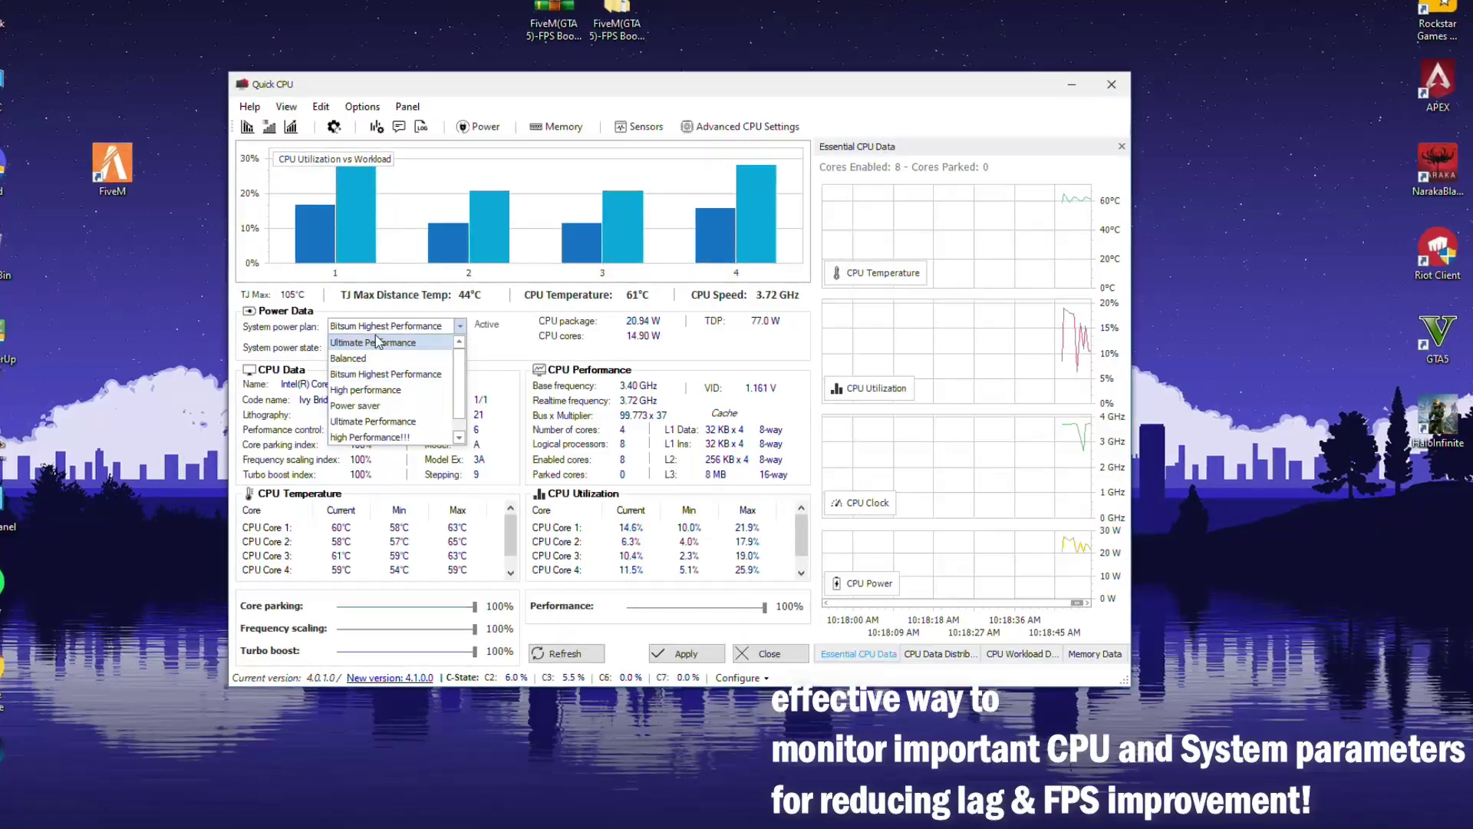
{"action": "left_click", "coordinate": [377, 342]}
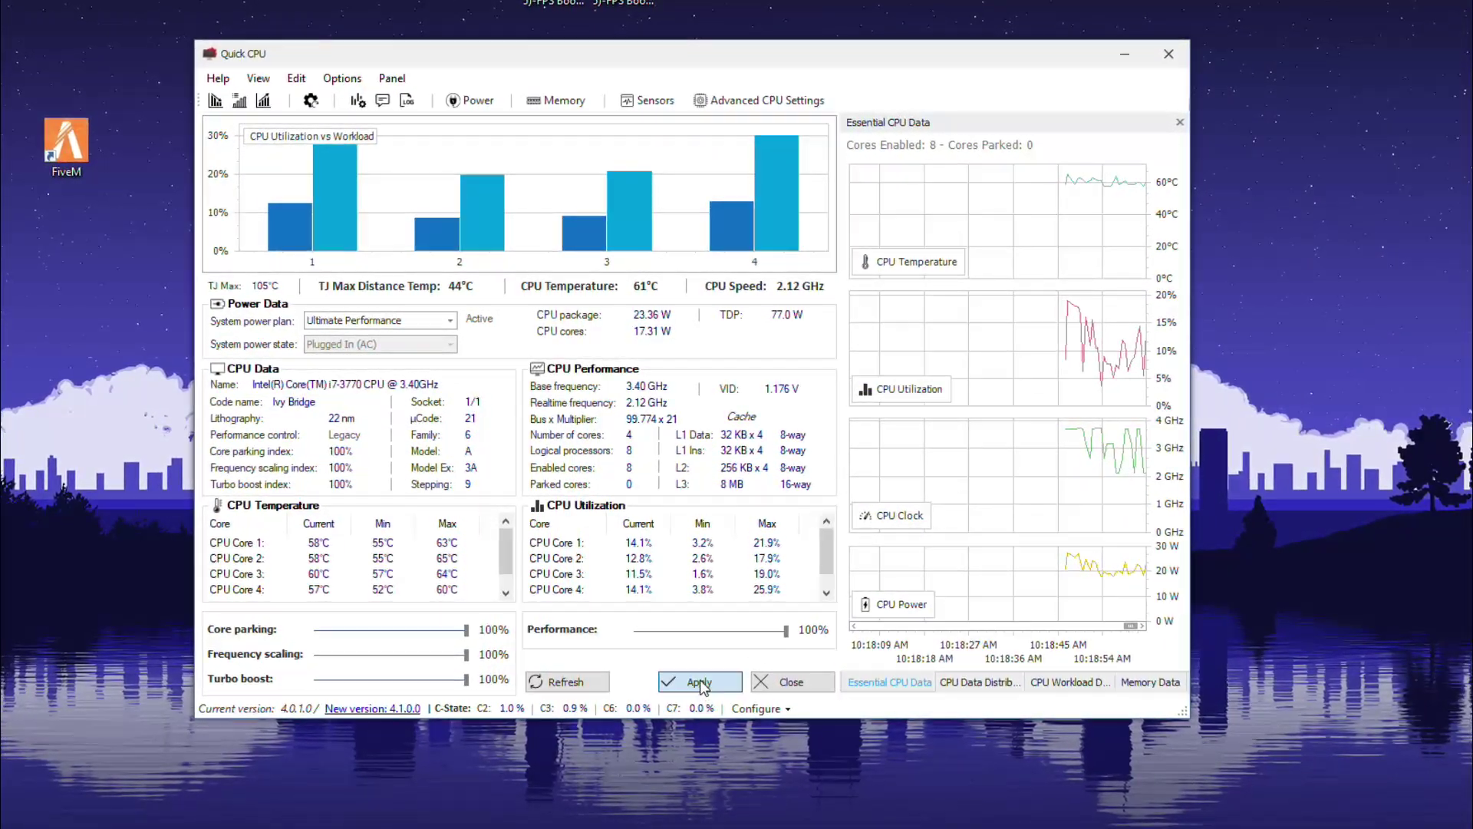
{"action": "left_click", "coordinate": [699, 682]}
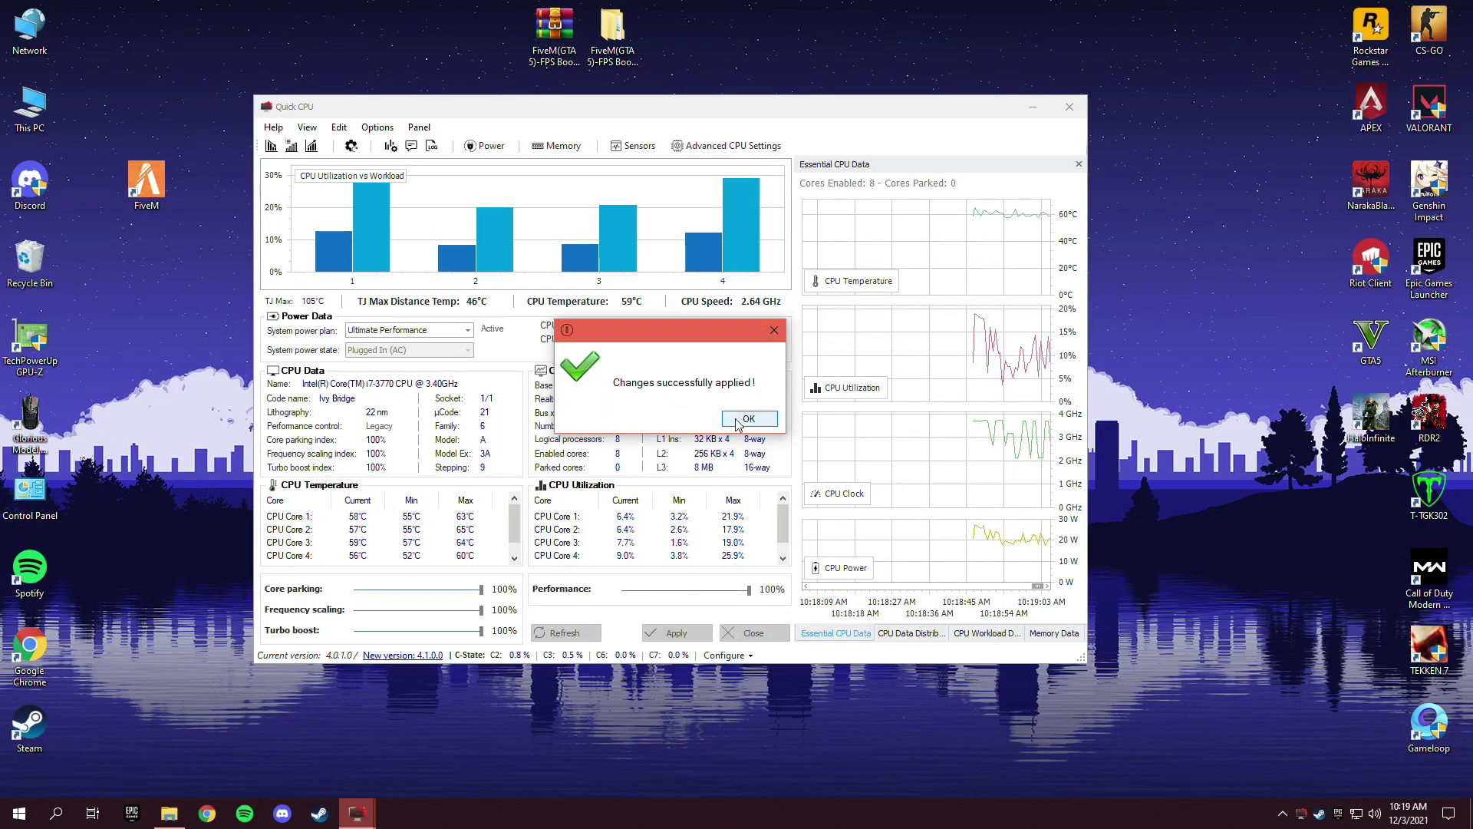
{"action": "left_click", "coordinate": [738, 424]}
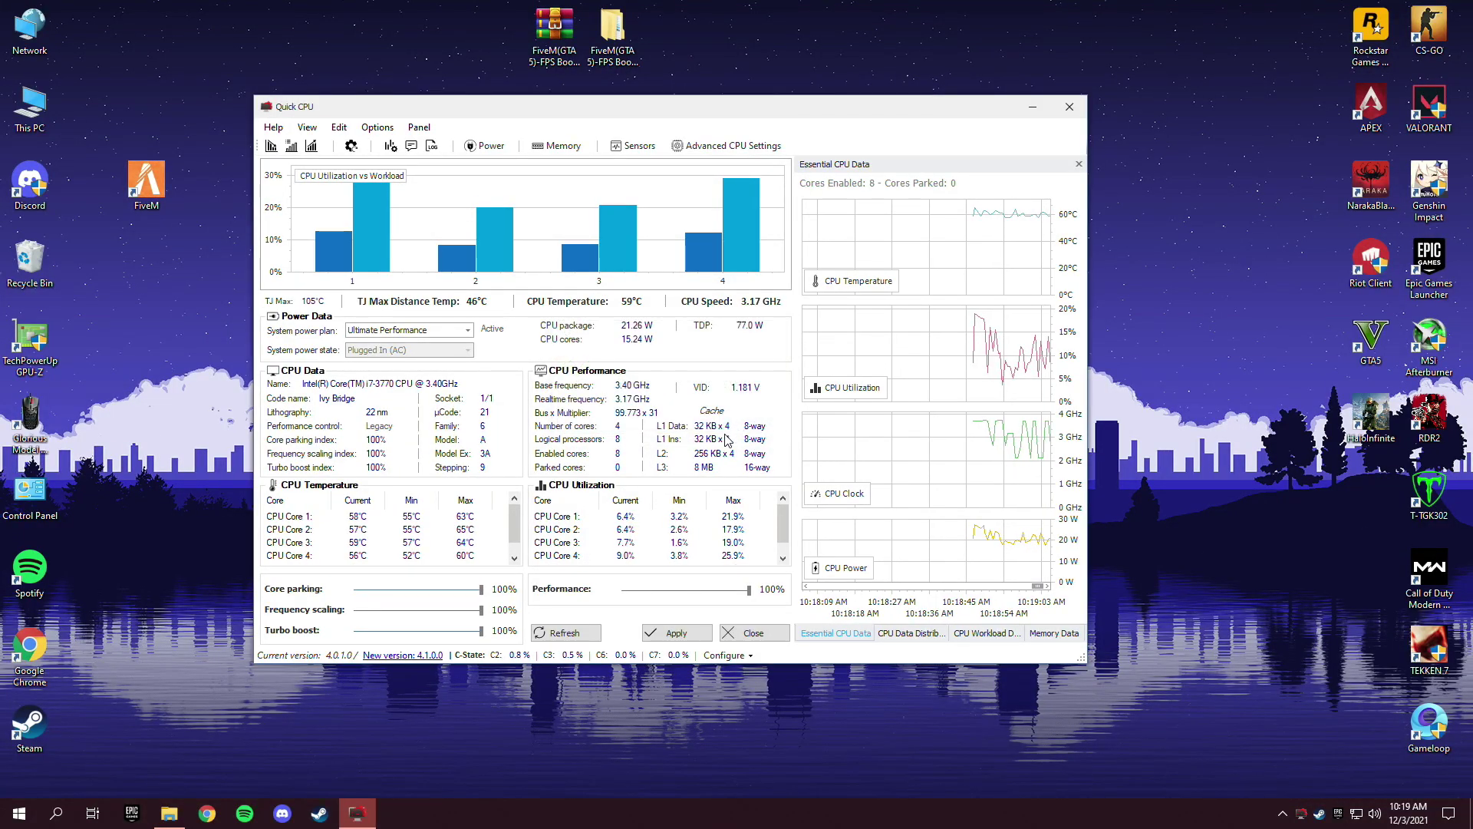
{"action": "left_click", "coordinate": [1070, 109]}
- Install Mem Reduct from memreduct-3.3.5-setup in the FPS Boost Programs folder, with desktop and start menu shortcuts, and run it on completion
{"action": "left_click", "coordinate": [170, 815]}
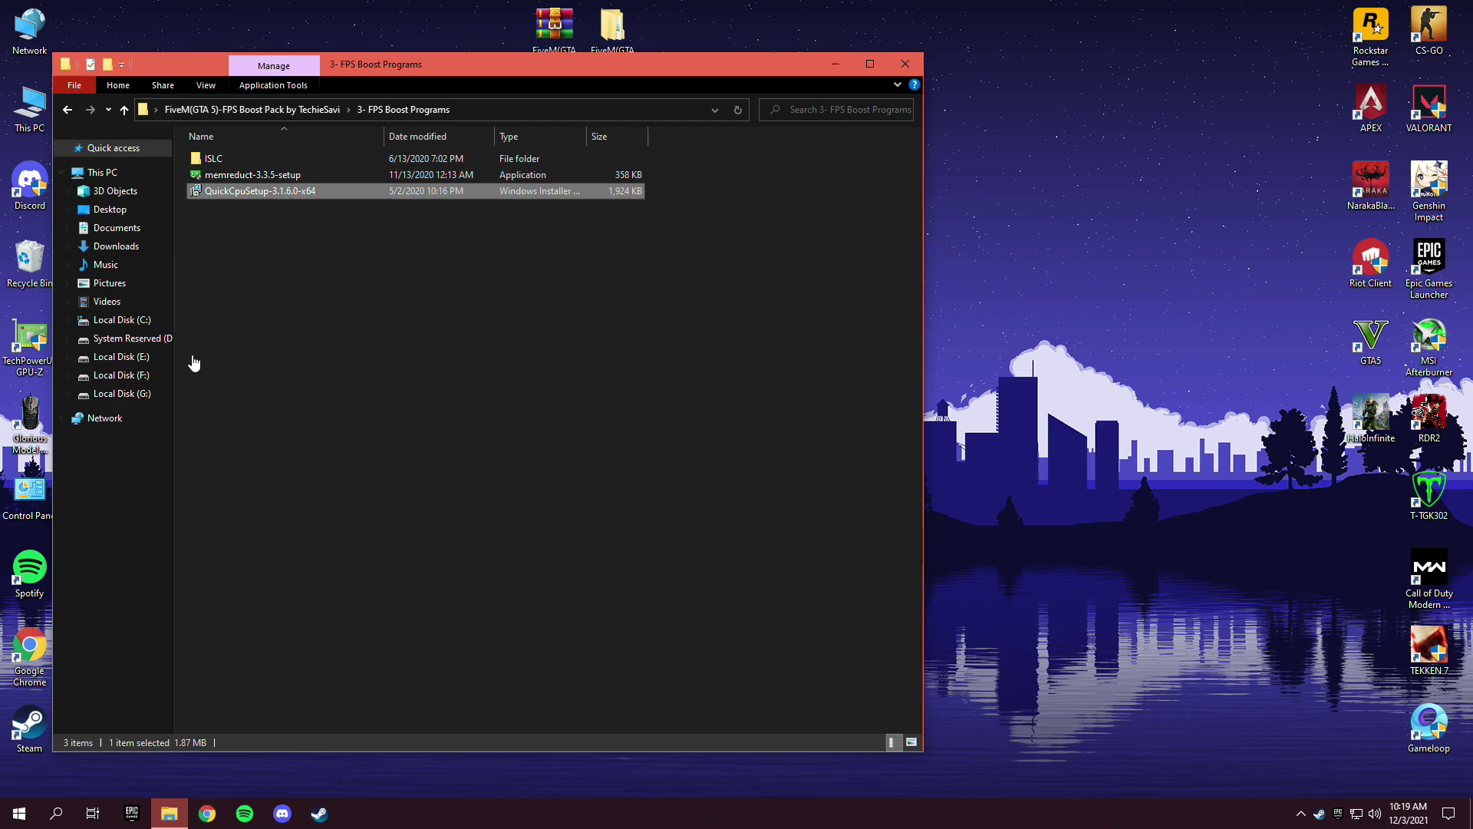
{"action": "left_click", "coordinate": [296, 178]}
{"action": "right_click", "coordinate": [299, 178]}
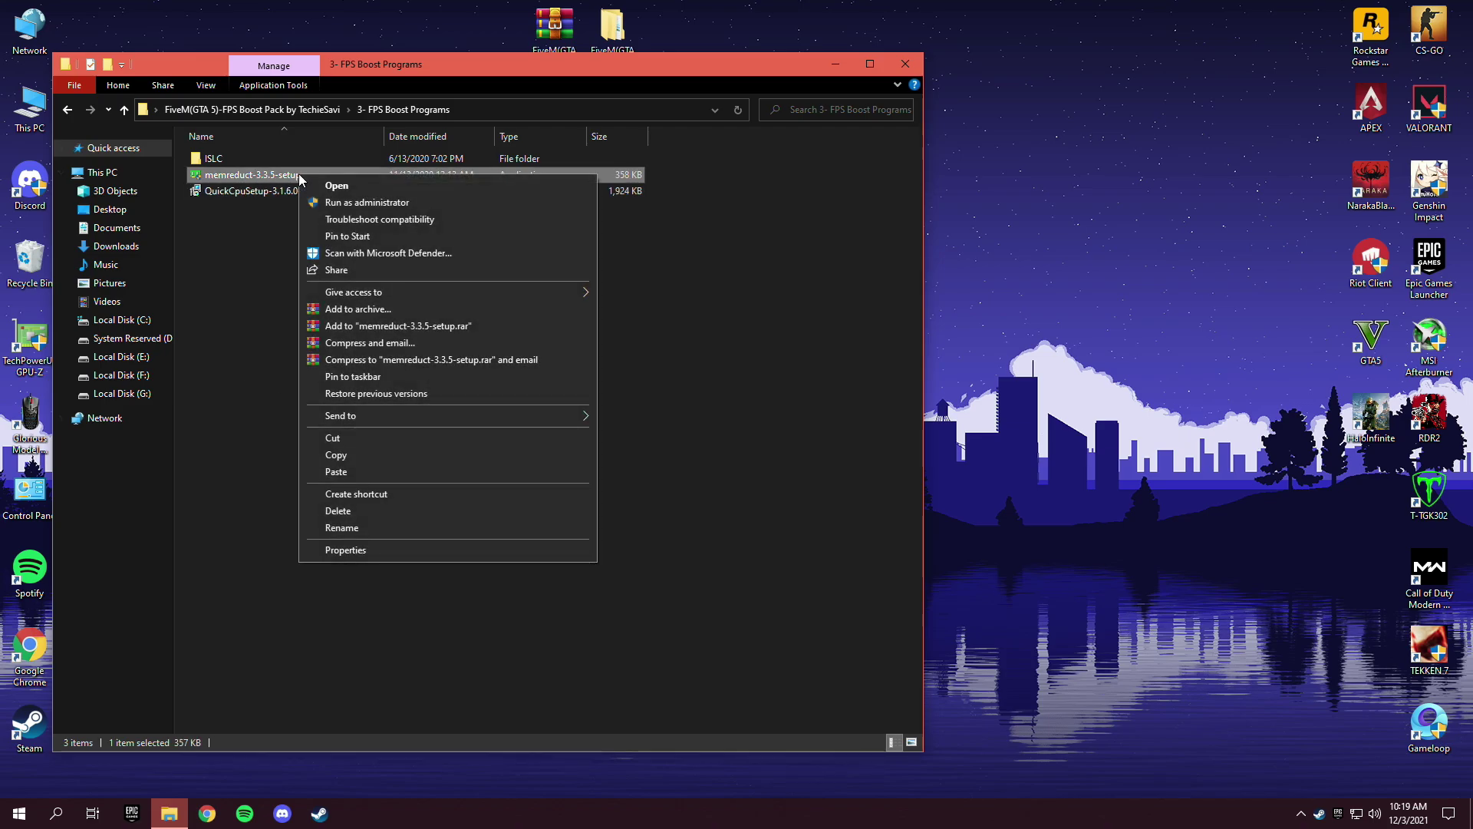
{"action": "left_click", "coordinate": [326, 188]}
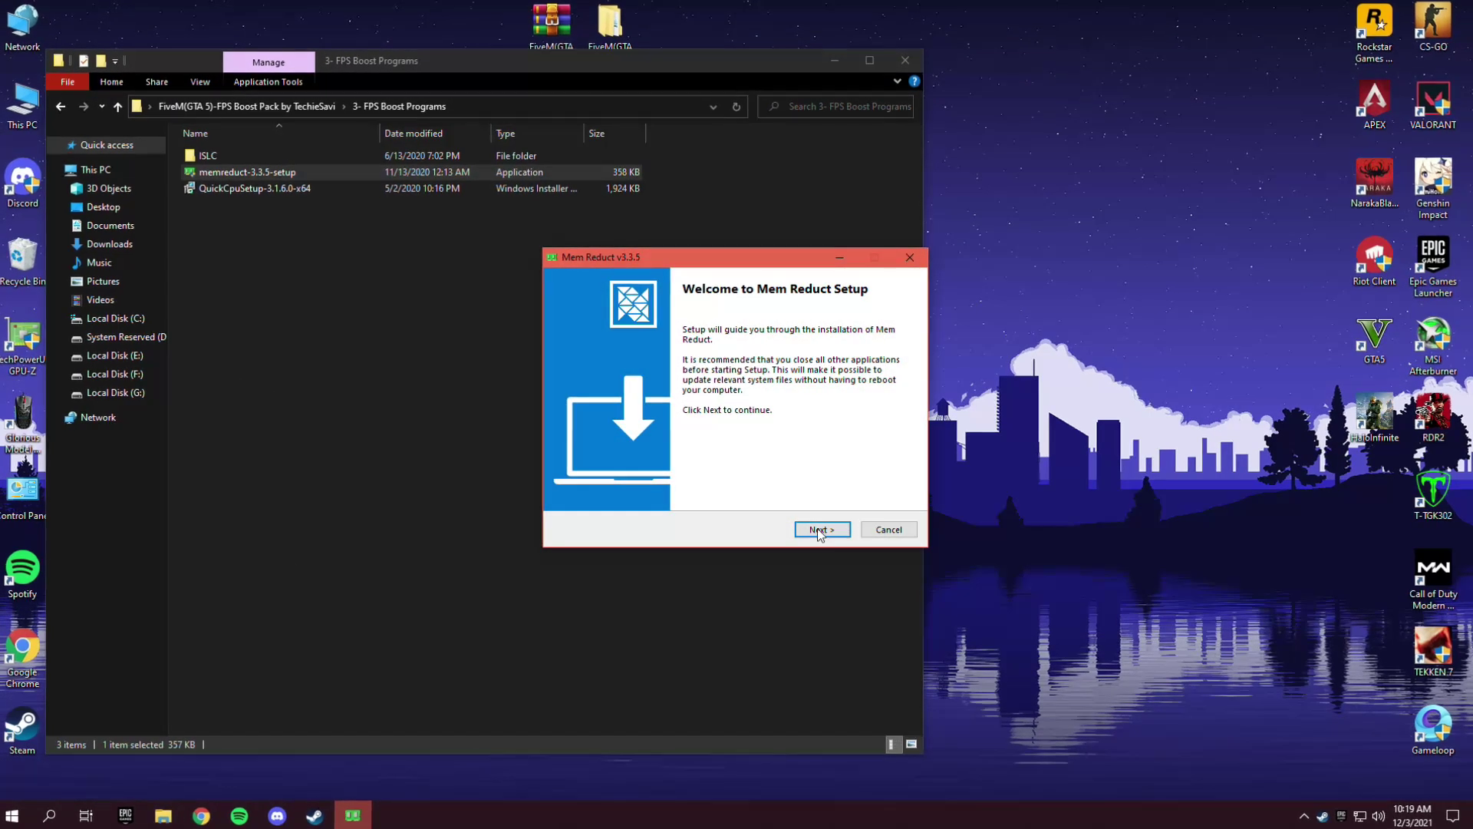
{"action": "left_click", "coordinate": [823, 530]}
{"action": "left_click", "coordinate": [823, 530]}
{"action": "left_click", "coordinate": [825, 531]}
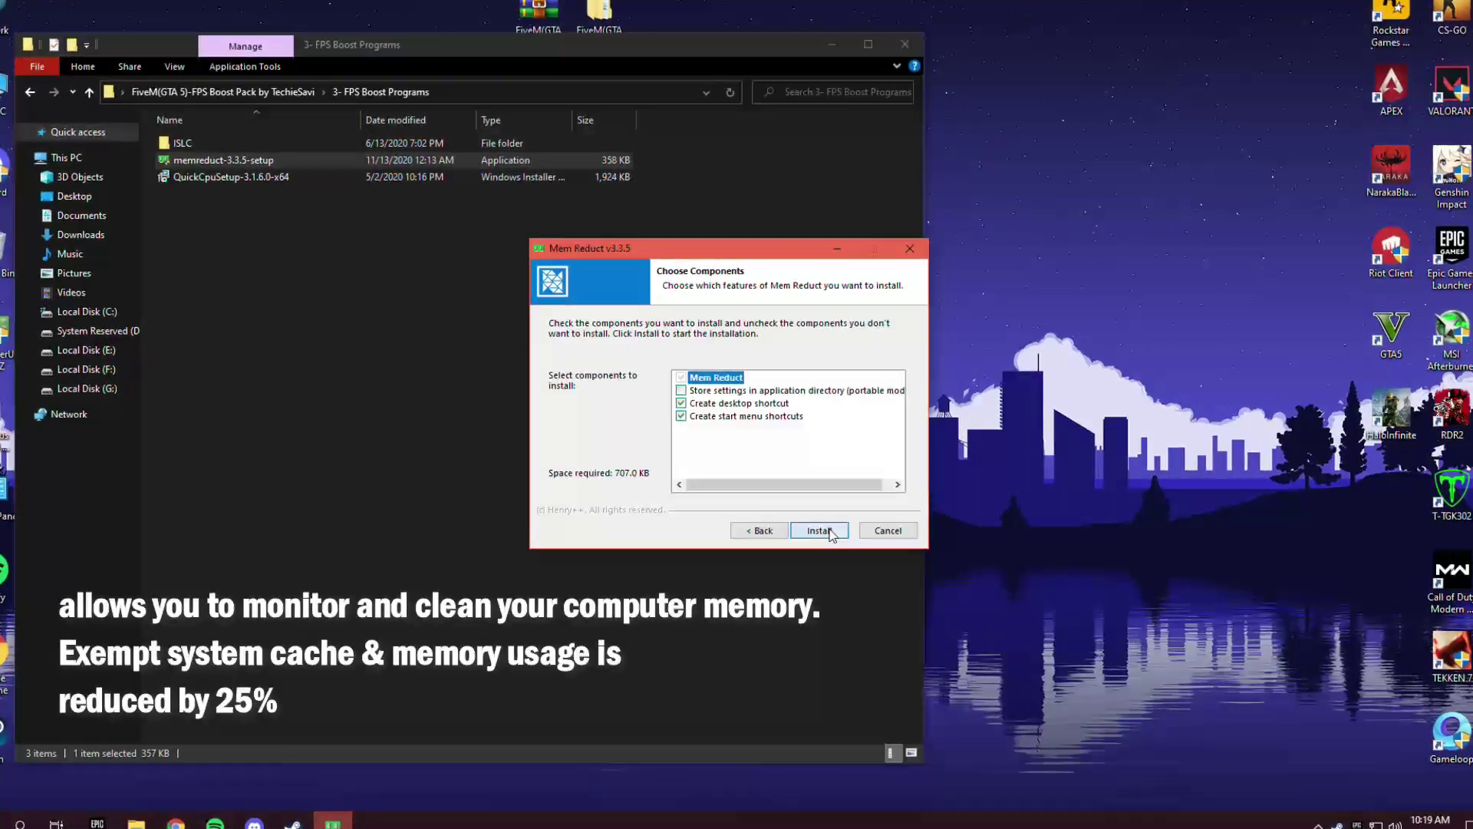
{"action": "left_click", "coordinate": [826, 531]}
{"action": "left_click", "coordinate": [815, 532]}
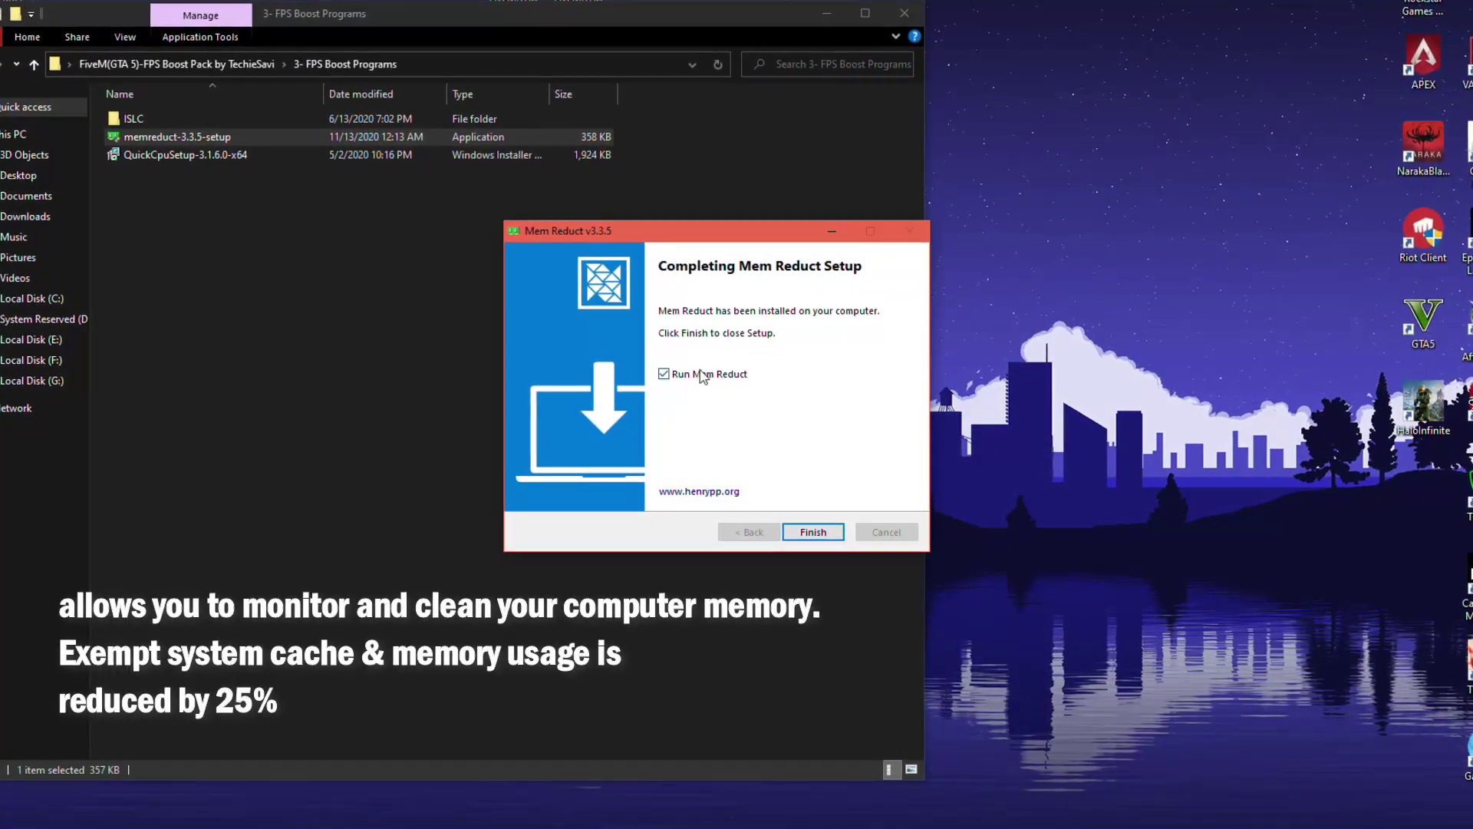
{"action": "left_click", "coordinate": [813, 532]}
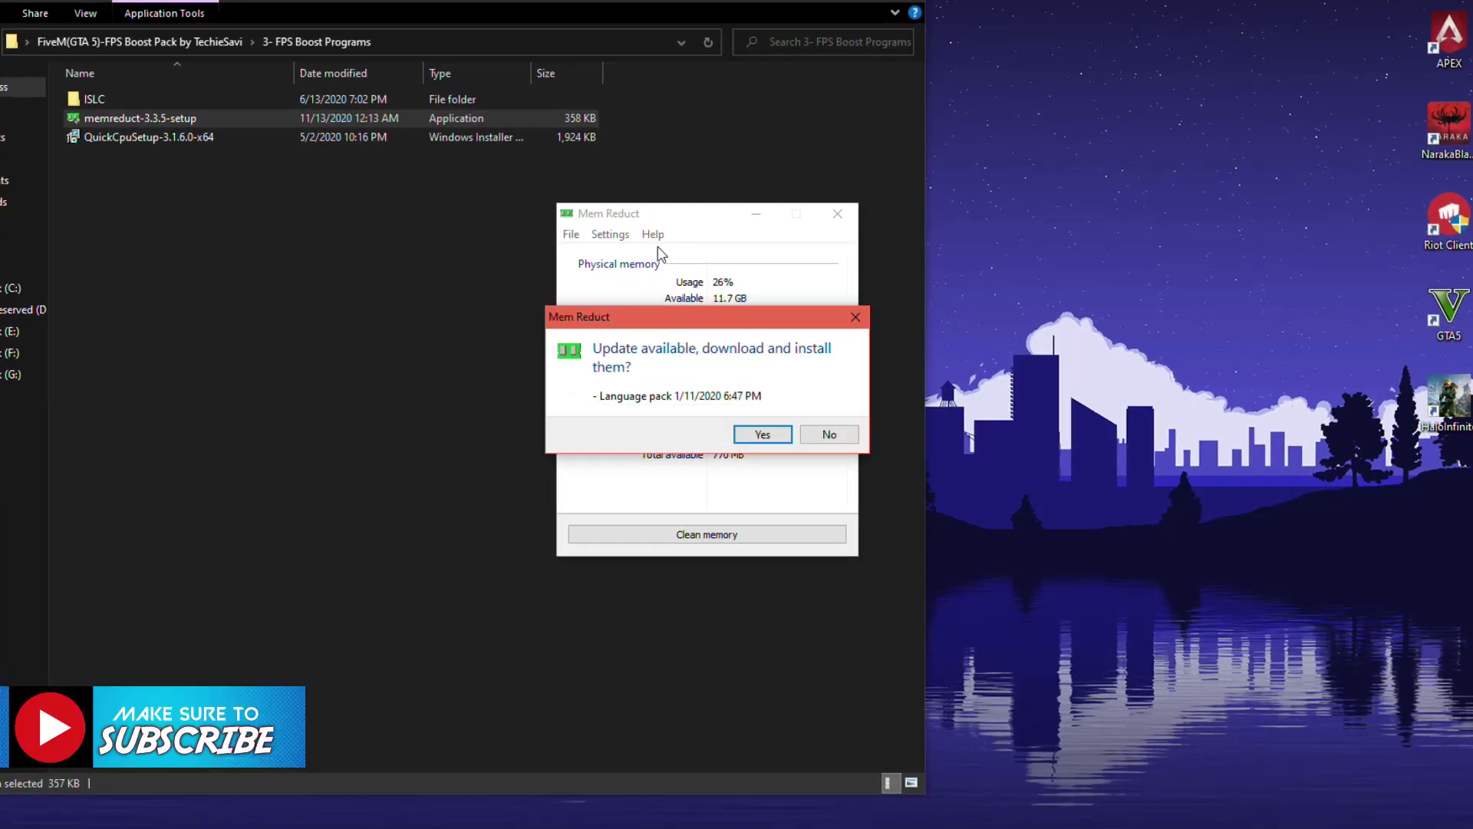
- Decline the Mem Reduct language pack update, clean the memory and close the Mem Reduct window
{"action": "left_click", "coordinate": [806, 431]}
{"action": "left_click_drag", "start_coordinate": [674, 216], "coordinate": [663, 157]}
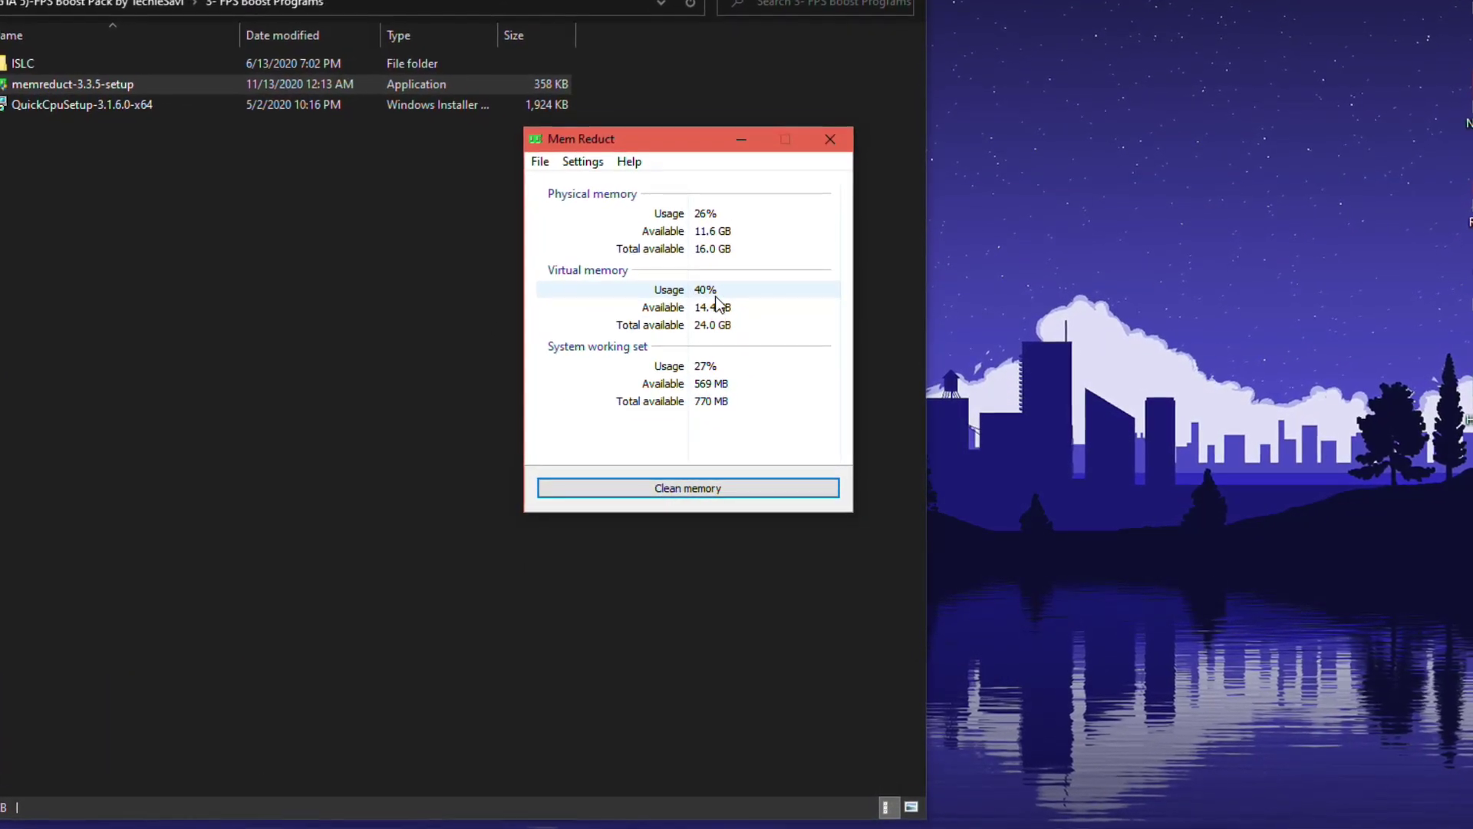
{"action": "left_click", "coordinate": [691, 485]}
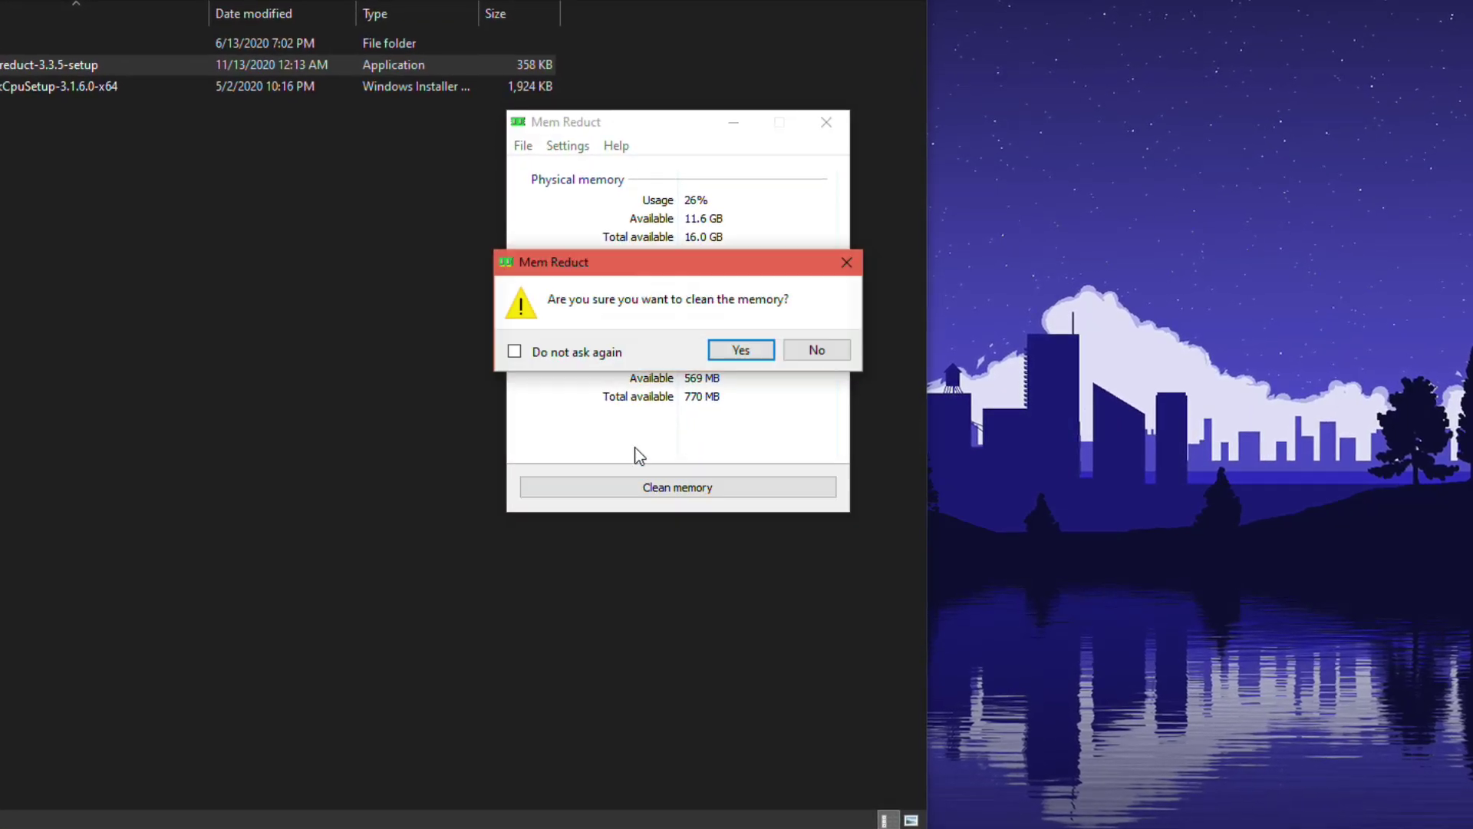
{"action": "left_click", "coordinate": [742, 343]}
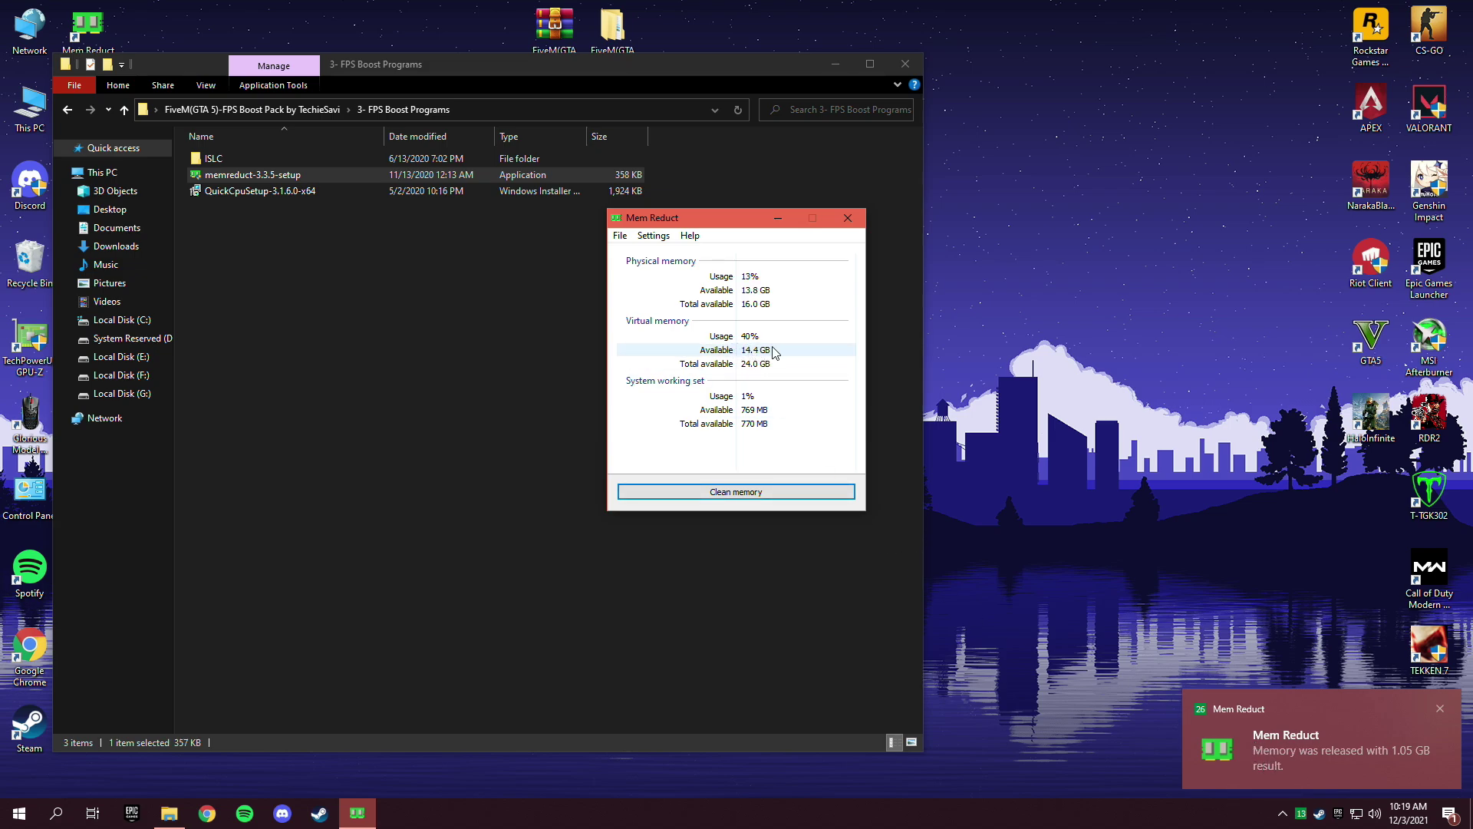
{"action": "left_click", "coordinate": [847, 219]}
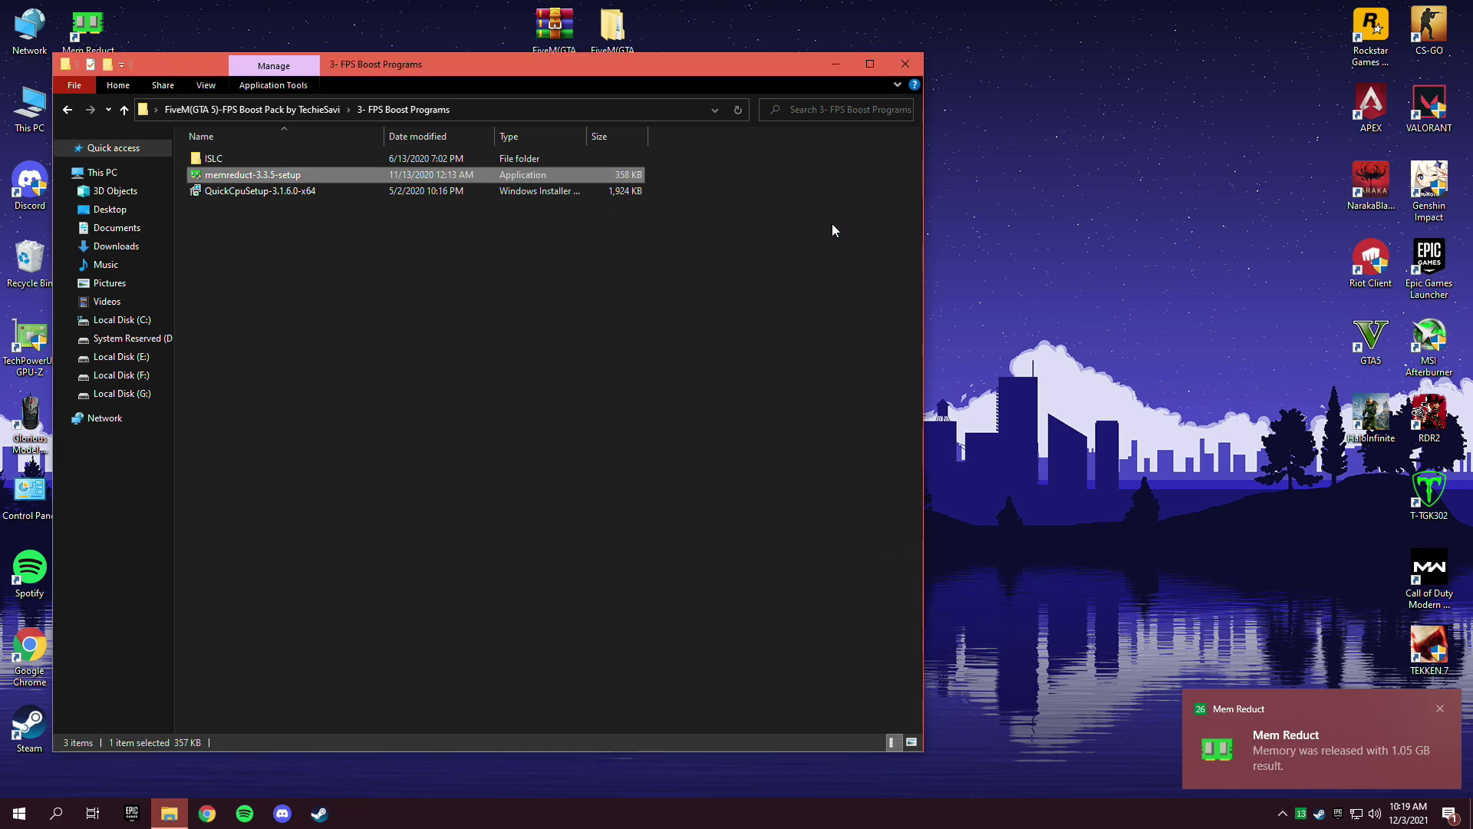
- View the ISLC folder, minimize it, and bring the already running Intelligent standby list cleaner window to the middle of the desktop
{"action": "double_click", "coordinate": [215, 159]}
{"action": "right_click", "coordinate": [315, 154]}
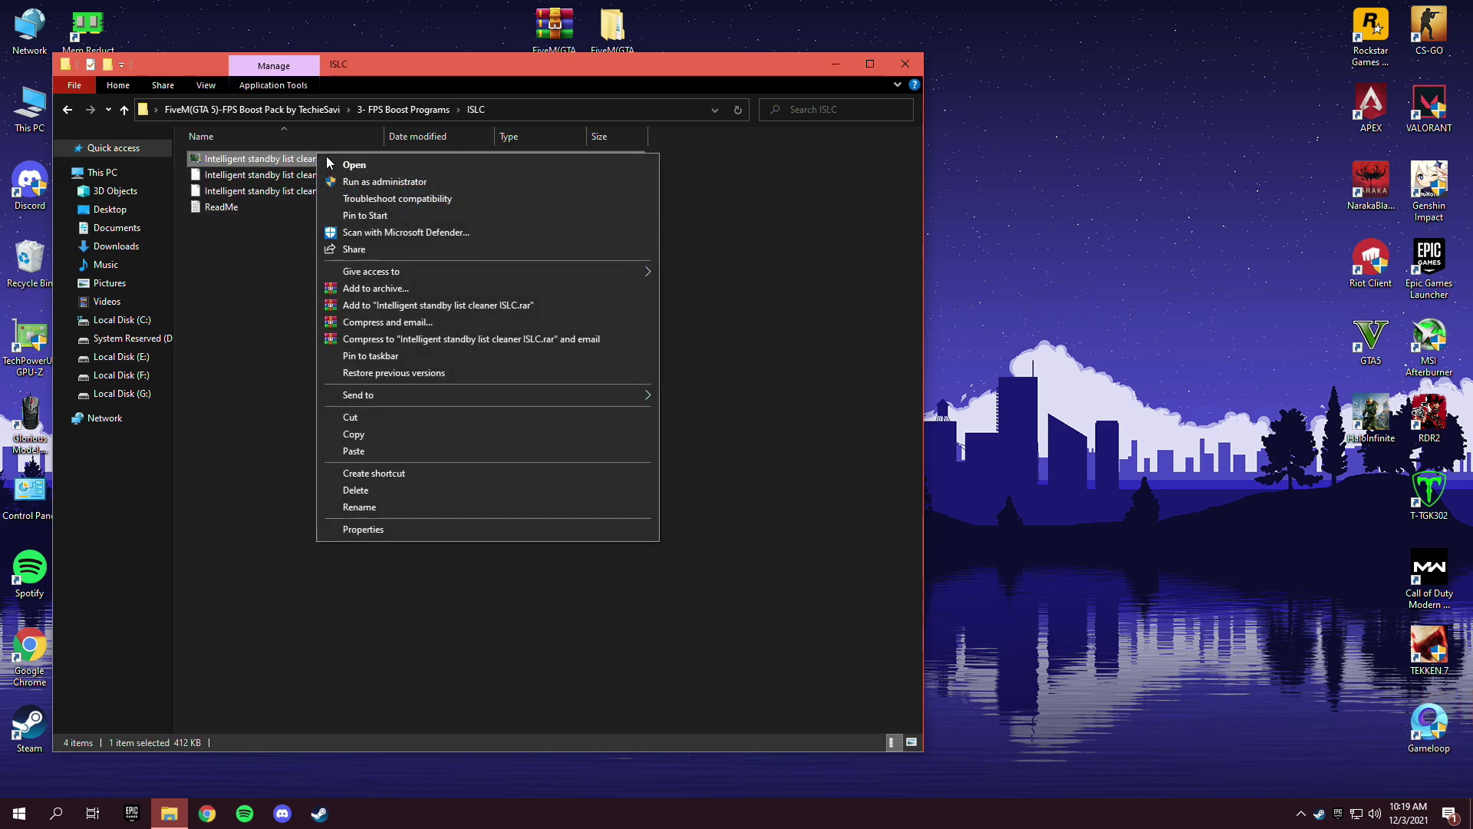
{"action": "left_click", "coordinate": [830, 299]}
{"action": "left_click", "coordinate": [837, 64]}
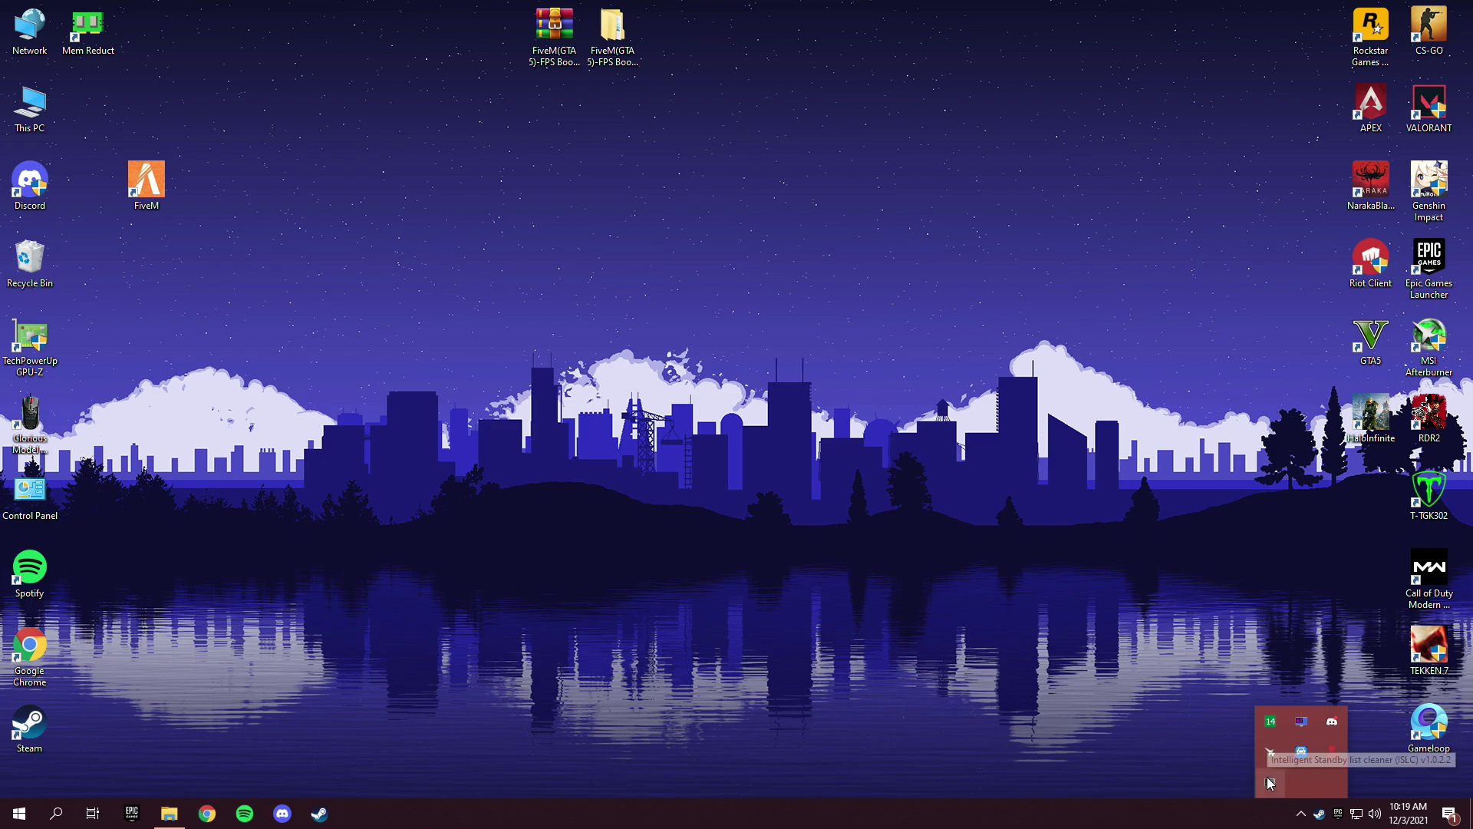
{"action": "double_click", "coordinate": [1270, 783]}
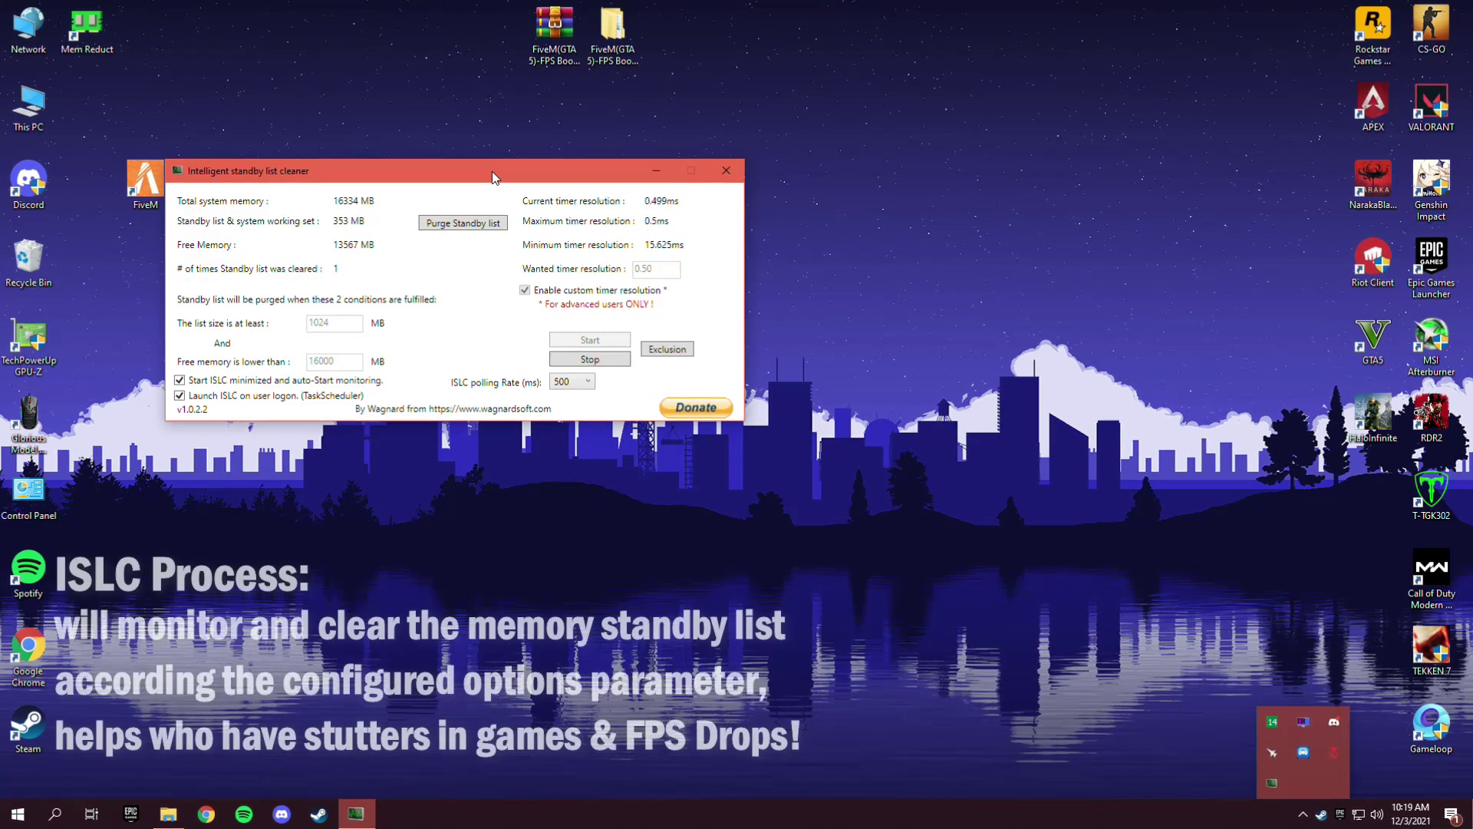
{"action": "left_click_drag", "start_coordinate": [453, 257], "coordinate": [750, 246]}
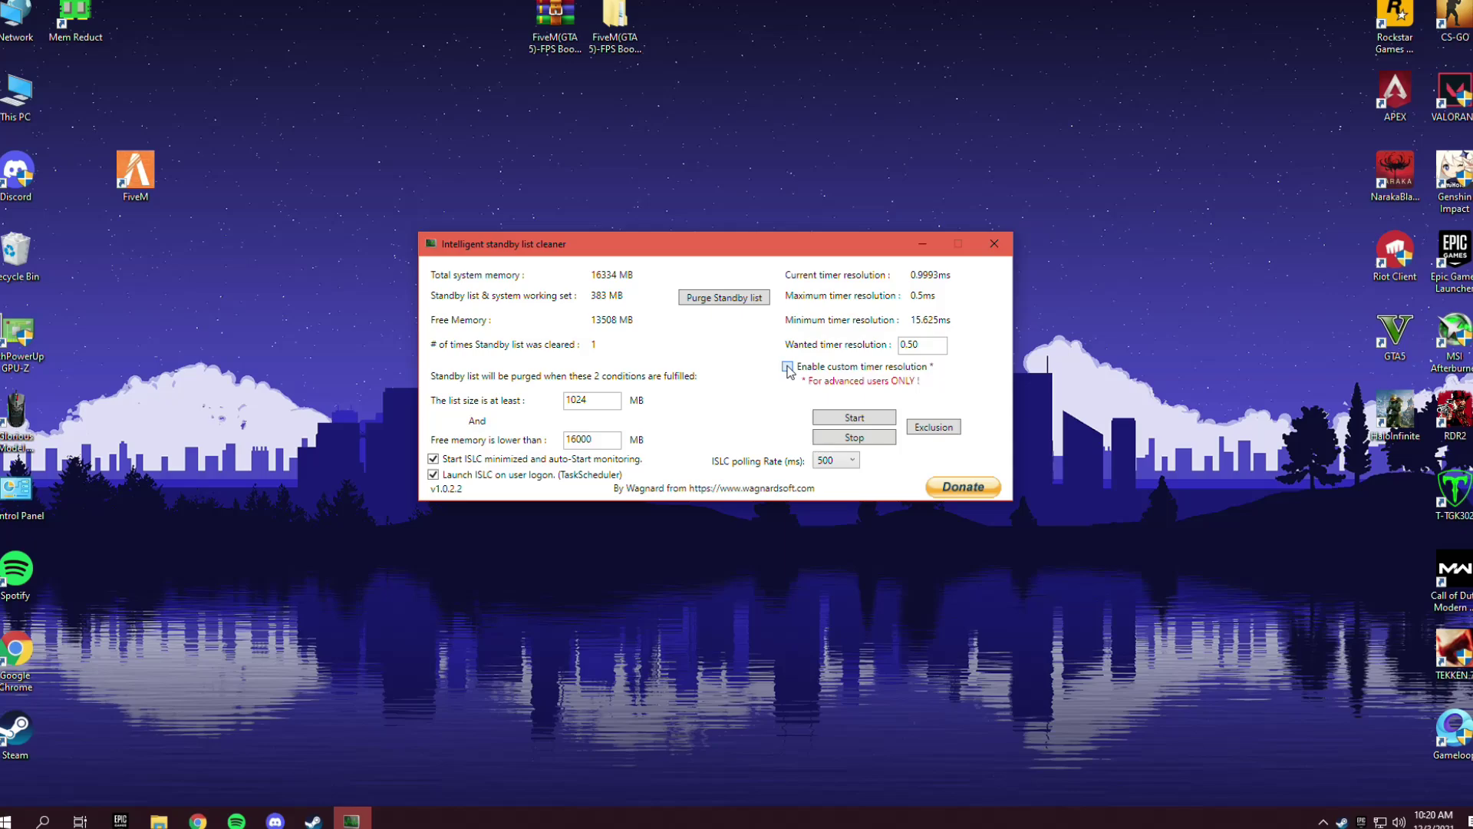
- Enable the custom timer resolution in Intelligent standby list cleaner and set the wanted timer resolution to 0.50
{"action": "double_click", "coordinate": [921, 344]}
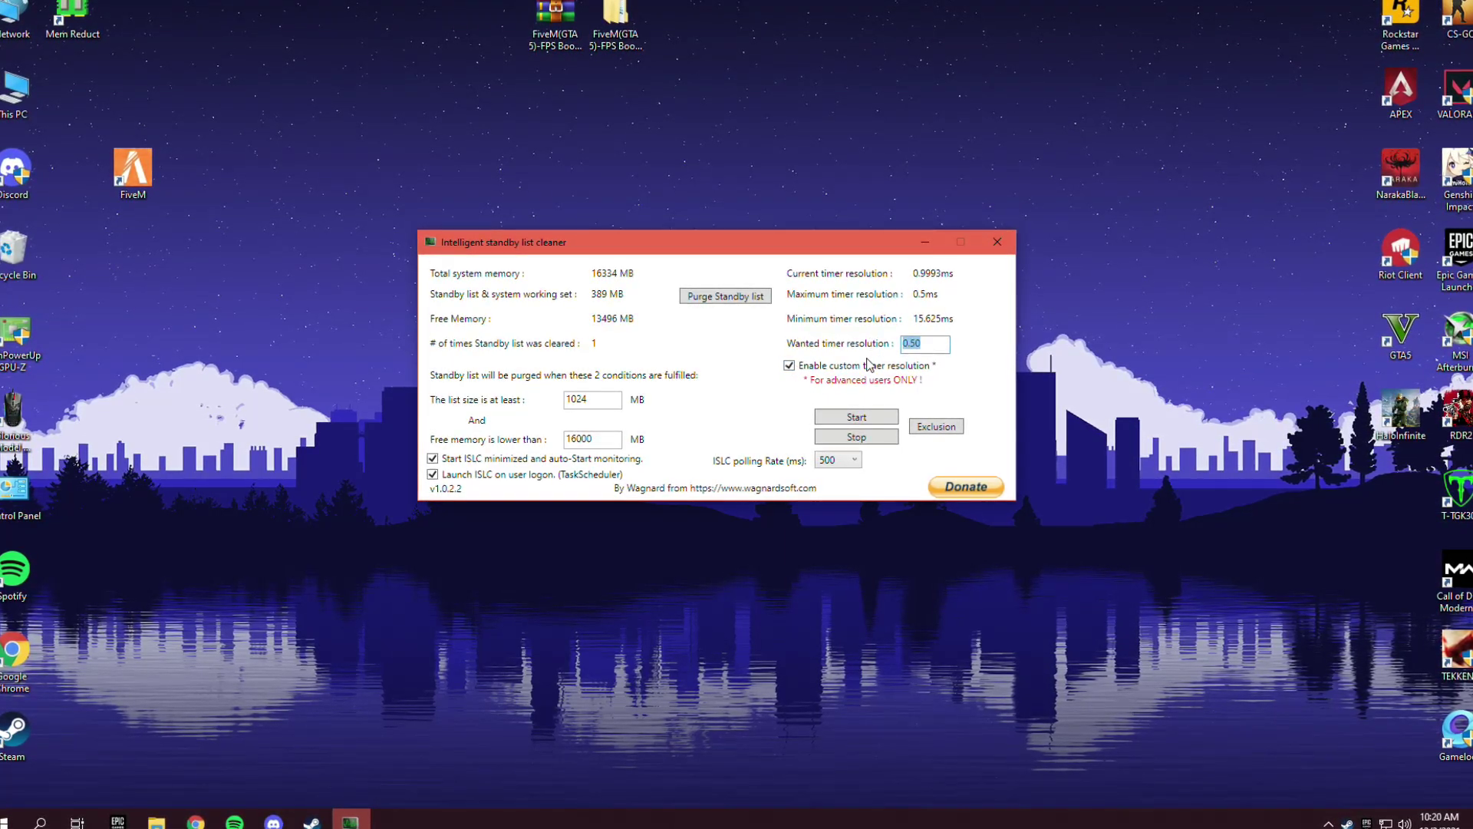
{"action": "key", "text": "BackSpace"}
{"action": "type", "text": "0.00"}
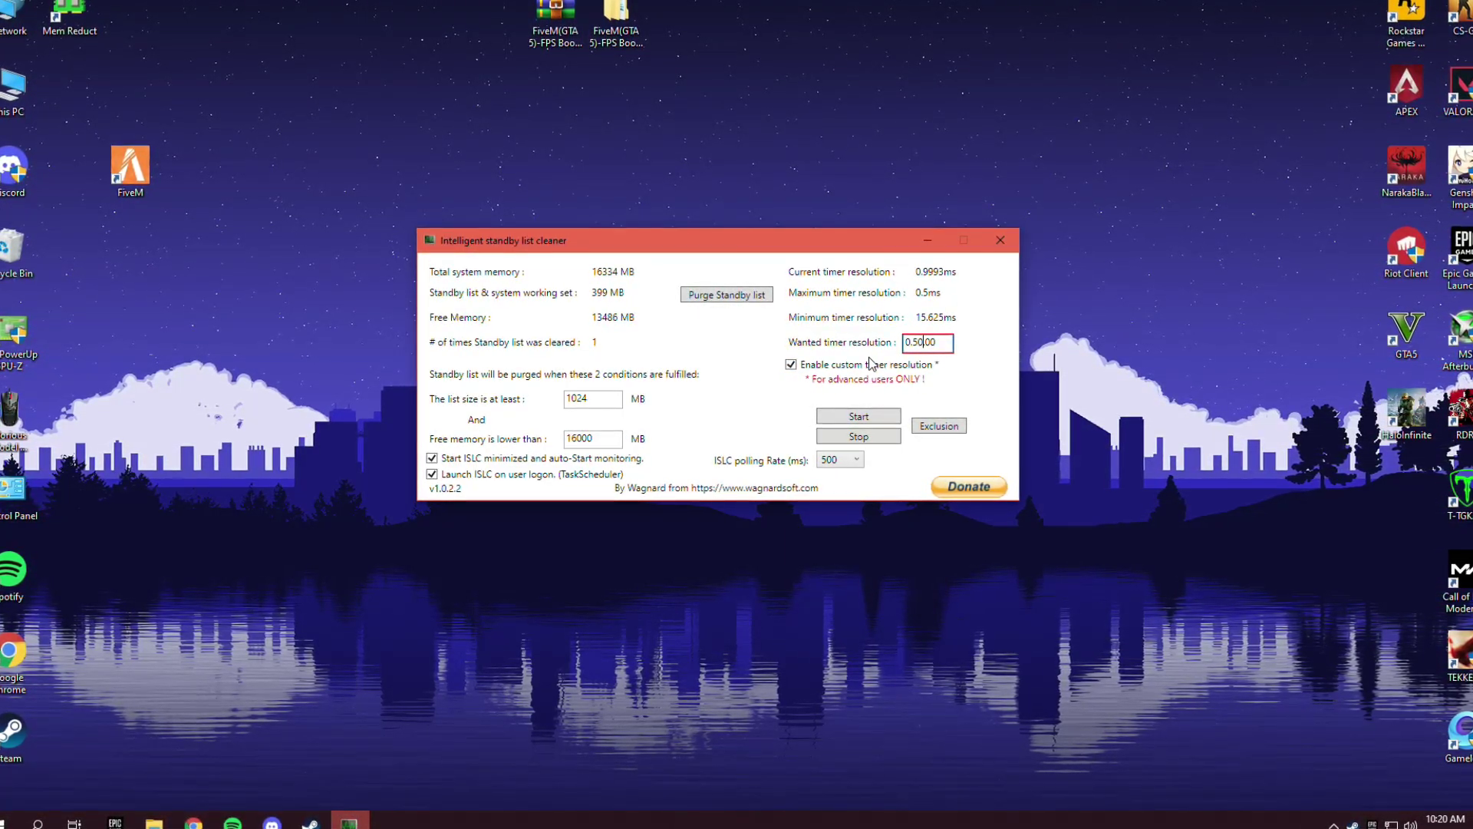
{"action": "key", "text": "Delete"}
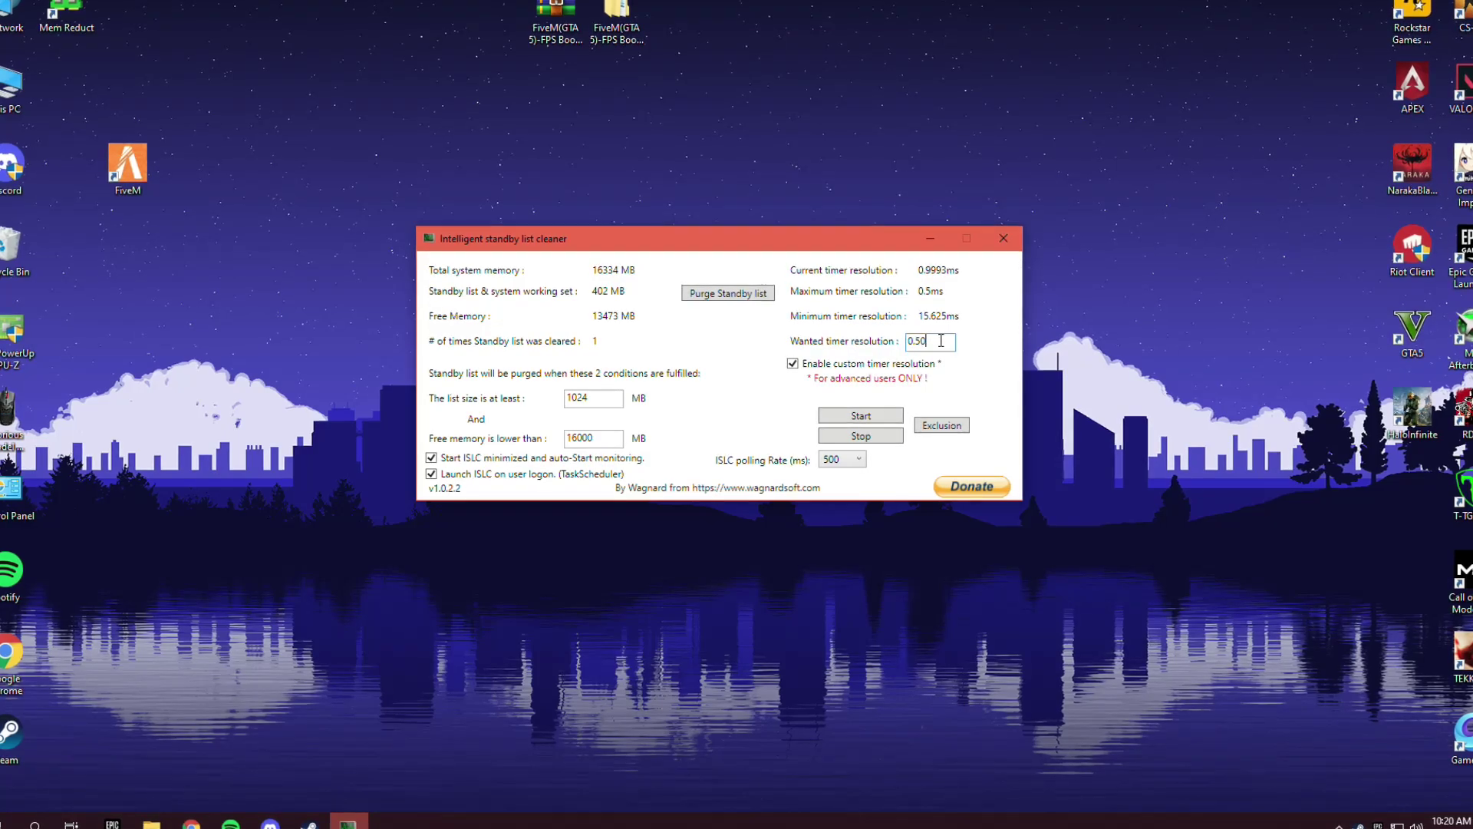
{"action": "double_click", "coordinate": [929, 342]}
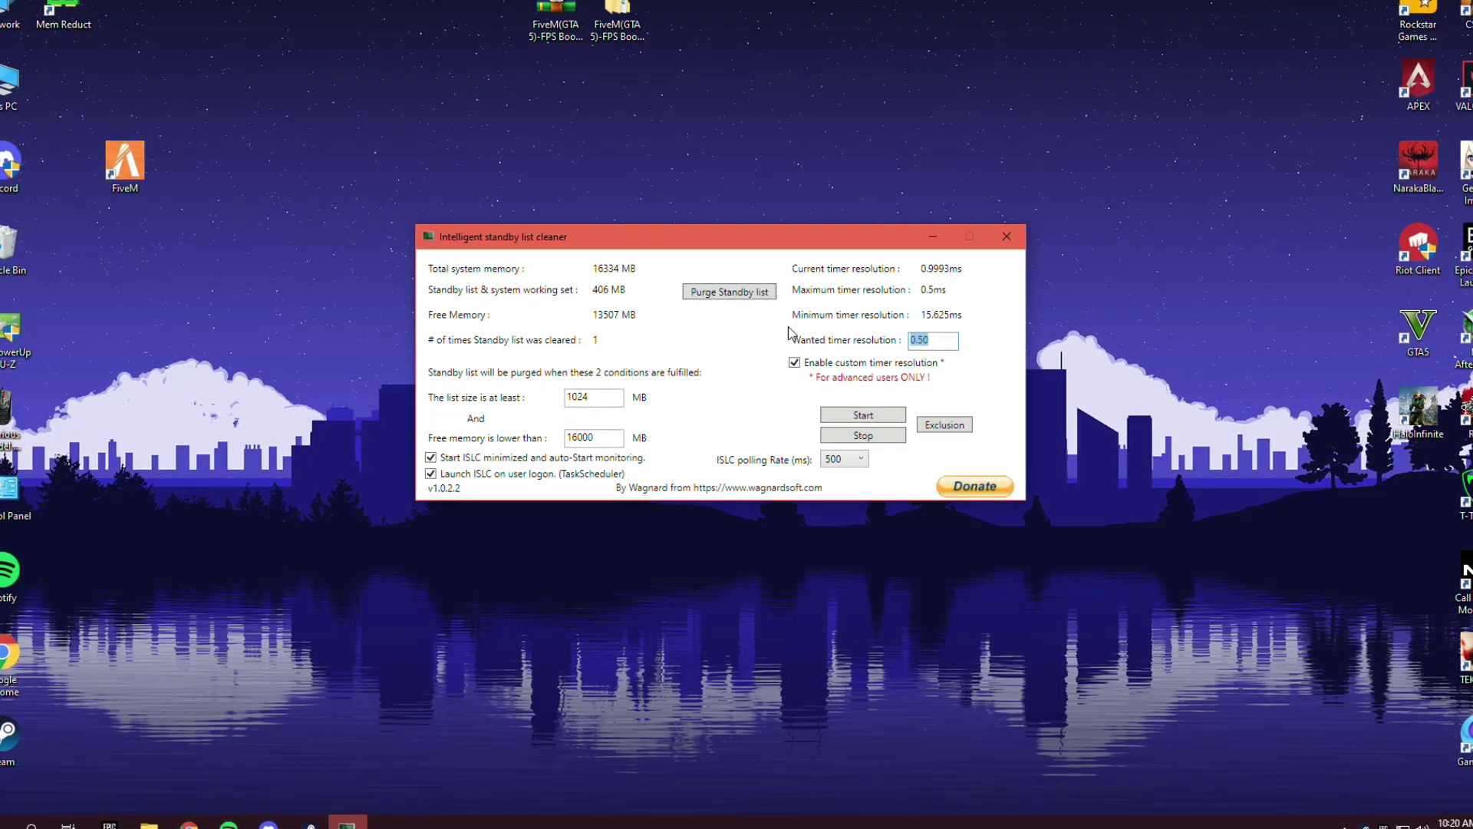
- Set the free memory threshold to 8000 MB and the ISLC polling rate to 500 ms, and start the monitoring
{"action": "key", "text": "Tab"}
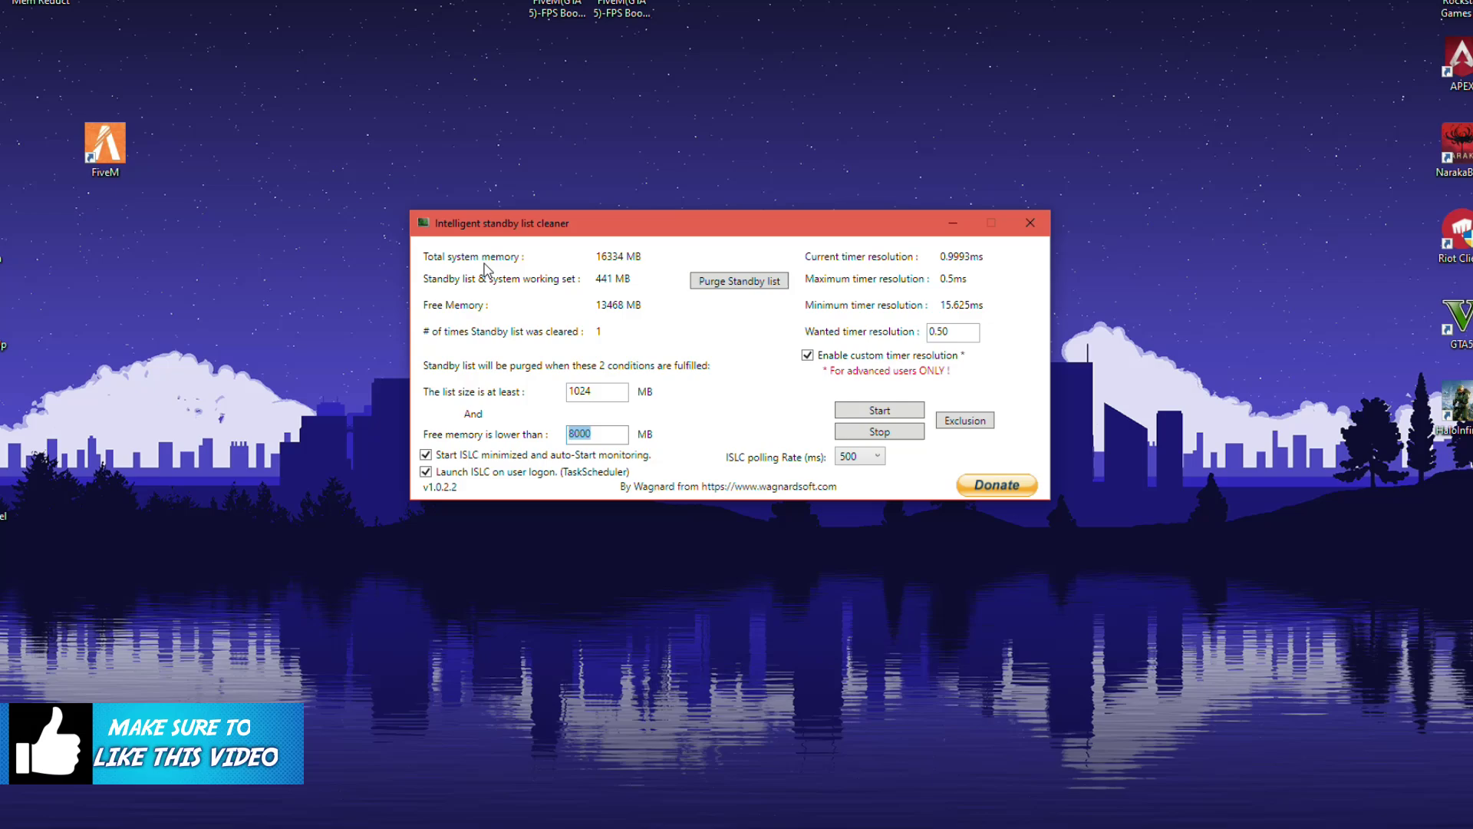
{"action": "left_click", "coordinate": [858, 457]}
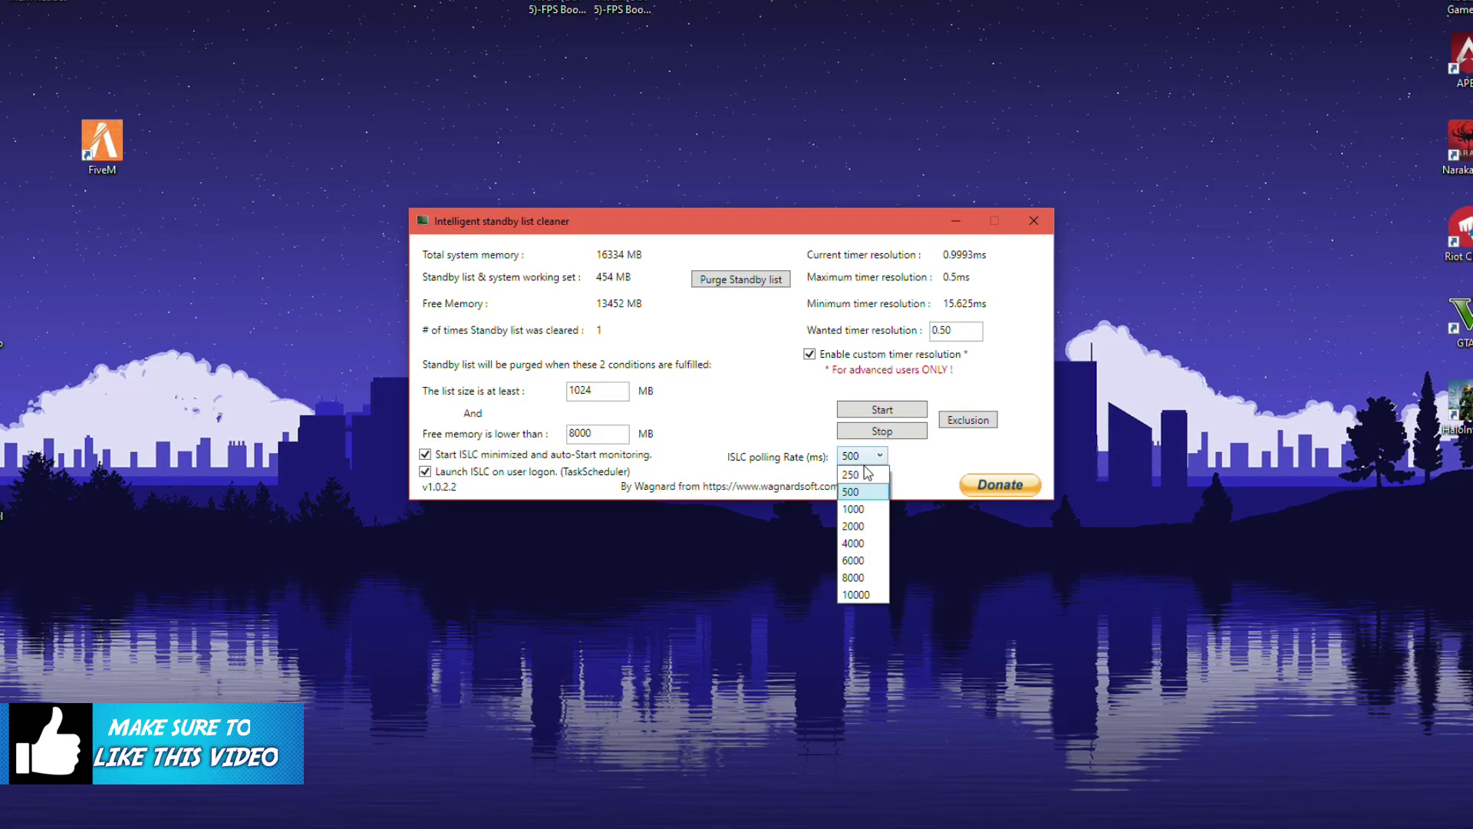
{"action": "left_click", "coordinate": [865, 493]}
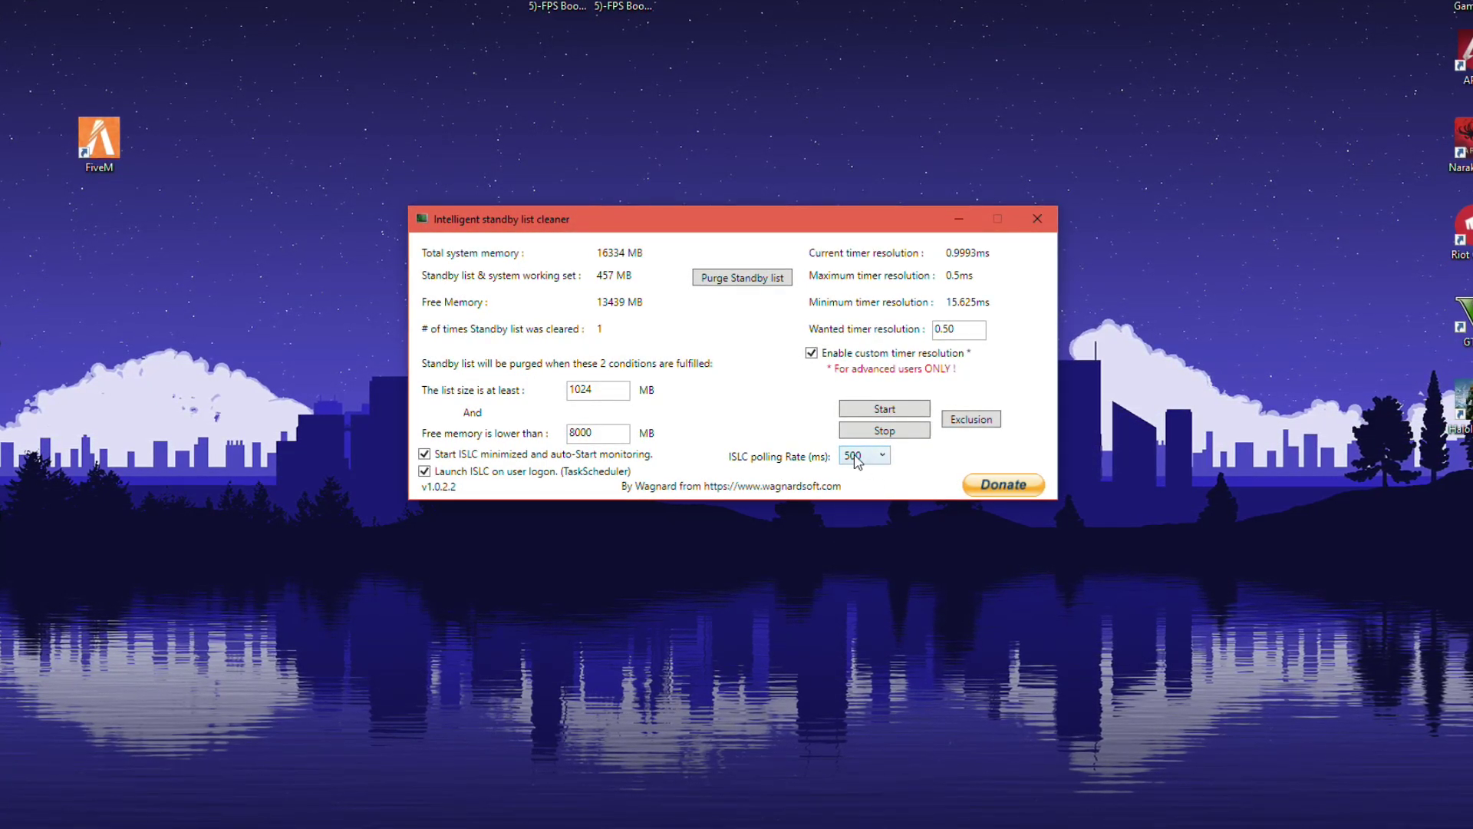
{"action": "left_click", "coordinate": [888, 409]}
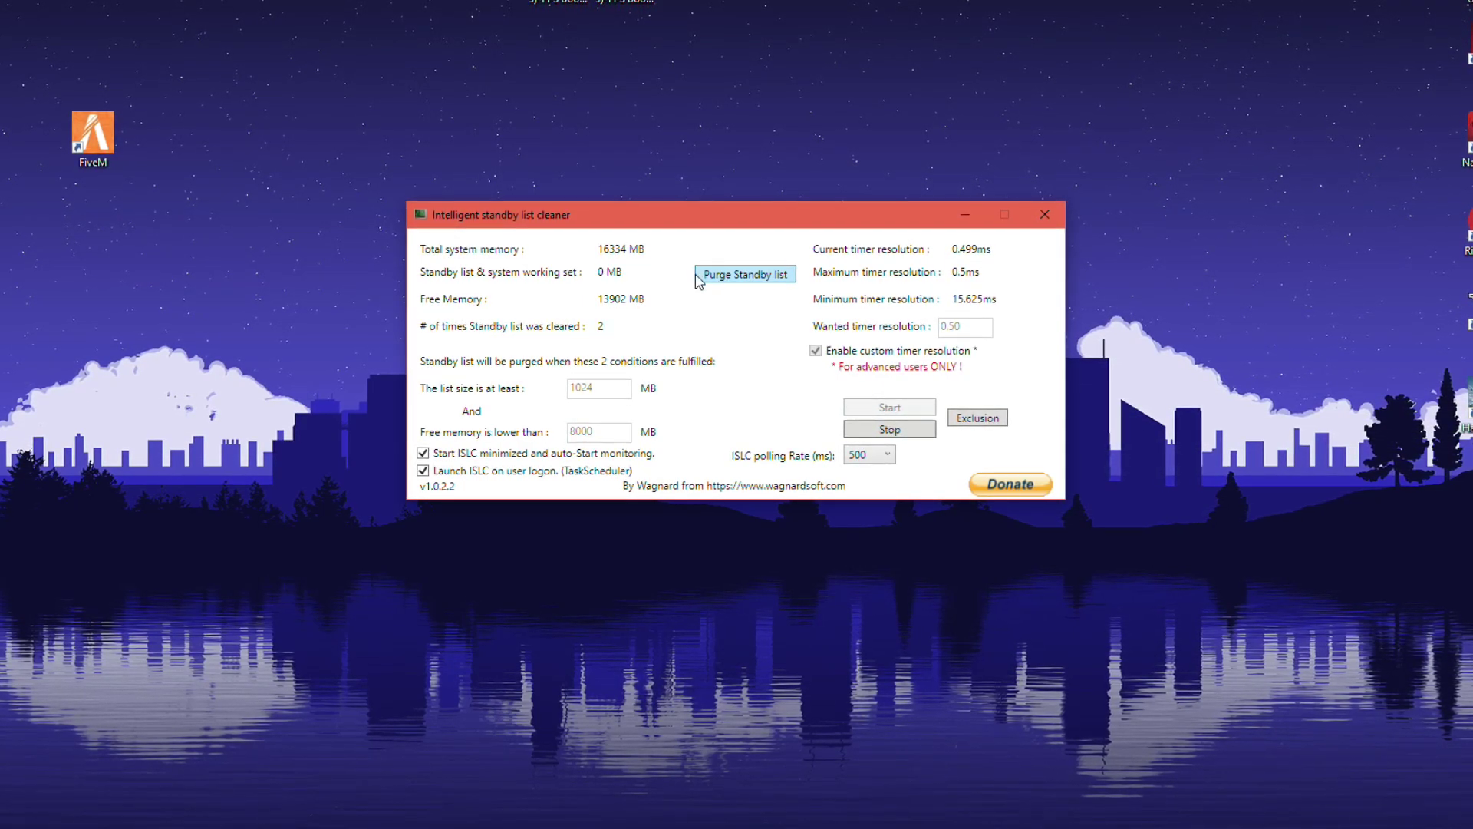